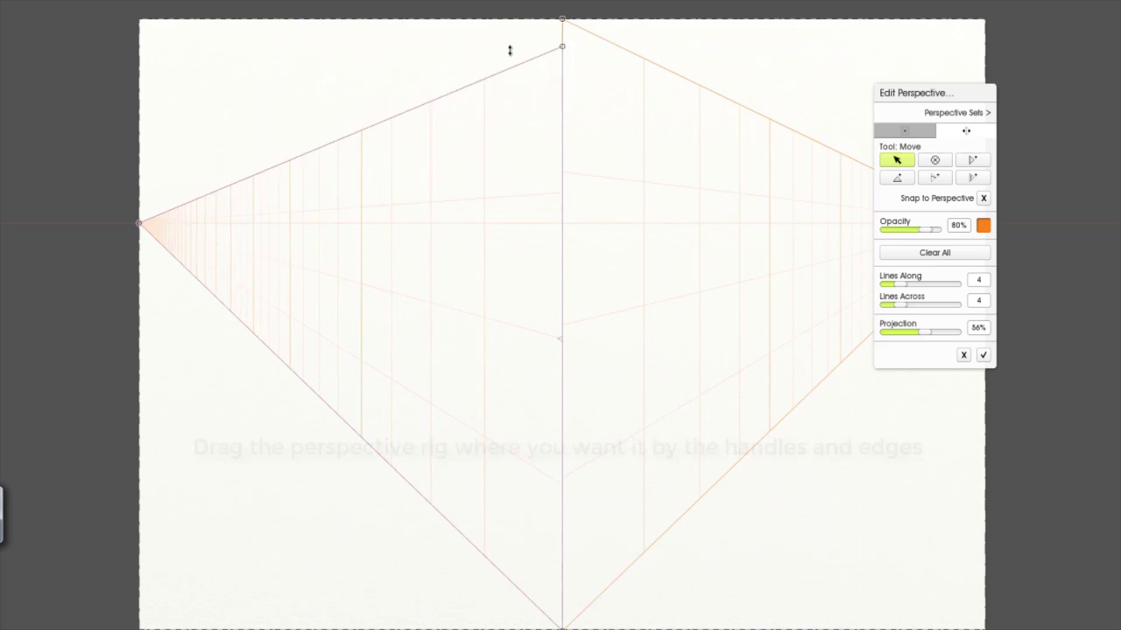
# Reshape the two-point perspective rig so its two planes cross past the canvas centre, and set the projection to 0%
pyautogui.moveTo(562, 626); pyautogui.dragTo(561, 566)
pyautogui.moveTo(560, 94); pyautogui.dragTo(750, 96)
pyautogui.moveTo(919, 332); pyautogui.dragTo(873, 329)
# Set Lines Across and Lines Along to 0 and apply the perspective edits
pyautogui.click(978, 300)
pyautogui.write('0')
pyautogui.click(978, 280)
pyautogui.write('0')
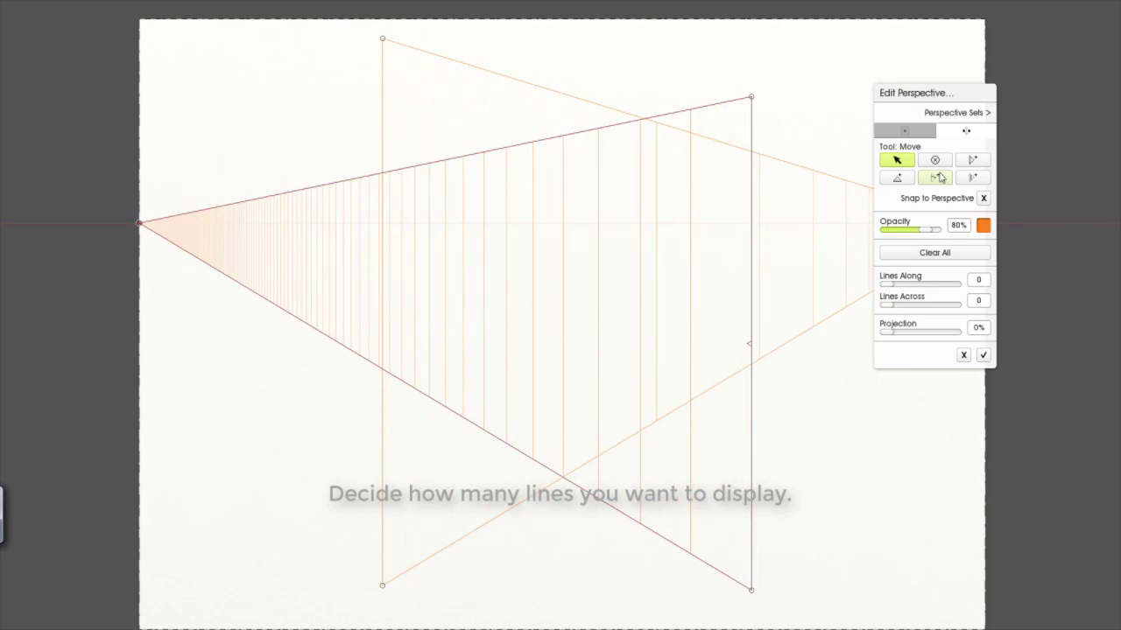
pyautogui.click(984, 356)
# Hide the perspective guides and close the Layout panel
pyautogui.click(128, 10)
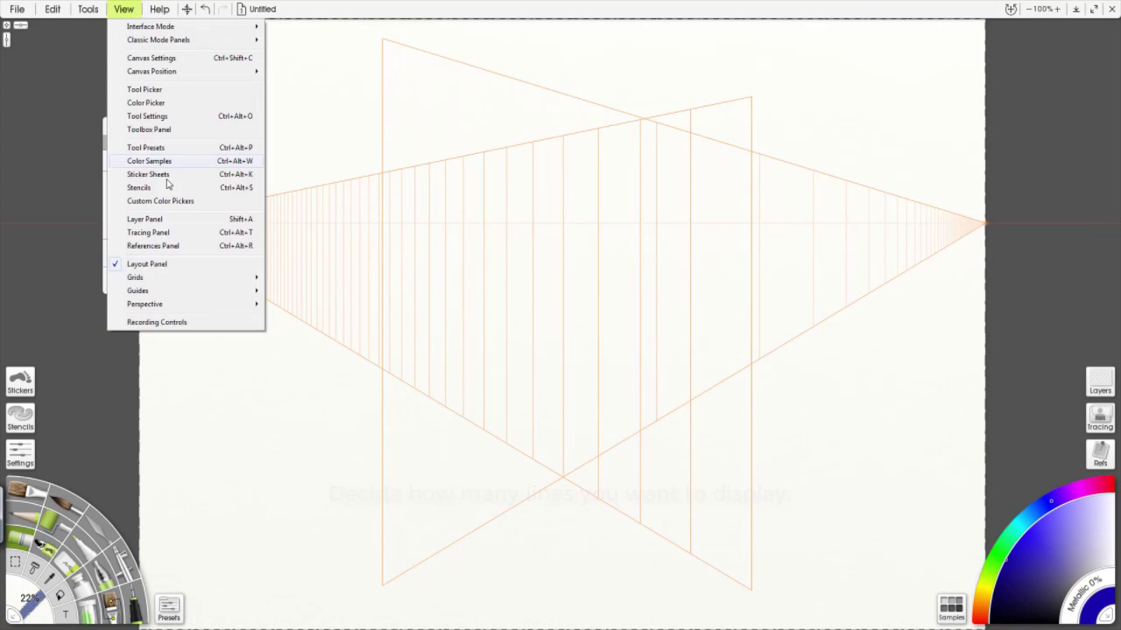
pyautogui.click(282, 304)
pyautogui.click(216, 126)
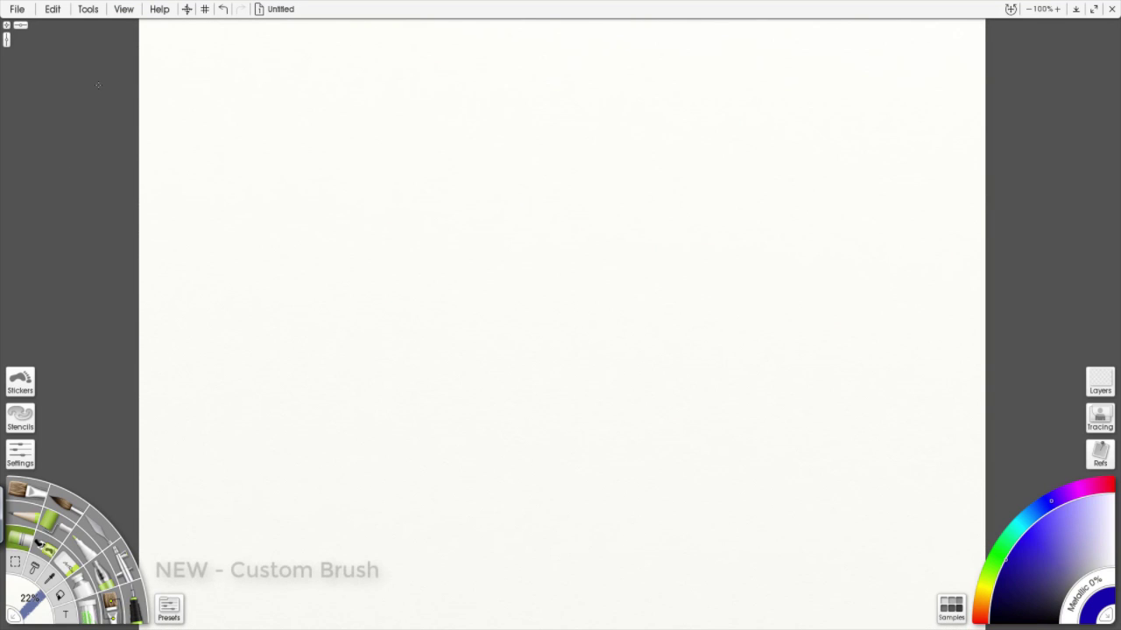
# Select the Custom Brush and open the Brush Designer
pyautogui.click(110, 603)
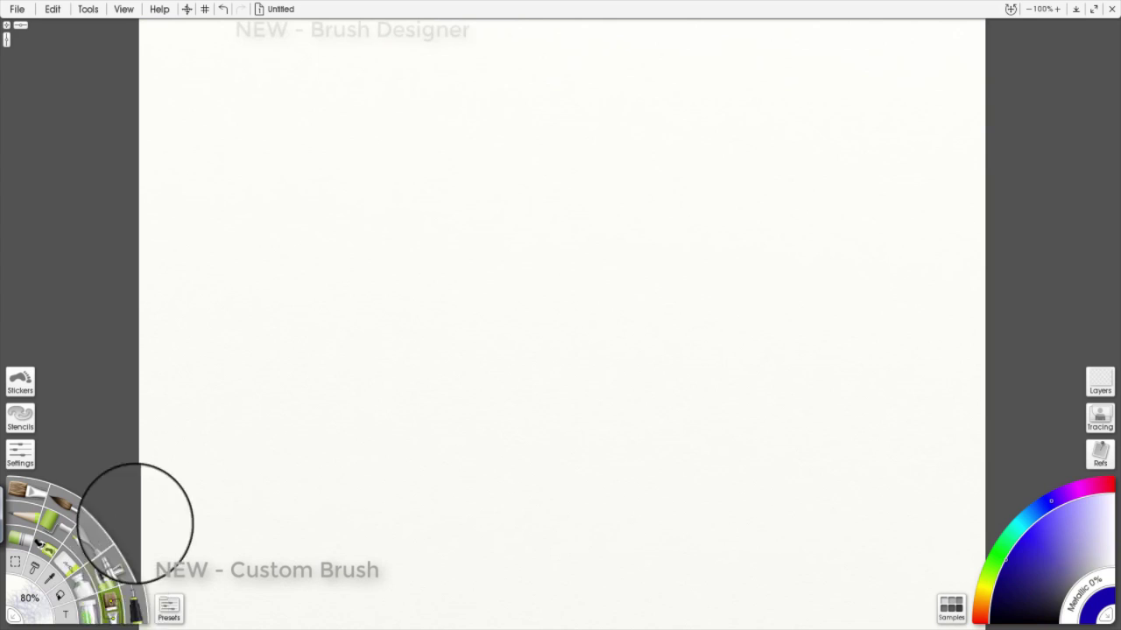
pyautogui.click(87, 9)
pyautogui.click(118, 75)
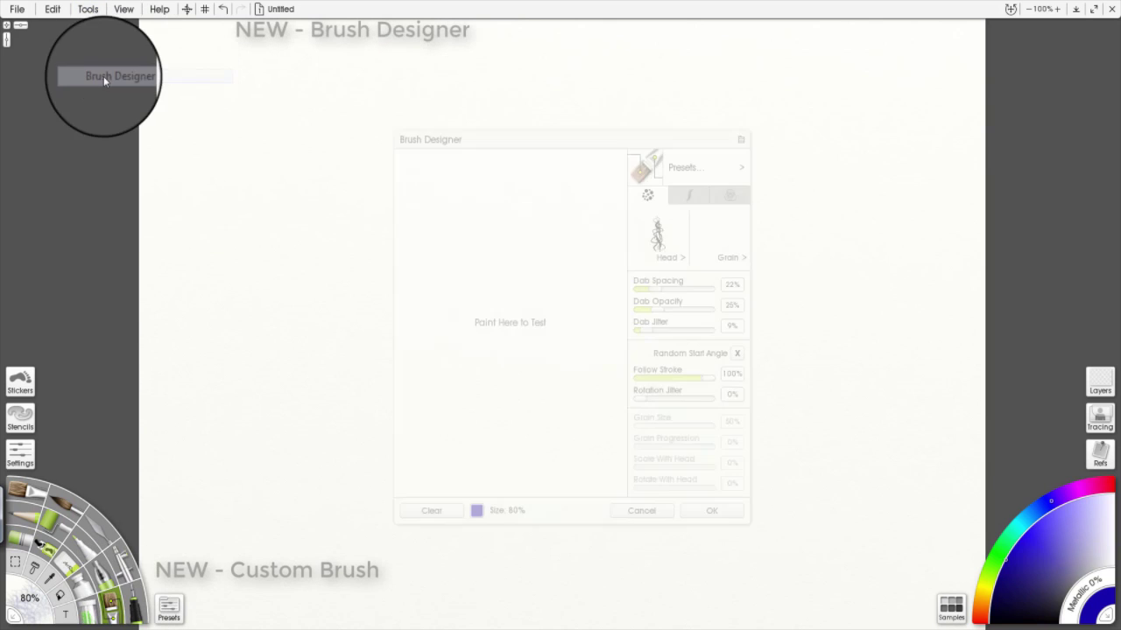
# Load Foliage Filler-1 as the brush head and paint a test stroke with it
pyautogui.click(716, 193)
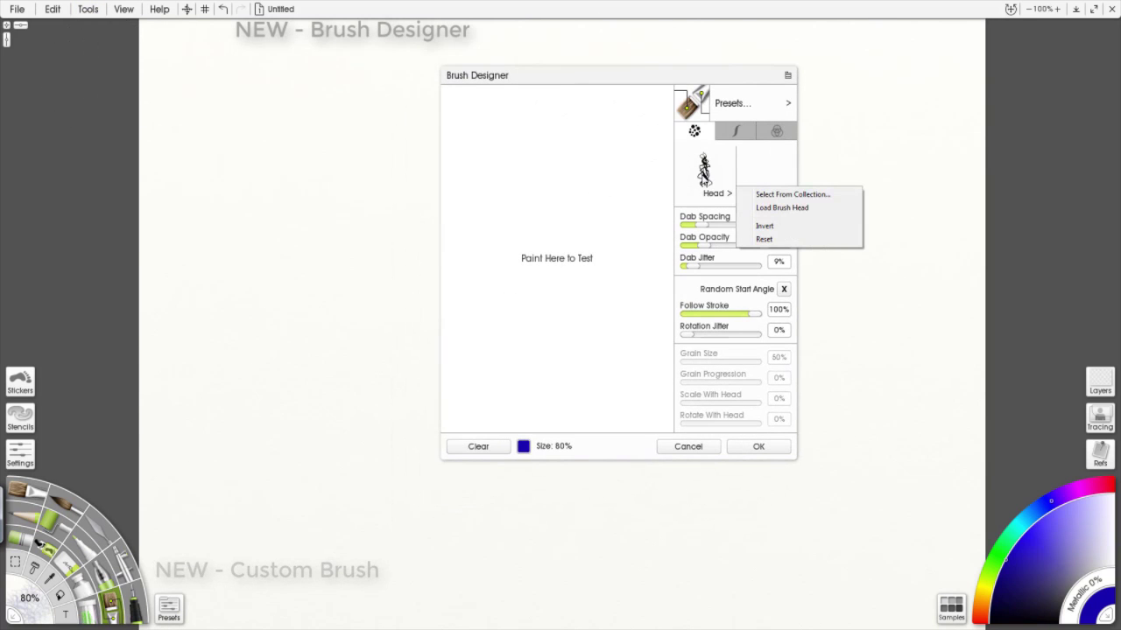
pyautogui.click(767, 206)
pyautogui.click(350, 201)
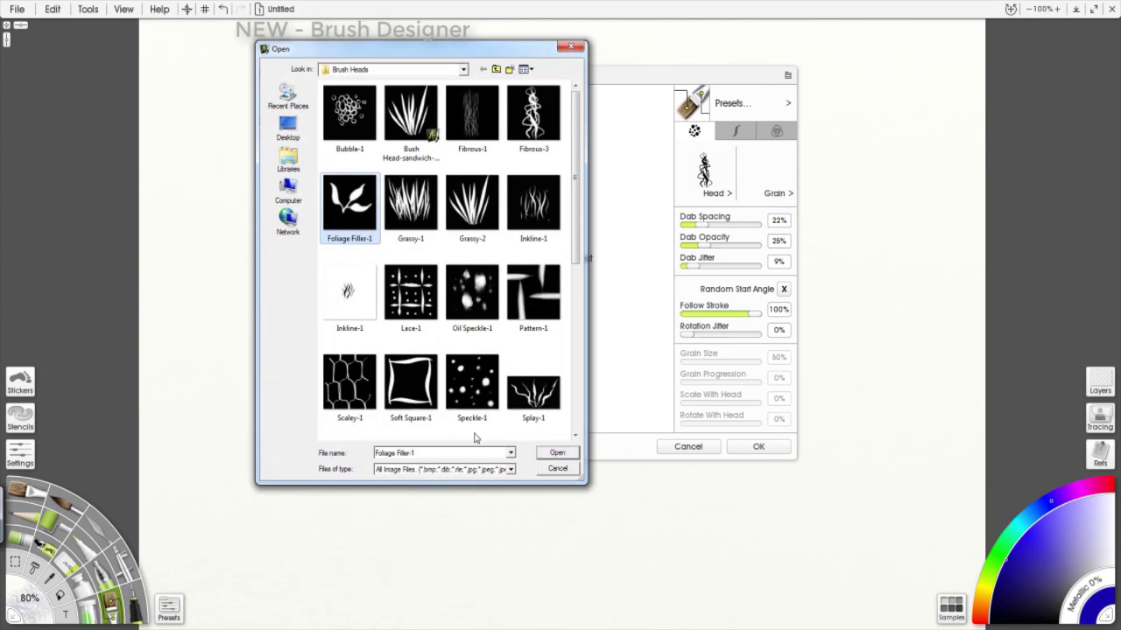
pyautogui.click(557, 453)
pyautogui.moveTo(486, 396); pyautogui.dragTo(556, 235)
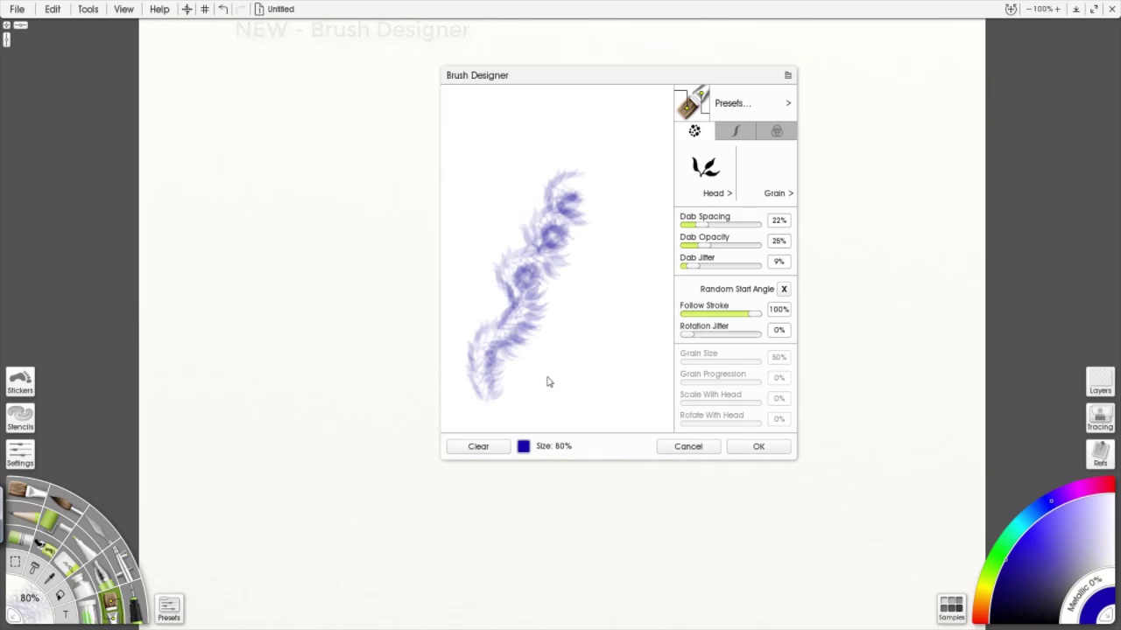
# Raise Dab Opacity to its maximum, adjust Dab Spacing, and paint strokes to test the brush
pyautogui.moveTo(532, 271); pyautogui.dragTo(538, 188)
pyautogui.moveTo(700, 245); pyautogui.dragTo(760, 245)
pyautogui.click(700, 224)
pyautogui.moveTo(522, 369)
pyautogui.mouseDown()
pyautogui.moveTo(538, 348)
pyautogui.moveTo(455, 289)
pyautogui.mouseUp()
# Raise Rotation Jitter to a medium amount, clearing the test area and painting strokes to compare the effect
pyautogui.click(694, 334)
pyautogui.click(478, 446)
pyautogui.moveTo(517, 346)
pyautogui.mouseDown()
pyautogui.moveTo(521, 367)
pyautogui.moveTo(473, 315)
pyautogui.mouseUp()
pyautogui.moveTo(687, 335); pyautogui.dragTo(720, 335)
pyautogui.moveTo(538, 372); pyautogui.dragTo(615, 346)
pyautogui.moveTo(527, 164)
pyautogui.mouseDown()
pyautogui.moveTo(560, 278)
pyautogui.moveTo(630, 180)
pyautogui.mouseUp()
# Test wider and maximum Dab Spacing with fresh strokes, and settle on a moderate spacing
pyautogui.moveTo(691, 225); pyautogui.dragTo(713, 224)
pyautogui.click(478, 447)
pyautogui.moveTo(547, 258)
pyautogui.mouseDown()
pyautogui.moveTo(512, 337)
pyautogui.moveTo(601, 218)
pyautogui.mouseUp()
pyautogui.moveTo(723, 225); pyautogui.dragTo(760, 226)
pyautogui.moveTo(518, 394); pyautogui.dragTo(541, 194)
pyautogui.click(550, 135)
pyautogui.moveTo(756, 225); pyautogui.dragTo(710, 225)
# Raise Dab Jitter to a little over half and paint a test stroke on a cleared test area
pyautogui.moveTo(686, 265); pyautogui.dragTo(729, 265)
pyautogui.click(488, 447)
pyautogui.moveTo(522, 378)
pyautogui.mouseDown()
pyautogui.moveTo(501, 304)
pyautogui.moveTo(550, 300)
pyautogui.moveTo(509, 189)
pyautogui.moveTo(569, 147)
pyautogui.moveTo(554, 254)
pyautogui.mouseUp()
# Set the stroke's Taper Length to 79% and test it with a fresh stroke
pyautogui.click(735, 130)
pyautogui.moveTo(715, 186); pyautogui.dragTo(744, 186)
pyautogui.click(493, 446)
pyautogui.moveTo(495, 403)
pyautogui.mouseDown()
pyautogui.moveTo(605, 186)
pyautogui.moveTo(625, 308)
pyautogui.moveTo(644, 280)
pyautogui.mouseUp()
# Set Opacity Tapering to 100%, test it with two strokes, view the colour settings and accept the brush design
pyautogui.moveTo(689, 251); pyautogui.dragTo(762, 247)
pyautogui.click(493, 446)
pyautogui.moveTo(492, 404)
pyautogui.mouseDown()
pyautogui.moveTo(573, 234)
pyautogui.moveTo(620, 171)
pyautogui.mouseUp()
pyautogui.moveTo(525, 401); pyautogui.dragTo(633, 211)
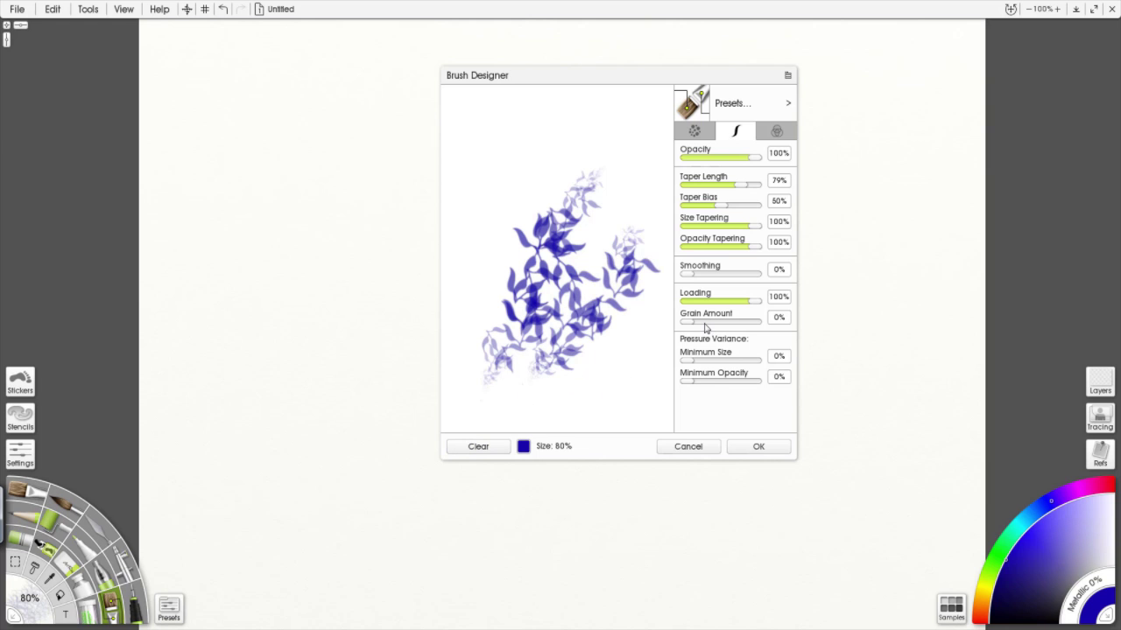
pyautogui.click(775, 131)
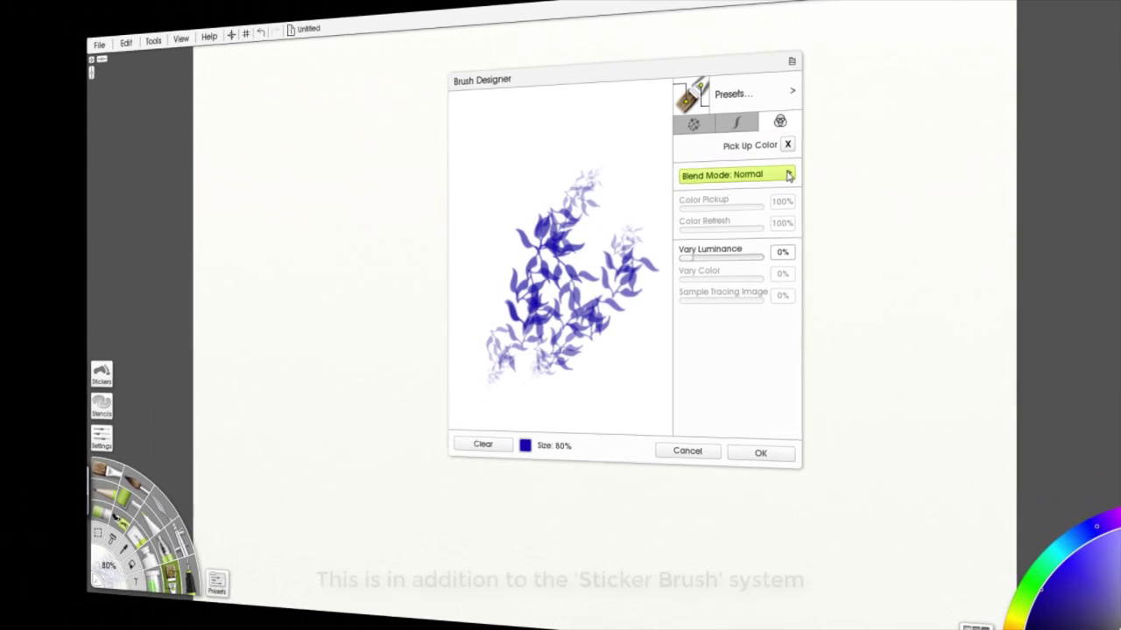
pyautogui.click(739, 461)
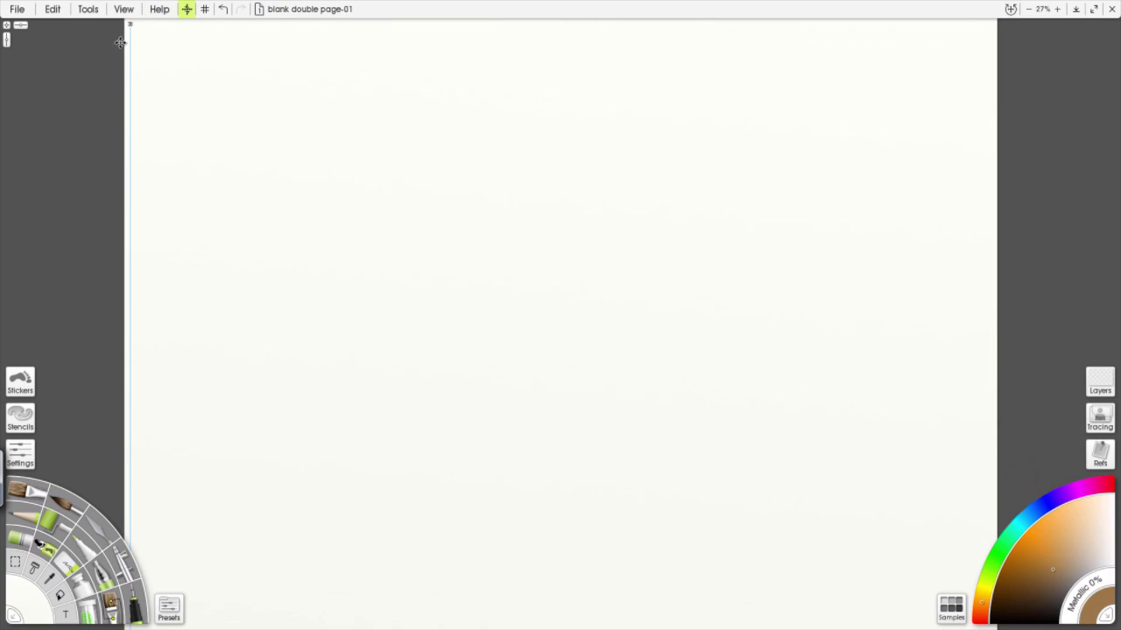
# Remove the vertical guide near the page's left edge and add a vertical guide at X 2753 px
pyautogui.moveTo(131, 44); pyautogui.dragTo(103, 50)
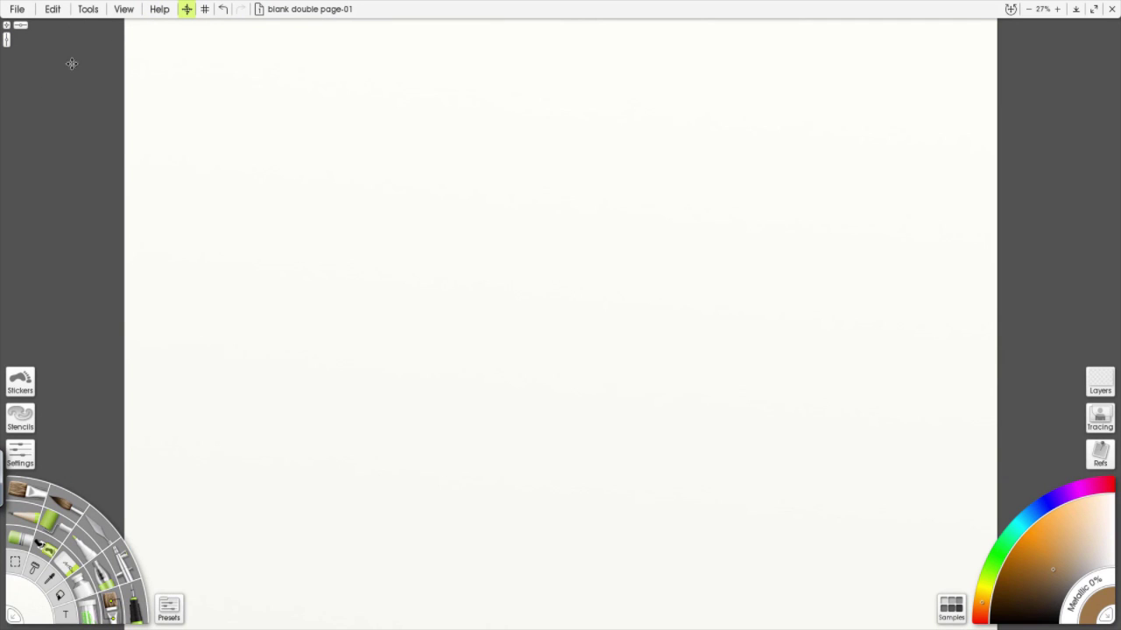
pyautogui.click(204, 9)
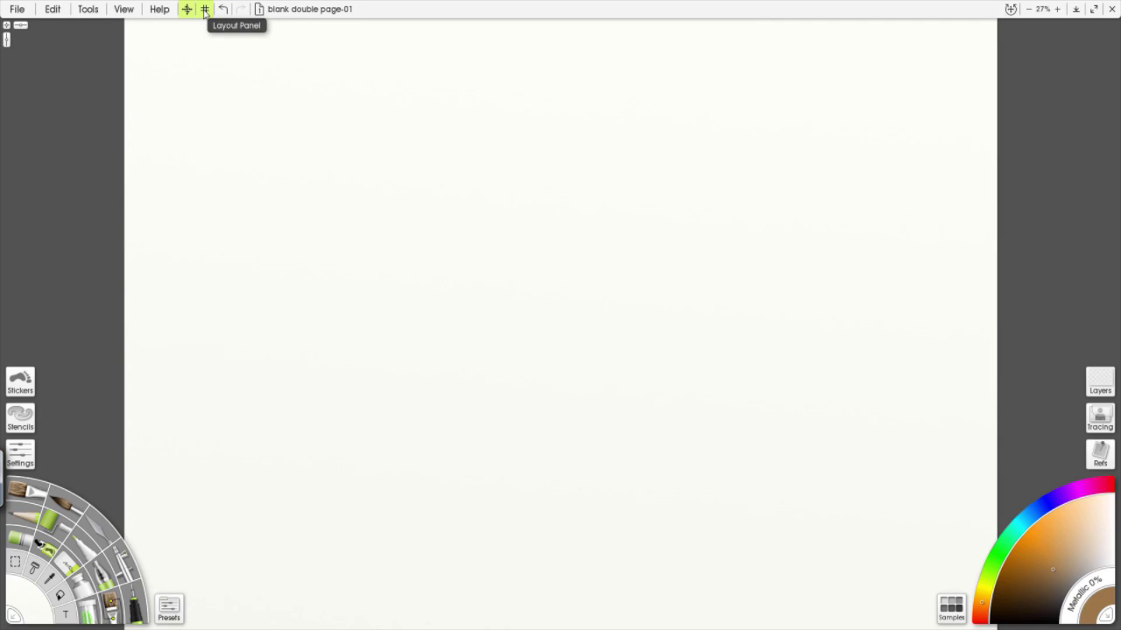
pyautogui.click(205, 11)
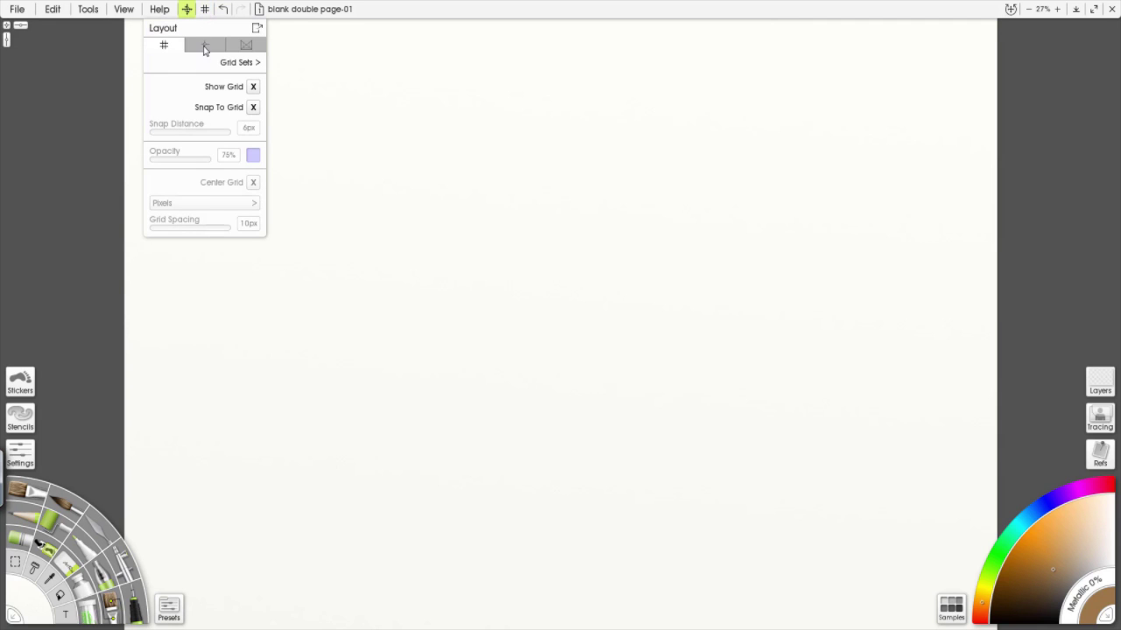
pyautogui.click(205, 47)
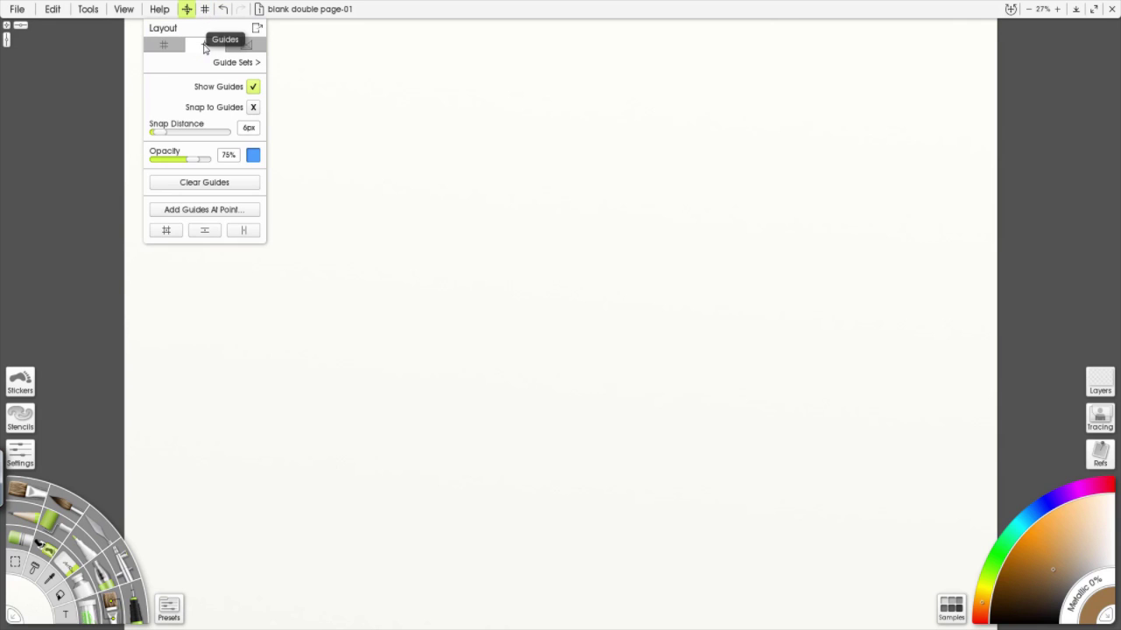
pyautogui.click(200, 212)
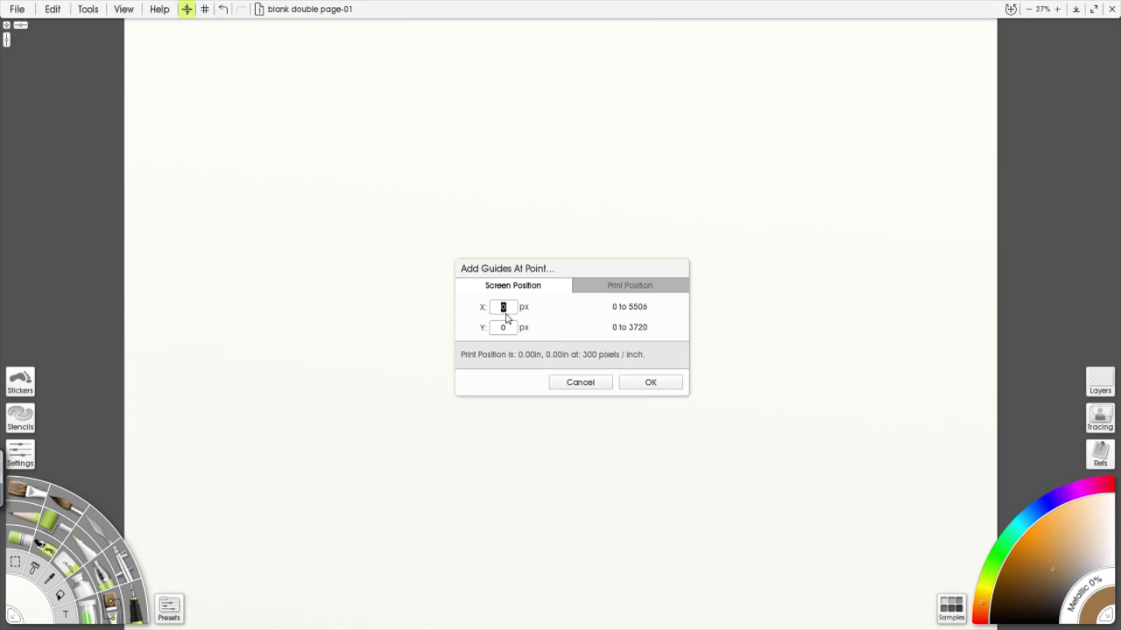
pyautogui.write('2753')
pyautogui.click(647, 386)
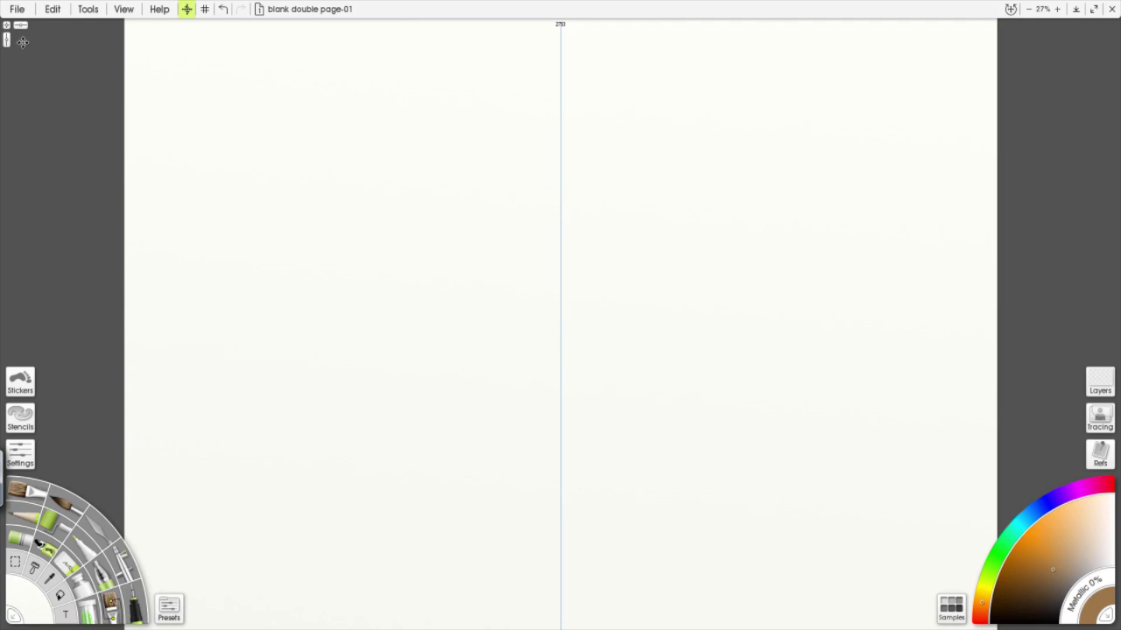
# Place two horizontal guides, one just inside the page's top edge and one just inside its bottom edge
pyautogui.moveTo(21, 31); pyautogui.dragTo(37, 27)
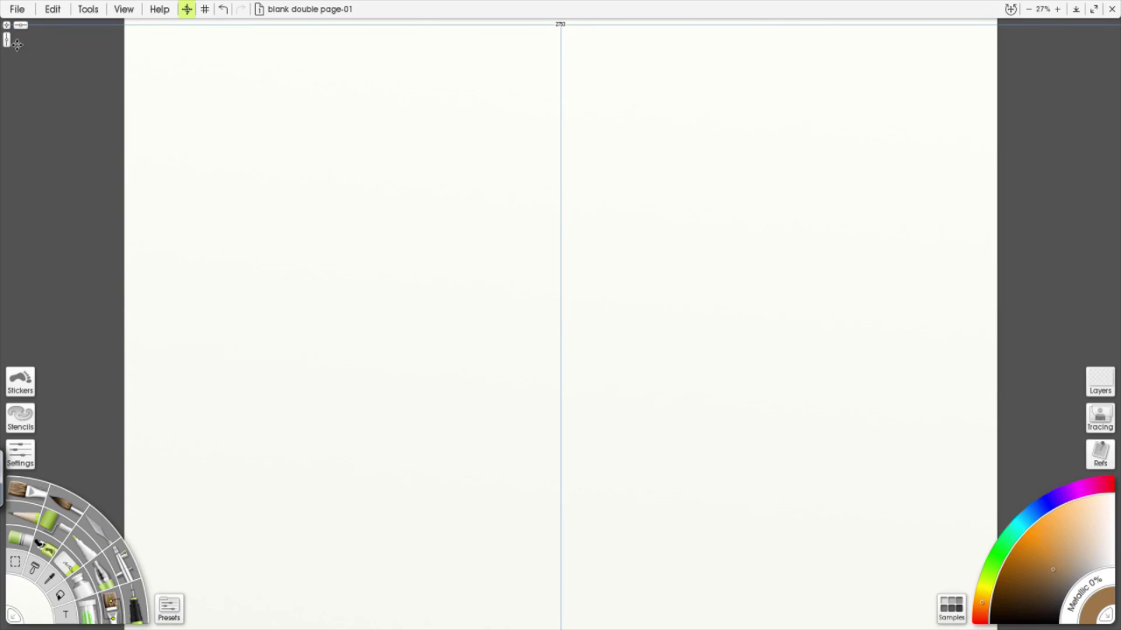
pyautogui.moveTo(20, 29); pyautogui.dragTo(166, 626)
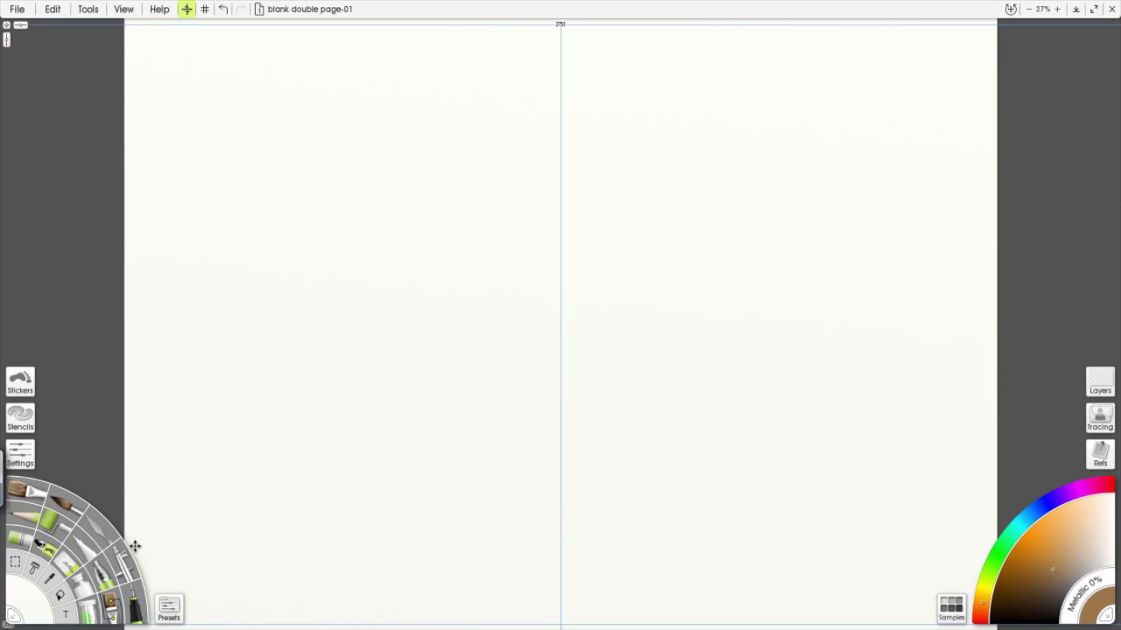
# Place vertical guides just inside the page's left and right edges, at about 37 and 5470 px
pyautogui.moveTo(6, 40); pyautogui.dragTo(132, 59)
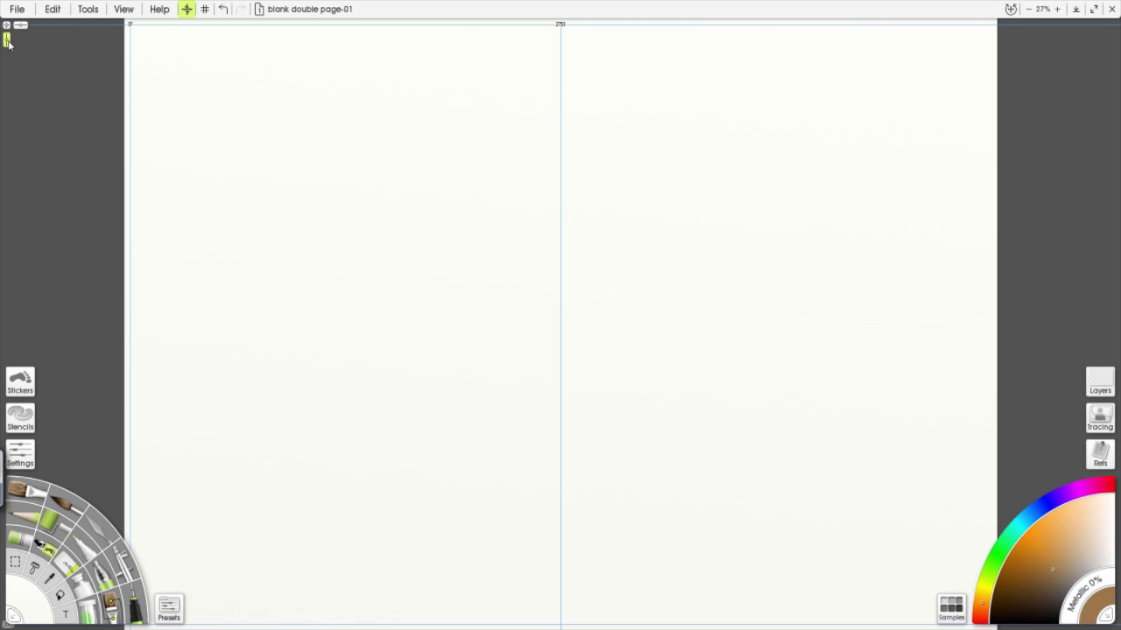
pyautogui.moveTo(651, 99); pyautogui.dragTo(990, 145)
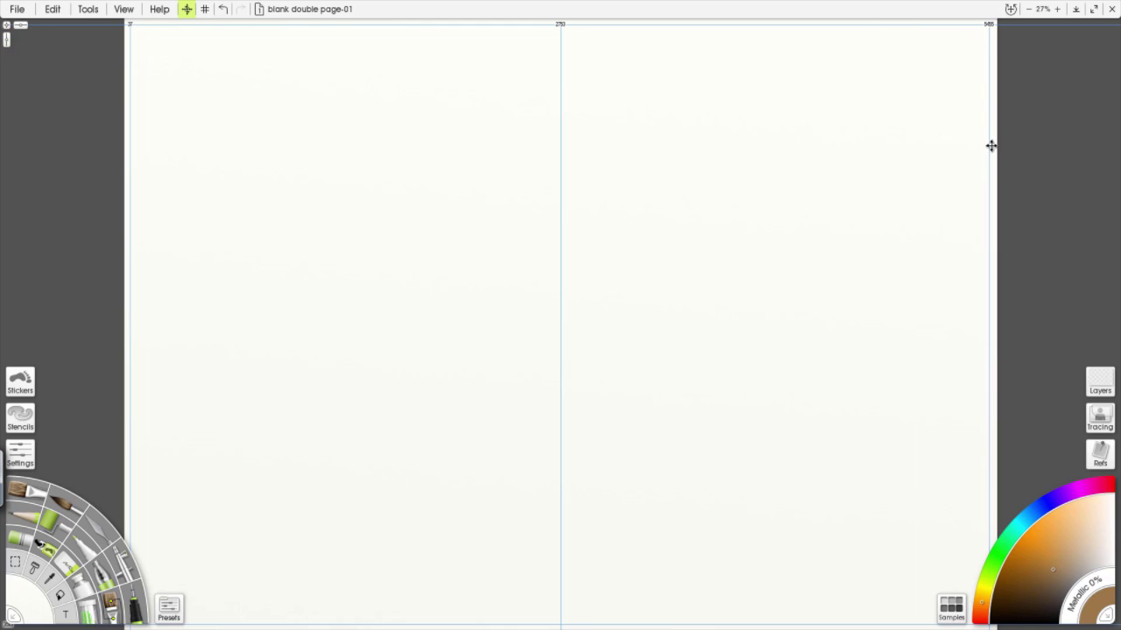
pyautogui.moveTo(987, 58); pyautogui.dragTo(992, 60)
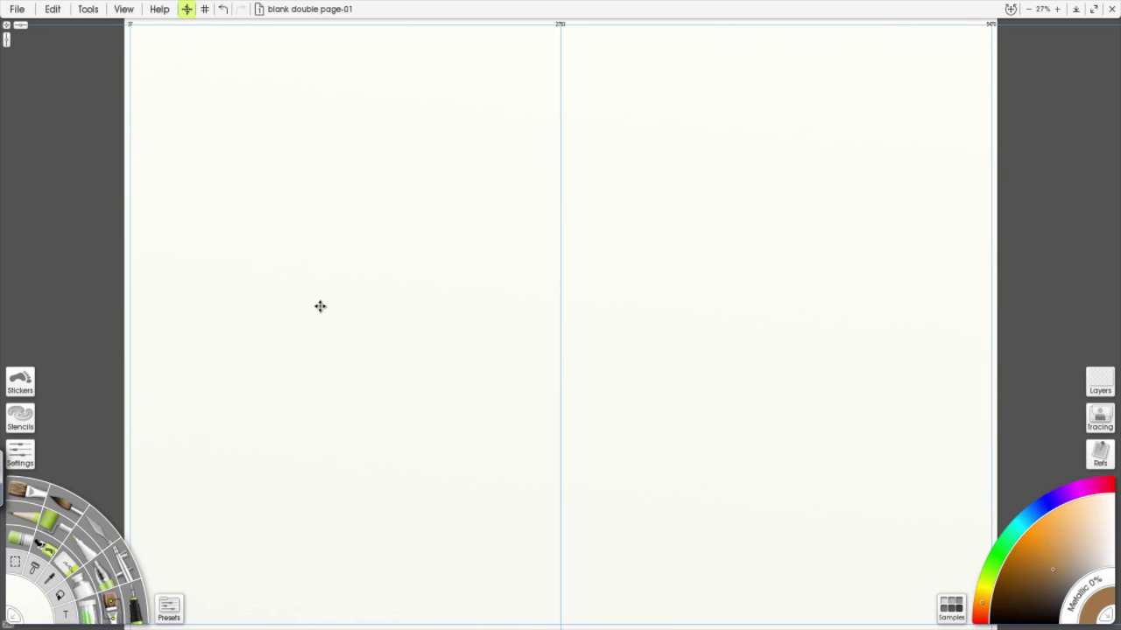
# Place vertical gutter guides on either side of the centre guide, at about 2575 and 2921 px, and finish guide editing
pyautogui.moveTo(7, 44); pyautogui.dragTo(537, 25)
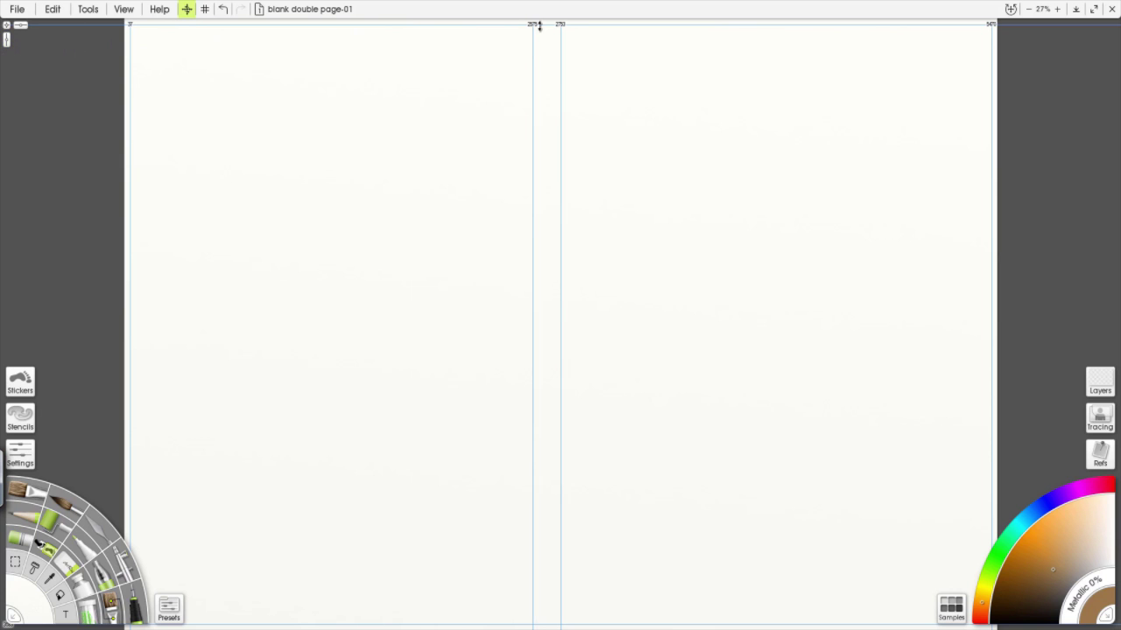
pyautogui.moveTo(477, 44); pyautogui.dragTo(587, 50)
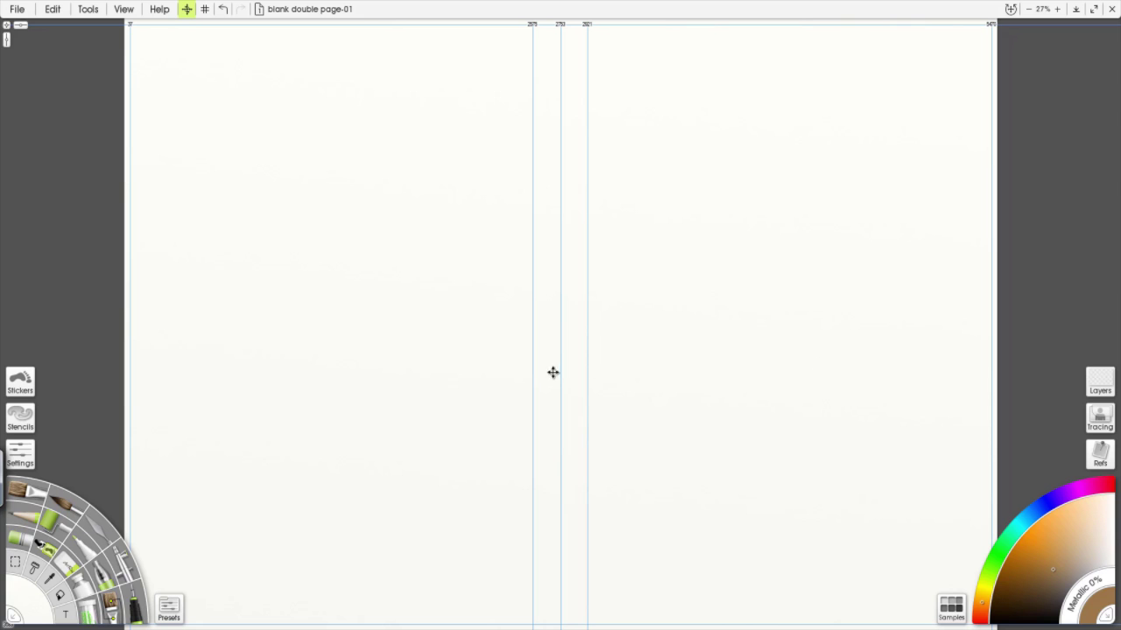
pyautogui.click(187, 10)
# Select the Pencil tool and switch the interface to Docking Mode
pyautogui.click(27, 521)
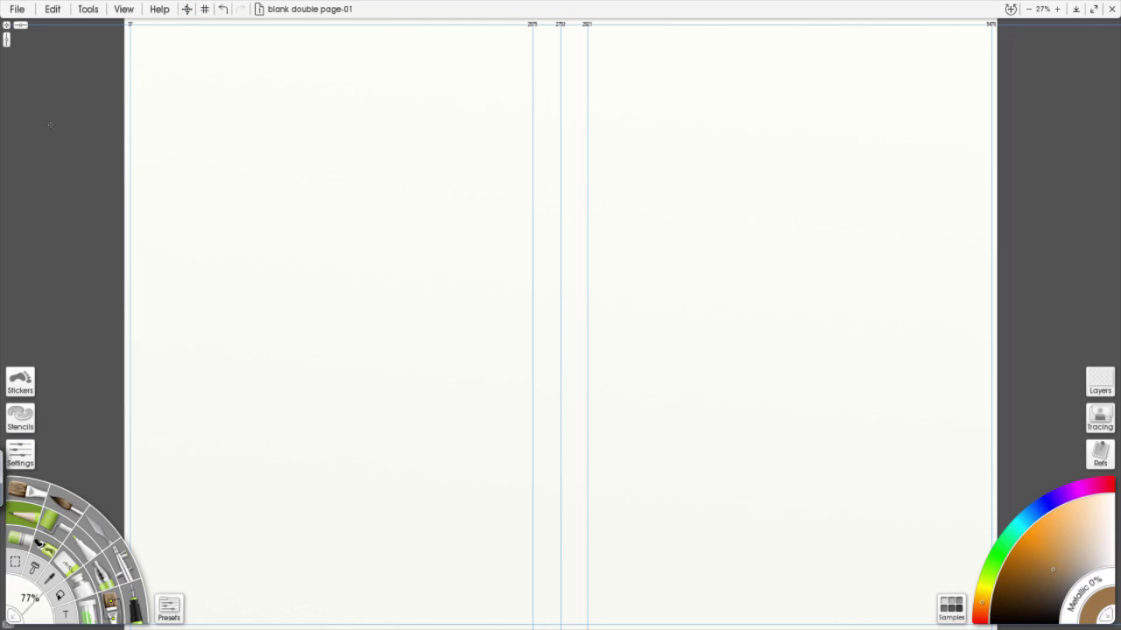
pyautogui.click(128, 11)
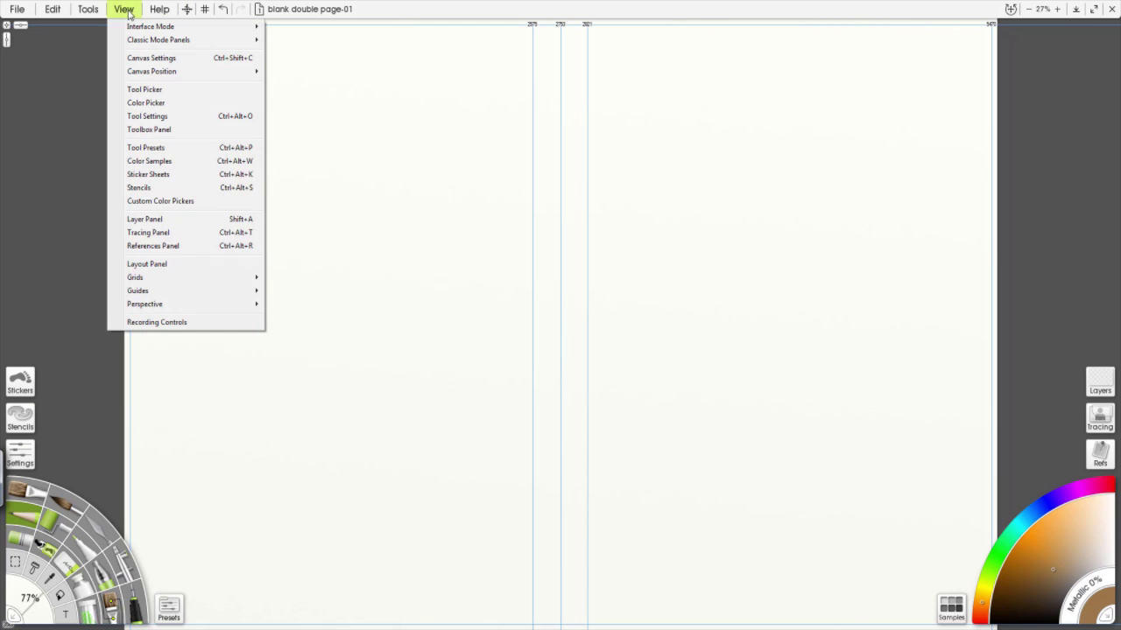
pyautogui.moveTo(140, 32)
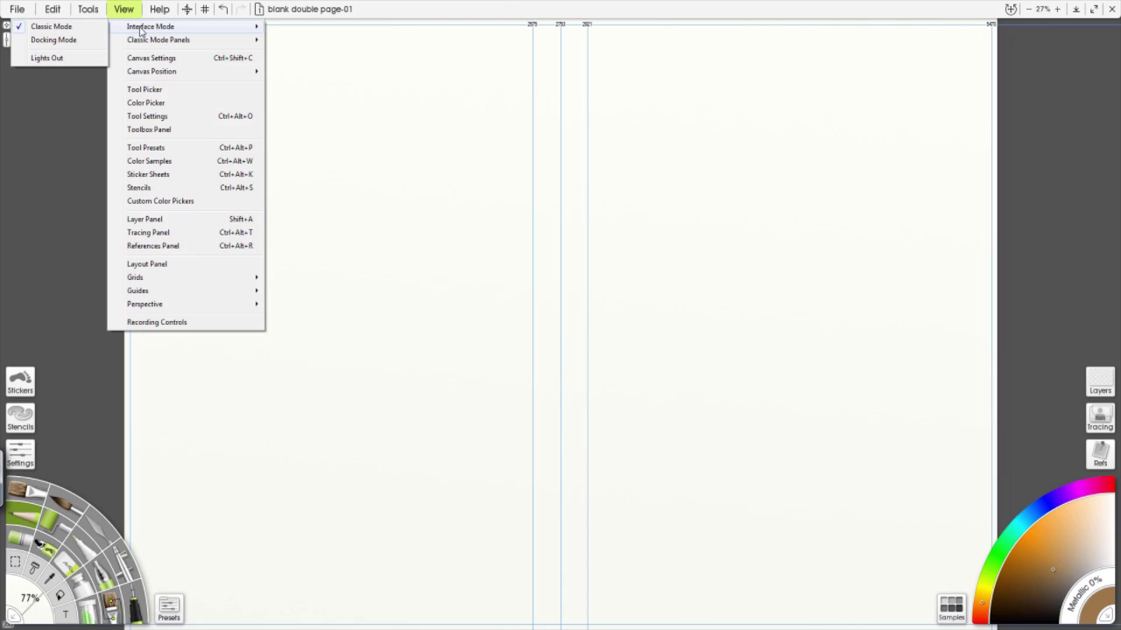
pyautogui.click(77, 40)
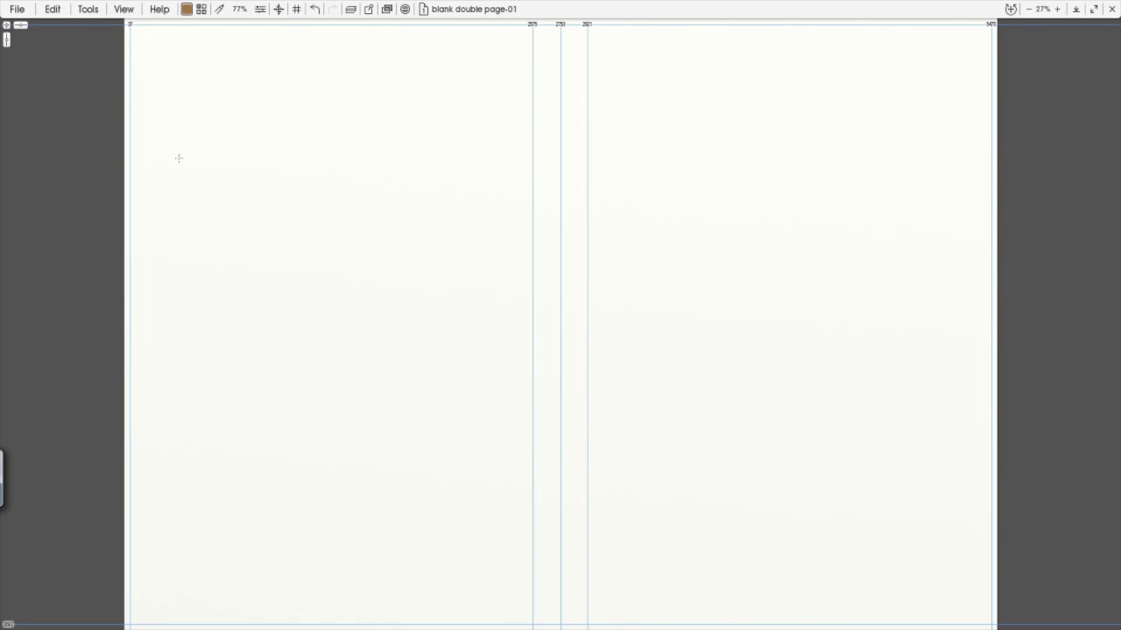
# Look through the Layers panel and its layer options, and hide the panel again
pyautogui.click(350, 10)
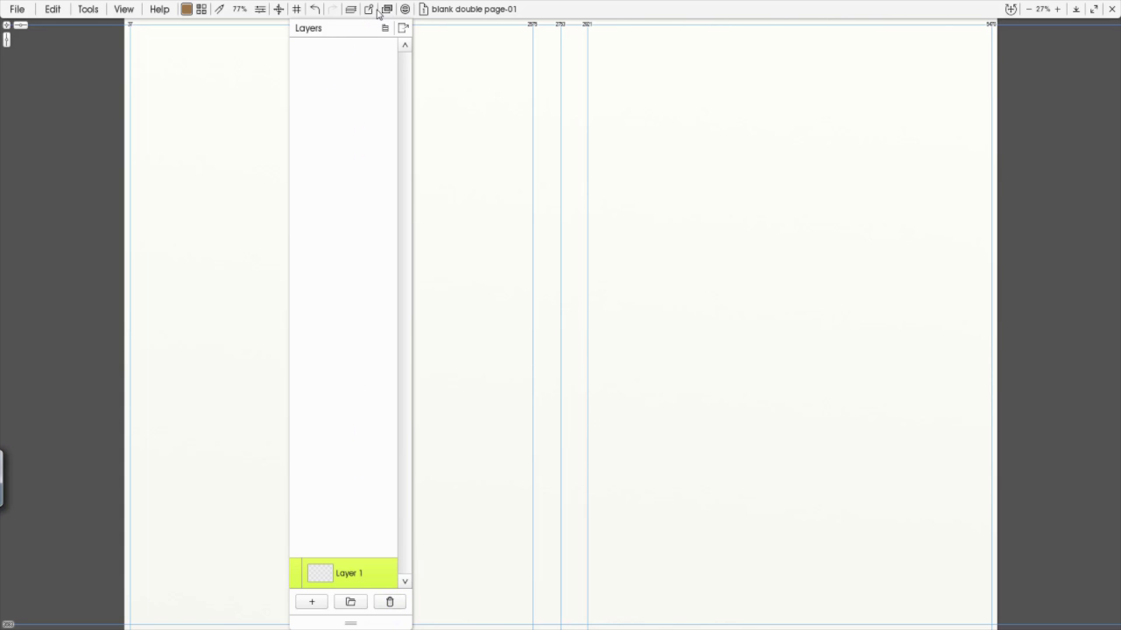
pyautogui.click(351, 10)
pyautogui.click(351, 12)
pyautogui.click(385, 29)
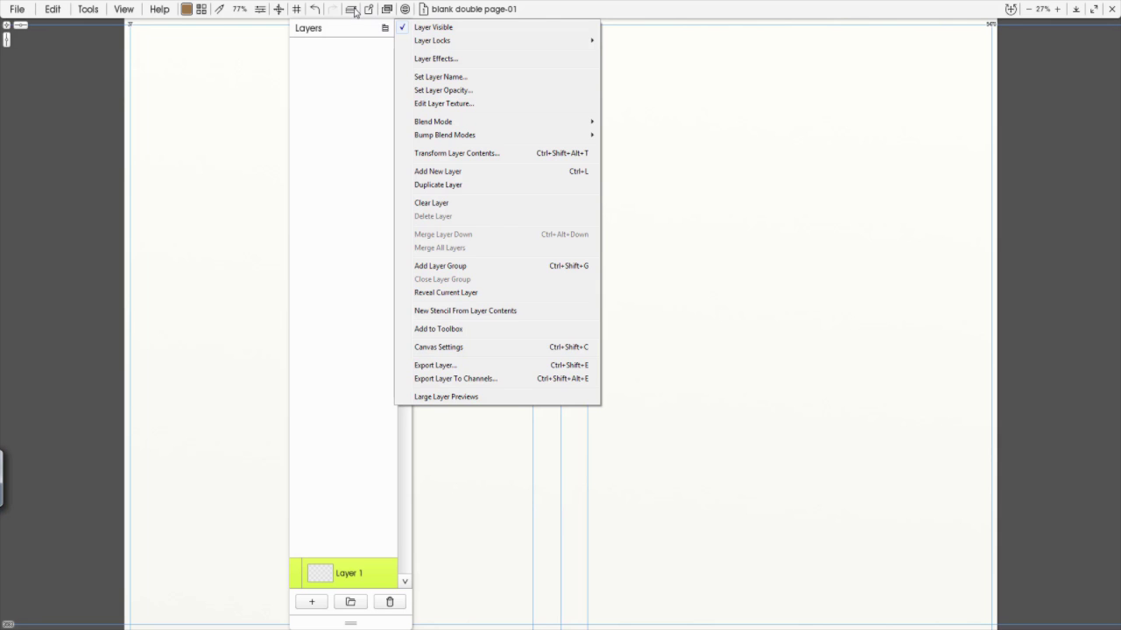
pyautogui.click(353, 10)
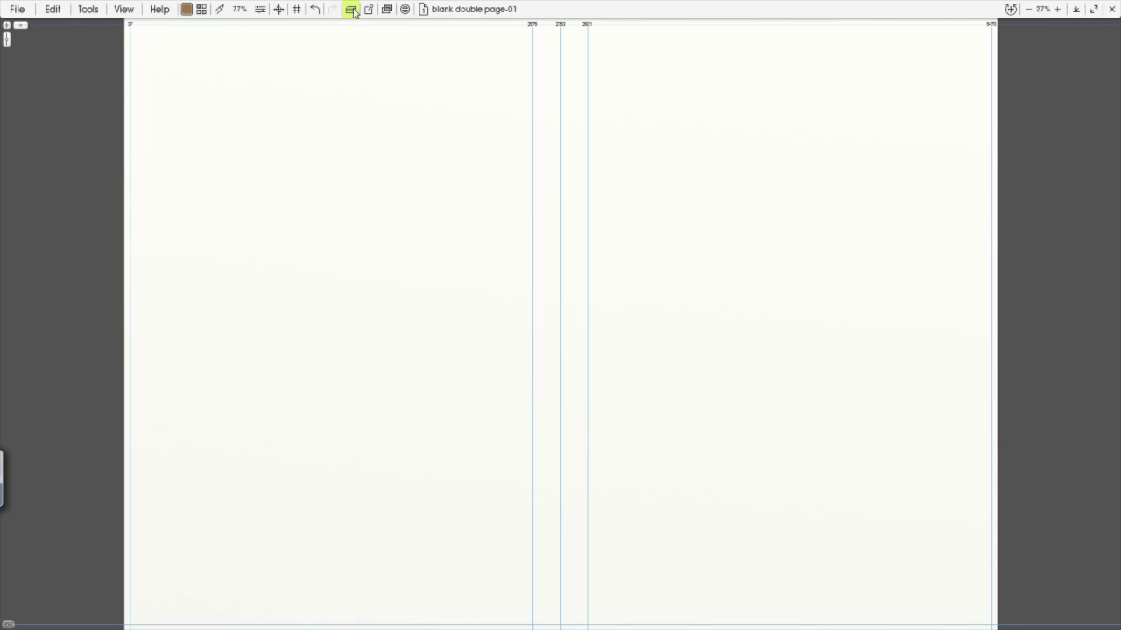
# Detach the Layers panel and dock it along the right side of the workspace
pyautogui.click(353, 11)
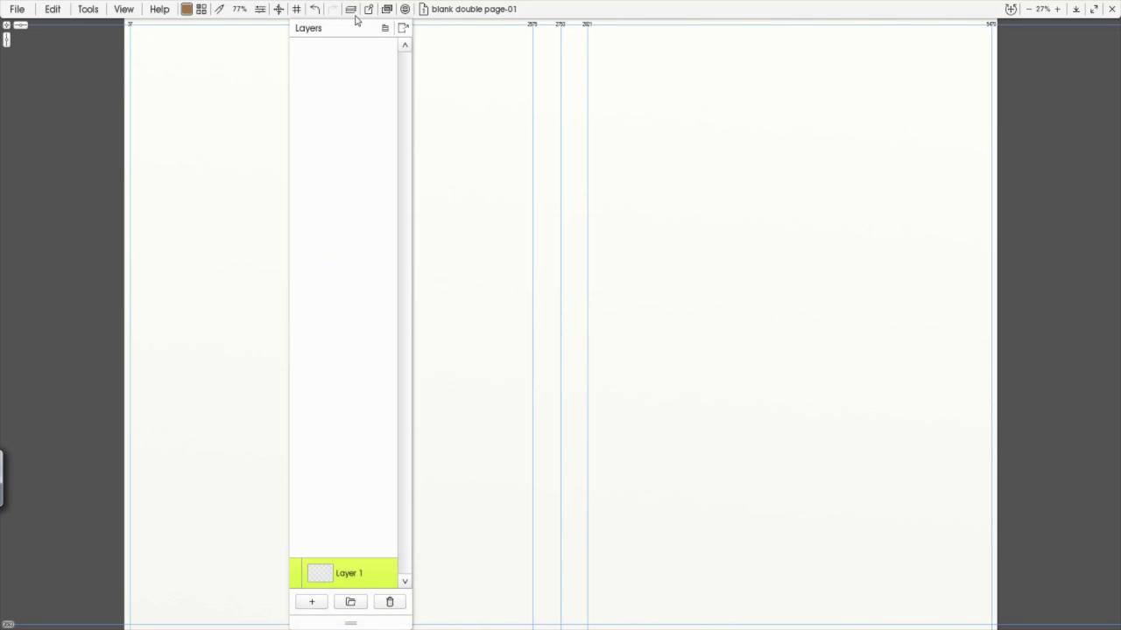
pyautogui.click(403, 29)
pyautogui.moveTo(403, 29); pyautogui.dragTo(1097, 313)
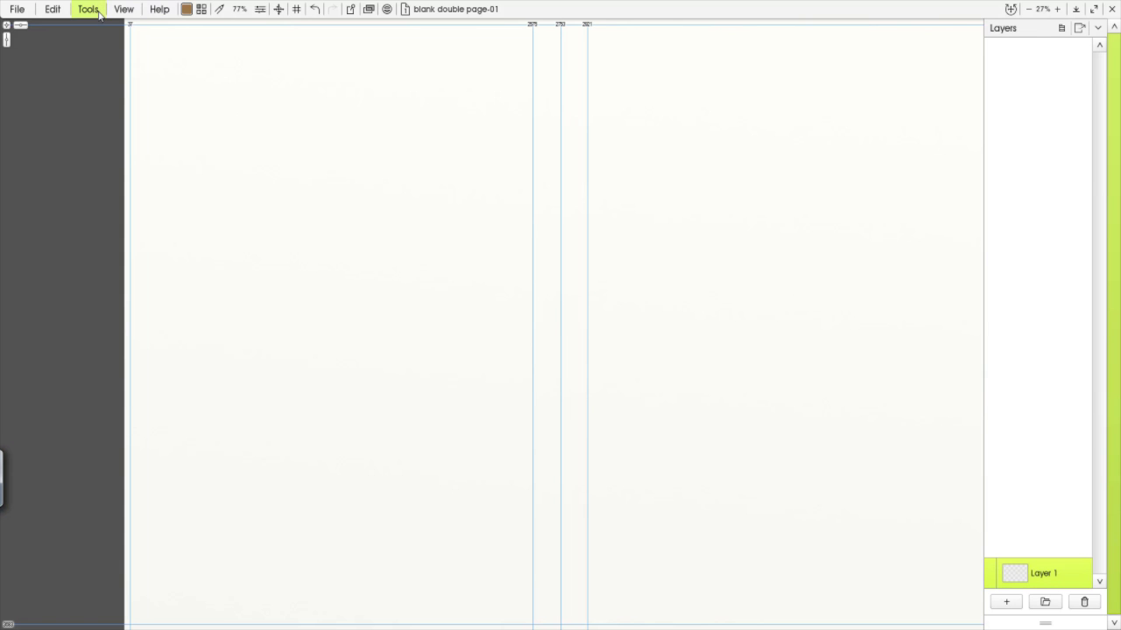
# Show the Toolbox panel
pyautogui.click(127, 12)
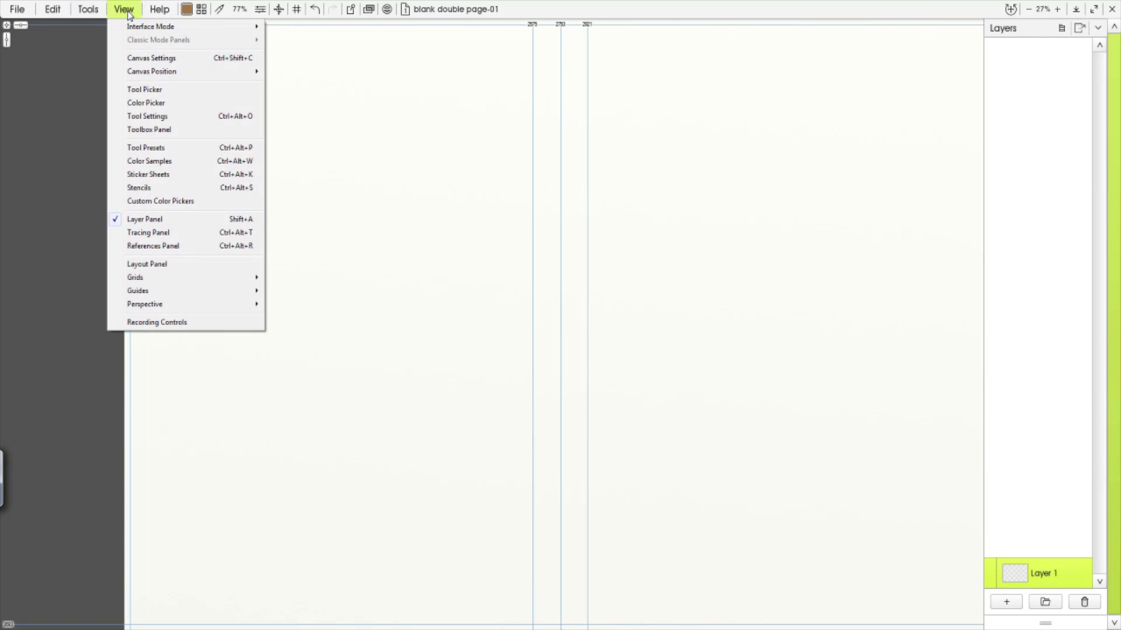
pyautogui.click(134, 133)
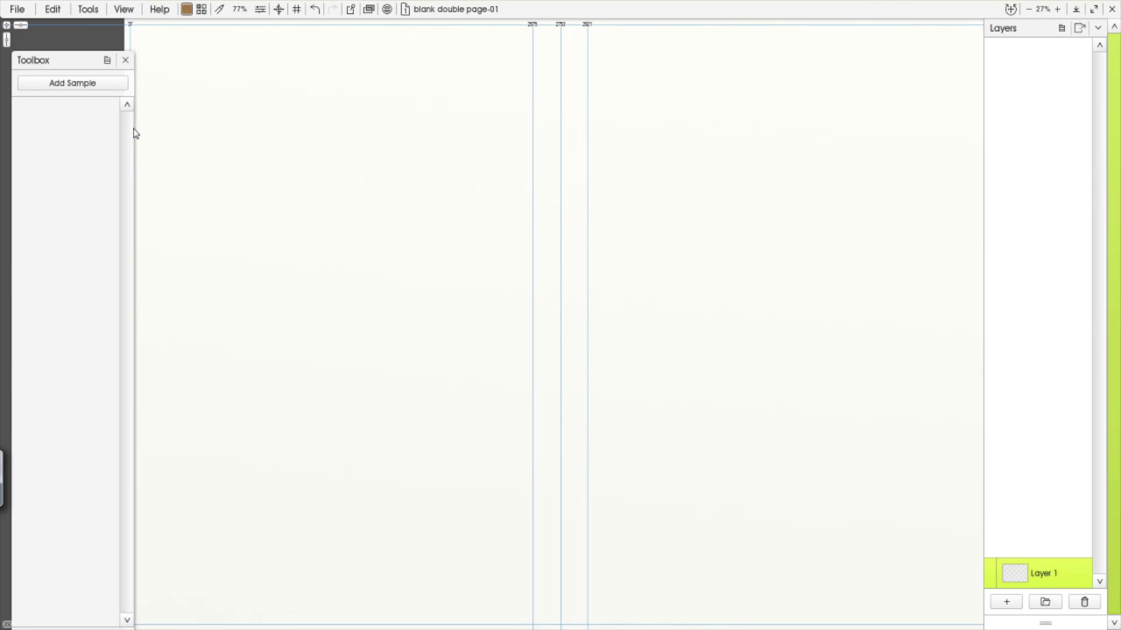
pyautogui.click(107, 60)
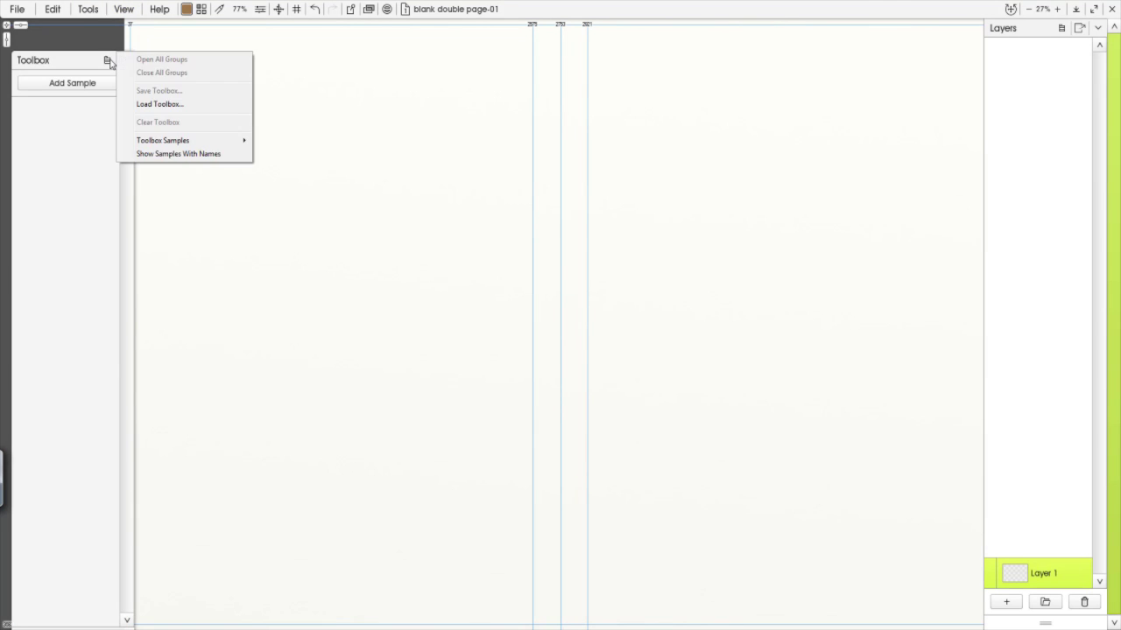
pyautogui.click(144, 105)
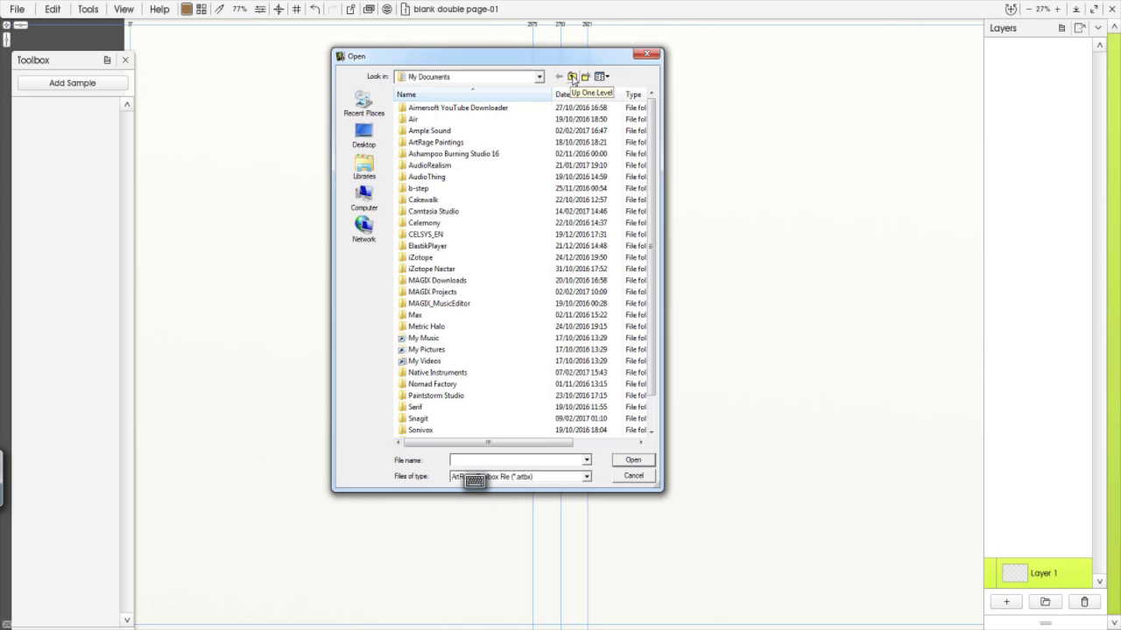
pyautogui.click(572, 77)
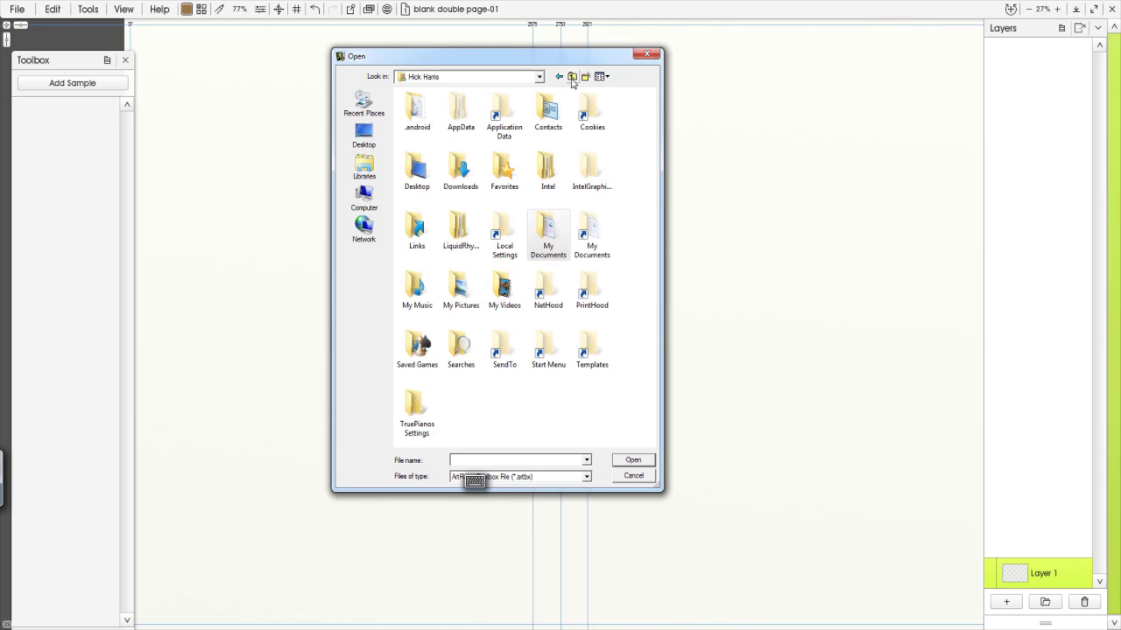
pyautogui.click(633, 475)
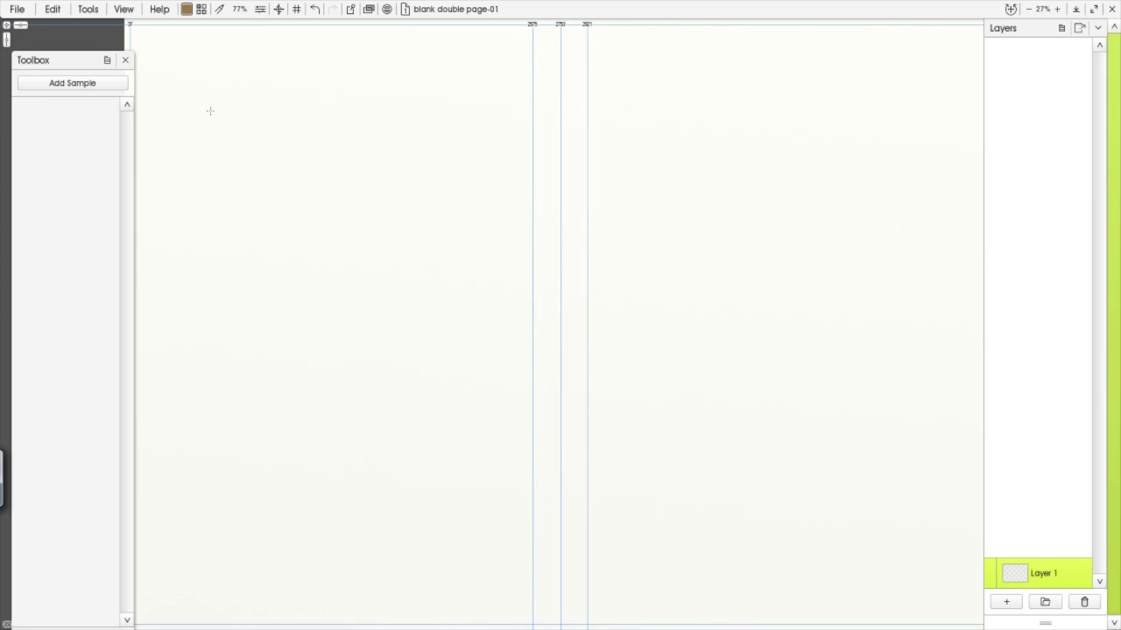
# Dock the floating Toolbox panel along the left side of the workspace
pyautogui.moveTo(72, 64); pyautogui.dragTo(26, 317)
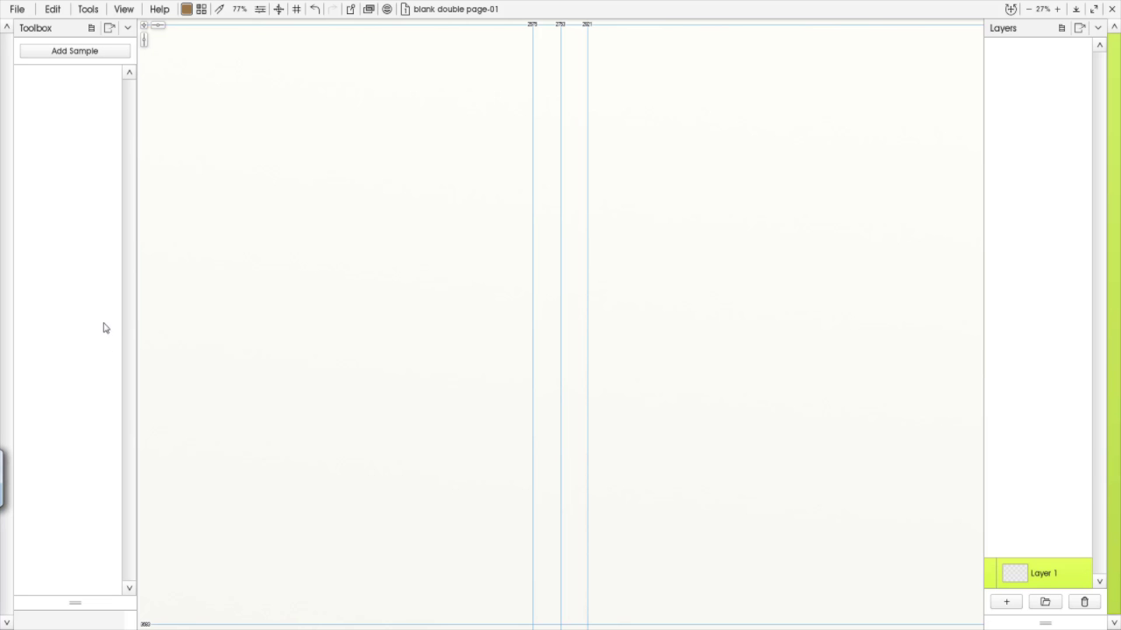
pyautogui.moveTo(353, 215); pyautogui.dragTo(341, 224)
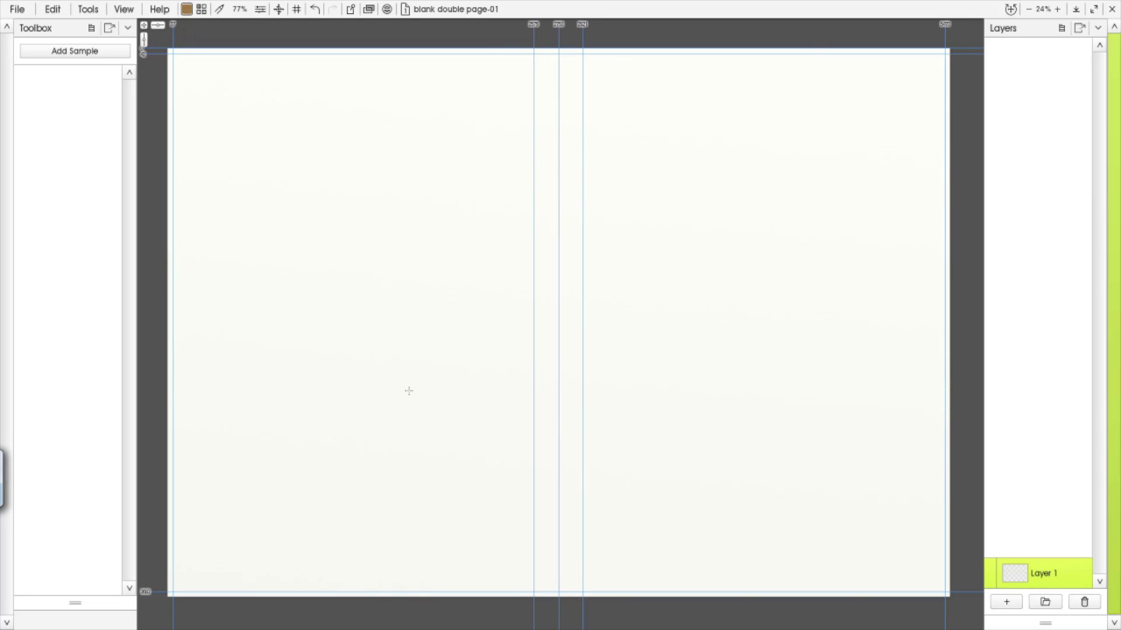
# Load the Pencil preset Precise-smoothed20% and add it to the Toolbox
pyautogui.click(221, 12)
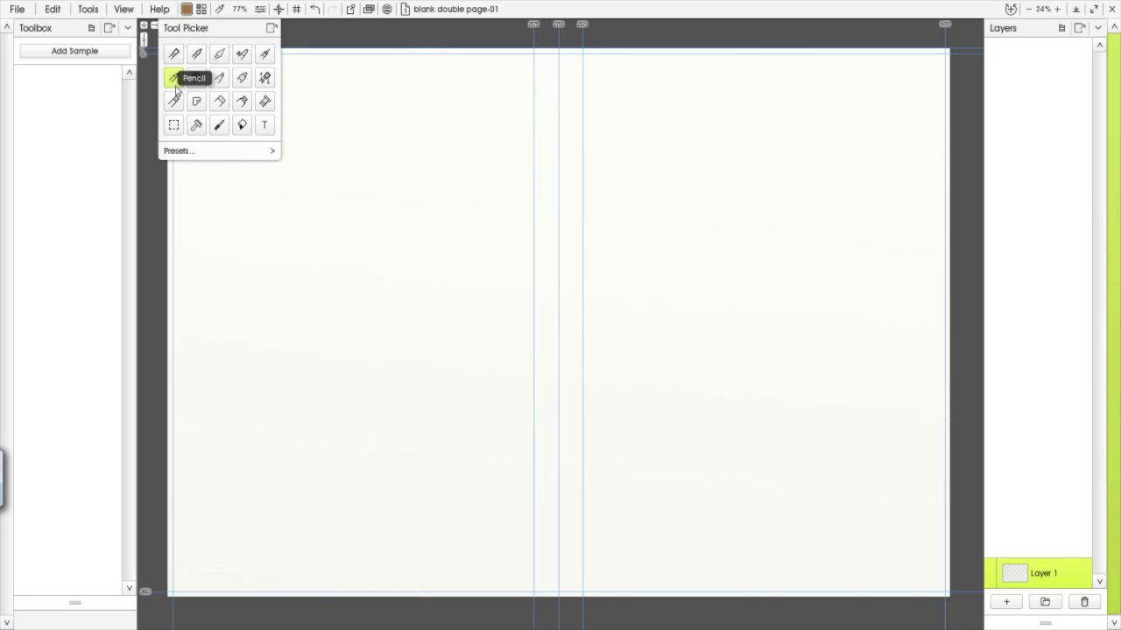
pyautogui.click(273, 153)
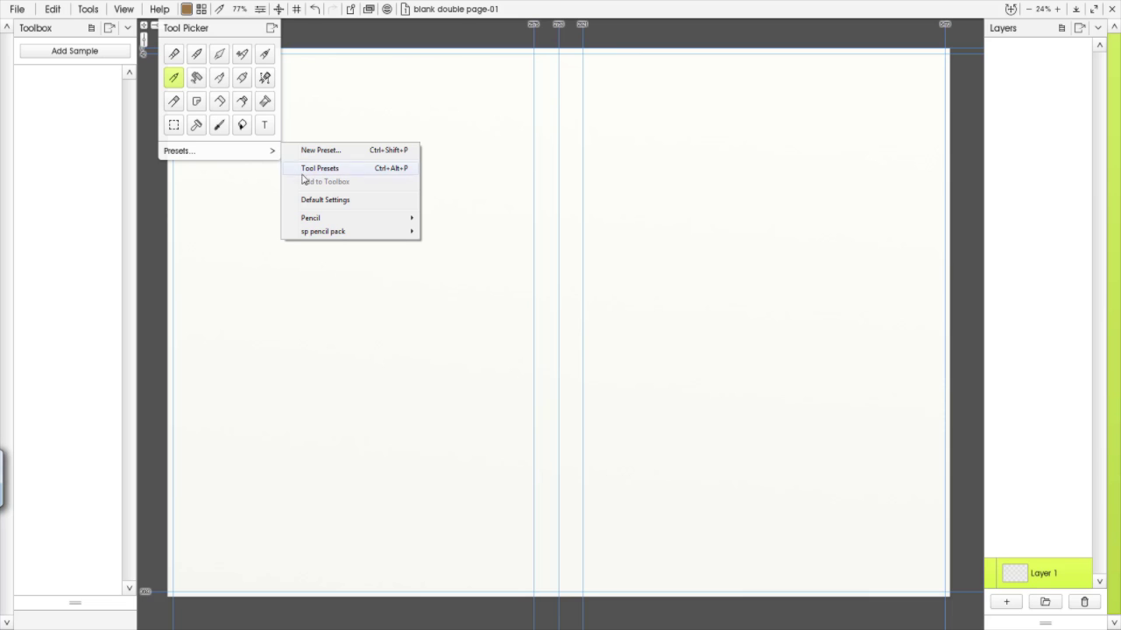
pyautogui.moveTo(335, 224)
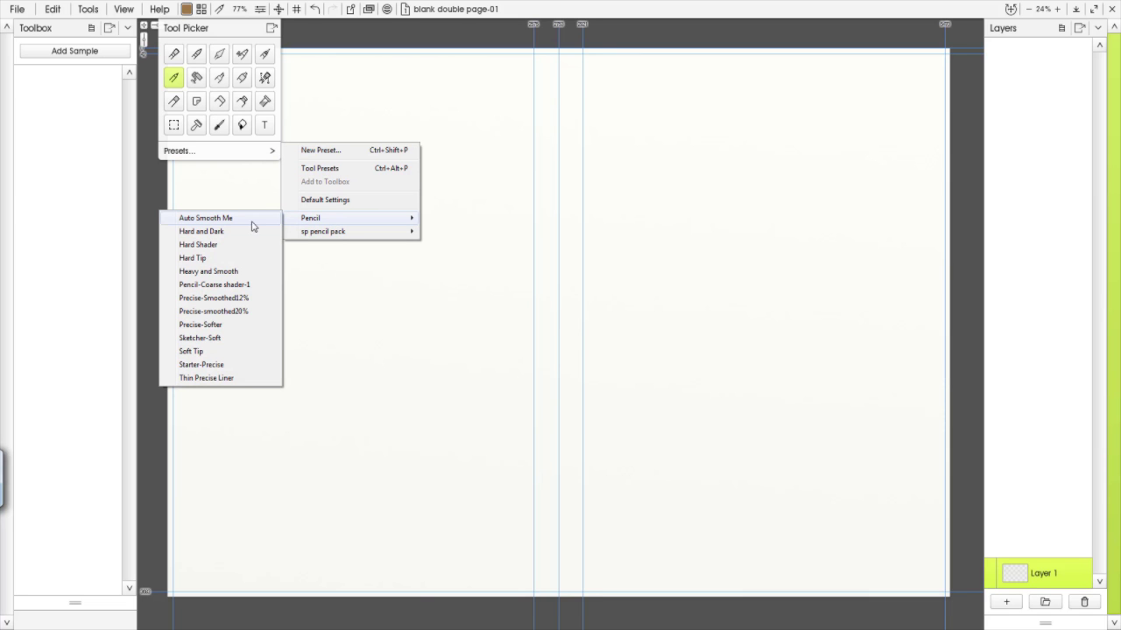
pyautogui.click(225, 313)
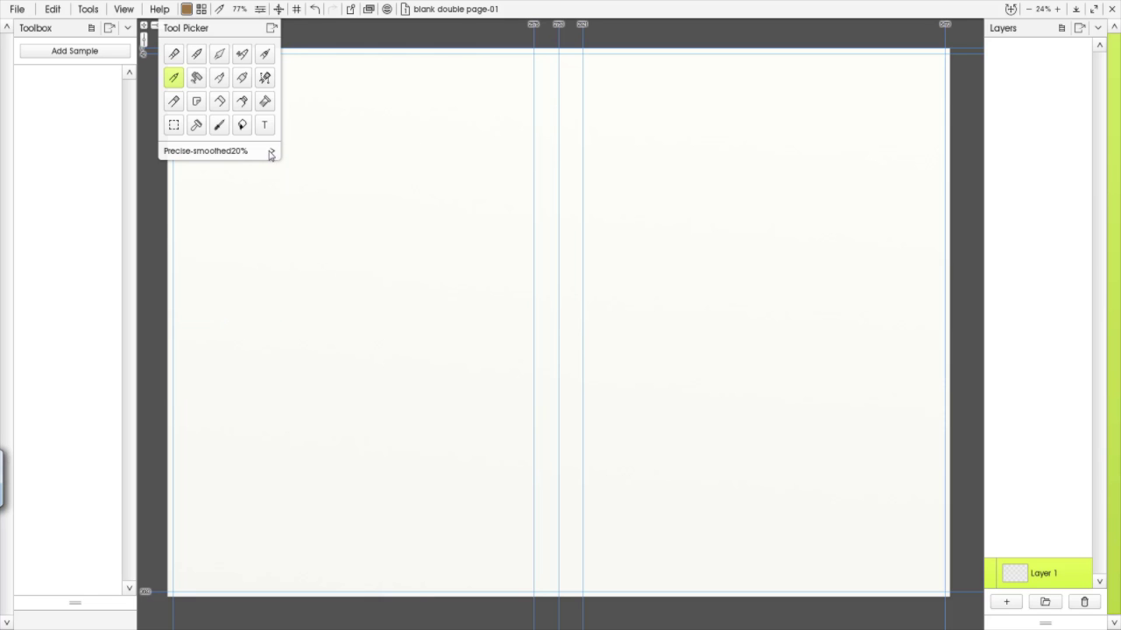
pyautogui.click(226, 149)
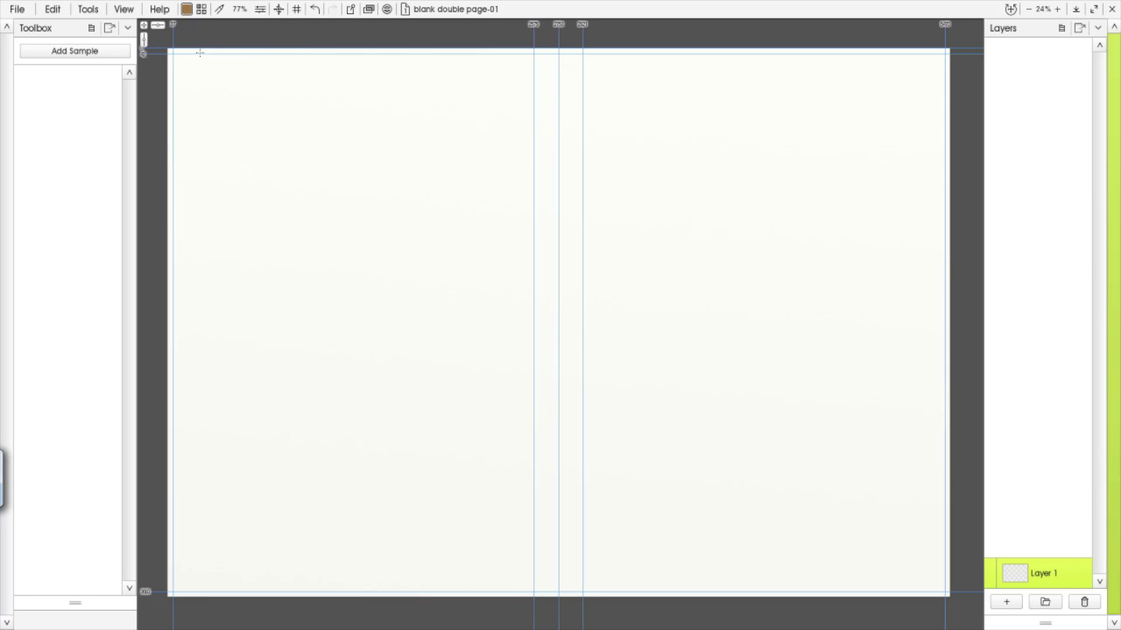
pyautogui.click(219, 9)
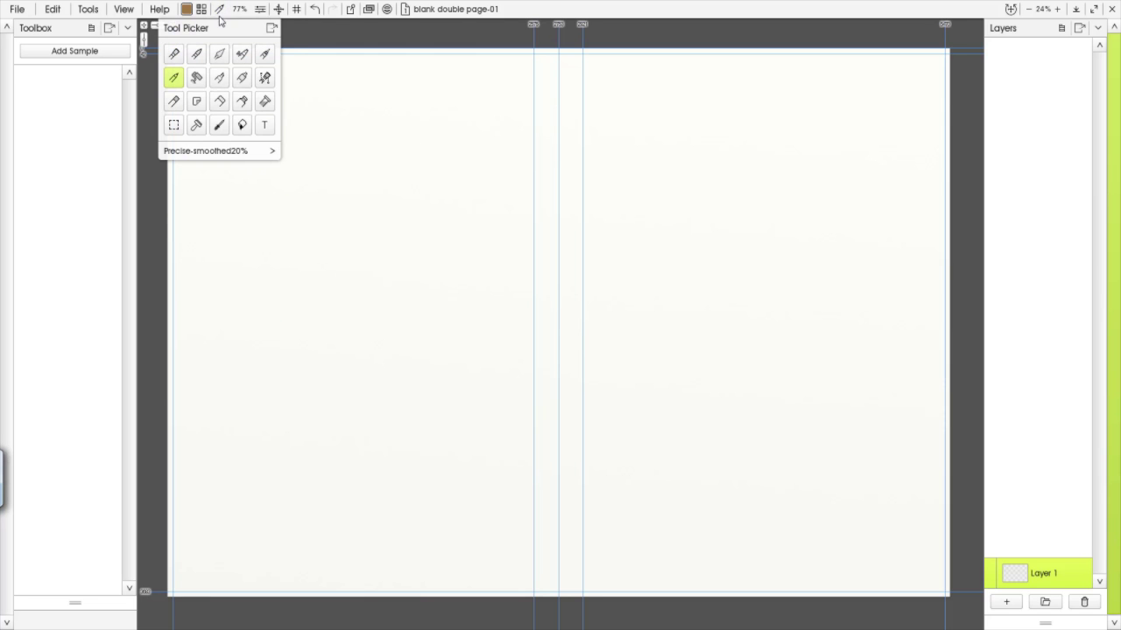
pyautogui.click(272, 151)
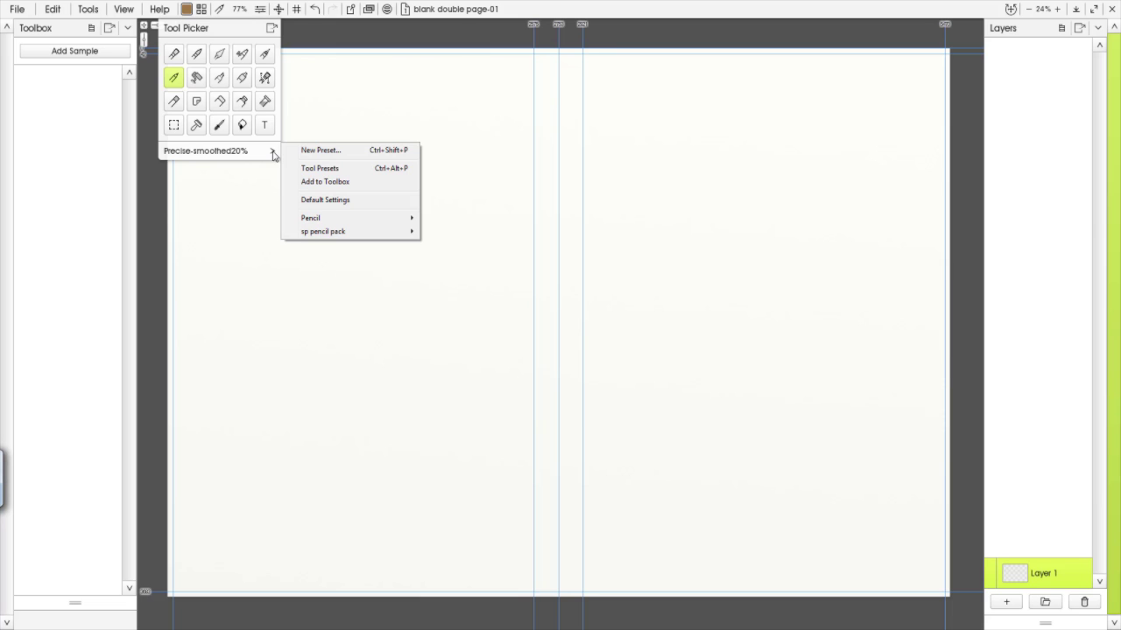
pyautogui.click(340, 183)
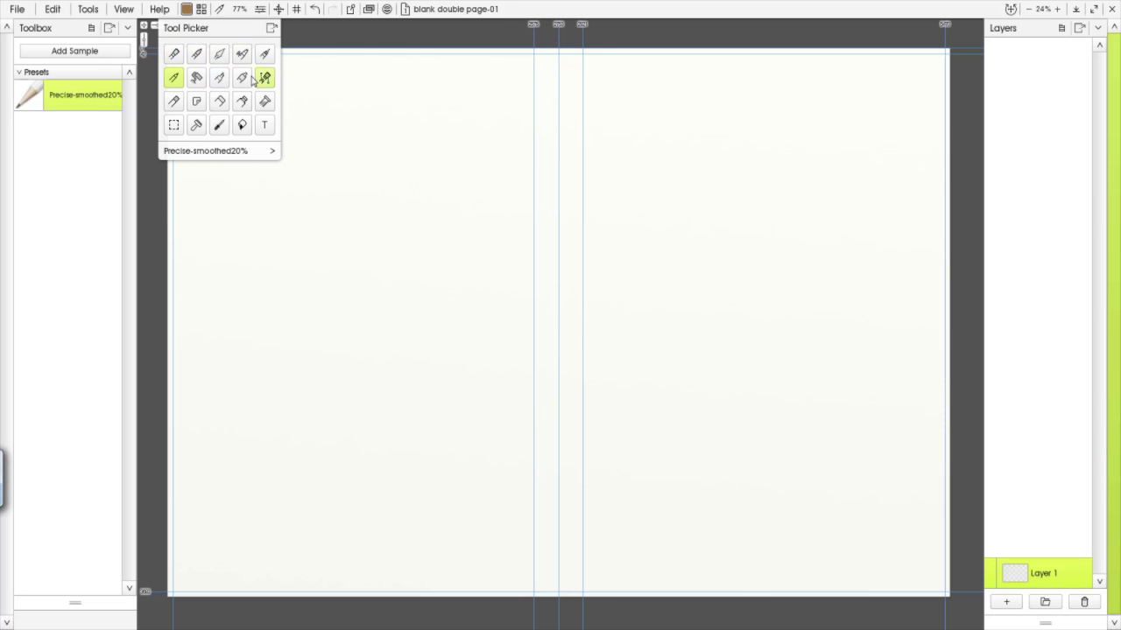
# Switch to the Pastel tool, load its Pastel-100%pressure-25%grain preset and add it to the Toolbox
pyautogui.click(173, 102)
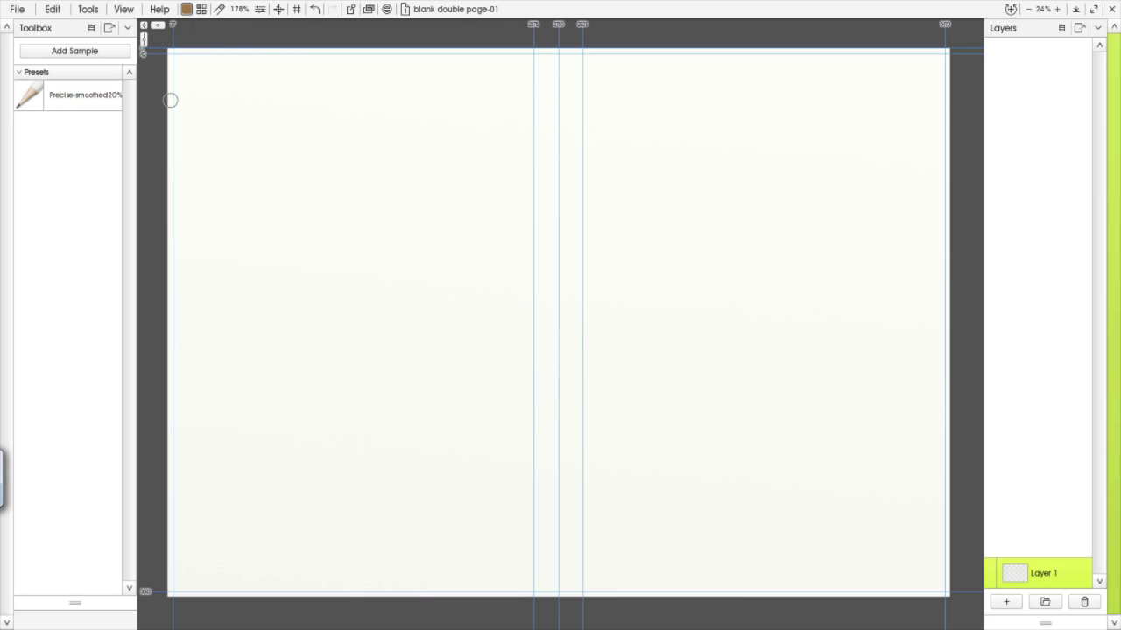
pyautogui.click(222, 10)
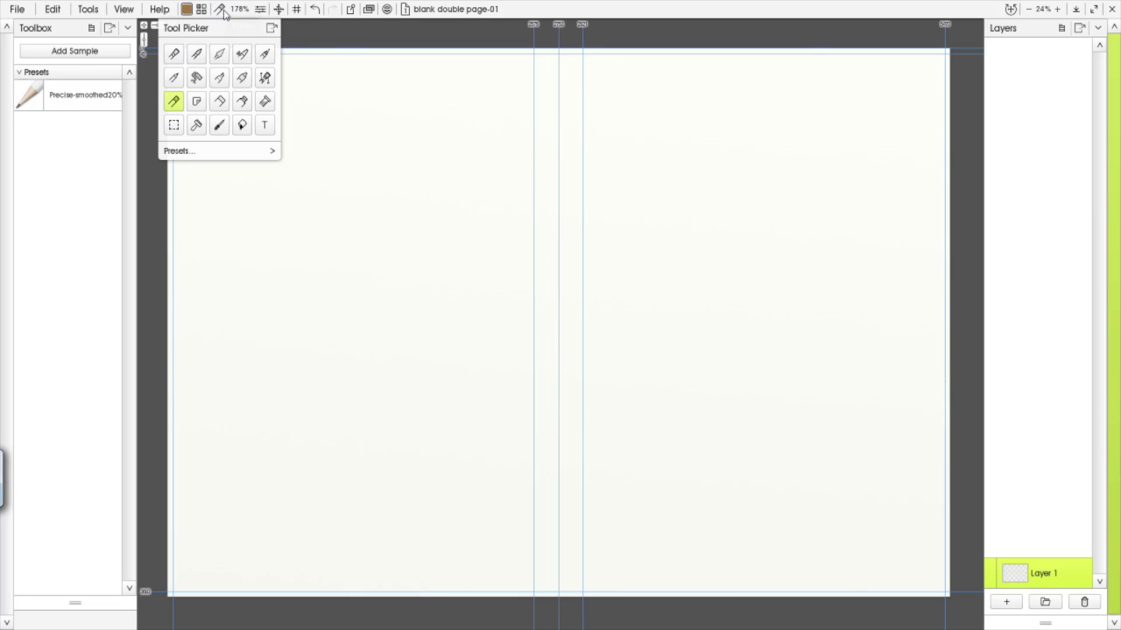
pyautogui.click(273, 152)
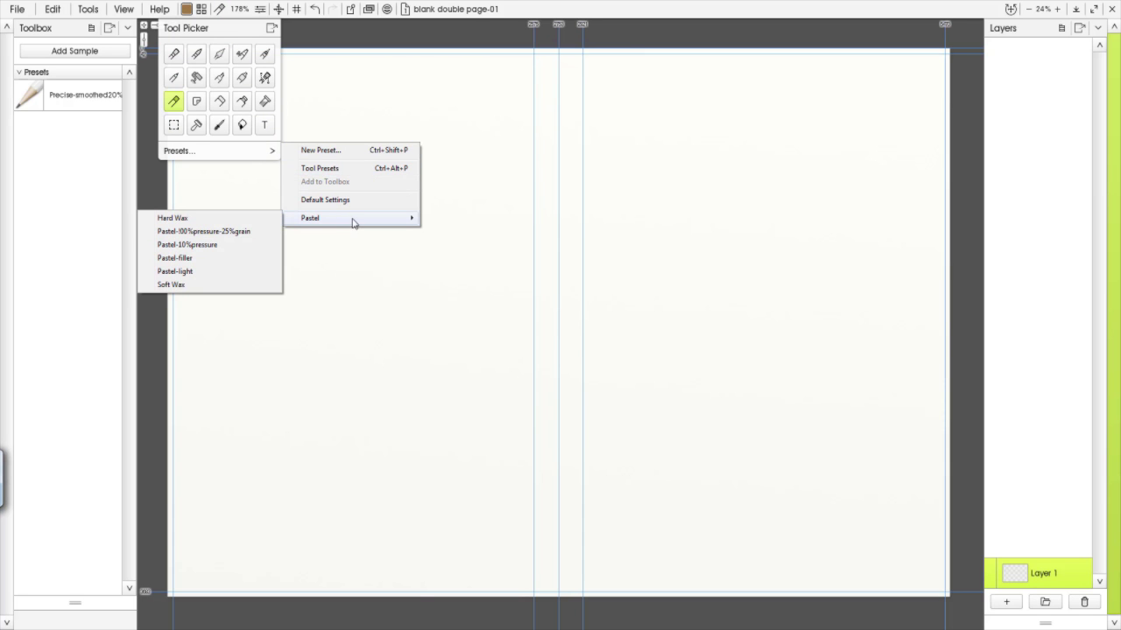
pyautogui.click(210, 234)
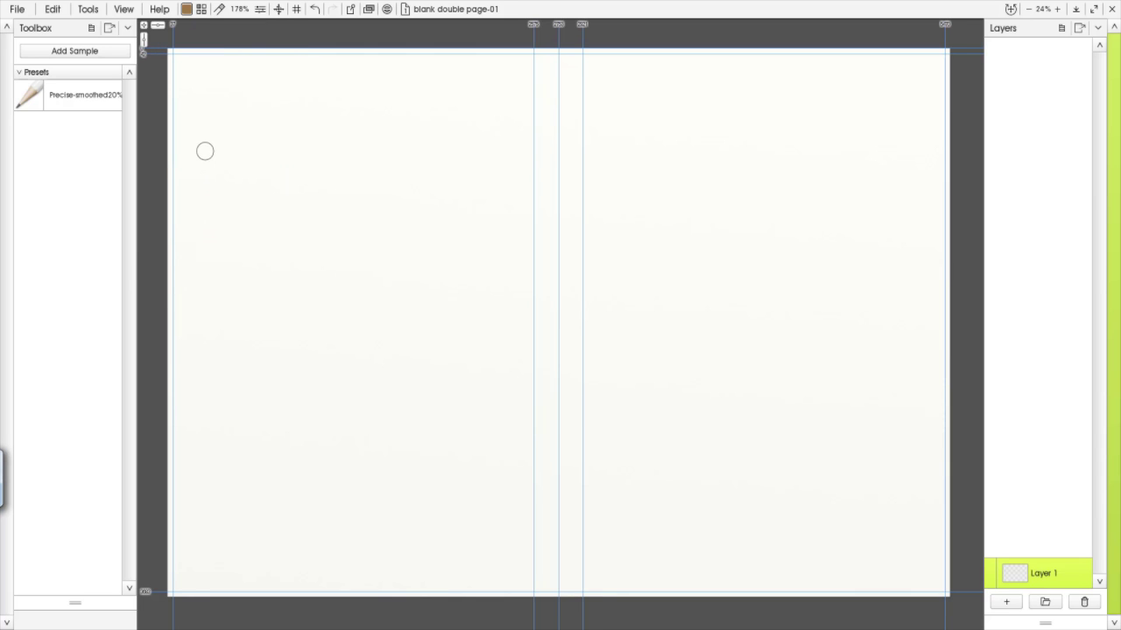
pyautogui.click(220, 10)
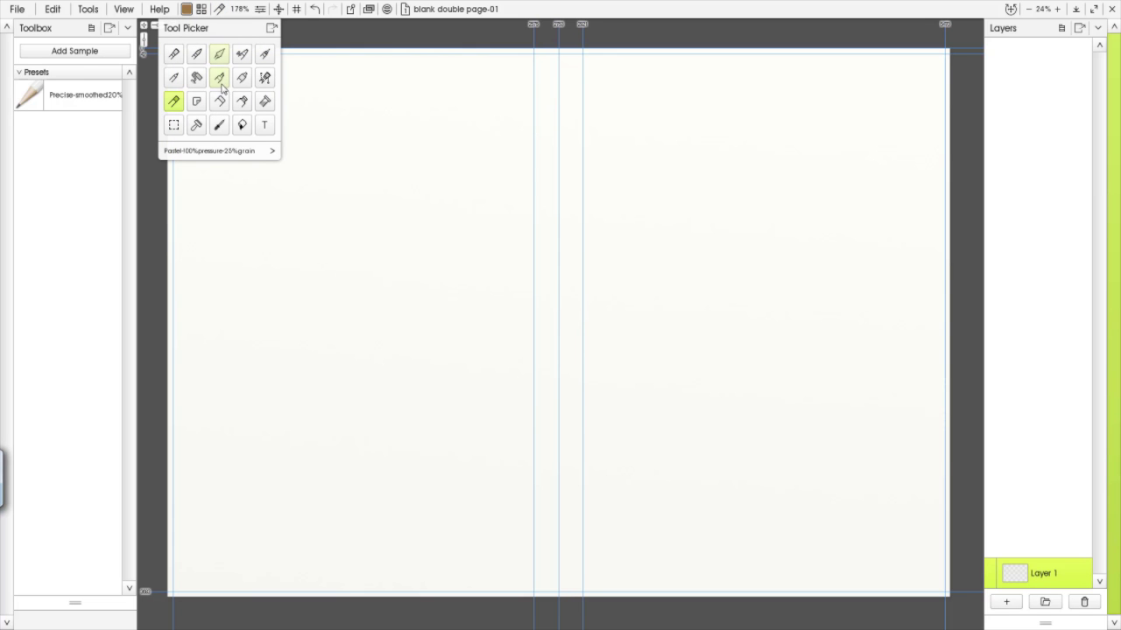
pyautogui.click(273, 152)
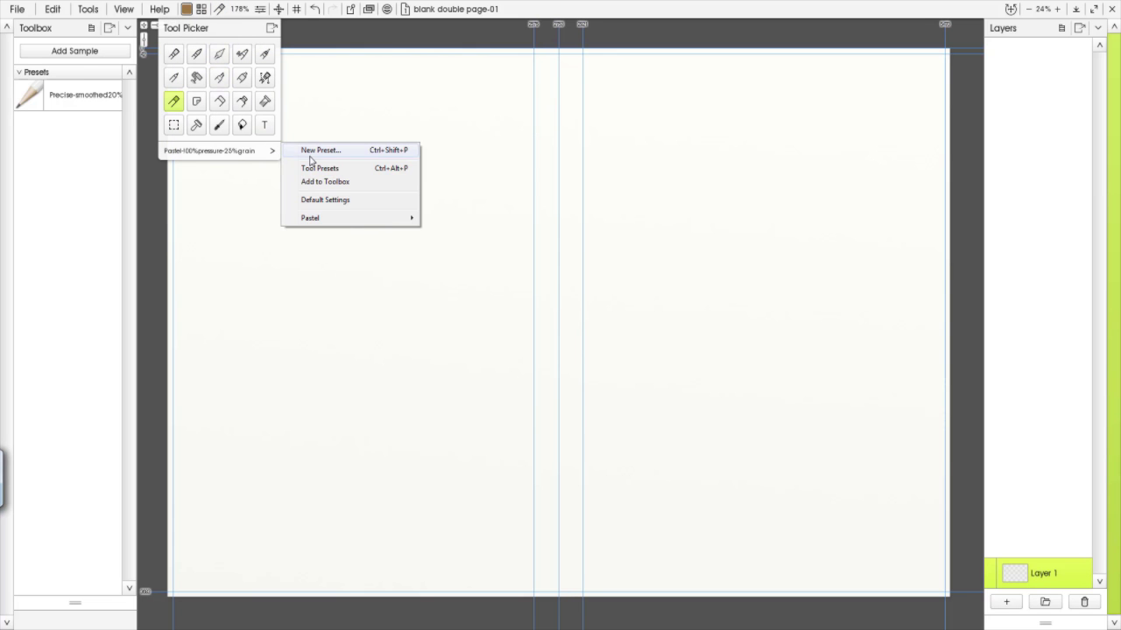
pyautogui.click(314, 181)
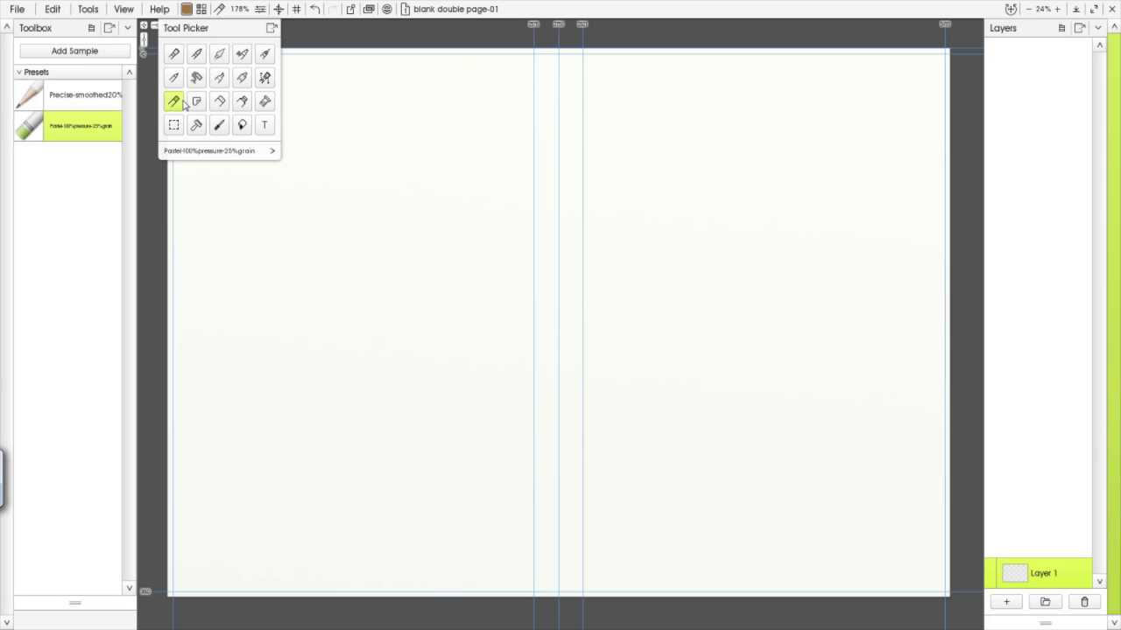
# Add the Pastel-10%pressure preset to the Toolbox and move it above the other pastel preset
pyautogui.click(273, 153)
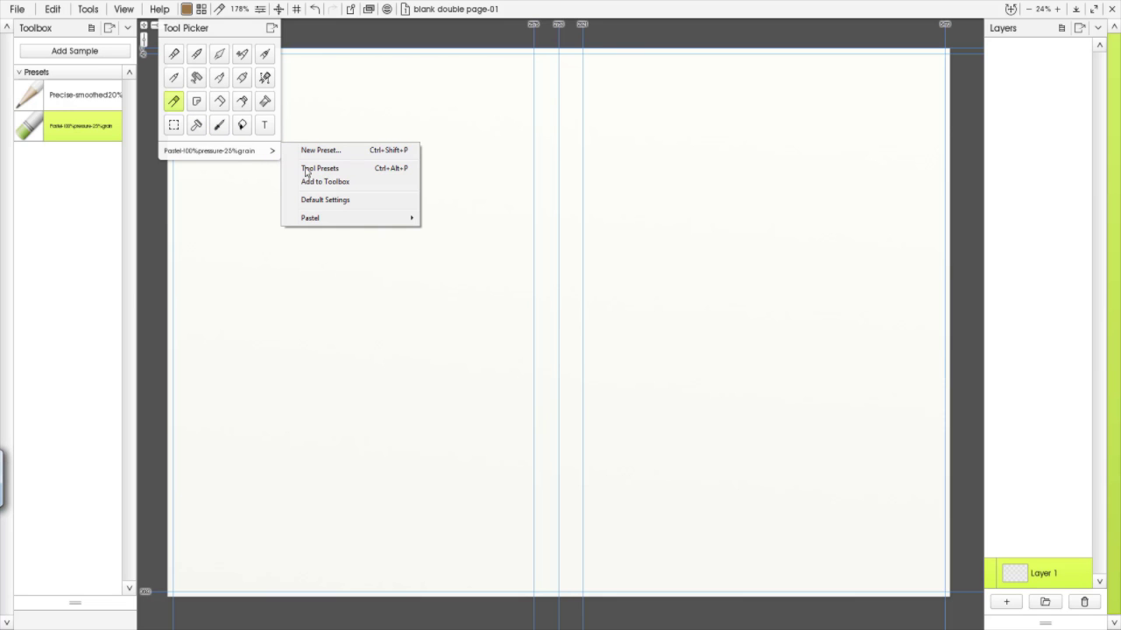
pyautogui.moveTo(326, 222)
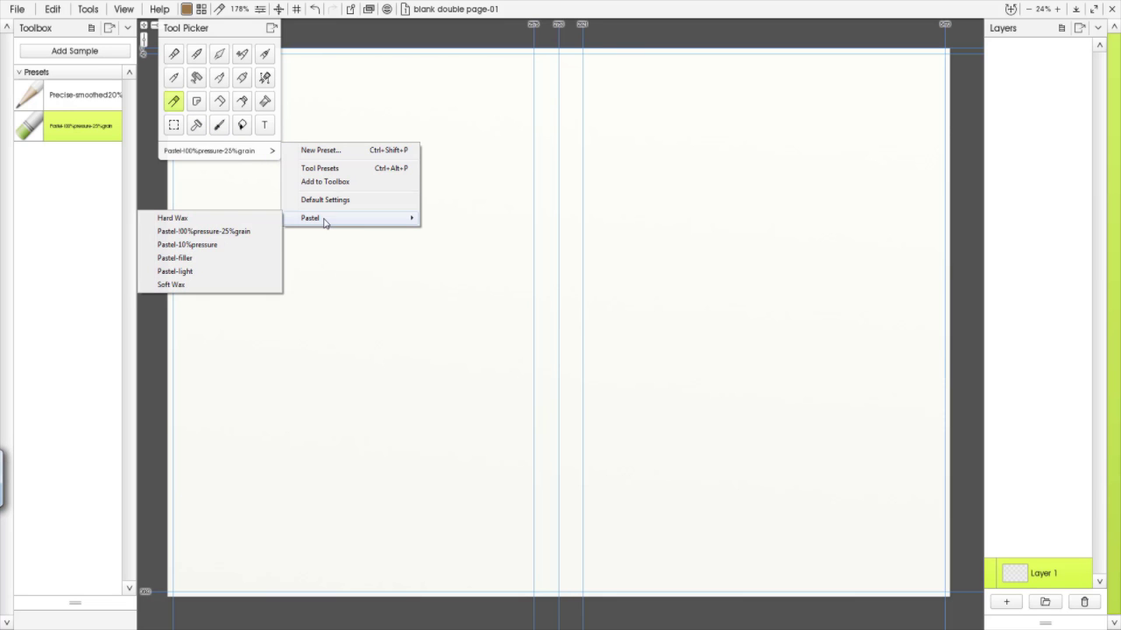
pyautogui.click(211, 245)
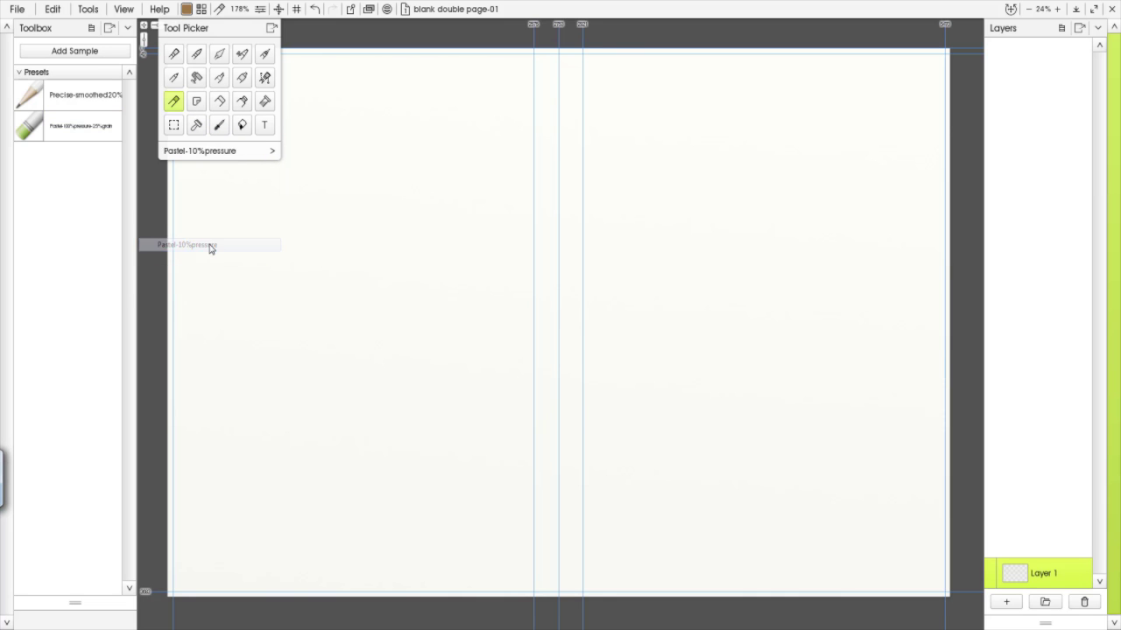
pyautogui.click(274, 153)
pyautogui.click(313, 182)
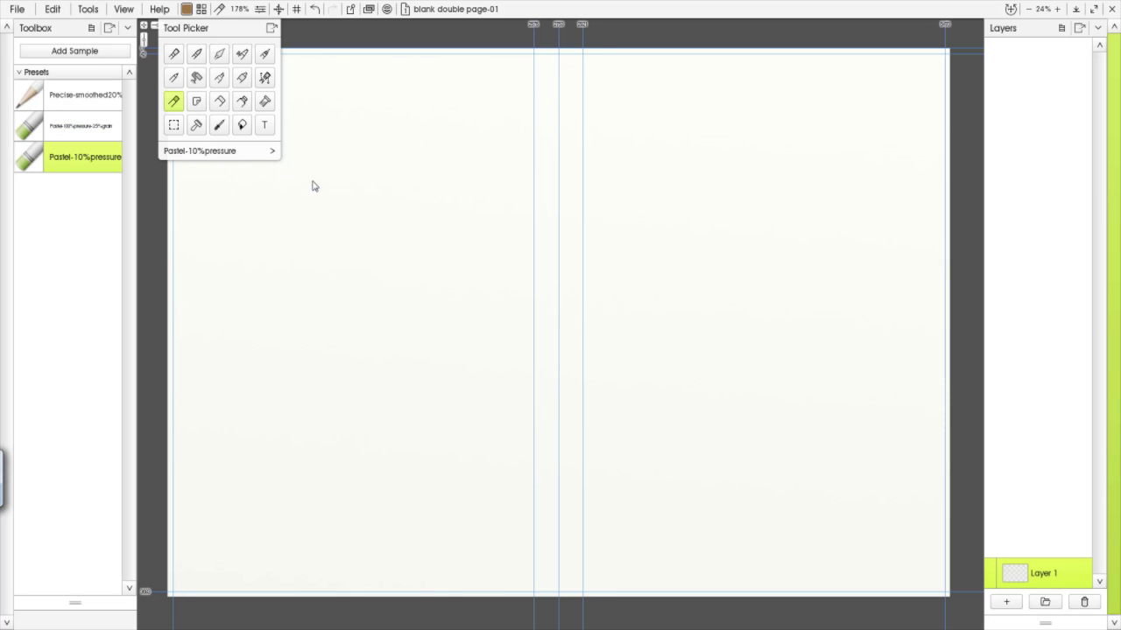
pyautogui.click(86, 157)
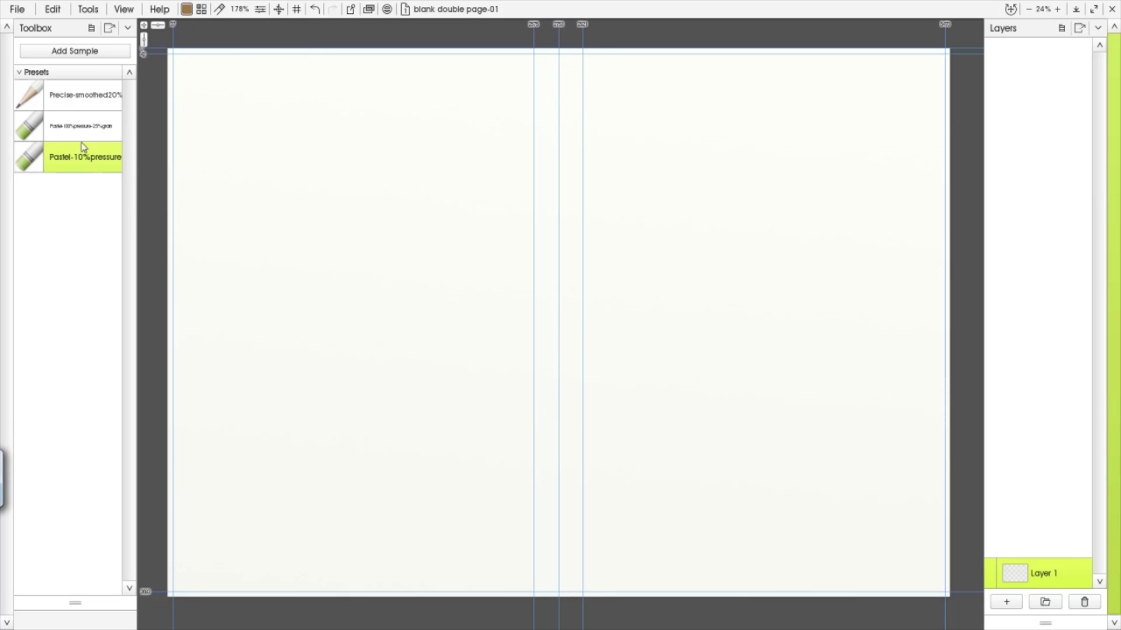
pyautogui.moveTo(62, 164); pyautogui.dragTo(65, 119)
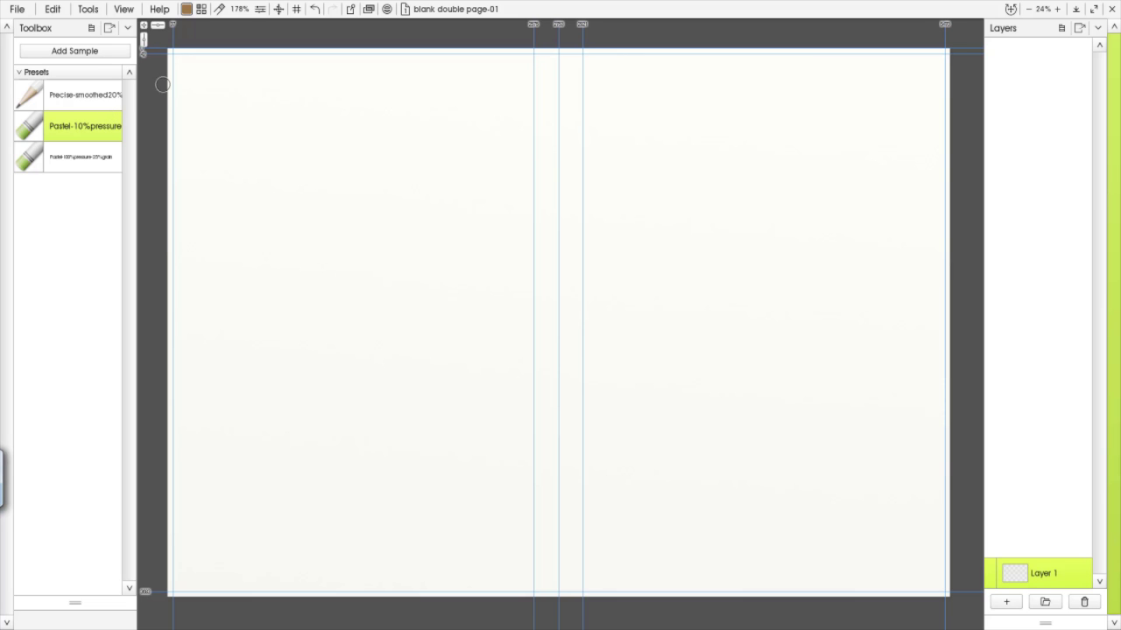
# Switch to the Watercolor tool, load its Watercolor-washy-1 preset and add it to the Toolbox
pyautogui.click(221, 11)
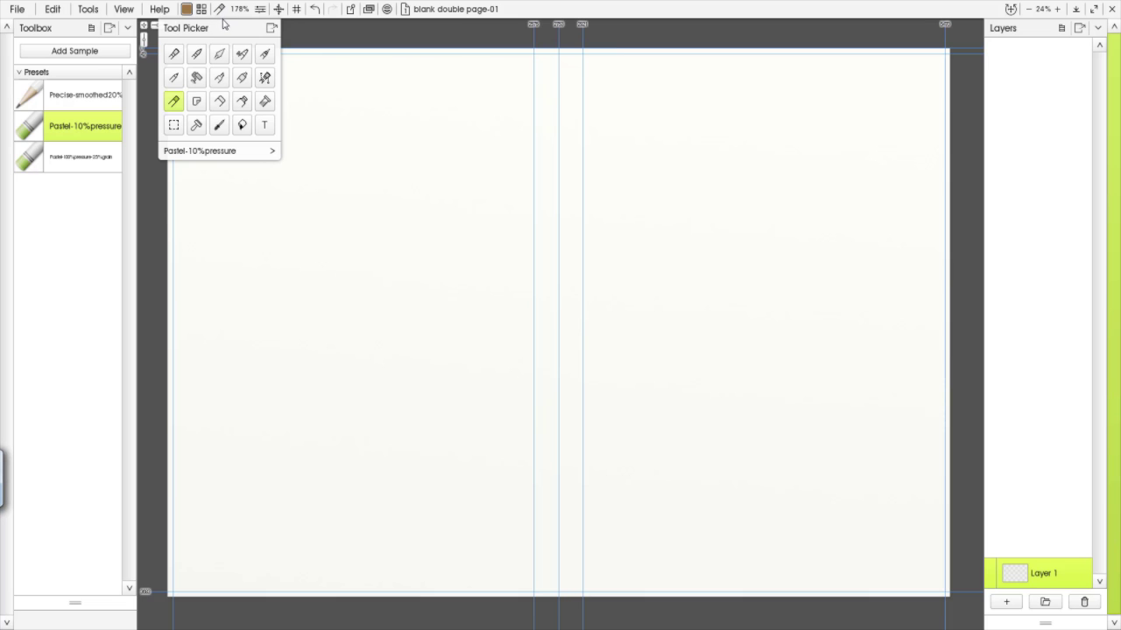
pyautogui.click(196, 54)
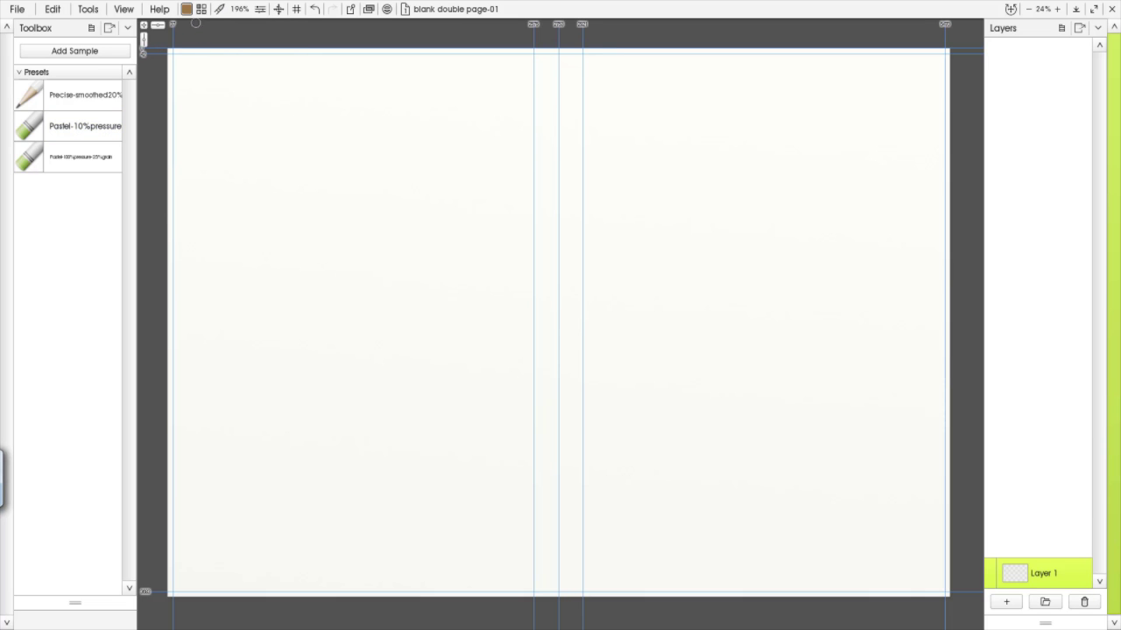
pyautogui.click(239, 10)
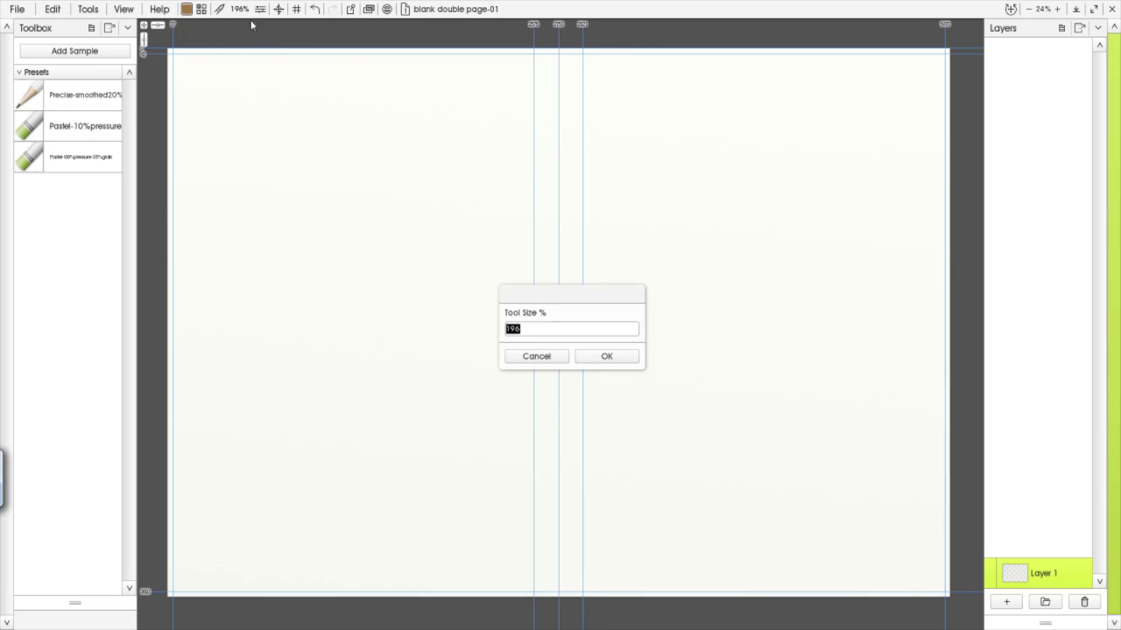
pyautogui.click(536, 356)
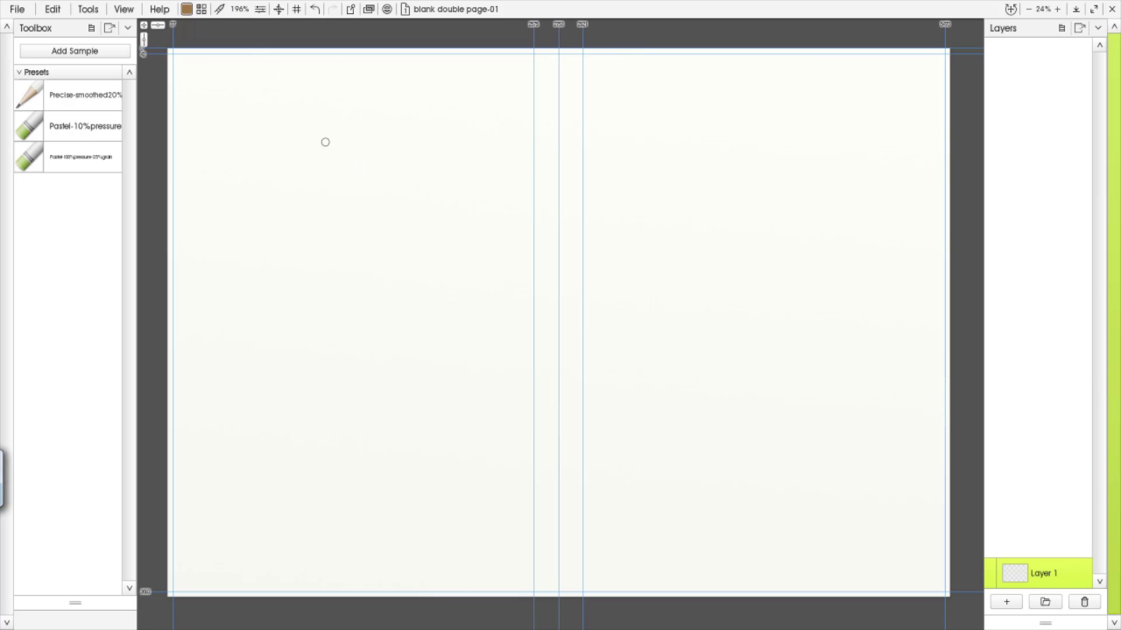
pyautogui.click(220, 12)
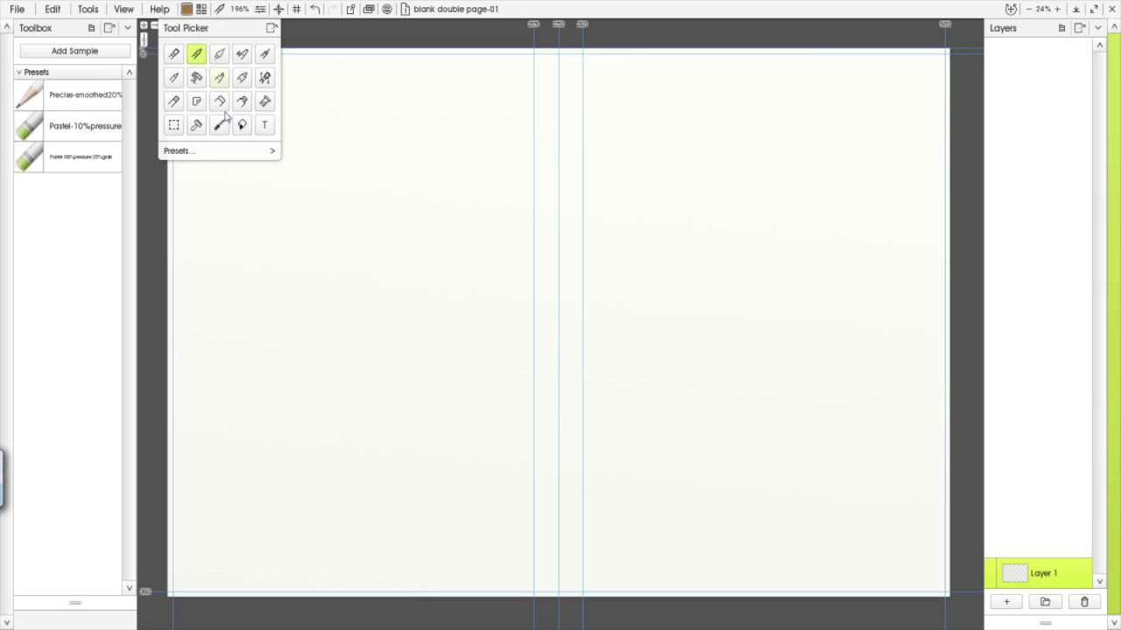
pyautogui.click(270, 154)
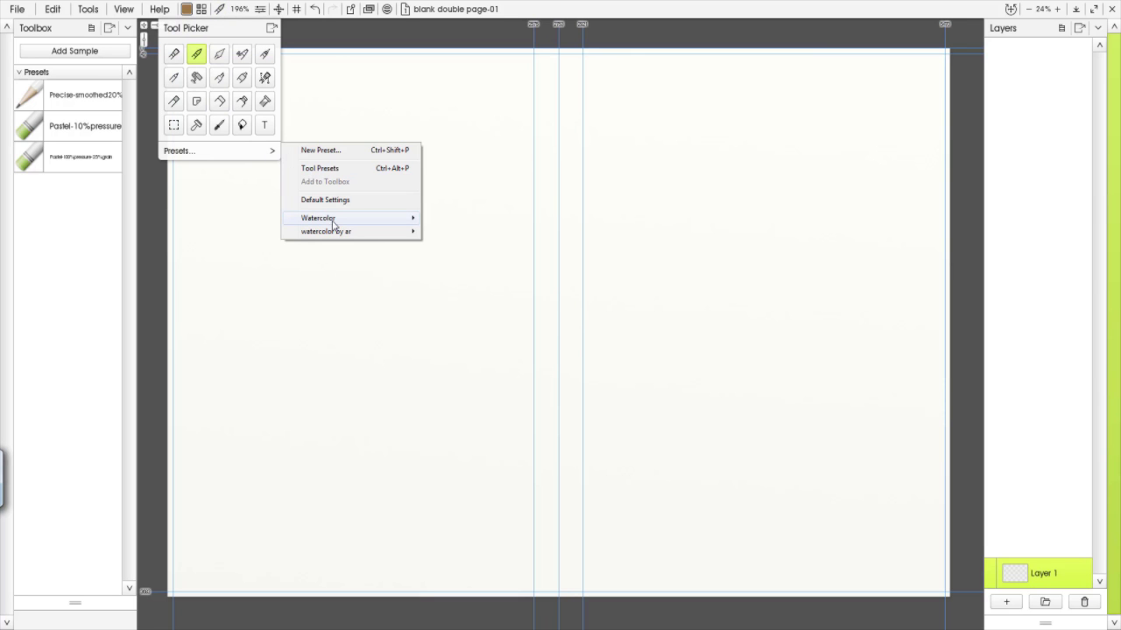
pyautogui.moveTo(334, 222)
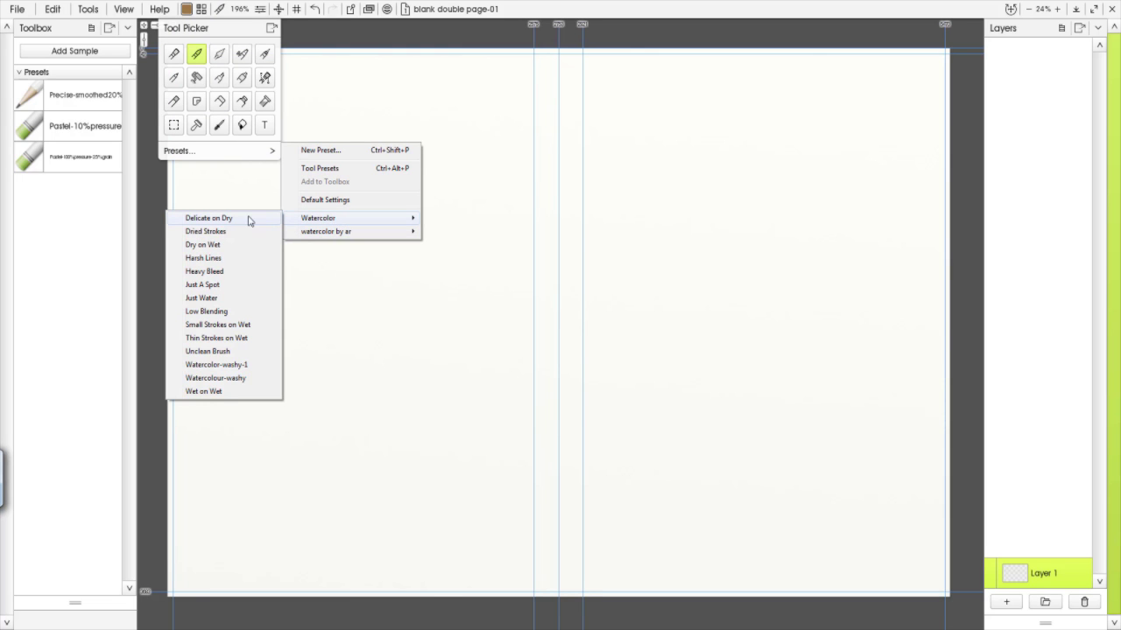
pyautogui.click(225, 367)
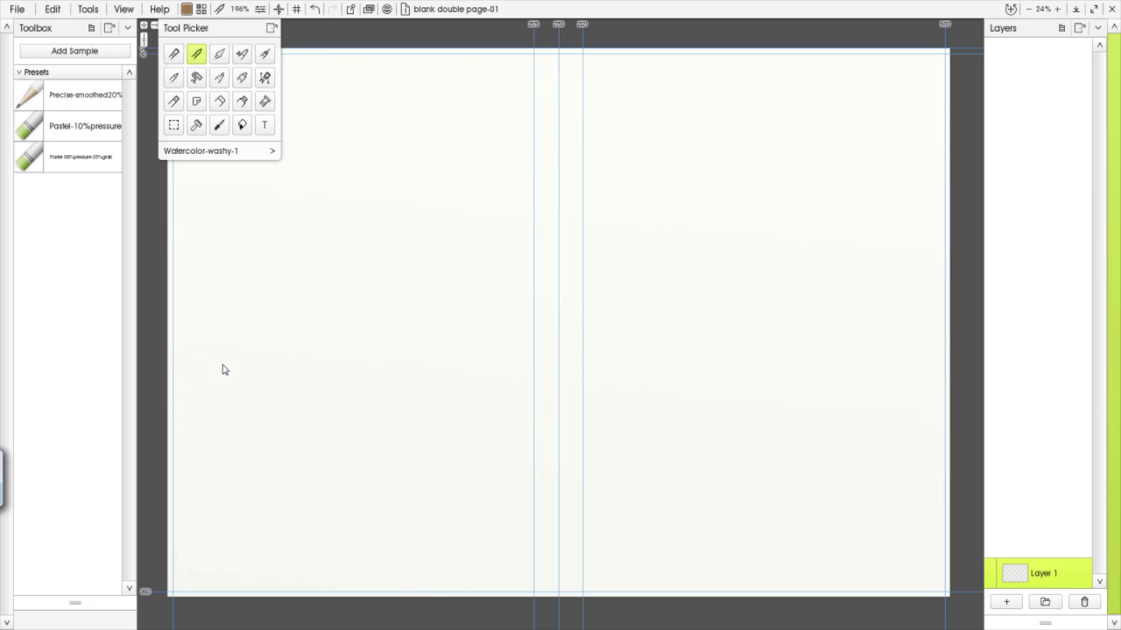
pyautogui.click(274, 154)
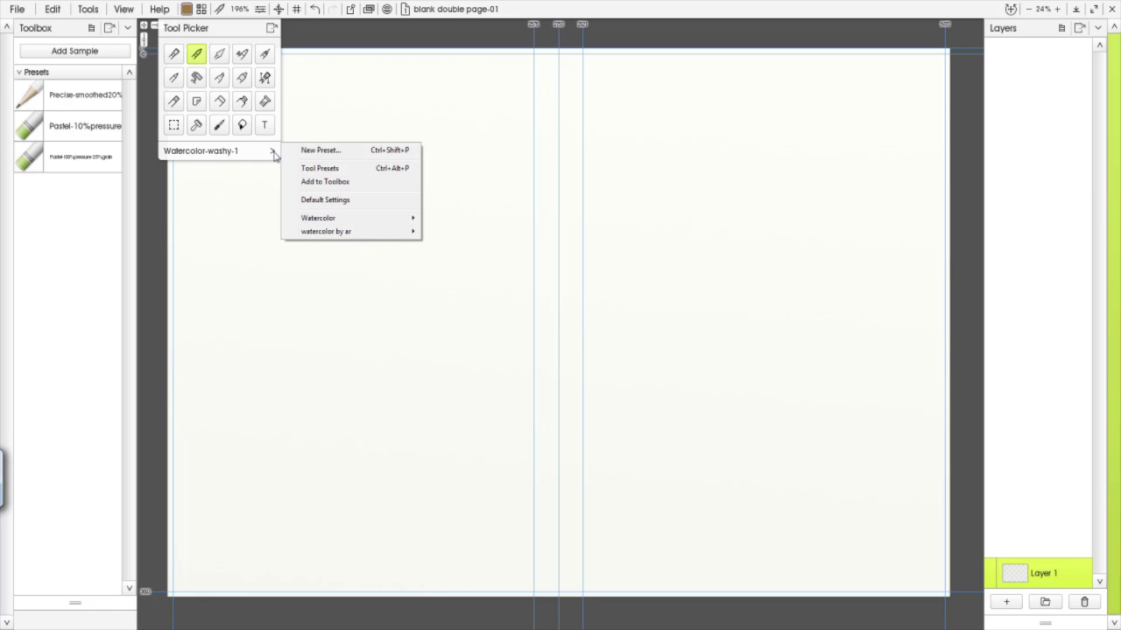
pyautogui.click(333, 185)
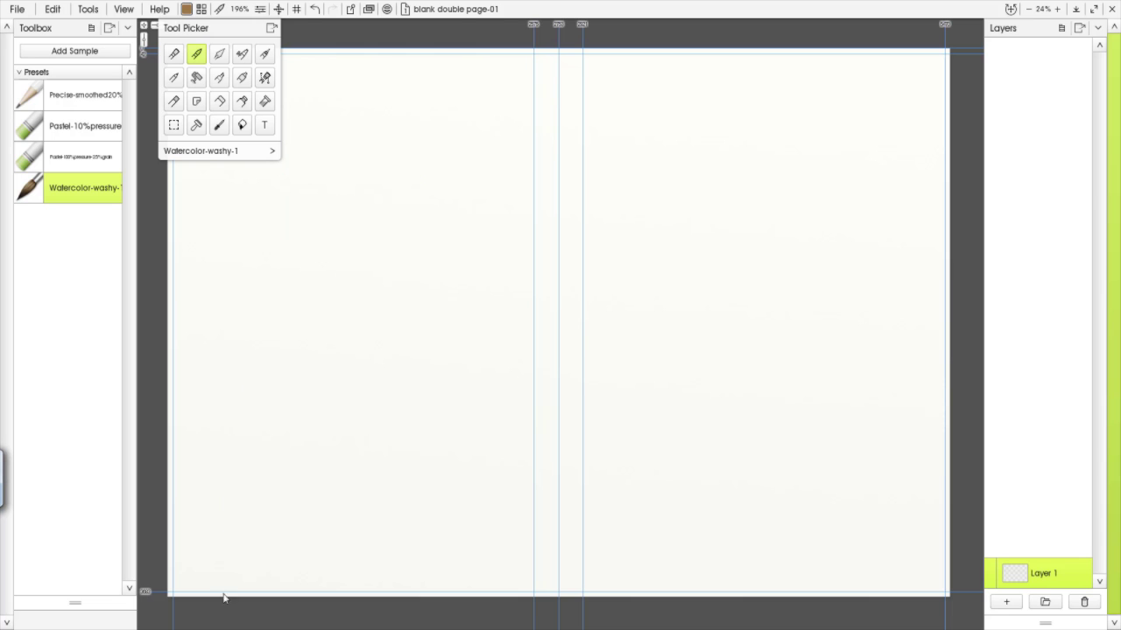
pyautogui.moveTo(256, 628)
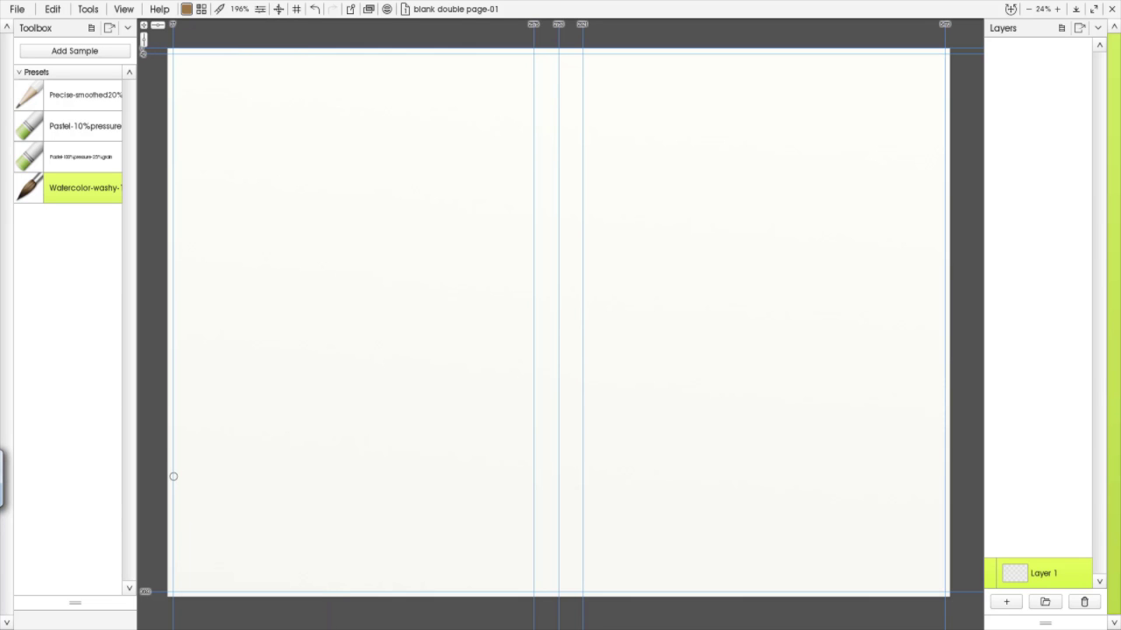
pyautogui.press('F11')
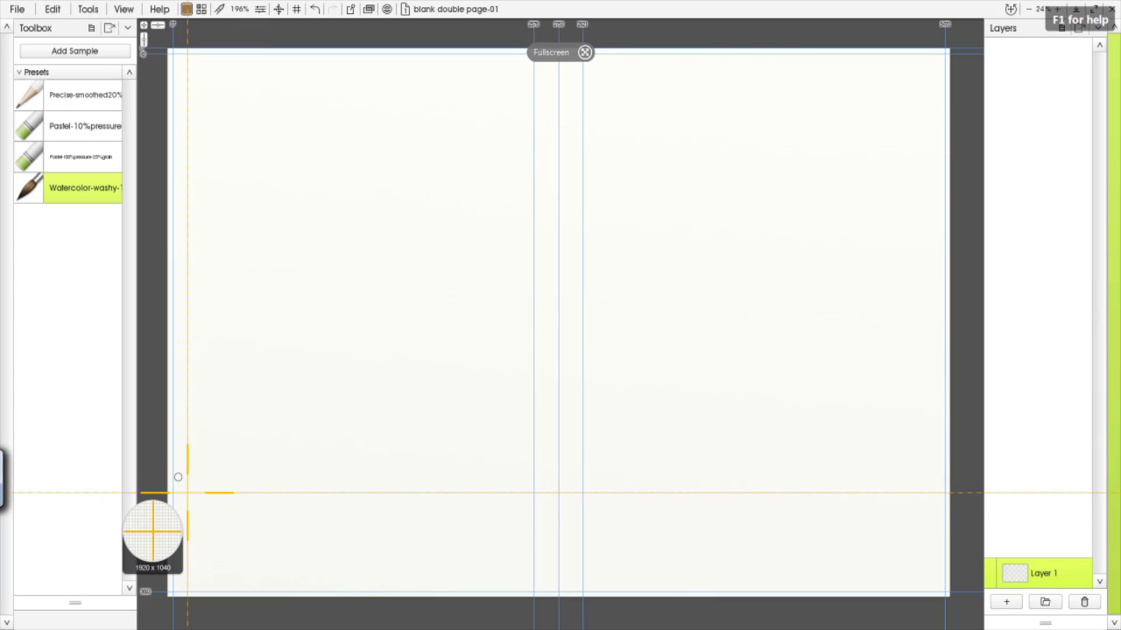
pyautogui.click(186, 493)
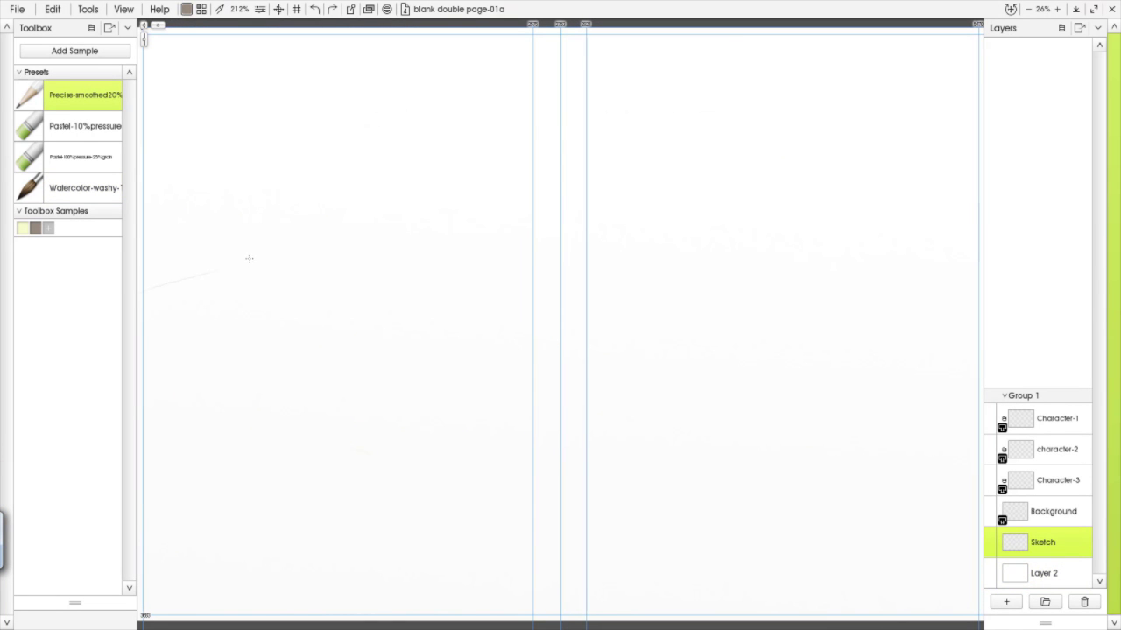
# Sketch curved ground lines and a wheeled carriage with an arched roof above them on the Sketch layer with the precise pencil
pyautogui.moveTo(292, 248); pyautogui.dragTo(275, 248)
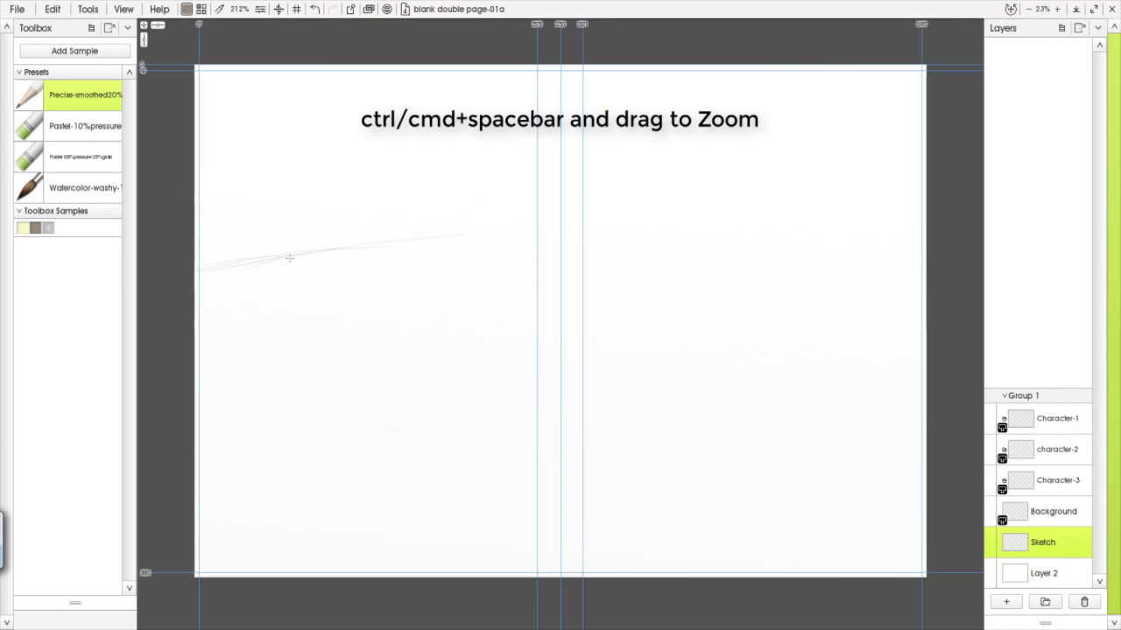
pyautogui.moveTo(597, 257); pyautogui.dragTo(439, 375)
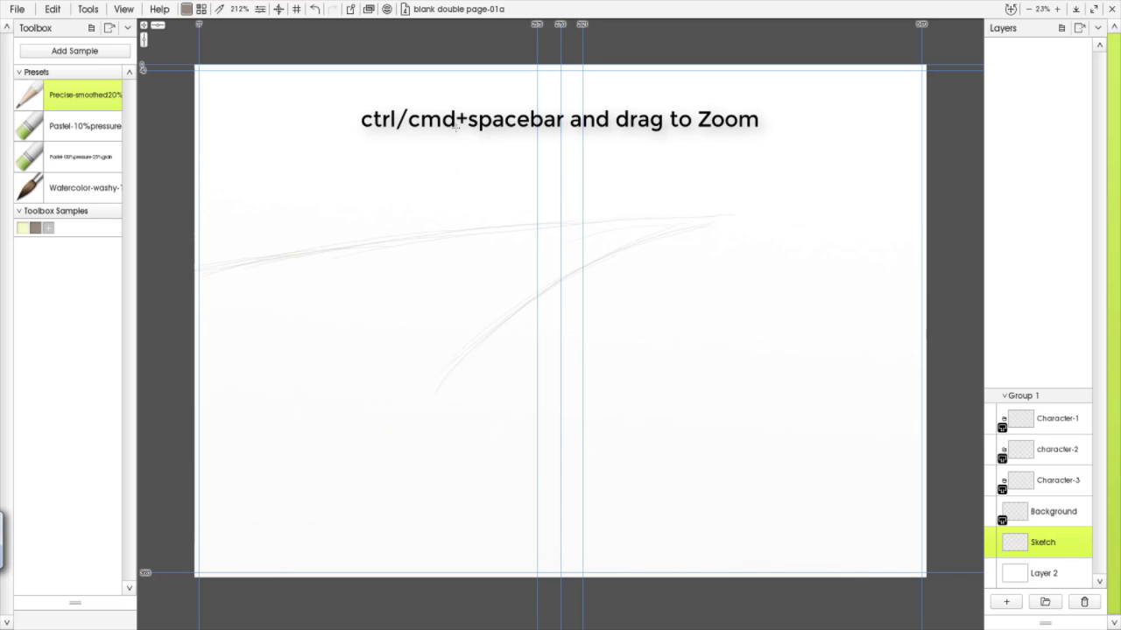
pyautogui.moveTo(422, 112); pyautogui.dragTo(446, 218)
pyautogui.moveTo(398, 133)
pyautogui.mouseDown()
pyautogui.moveTo(478, 92)
pyautogui.moveTo(524, 97)
pyautogui.moveTo(505, 203)
pyautogui.moveTo(449, 208)
pyautogui.mouseUp()
pyautogui.moveTo(424, 112); pyautogui.dragTo(432, 158)
pyautogui.moveTo(410, 116); pyautogui.dragTo(542, 104)
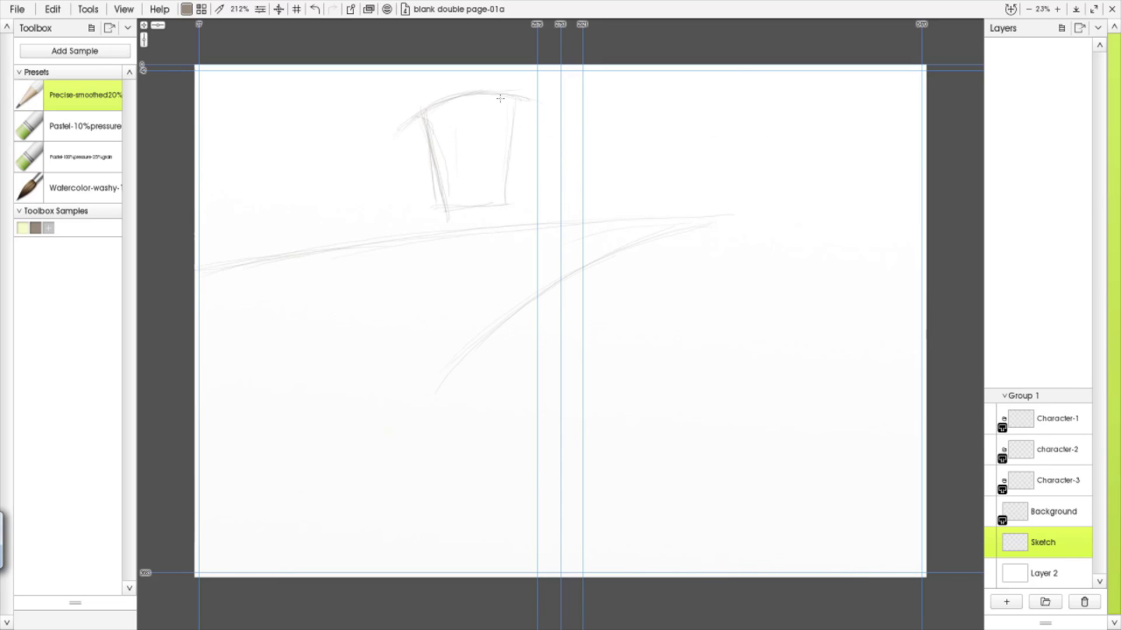
pyautogui.moveTo(507, 205)
pyautogui.mouseDown()
pyautogui.moveTo(552, 207)
pyautogui.moveTo(585, 203)
pyautogui.mouseUp()
pyautogui.moveTo(580, 112); pyautogui.dragTo(564, 208)
pyautogui.moveTo(513, 149); pyautogui.dragTo(506, 205)
pyautogui.moveTo(420, 100); pyautogui.dragTo(447, 217)
pyautogui.moveTo(513, 133)
pyautogui.mouseDown()
pyautogui.moveTo(506, 207)
pyautogui.moveTo(537, 186)
pyautogui.moveTo(571, 249)
pyautogui.moveTo(560, 181)
pyautogui.mouseUp()
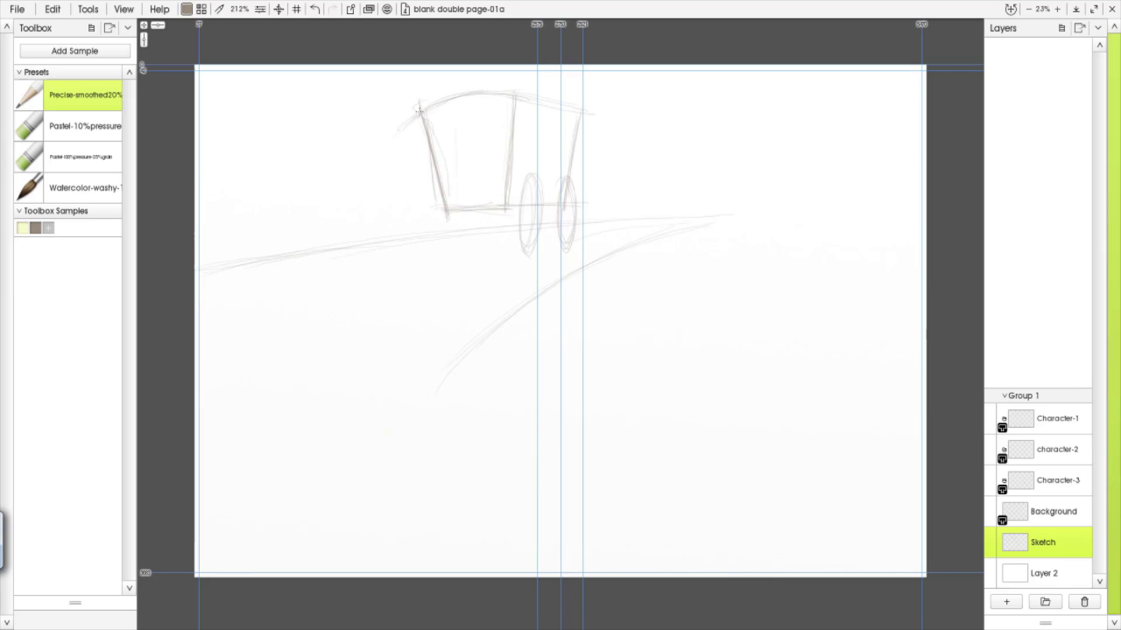
pyautogui.moveTo(425, 102); pyautogui.dragTo(523, 87)
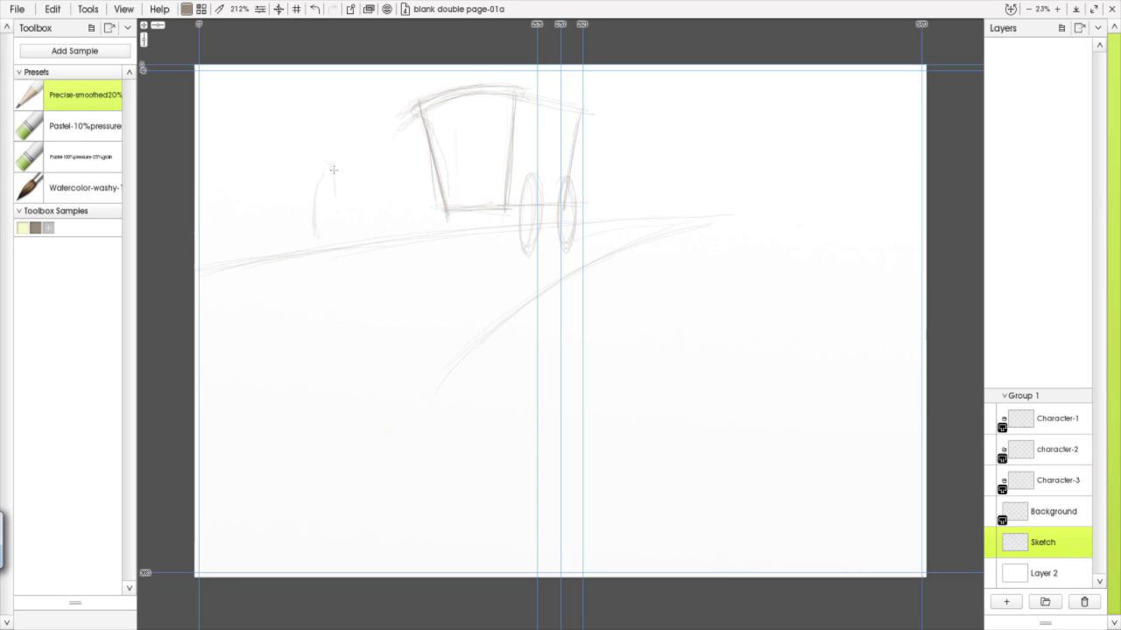
# Sketch a small walking figure beside the carriage, with head, torso, arms and striding legs
pyautogui.moveTo(338, 231); pyautogui.dragTo(355, 289)
pyautogui.moveTo(330, 138); pyautogui.dragTo(322, 175)
pyautogui.moveTo(348, 243); pyautogui.dragTo(331, 299)
pyautogui.moveTo(331, 299)
pyautogui.mouseDown()
pyautogui.moveTo(350, 240)
pyautogui.moveTo(368, 289)
pyautogui.mouseUp()
pyautogui.moveTo(336, 166)
pyautogui.mouseDown()
pyautogui.moveTo(305, 200)
pyautogui.moveTo(314, 164)
pyautogui.moveTo(359, 197)
pyautogui.moveTo(329, 170)
pyautogui.moveTo(348, 163)
pyautogui.moveTo(325, 211)
pyautogui.moveTo(346, 251)
pyautogui.mouseUp()
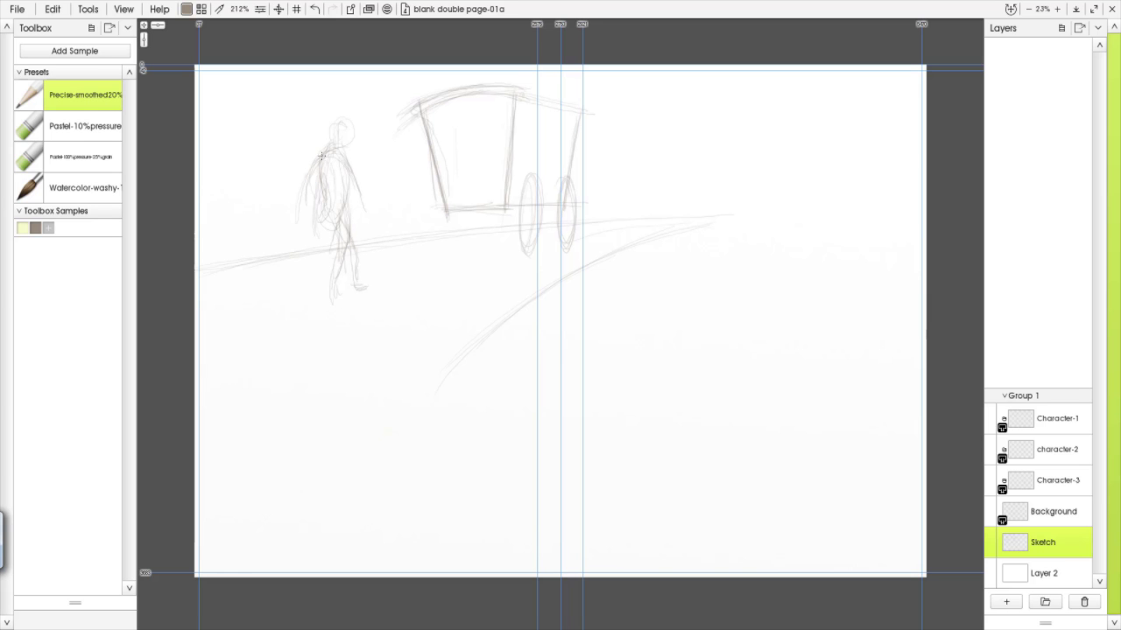
pyautogui.moveTo(336, 132)
pyautogui.mouseDown()
pyautogui.moveTo(325, 304)
pyautogui.moveTo(352, 293)
pyautogui.moveTo(319, 312)
pyautogui.moveTo(347, 302)
pyautogui.moveTo(324, 179)
pyautogui.mouseUp()
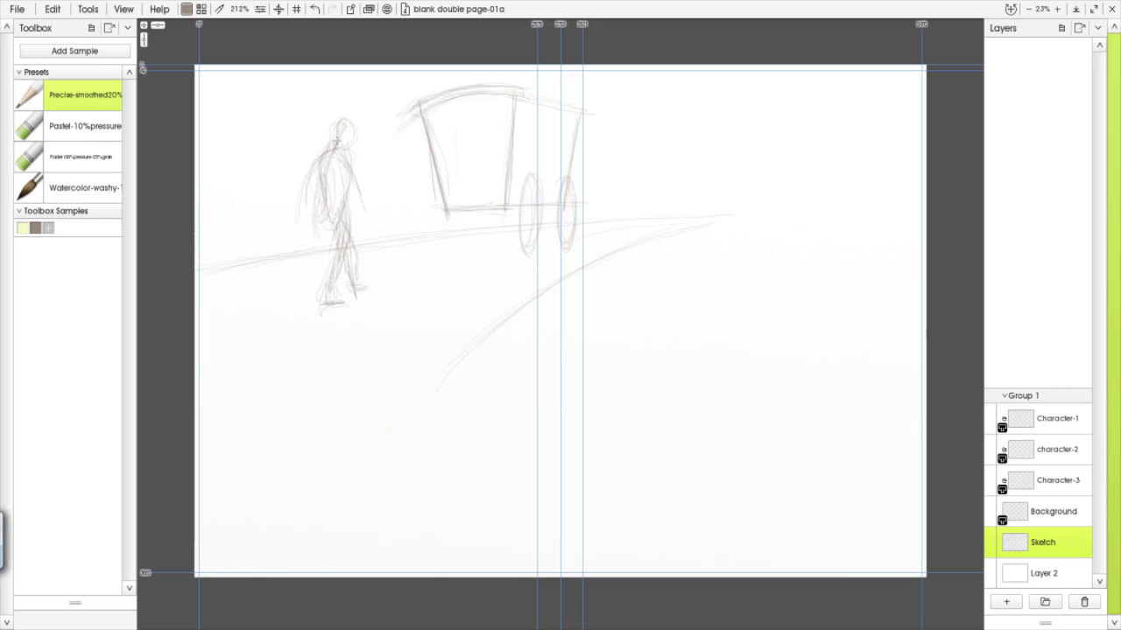
# Select the whole canvas and delete everything drawn on the Sketch layer
pyautogui.hotkey('ctrl', 'a')
pyautogui.press('Delete')
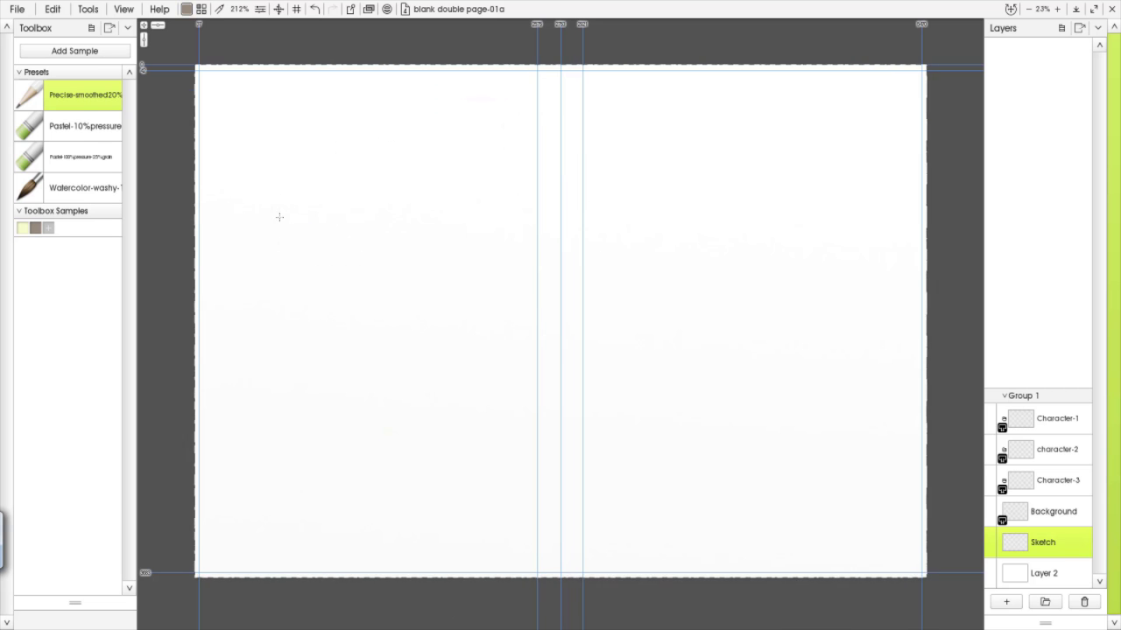
# Rough in a larger walking figure on the left page, with head, torso, swinging arms and striding legs
pyautogui.moveTo(327, 160); pyautogui.dragTo(320, 228)
pyautogui.moveTo(298, 179); pyautogui.dragTo(271, 230)
pyautogui.moveTo(339, 217); pyautogui.dragTo(352, 256)
pyautogui.moveTo(282, 206)
pyautogui.mouseDown()
pyautogui.moveTo(323, 283)
pyautogui.moveTo(293, 246)
pyautogui.moveTo(306, 273)
pyautogui.mouseUp()
pyautogui.moveTo(326, 263)
pyautogui.mouseDown()
pyautogui.moveTo(315, 296)
pyautogui.moveTo(324, 263)
pyautogui.moveTo(298, 331)
pyautogui.moveTo(289, 371)
pyautogui.mouseUp()
pyautogui.moveTo(282, 374); pyautogui.dragTo(300, 374)
pyautogui.moveTo(317, 285); pyautogui.dragTo(324, 315)
pyautogui.moveTo(302, 266); pyautogui.dragTo(337, 366)
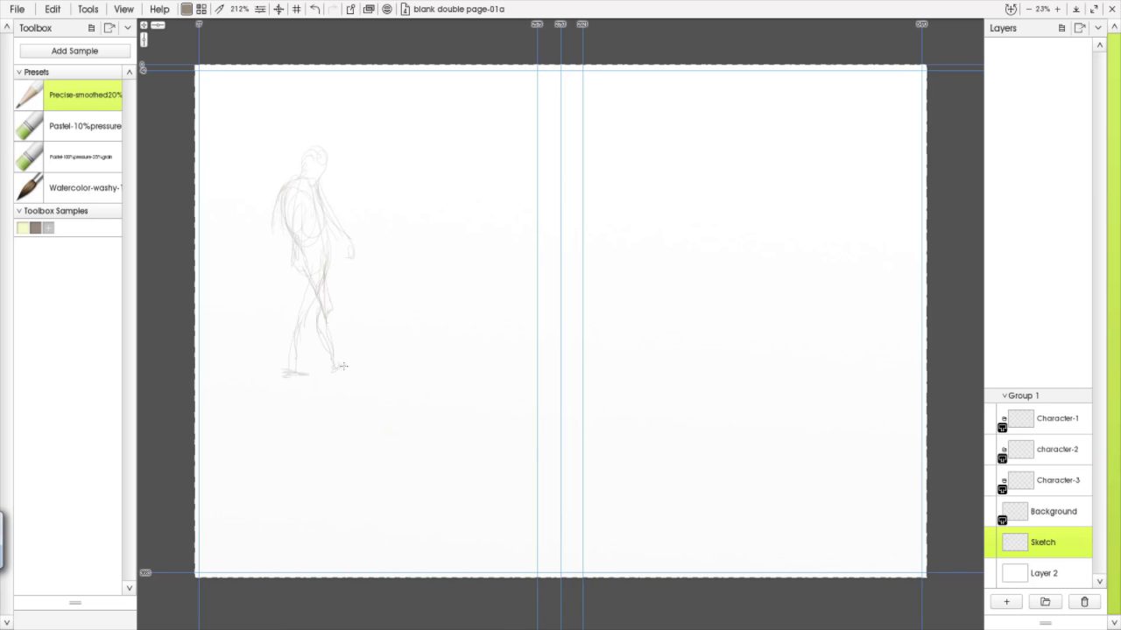
pyautogui.moveTo(279, 209); pyautogui.dragTo(262, 271)
pyautogui.moveTo(323, 194)
pyautogui.mouseDown()
pyautogui.moveTo(340, 229)
pyautogui.moveTo(371, 254)
pyautogui.mouseUp()
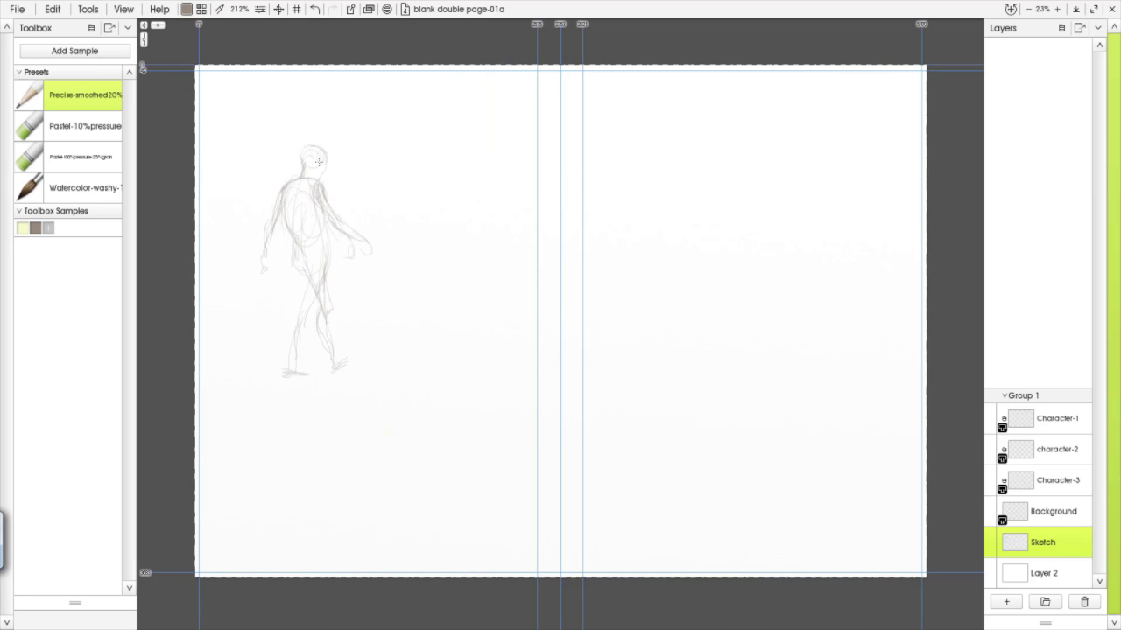
# Refine the walking figure by strengthening the torso, arms, hands, legs and feet
pyautogui.moveTo(280, 193)
pyautogui.mouseDown()
pyautogui.moveTo(293, 225)
pyautogui.moveTo(325, 210)
pyautogui.moveTo(294, 246)
pyautogui.moveTo(313, 309)
pyautogui.mouseUp()
pyautogui.moveTo(303, 266)
pyautogui.mouseDown()
pyautogui.moveTo(301, 317)
pyautogui.moveTo(311, 316)
pyautogui.moveTo(290, 328)
pyautogui.moveTo(284, 358)
pyautogui.moveTo(307, 379)
pyautogui.mouseUp()
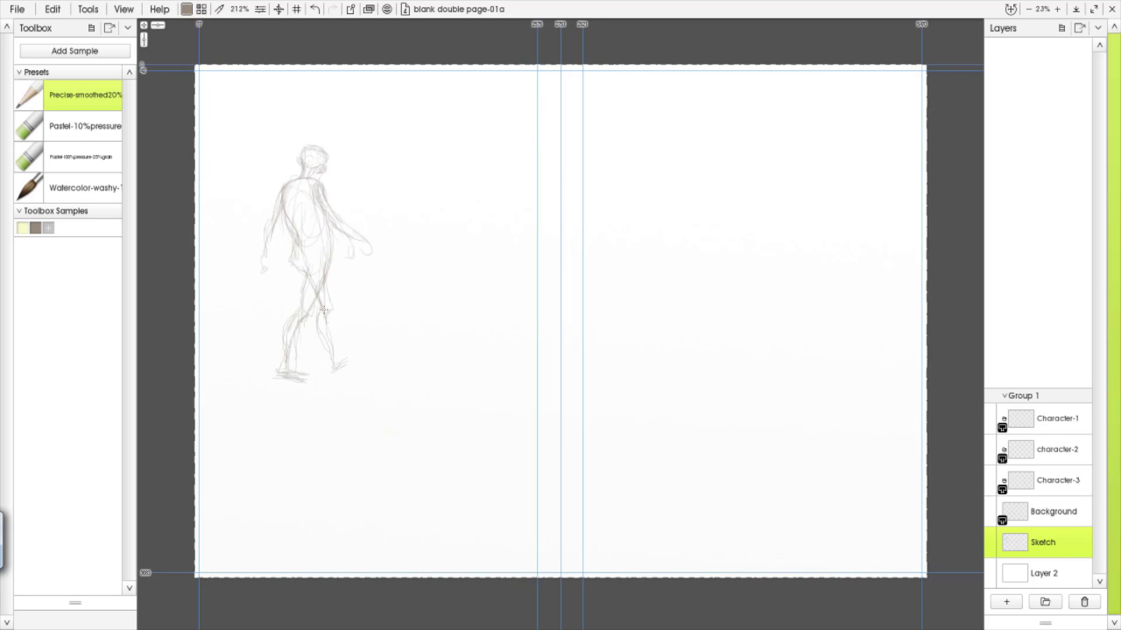
pyautogui.moveTo(325, 317)
pyautogui.mouseDown()
pyautogui.moveTo(341, 357)
pyautogui.moveTo(352, 352)
pyautogui.moveTo(346, 366)
pyautogui.moveTo(284, 339)
pyautogui.moveTo(280, 379)
pyautogui.moveTo(314, 380)
pyautogui.mouseUp()
pyautogui.moveTo(282, 191); pyautogui.dragTo(254, 279)
pyautogui.moveTo(323, 199); pyautogui.dragTo(384, 249)
pyautogui.moveTo(318, 201)
pyautogui.mouseDown()
pyautogui.moveTo(332, 275)
pyautogui.moveTo(304, 276)
pyautogui.mouseUp()
pyautogui.moveTo(331, 289)
pyautogui.mouseDown()
pyautogui.moveTo(342, 371)
pyautogui.moveTo(311, 387)
pyautogui.mouseUp()
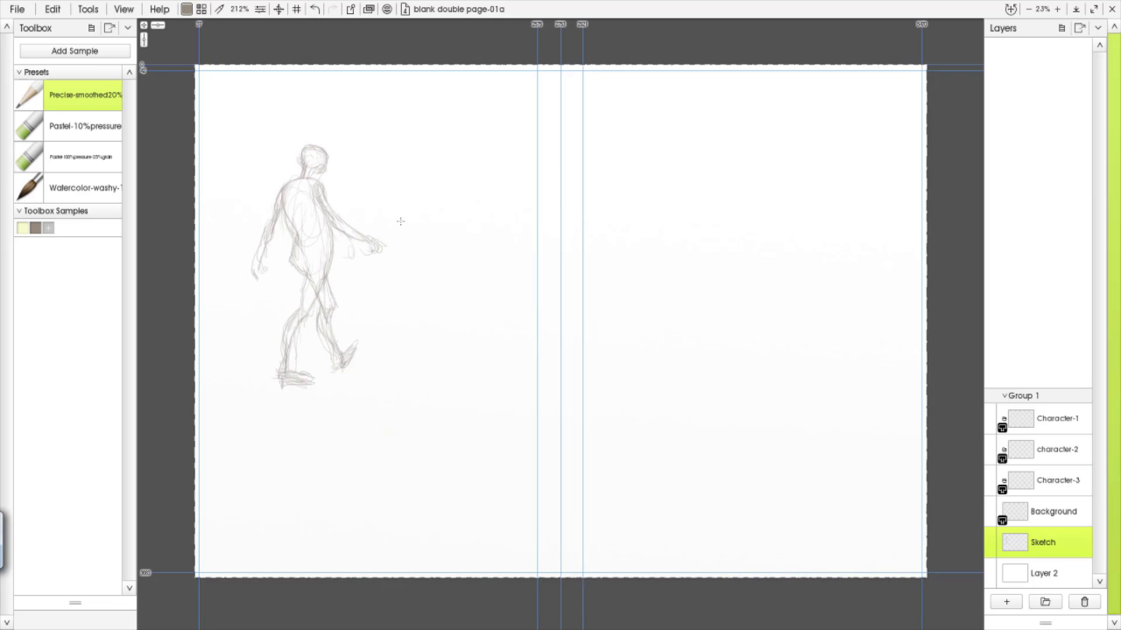
# Add a new layer above the Sketch layer and make Sketch the active layer again
pyautogui.click(1006, 601)
pyautogui.click(1042, 542)
# Try to sketch a leashed creature with a rounded body and long tail in front of the walking figure
pyautogui.moveTo(382, 248)
pyautogui.mouseDown()
pyautogui.moveTo(431, 270)
pyautogui.moveTo(422, 280)
pyautogui.moveTo(458, 259)
pyautogui.moveTo(405, 296)
pyautogui.moveTo(427, 320)
pyautogui.moveTo(467, 318)
pyautogui.moveTo(476, 263)
pyautogui.moveTo(495, 294)
pyautogui.mouseUp()
pyautogui.moveTo(418, 265)
pyautogui.mouseDown()
pyautogui.moveTo(337, 372)
pyautogui.moveTo(295, 301)
pyautogui.moveTo(349, 352)
pyautogui.moveTo(360, 319)
pyautogui.moveTo(391, 302)
pyautogui.moveTo(431, 295)
pyautogui.moveTo(467, 312)
pyautogui.moveTo(430, 329)
pyautogui.moveTo(431, 307)
pyautogui.moveTo(433, 376)
pyautogui.mouseUp()
pyautogui.moveTo(464, 292)
pyautogui.mouseDown()
pyautogui.moveTo(442, 248)
pyautogui.moveTo(432, 252)
pyautogui.moveTo(489, 276)
pyautogui.moveTo(469, 261)
pyautogui.moveTo(483, 255)
pyautogui.moveTo(492, 275)
pyautogui.moveTo(444, 310)
pyautogui.mouseUp()
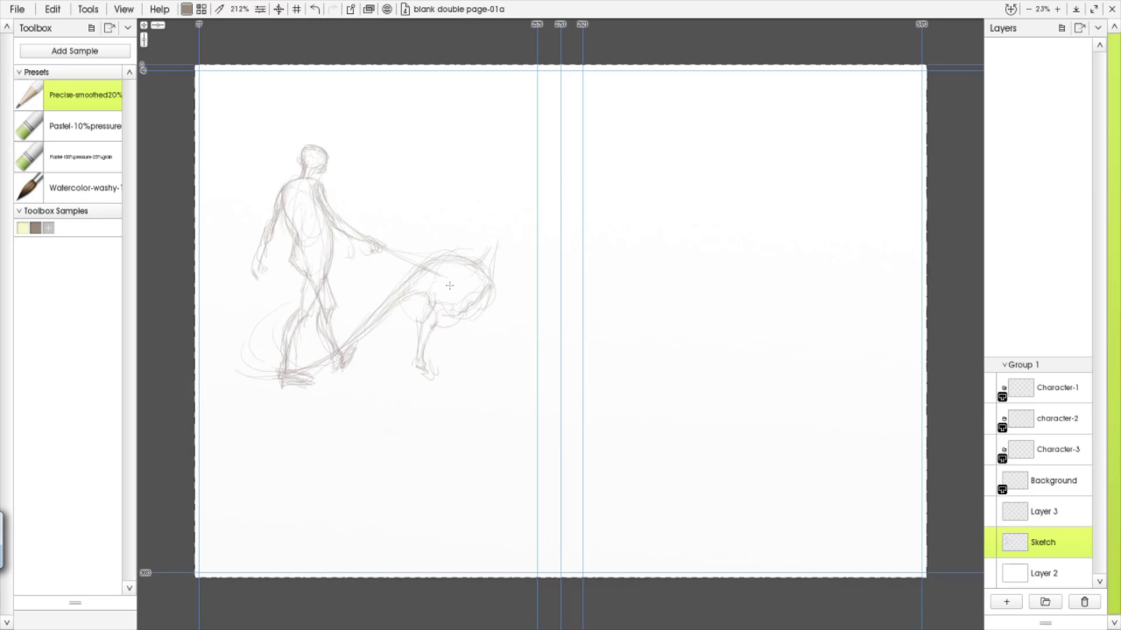
# Undo the strokes of the creature's body, leg and tail
pyautogui.hotkey('ctrl', 'z')
pyautogui.hotkey('ctrl', 'z')
pyautogui.hotkey('ctrl', 'z')
pyautogui.hotkey('ctrl', 'z')
pyautogui.hotkey('ctrl', 'z')
pyautogui.hotkey('ctrl', 'z')
pyautogui.hotkey('ctrl', 'z')
pyautogui.hotkey('ctrl', 'z')
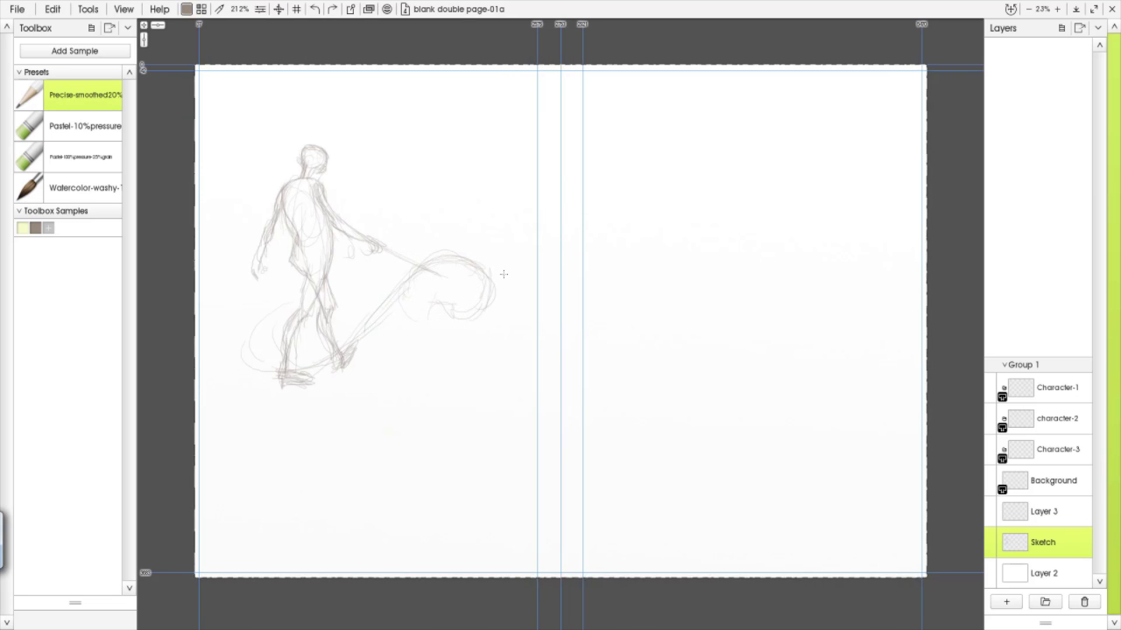
pyautogui.hotkey('ctrl', 'z')
pyautogui.hotkey('ctrl', 'z')
# Sketch a leashed two-legged dinosaur ahead of the walking figure, with body, curved neck, head and running hind legs
pyautogui.moveTo(442, 267)
pyautogui.mouseDown()
pyautogui.moveTo(440, 306)
pyautogui.moveTo(429, 304)
pyautogui.moveTo(444, 309)
pyautogui.moveTo(465, 226)
pyautogui.moveTo(492, 227)
pyautogui.moveTo(475, 219)
pyautogui.moveTo(500, 236)
pyautogui.mouseUp()
pyautogui.moveTo(429, 283)
pyautogui.mouseDown()
pyautogui.moveTo(462, 273)
pyautogui.moveTo(469, 308)
pyautogui.moveTo(485, 288)
pyautogui.moveTo(428, 321)
pyautogui.moveTo(449, 311)
pyautogui.moveTo(423, 305)
pyautogui.moveTo(442, 324)
pyautogui.moveTo(406, 291)
pyautogui.moveTo(325, 293)
pyautogui.moveTo(455, 335)
pyautogui.moveTo(428, 358)
pyautogui.moveTo(438, 393)
pyautogui.moveTo(417, 342)
pyautogui.moveTo(442, 368)
pyautogui.mouseUp()
pyautogui.moveTo(439, 273)
pyautogui.mouseDown()
pyautogui.moveTo(477, 267)
pyautogui.moveTo(469, 253)
pyautogui.moveTo(481, 238)
pyautogui.moveTo(512, 235)
pyautogui.mouseUp()
pyautogui.moveTo(412, 330)
pyautogui.mouseDown()
pyautogui.moveTo(399, 352)
pyautogui.moveTo(419, 357)
pyautogui.moveTo(456, 329)
pyautogui.moveTo(442, 385)
pyautogui.moveTo(428, 330)
pyautogui.mouseUp()
pyautogui.moveTo(399, 375)
pyautogui.mouseDown()
pyautogui.moveTo(408, 384)
pyautogui.moveTo(464, 359)
pyautogui.moveTo(477, 368)
pyautogui.moveTo(429, 372)
pyautogui.moveTo(408, 353)
pyautogui.mouseUp()
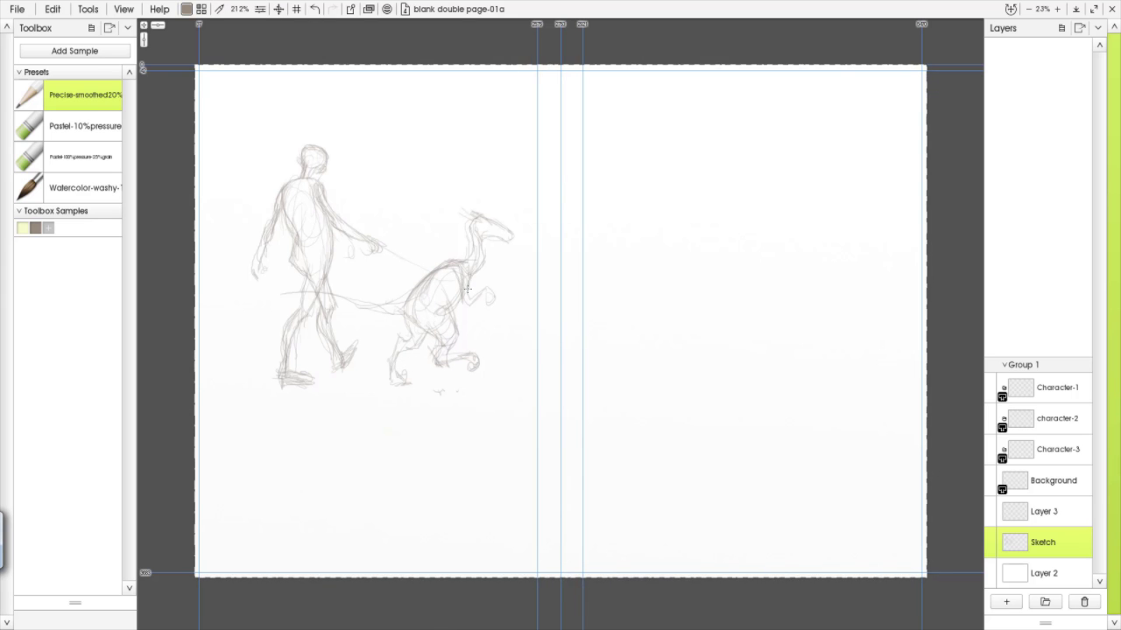
# Define the dinosaur's forearm, face and hind legs, and extend its long tail behind the walking figure
pyautogui.moveTo(465, 301)
pyautogui.mouseDown()
pyautogui.moveTo(486, 294)
pyautogui.moveTo(469, 280)
pyautogui.moveTo(467, 238)
pyautogui.moveTo(484, 280)
pyautogui.mouseUp()
pyautogui.moveTo(485, 220); pyautogui.dragTo(491, 229)
pyautogui.moveTo(426, 321)
pyautogui.mouseDown()
pyautogui.moveTo(453, 347)
pyautogui.moveTo(457, 332)
pyautogui.moveTo(482, 364)
pyautogui.mouseUp()
pyautogui.moveTo(422, 334); pyautogui.dragTo(394, 366)
pyautogui.moveTo(405, 316); pyautogui.dragTo(407, 337)
pyautogui.moveTo(279, 294)
pyautogui.mouseDown()
pyautogui.moveTo(411, 302)
pyautogui.moveTo(359, 302)
pyautogui.moveTo(401, 322)
pyautogui.moveTo(359, 326)
pyautogui.mouseUp()
# Rough in a brimmed hat on the walking figure's head and undo the upper hat strokes
pyautogui.moveTo(303, 150)
pyautogui.mouseDown()
pyautogui.moveTo(329, 147)
pyautogui.moveTo(308, 124)
pyautogui.moveTo(333, 116)
pyautogui.mouseUp()
pyautogui.moveTo(331, 117)
pyautogui.mouseDown()
pyautogui.moveTo(326, 144)
pyautogui.moveTo(342, 161)
pyautogui.mouseUp()
pyautogui.moveTo(299, 117); pyautogui.dragTo(319, 114)
pyautogui.hotkey('ctrl', 'z')
pyautogui.hotkey('ctrl', 'z')
pyautogui.hotkey('ctrl', 'z')
pyautogui.hotkey('ctrl', 'z')
pyautogui.hotkey('ctrl', 'z')
pyautogui.hotkey('ctrl', 'z')
pyautogui.hotkey('ctrl', 'z')
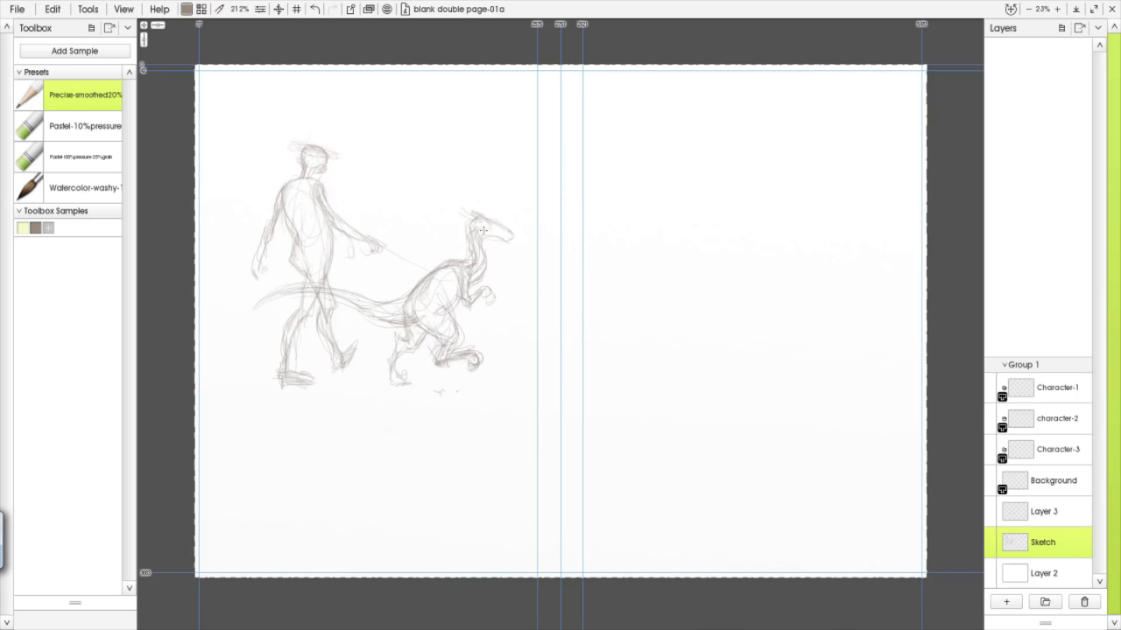
# Add crest strokes to the dinosaur's head, rework its body interior and strengthen its hind legs and jaw
pyautogui.moveTo(450, 219); pyautogui.dragTo(503, 238)
pyautogui.moveTo(422, 320)
pyautogui.mouseDown()
pyautogui.moveTo(452, 347)
pyautogui.moveTo(432, 356)
pyautogui.moveTo(460, 357)
pyautogui.moveTo(410, 301)
pyautogui.moveTo(437, 338)
pyautogui.moveTo(459, 343)
pyautogui.moveTo(438, 368)
pyautogui.moveTo(422, 348)
pyautogui.moveTo(445, 385)
pyautogui.mouseUp()
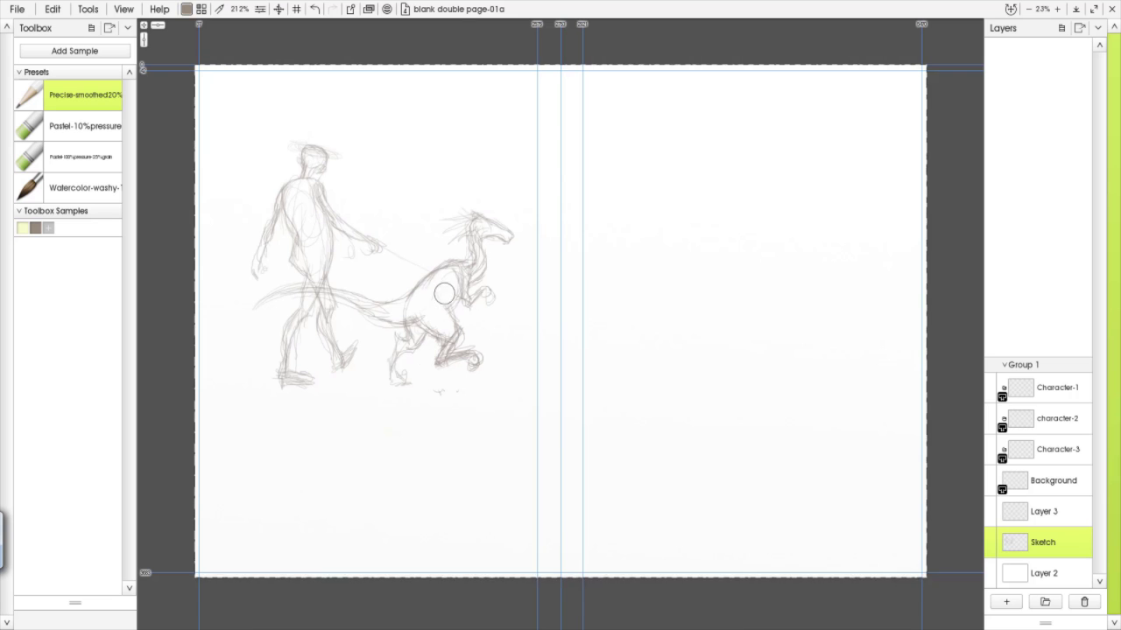
pyautogui.moveTo(439, 310)
pyautogui.mouseDown()
pyautogui.moveTo(437, 329)
pyautogui.moveTo(429, 325)
pyautogui.moveTo(457, 324)
pyautogui.moveTo(422, 306)
pyautogui.moveTo(461, 296)
pyautogui.mouseUp()
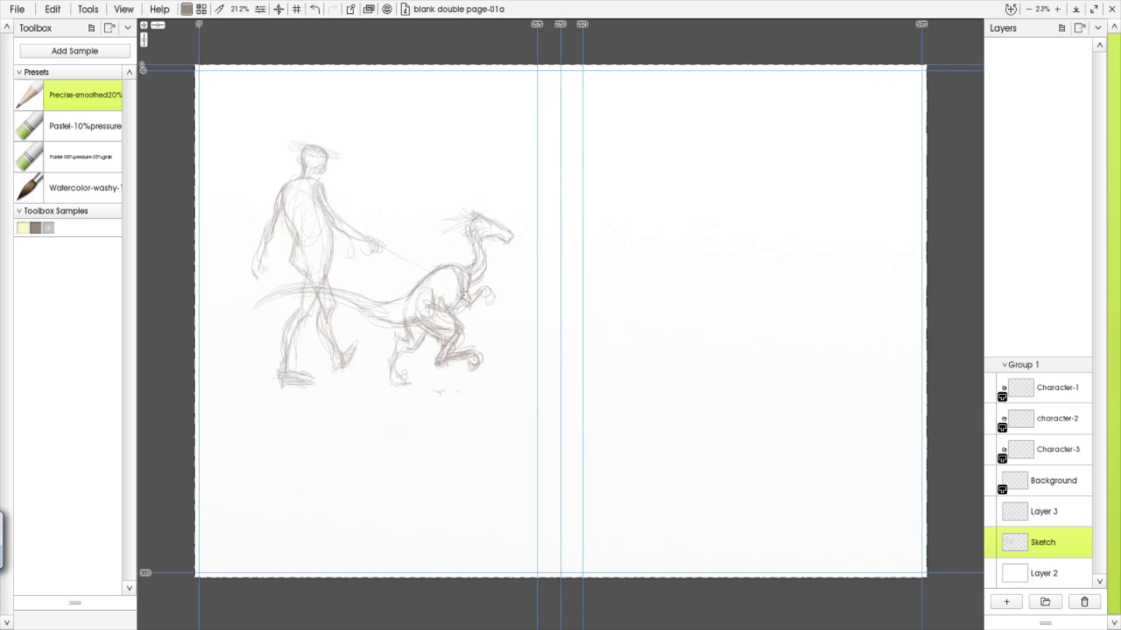
pyautogui.moveTo(413, 329); pyautogui.dragTo(385, 380)
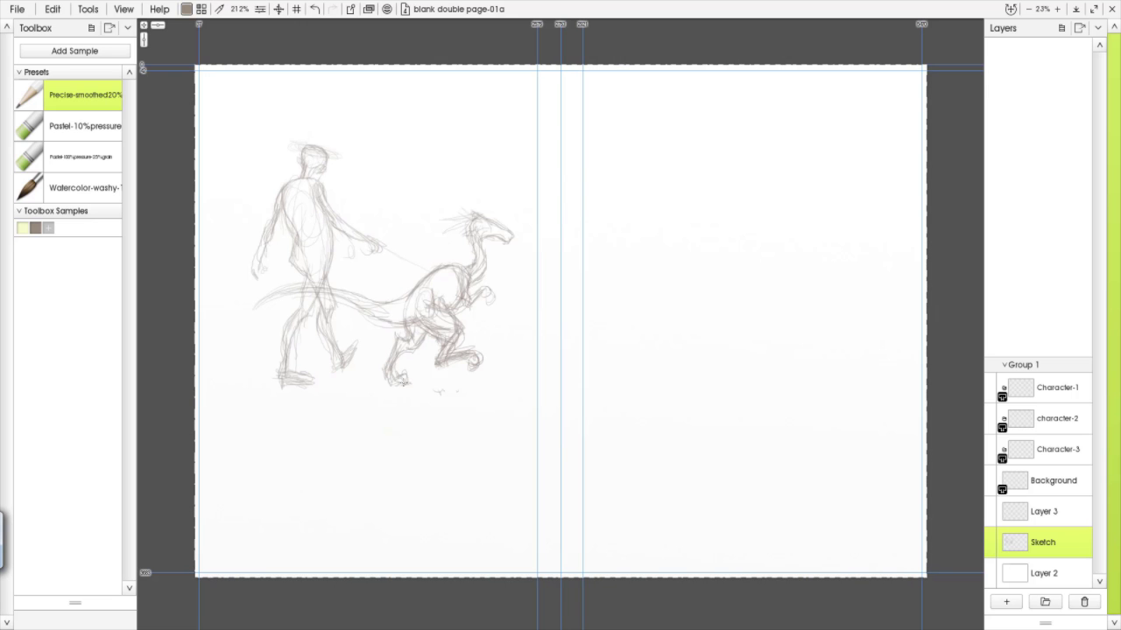
pyautogui.moveTo(480, 226)
pyautogui.mouseDown()
pyautogui.moveTo(462, 208)
pyautogui.moveTo(470, 229)
pyautogui.moveTo(496, 222)
pyautogui.moveTo(478, 229)
pyautogui.moveTo(499, 237)
pyautogui.mouseUp()
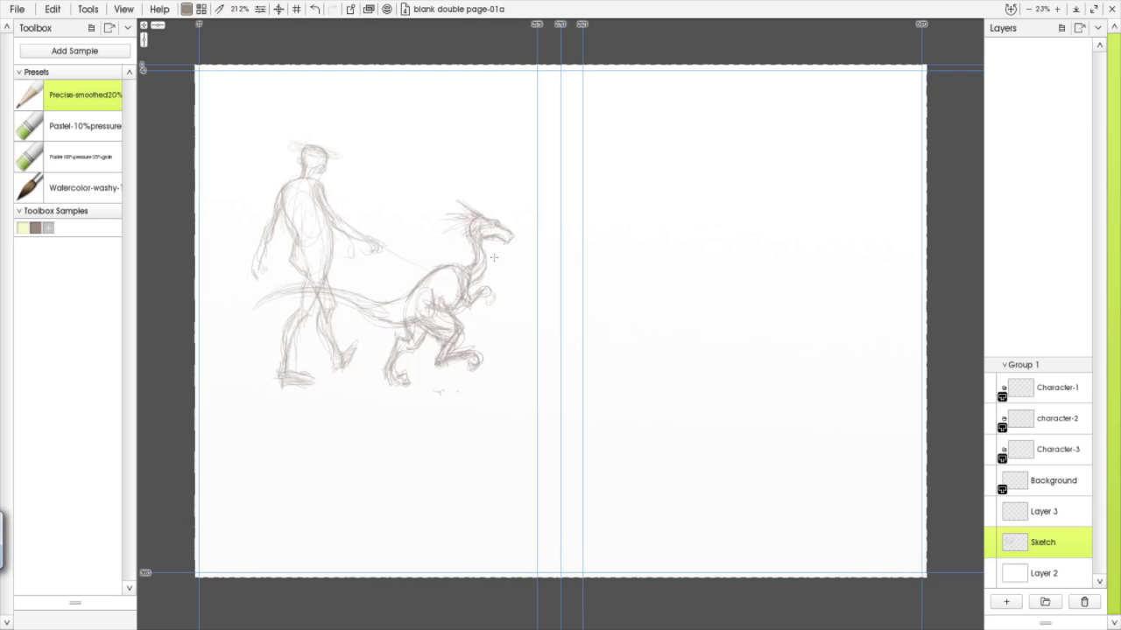
# Select the dinosaur and its full tail on the Sketch layer with a freehand selection outline
pyautogui.click(221, 8)
pyautogui.click(229, 125)
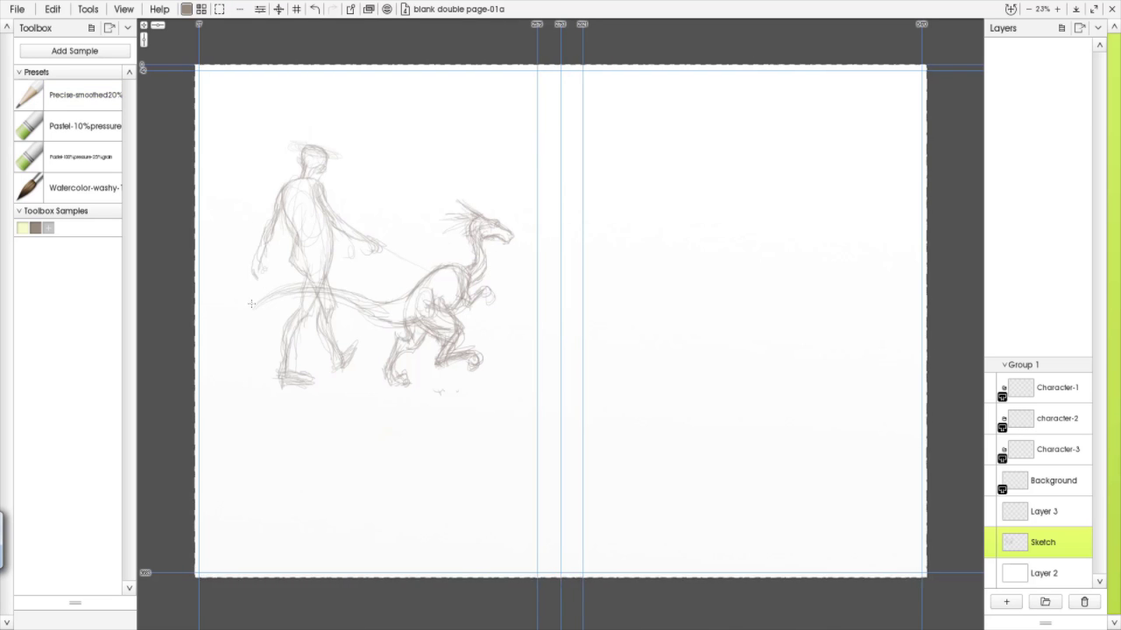
pyautogui.click(222, 10)
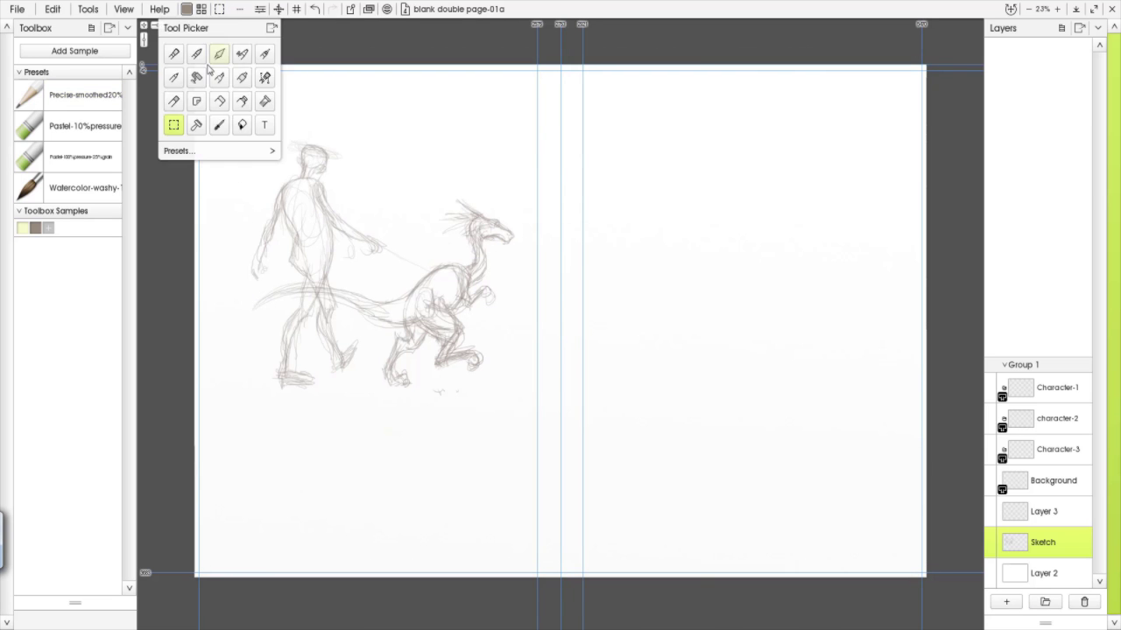
pyautogui.click(262, 10)
pyautogui.click(266, 236)
pyautogui.moveTo(245, 305)
pyautogui.mouseDown()
pyautogui.moveTo(342, 287)
pyautogui.moveTo(418, 430)
pyautogui.moveTo(340, 300)
pyautogui.moveTo(245, 305)
pyautogui.mouseUp()
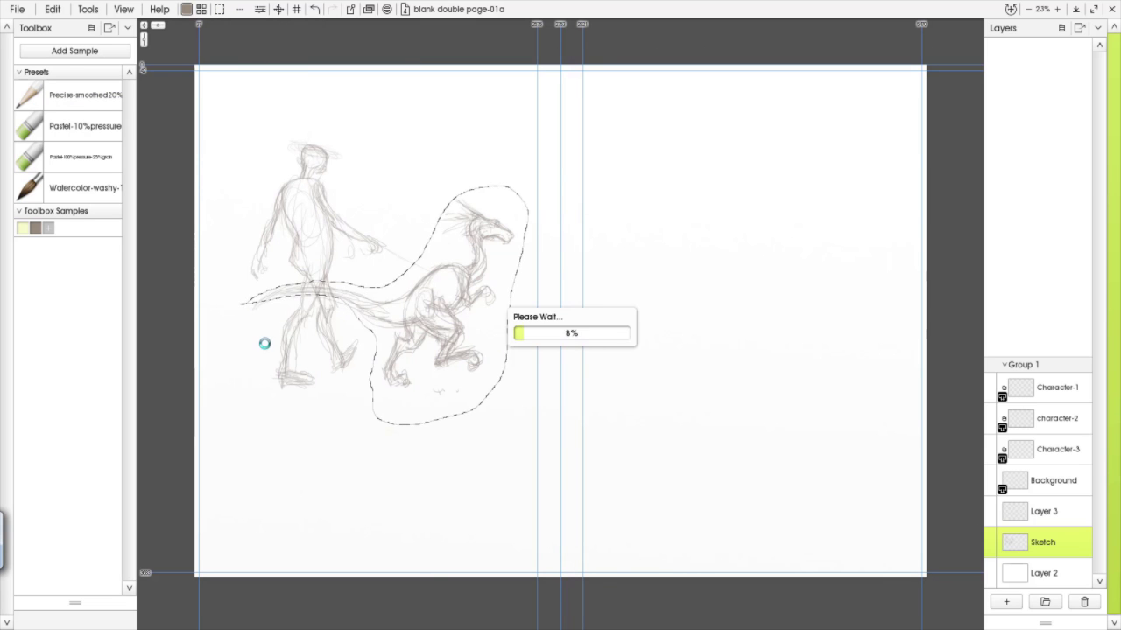
# Transform the selected dinosaur by moving it slightly farther ahead of the walking figure, and apply the change
pyautogui.hotkey('ctrl', 't')
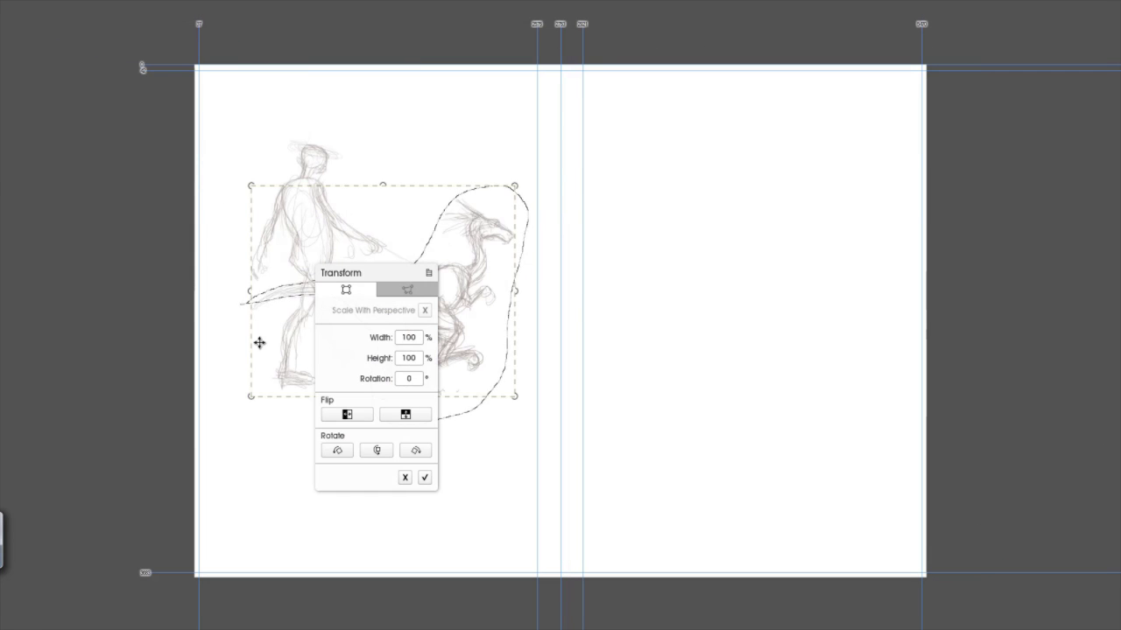
pyautogui.moveTo(260, 342); pyautogui.dragTo(272, 352)
pyautogui.moveTo(389, 275); pyautogui.dragTo(179, 350)
pyautogui.moveTo(440, 327); pyautogui.dragTo(432, 320)
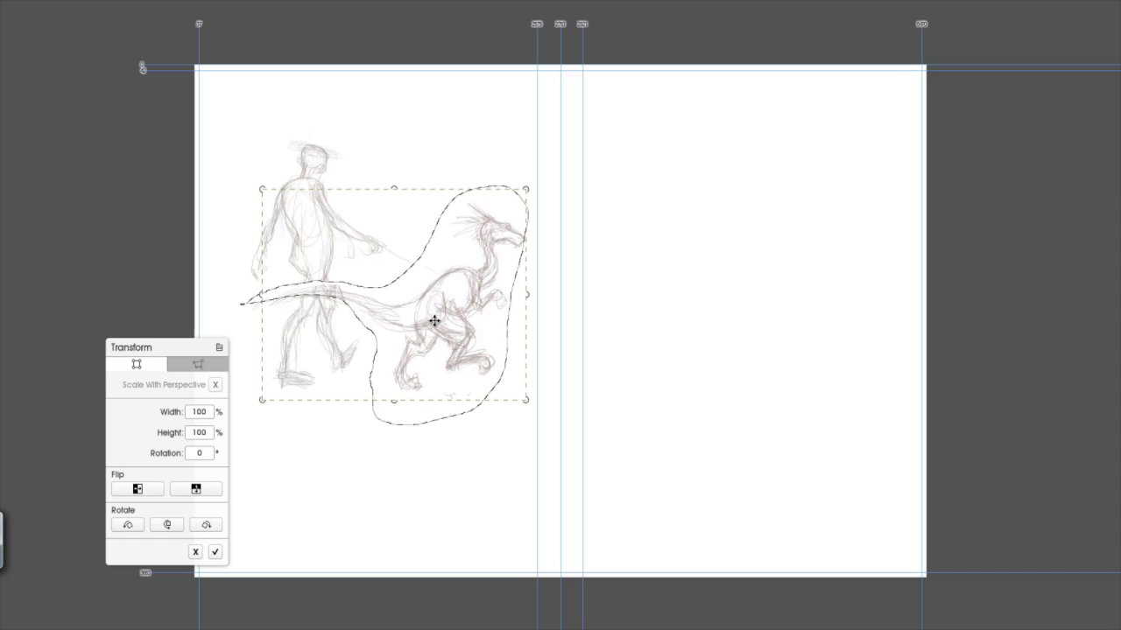
pyautogui.click(215, 551)
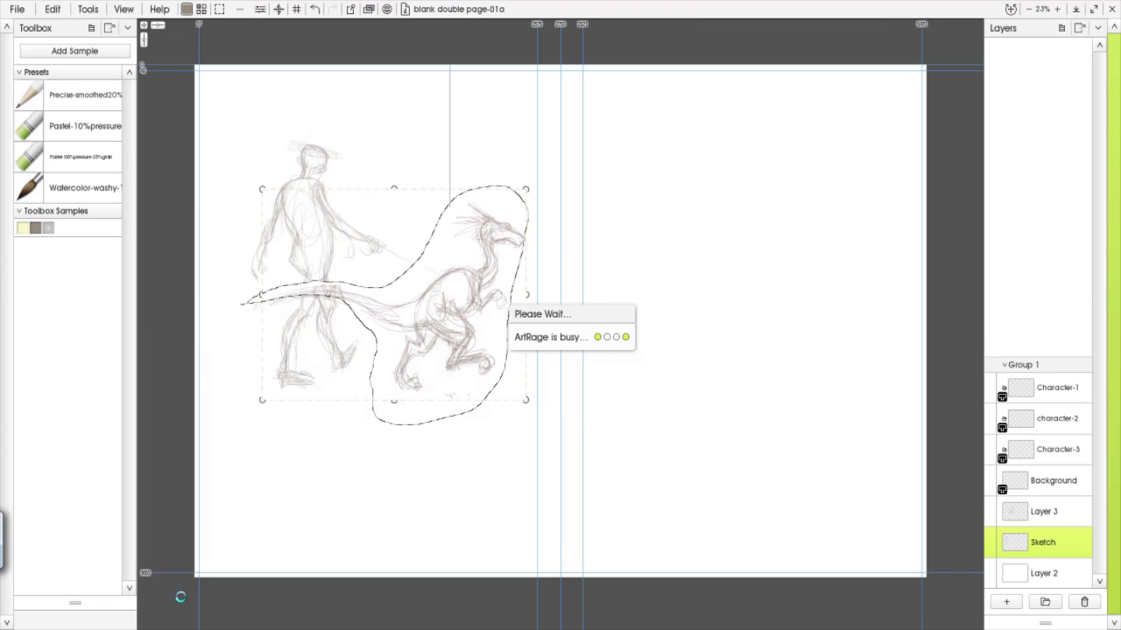
# On the Sketch layer, draw the walking figure's jacket and coat tails, strengthen both arms, and extend the leash to the dinosaur's neck
pyautogui.click(1035, 542)
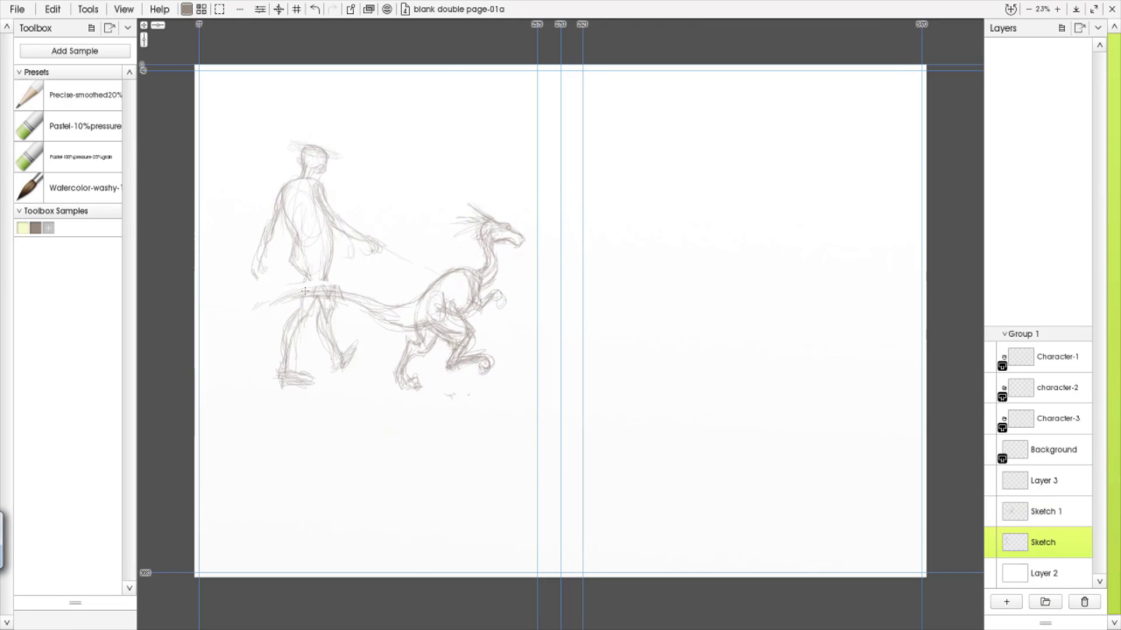
pyautogui.press('n')
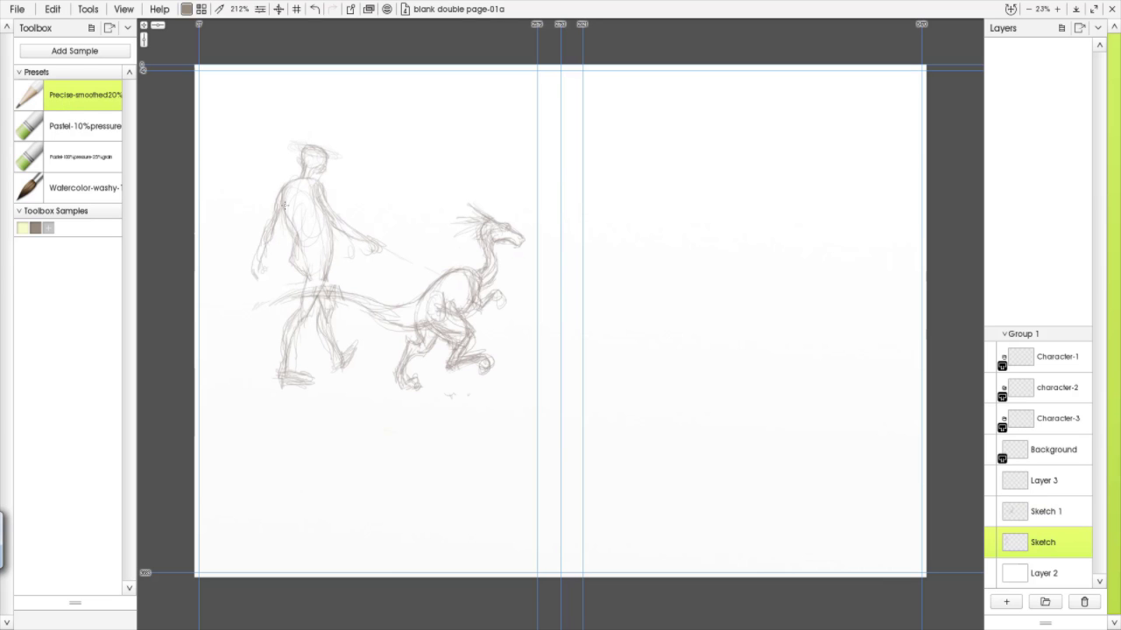
pyautogui.moveTo(289, 224)
pyautogui.mouseDown()
pyautogui.moveTo(324, 230)
pyautogui.moveTo(270, 288)
pyautogui.mouseUp()
pyautogui.moveTo(324, 237); pyautogui.dragTo(275, 307)
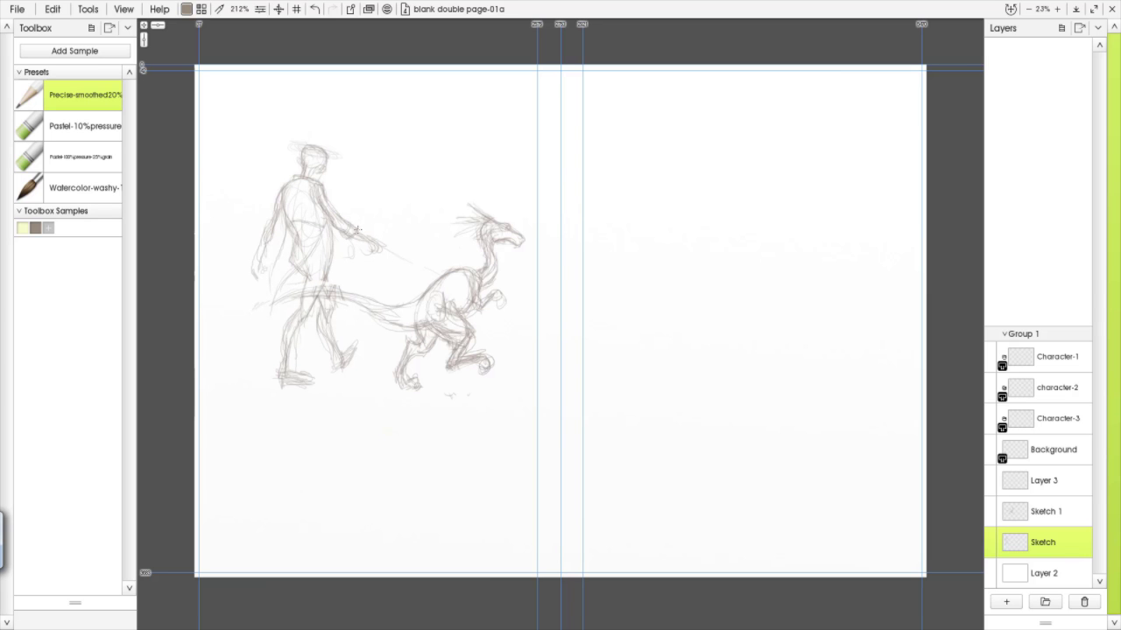
pyautogui.moveTo(380, 239); pyautogui.dragTo(488, 256)
pyautogui.moveTo(280, 206); pyautogui.dragTo(260, 248)
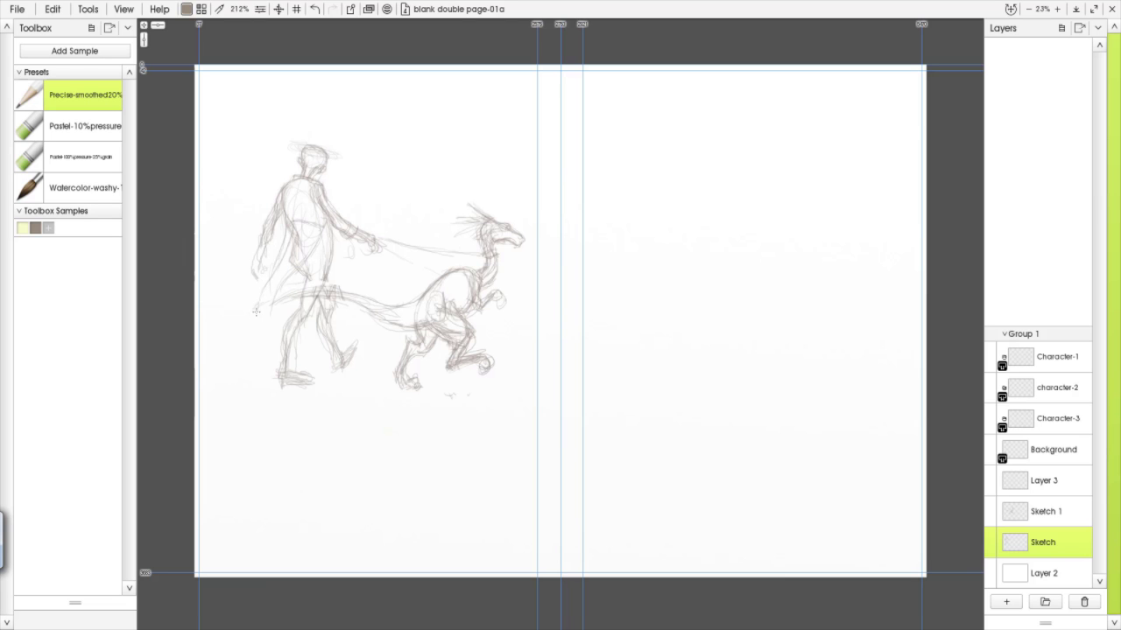
# On the Sketch 1 layer, clean up and redraw the dinosaur's long tail sweeping across and behind the walking figure
pyautogui.click(1045, 511)
pyautogui.moveTo(267, 310); pyautogui.dragTo(314, 298)
pyautogui.moveTo(241, 329)
pyautogui.mouseDown()
pyautogui.moveTo(295, 296)
pyautogui.moveTo(377, 302)
pyautogui.mouseUp()
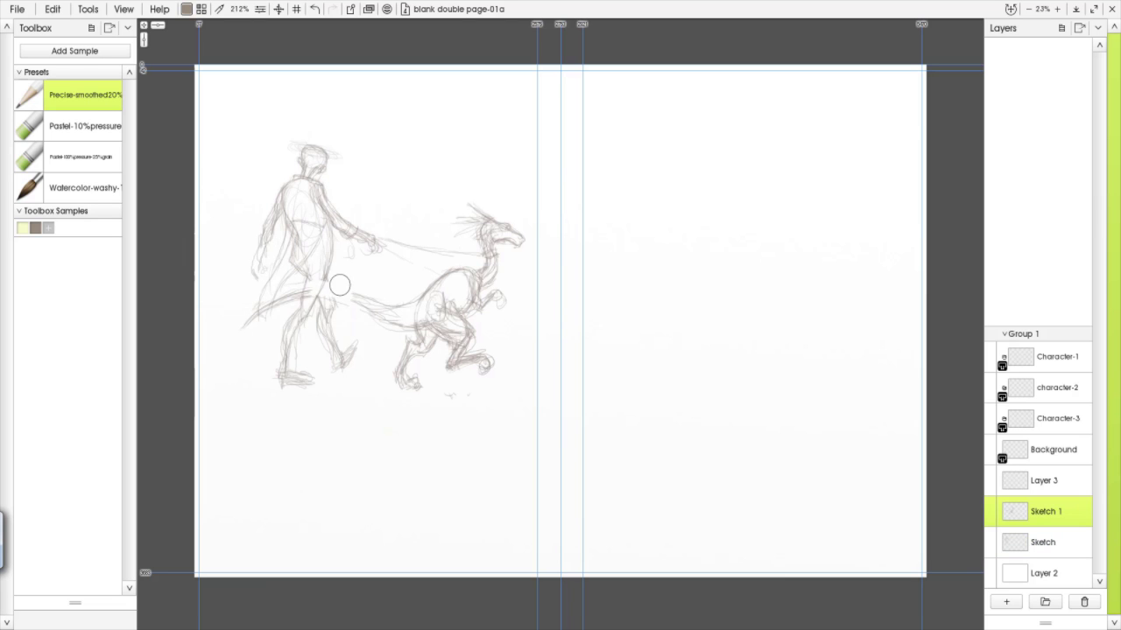
pyautogui.moveTo(302, 304)
pyautogui.mouseDown()
pyautogui.moveTo(388, 506)
pyautogui.moveTo(443, 464)
pyautogui.moveTo(385, 487)
pyautogui.moveTo(453, 438)
pyautogui.moveTo(394, 499)
pyautogui.moveTo(449, 464)
pyautogui.mouseUp()
pyautogui.moveTo(375, 529); pyautogui.dragTo(364, 281)
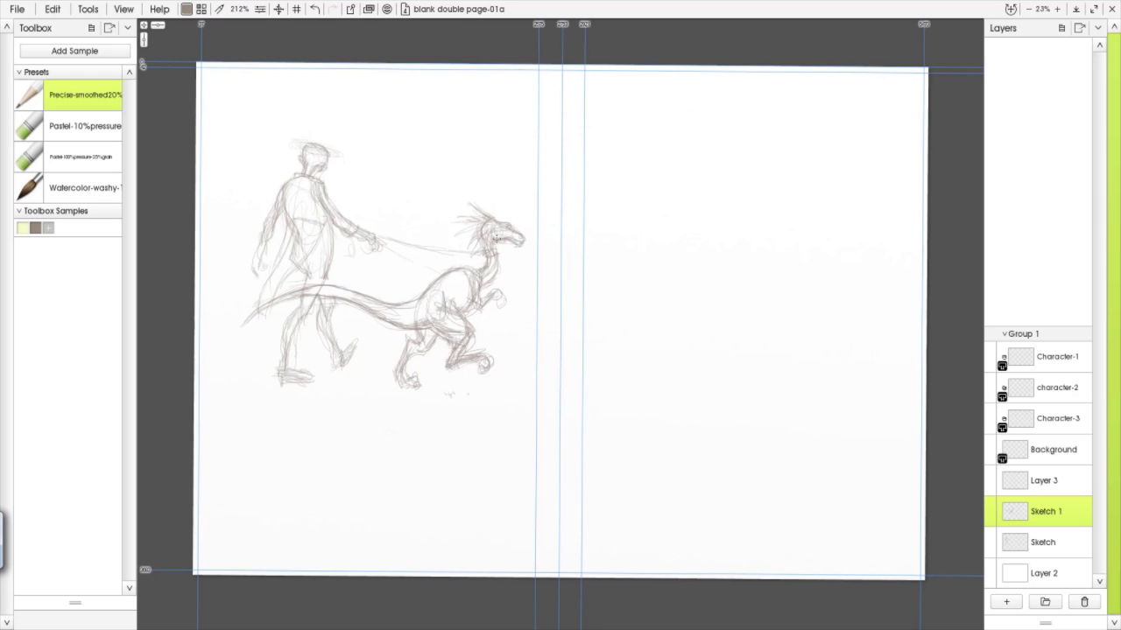
# On the Sketch layer, define the walking figure's lower legs, feet and rear hand, and undo the last stray stroke
pyautogui.doubleClick(1043, 542)
pyautogui.click(605, 356)
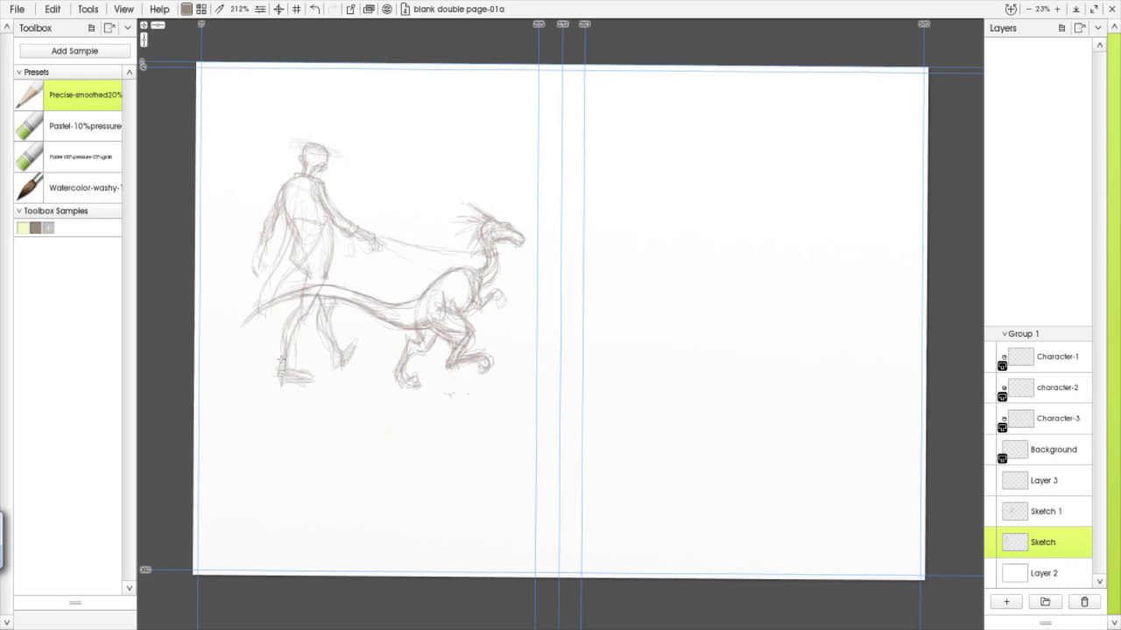
pyautogui.moveTo(291, 336); pyautogui.dragTo(282, 355)
pyautogui.moveTo(297, 314); pyautogui.dragTo(277, 371)
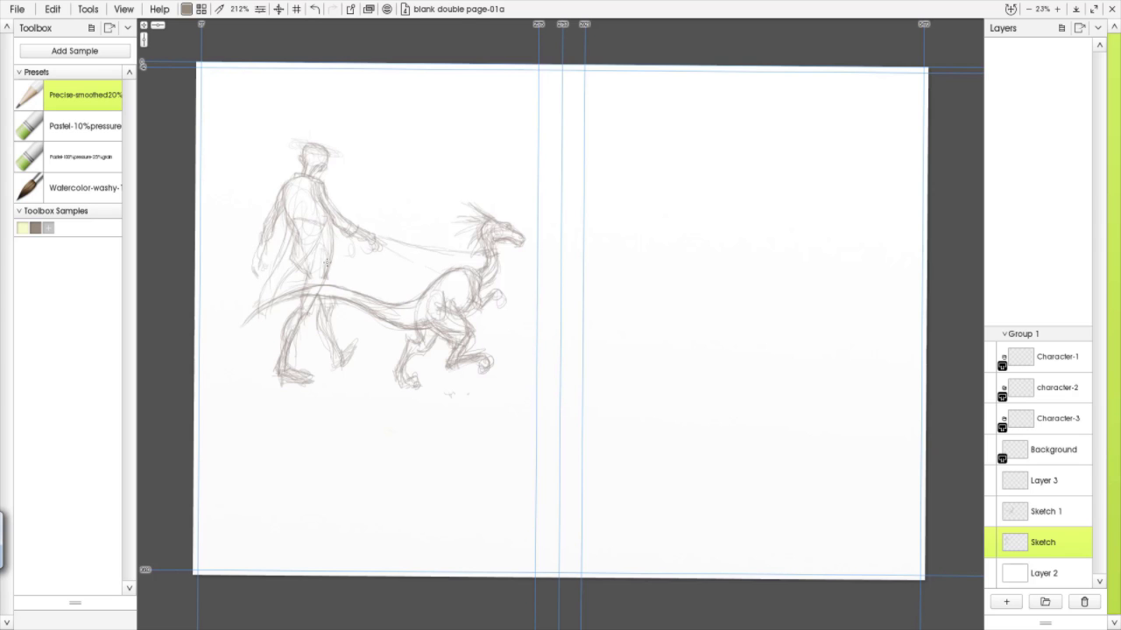
pyautogui.moveTo(322, 319); pyautogui.dragTo(347, 354)
pyautogui.moveTo(273, 263); pyautogui.dragTo(267, 246)
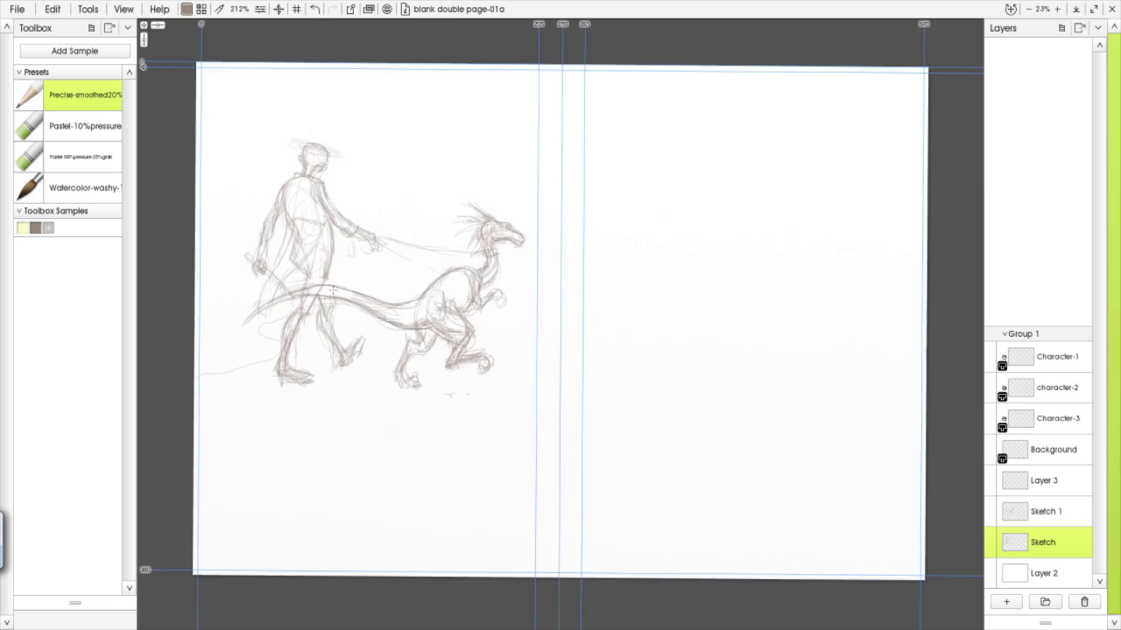
pyautogui.hotkey('ctrl', 'z')
# Rename the Sketch layer as Ringmaster and the Sketch 1 layer as Dragon-1
pyautogui.doubleClick(1046, 543)
pyautogui.write('Ringmaster')
pyautogui.press('Return')
pyautogui.doubleClick(1047, 512)
pyautogui.write('Dragon')
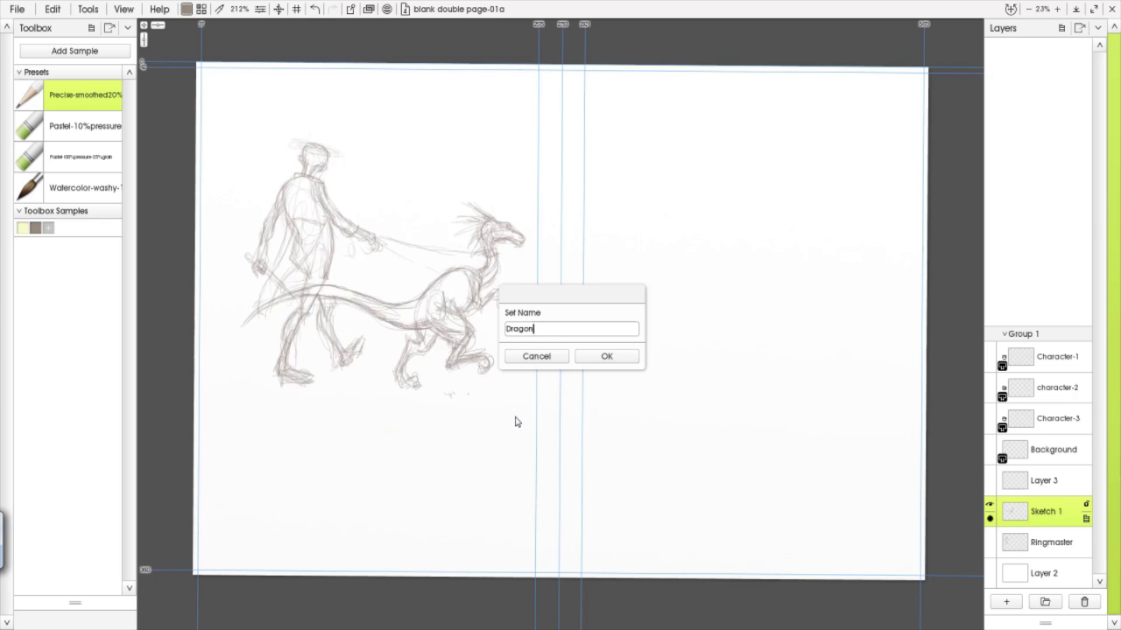
pyautogui.write('-1')
pyautogui.press('Return')
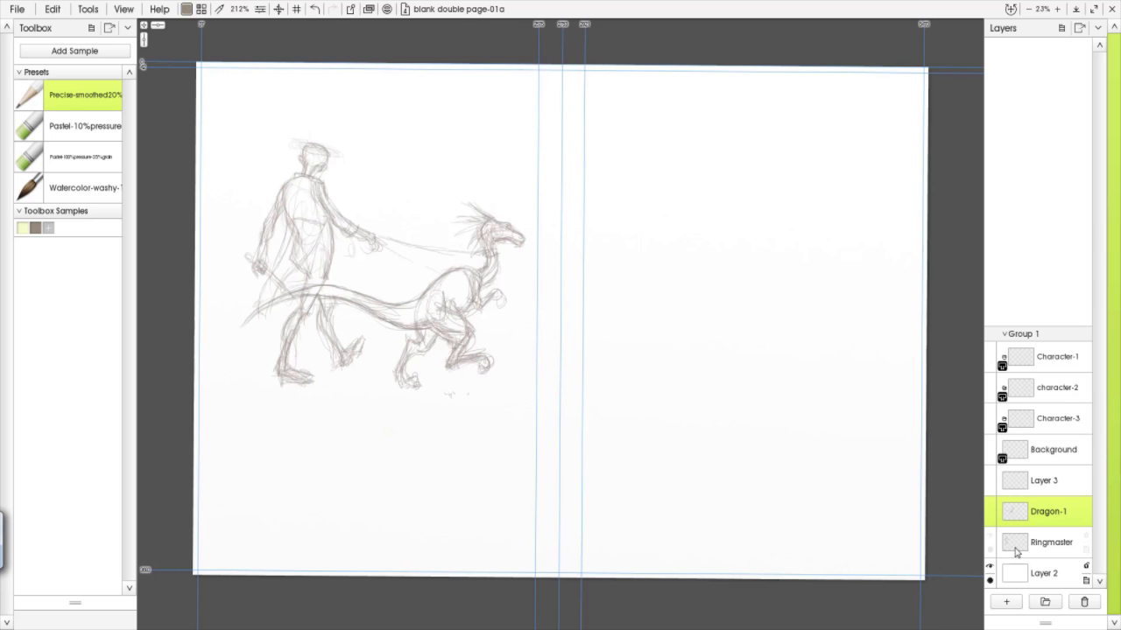
# On the Character-1 layer, rough in the head, shoulders and torso of a new figure on the right-hand page
pyautogui.click(1051, 358)
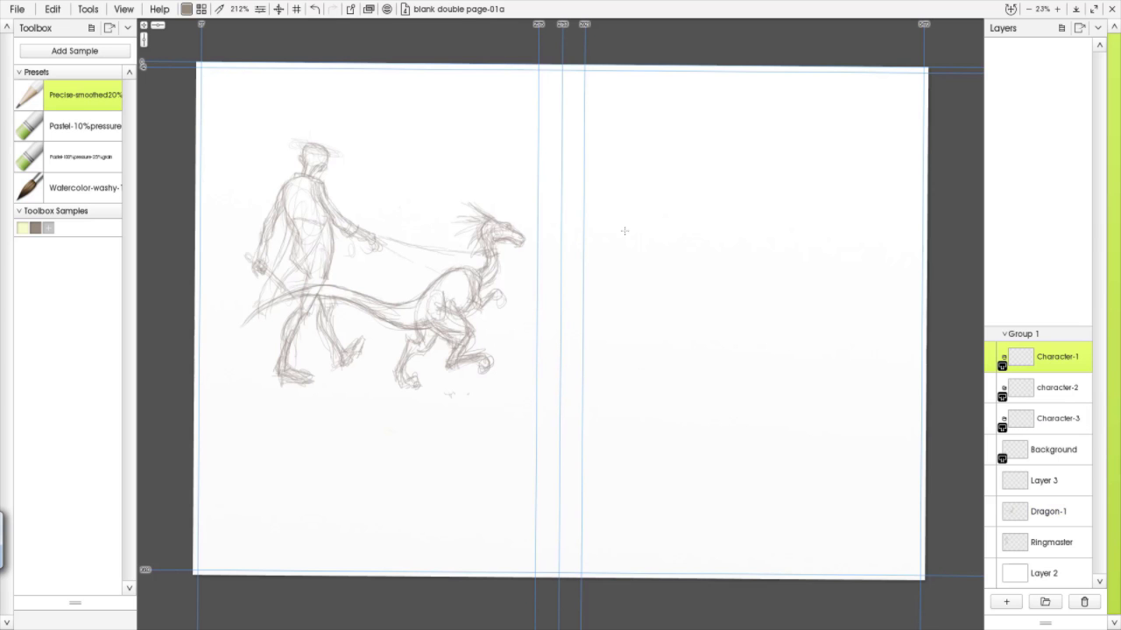
pyautogui.moveTo(606, 166); pyautogui.dragTo(662, 185)
pyautogui.moveTo(657, 107); pyautogui.dragTo(648, 121)
pyautogui.moveTo(615, 207); pyautogui.dragTo(627, 230)
pyautogui.moveTo(681, 165); pyautogui.dragTo(665, 254)
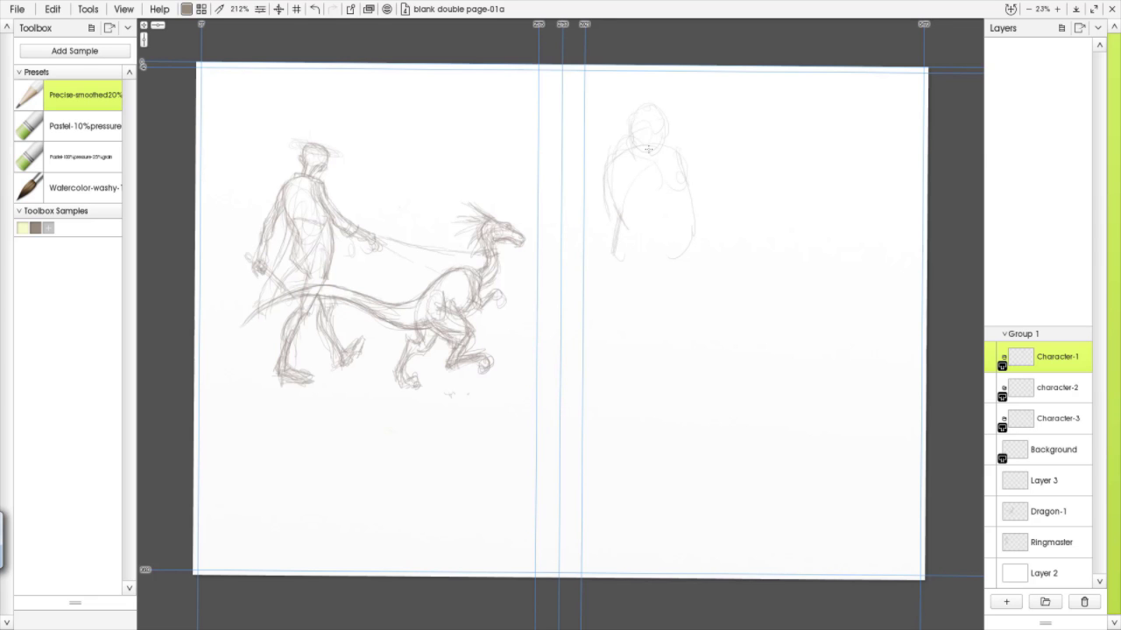
# Rework the new figure's tilted head and body outline, and add a waistline, shoulder and bent legs with feet
pyautogui.moveTo(673, 108); pyautogui.dragTo(604, 244)
pyautogui.moveTo(699, 228); pyautogui.dragTo(674, 282)
pyautogui.moveTo(623, 257); pyautogui.dragTo(641, 296)
pyautogui.moveTo(690, 179); pyautogui.dragTo(698, 242)
pyautogui.moveTo(612, 162)
pyautogui.mouseDown()
pyautogui.moveTo(651, 141)
pyautogui.moveTo(651, 95)
pyautogui.moveTo(687, 98)
pyautogui.moveTo(688, 123)
pyautogui.moveTo(619, 146)
pyautogui.moveTo(610, 207)
pyautogui.mouseUp()
pyautogui.moveTo(612, 208)
pyautogui.mouseDown()
pyautogui.moveTo(688, 176)
pyautogui.moveTo(699, 263)
pyautogui.moveTo(664, 337)
pyautogui.mouseUp()
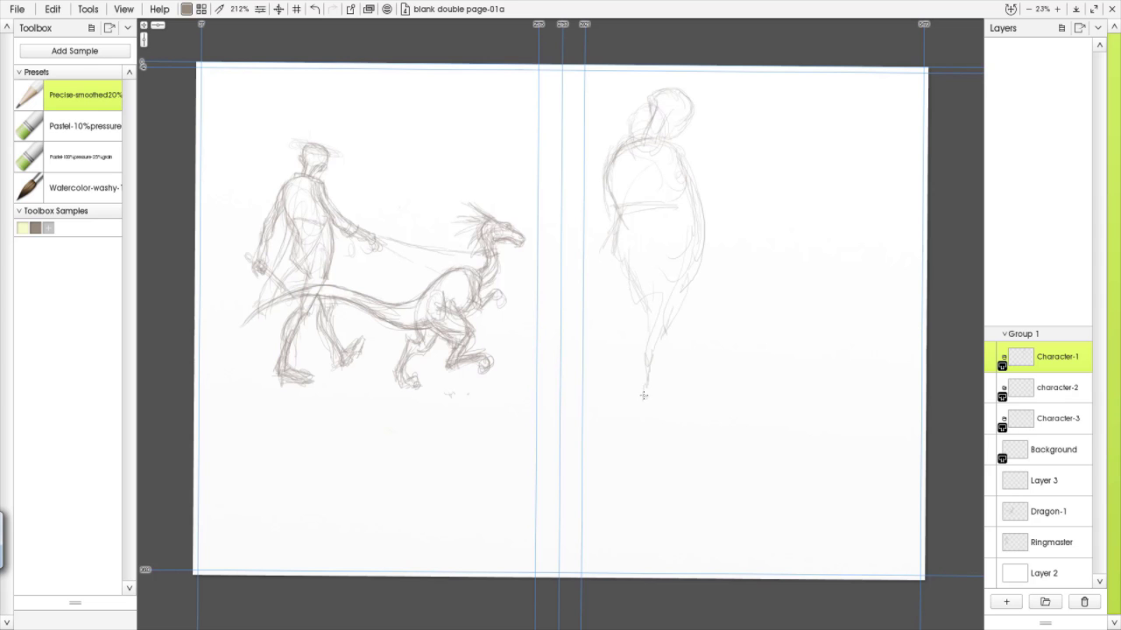
pyautogui.moveTo(690, 279); pyautogui.dragTo(671, 349)
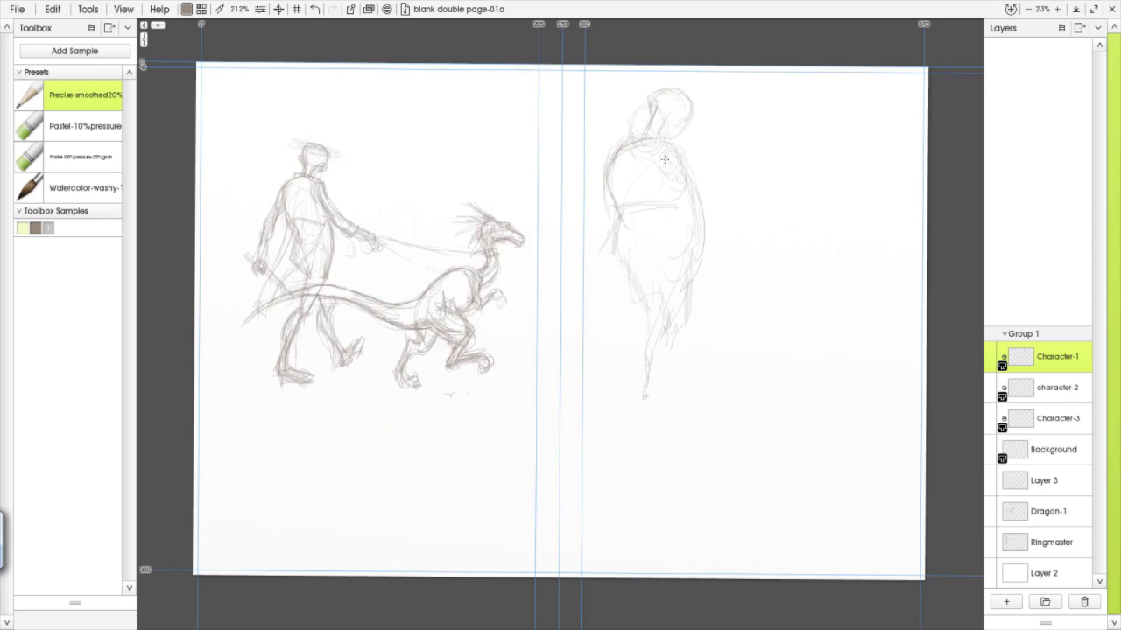
pyautogui.moveTo(663, 175); pyautogui.dragTo(674, 242)
pyautogui.moveTo(684, 197)
pyautogui.mouseDown()
pyautogui.moveTo(727, 262)
pyautogui.moveTo(675, 328)
pyautogui.moveTo(670, 355)
pyautogui.moveTo(705, 368)
pyautogui.mouseUp()
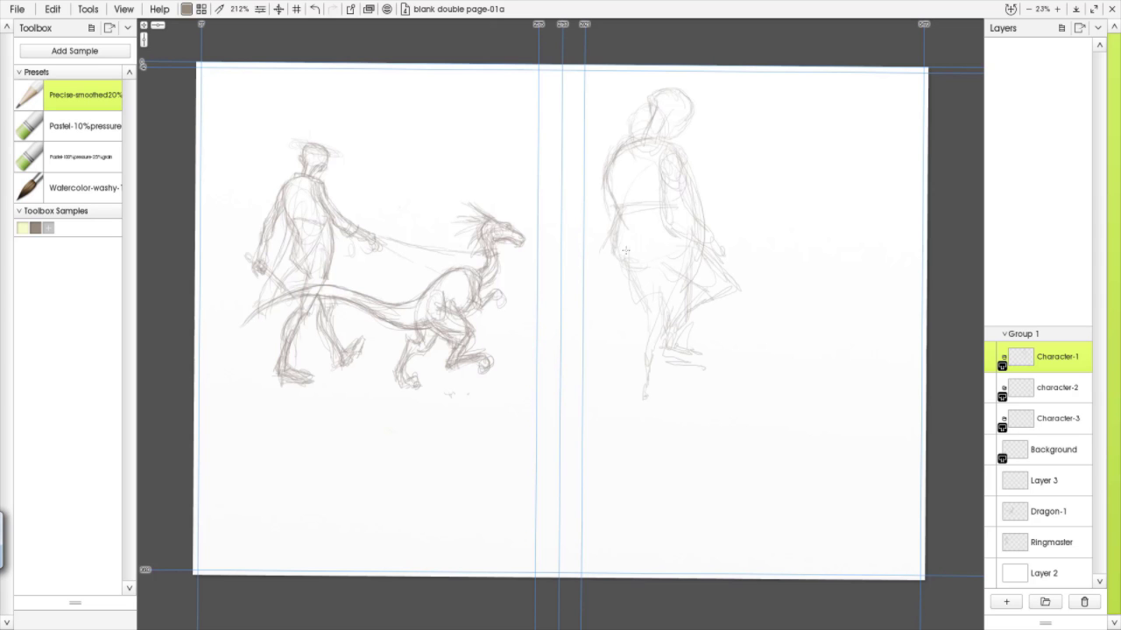
# Sketch the figure's short skirt, a unicycle wheel beneath the legs and an arm reaching forward
pyautogui.moveTo(646, 256)
pyautogui.mouseDown()
pyautogui.moveTo(666, 298)
pyautogui.moveTo(647, 390)
pyautogui.mouseUp()
pyautogui.moveTo(624, 270)
pyautogui.mouseDown()
pyautogui.moveTo(666, 271)
pyautogui.moveTo(654, 279)
pyautogui.moveTo(664, 344)
pyautogui.moveTo(647, 273)
pyautogui.moveTo(660, 375)
pyautogui.moveTo(684, 417)
pyautogui.moveTo(665, 442)
pyautogui.mouseUp()
pyautogui.moveTo(674, 367); pyautogui.dragTo(684, 442)
pyautogui.hotkey('ctrl', 'z')
pyautogui.moveTo(671, 389)
pyautogui.mouseDown()
pyautogui.moveTo(666, 350)
pyautogui.moveTo(643, 385)
pyautogui.moveTo(687, 368)
pyautogui.moveTo(657, 411)
pyautogui.moveTo(694, 413)
pyautogui.mouseUp()
pyautogui.moveTo(665, 175)
pyautogui.mouseDown()
pyautogui.moveTo(699, 185)
pyautogui.moveTo(681, 155)
pyautogui.moveTo(696, 199)
pyautogui.moveTo(683, 192)
pyautogui.moveTo(700, 174)
pyautogui.moveTo(730, 186)
pyautogui.mouseUp()
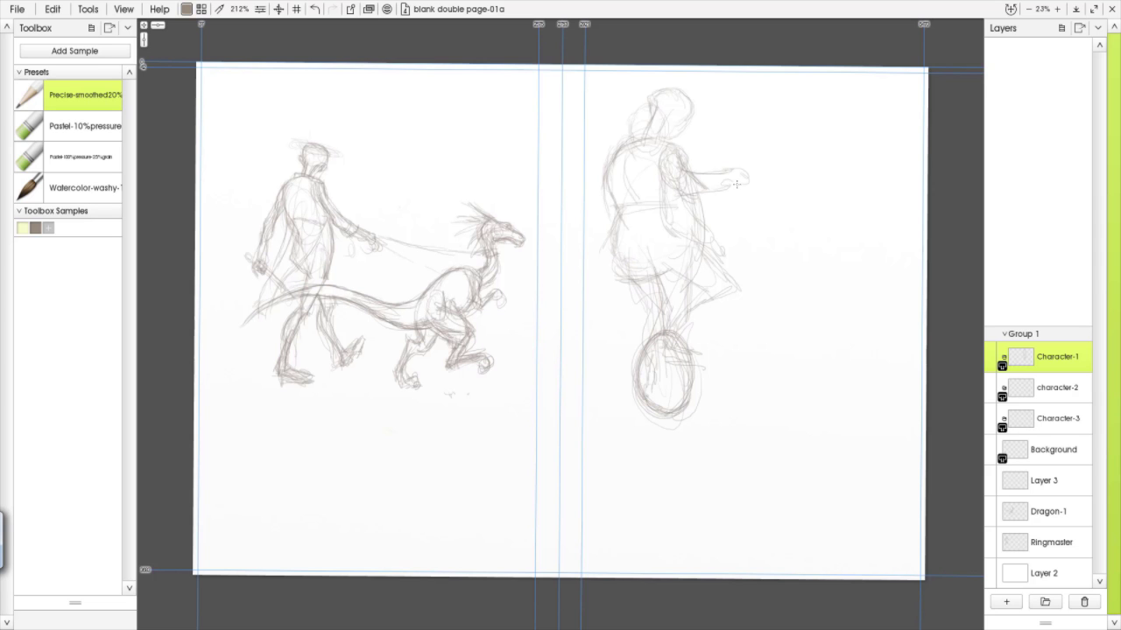
# Add the unicyclist's rear arm and forward hand, and refine the head, skirt, raised foot and vest
pyautogui.moveTo(583, 186); pyautogui.dragTo(595, 177)
pyautogui.moveTo(648, 91)
pyautogui.mouseDown()
pyautogui.moveTo(664, 118)
pyautogui.moveTo(674, 107)
pyautogui.moveTo(655, 101)
pyautogui.moveTo(692, 102)
pyautogui.moveTo(684, 130)
pyautogui.moveTo(665, 111)
pyautogui.moveTo(675, 120)
pyautogui.moveTo(639, 136)
pyautogui.moveTo(681, 133)
pyautogui.mouseUp()
pyautogui.moveTo(616, 234)
pyautogui.mouseDown()
pyautogui.moveTo(625, 260)
pyautogui.moveTo(627, 241)
pyautogui.moveTo(671, 273)
pyautogui.moveTo(690, 237)
pyautogui.moveTo(732, 271)
pyautogui.moveTo(688, 311)
pyautogui.mouseUp()
pyautogui.moveTo(661, 354); pyautogui.dragTo(702, 367)
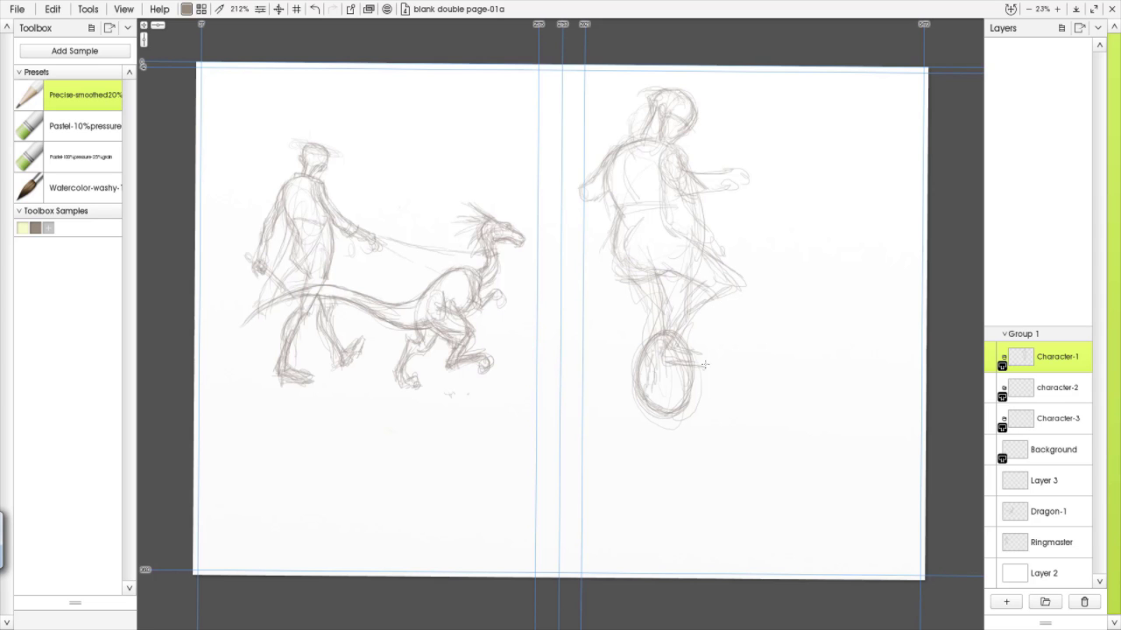
pyautogui.moveTo(673, 187)
pyautogui.mouseDown()
pyautogui.moveTo(736, 166)
pyautogui.moveTo(728, 182)
pyautogui.mouseUp()
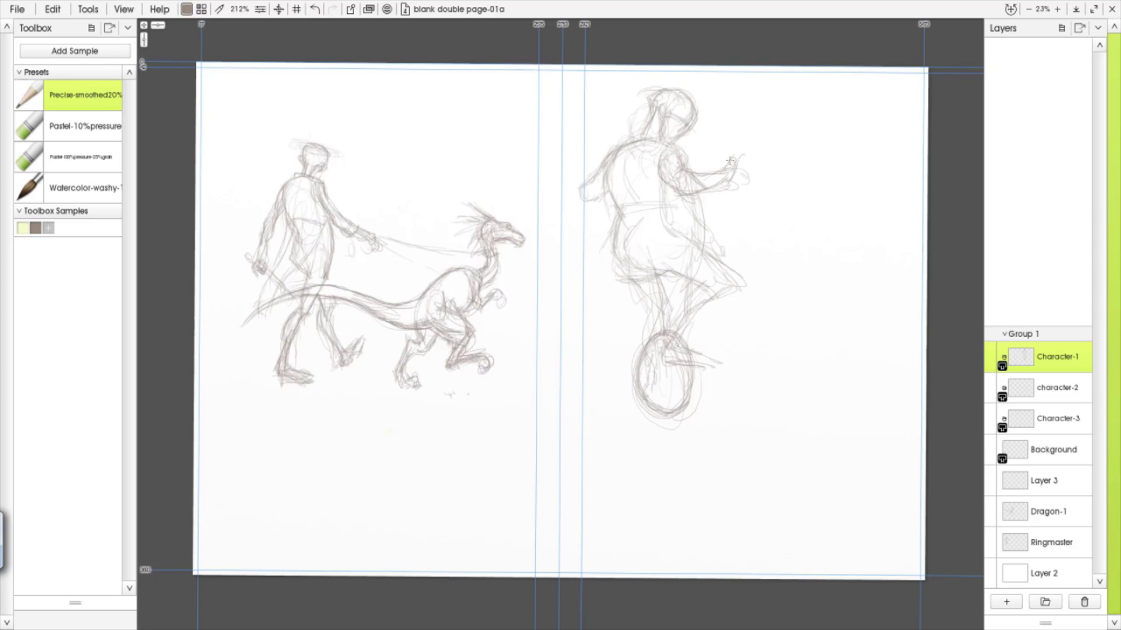
pyautogui.moveTo(584, 181)
pyautogui.mouseDown()
pyautogui.moveTo(617, 205)
pyautogui.moveTo(624, 248)
pyautogui.mouseUp()
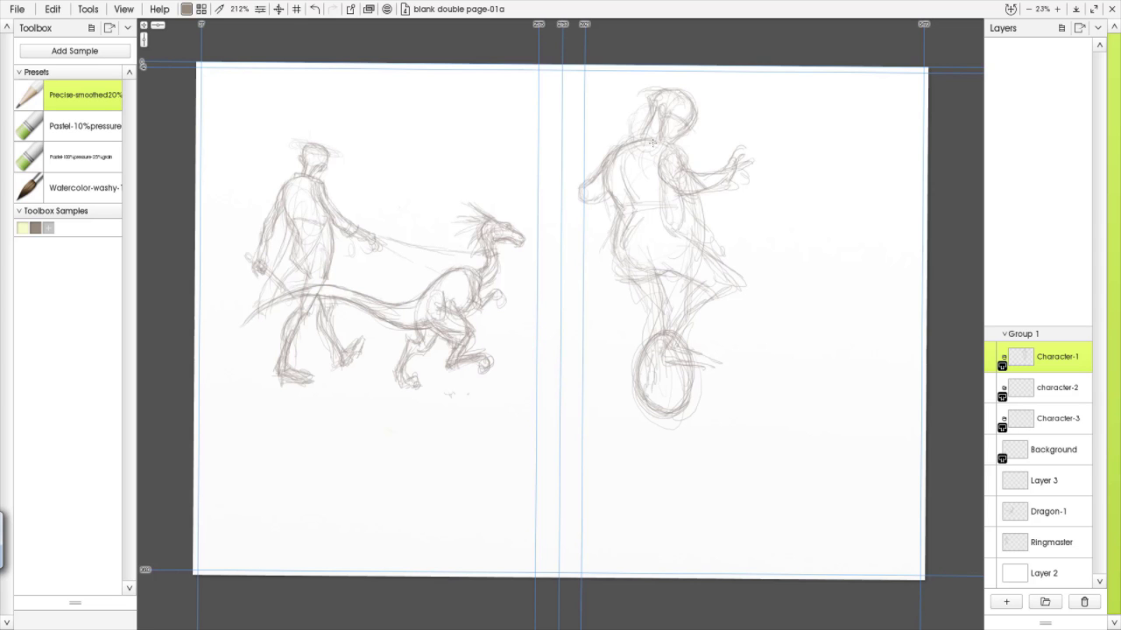
pyautogui.moveTo(621, 154)
pyautogui.mouseDown()
pyautogui.moveTo(627, 203)
pyautogui.moveTo(691, 233)
pyautogui.moveTo(674, 234)
pyautogui.mouseUp()
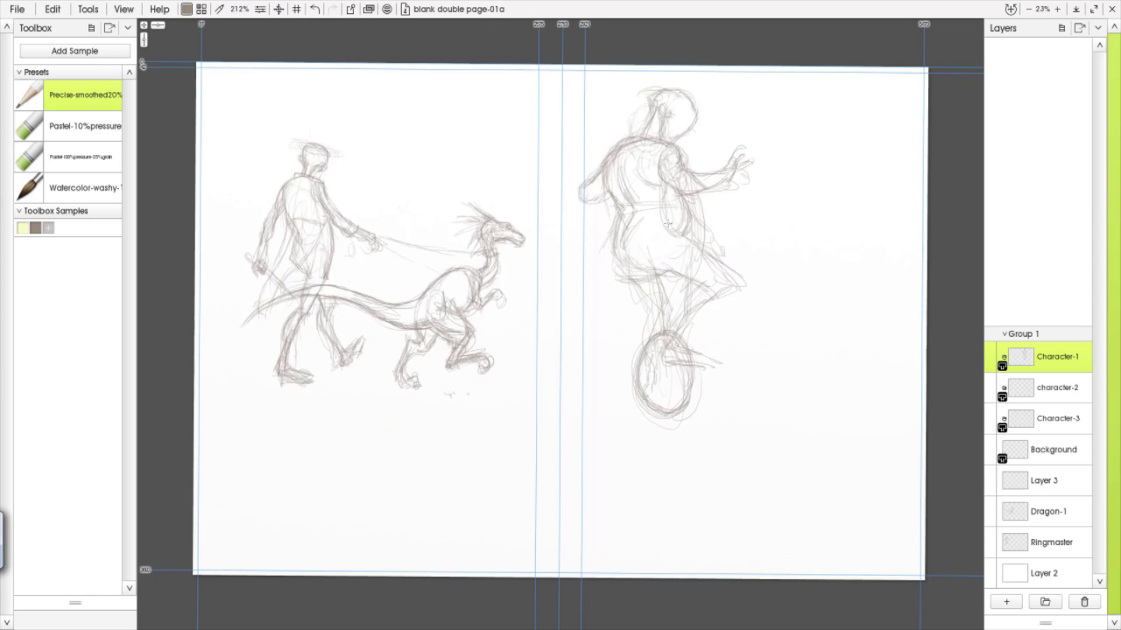
# Scale the unicyclist sketch down to about 92% and reposition it on the right-hand page
pyautogui.click(296, 9)
pyautogui.moveTo(408, 428); pyautogui.dragTo(412, 418)
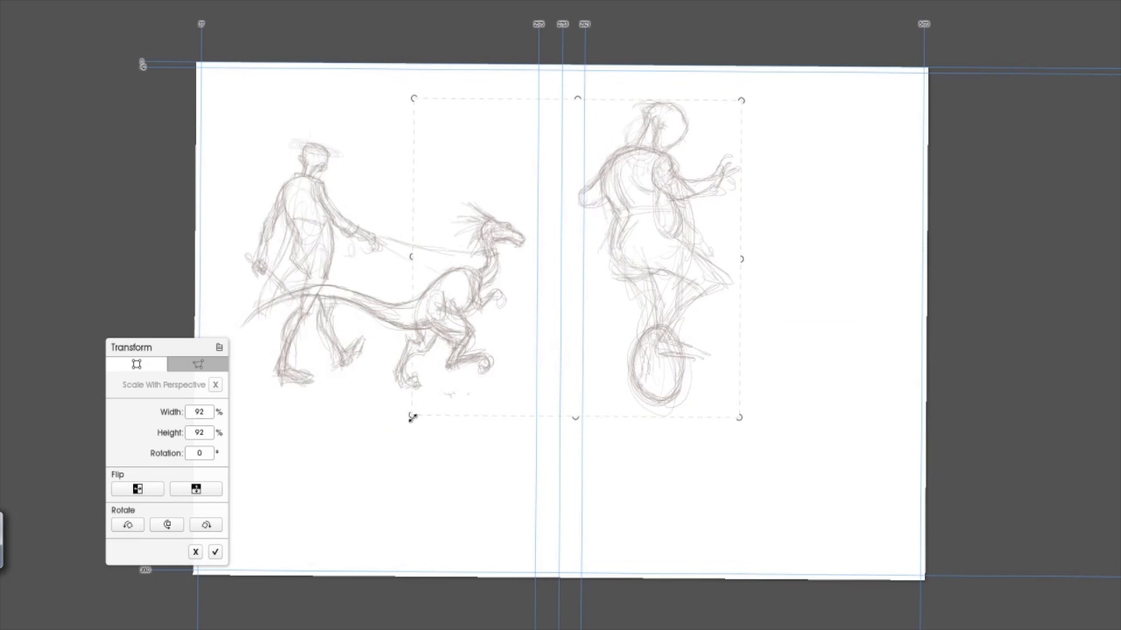
pyautogui.moveTo(762, 105); pyautogui.dragTo(773, 118)
pyautogui.moveTo(683, 270); pyautogui.dragTo(671, 251)
pyautogui.press('Return')
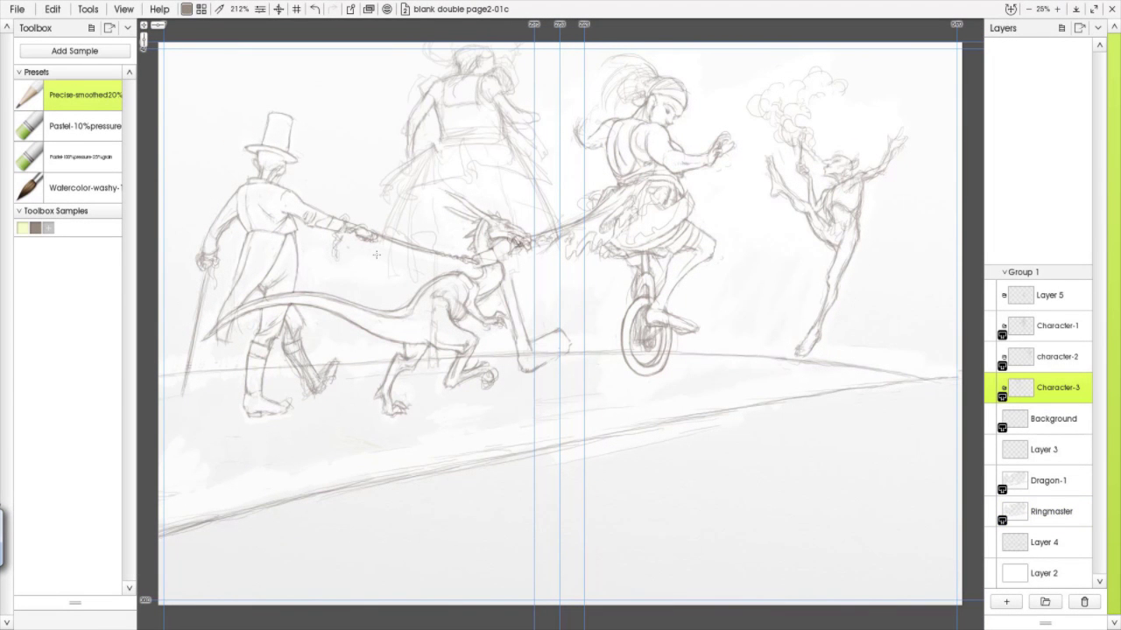
# Start flood-filling Layer 2 with pale yellow beneath the sketched characters
pyautogui.click(1044, 574)
pyautogui.click(201, 8)
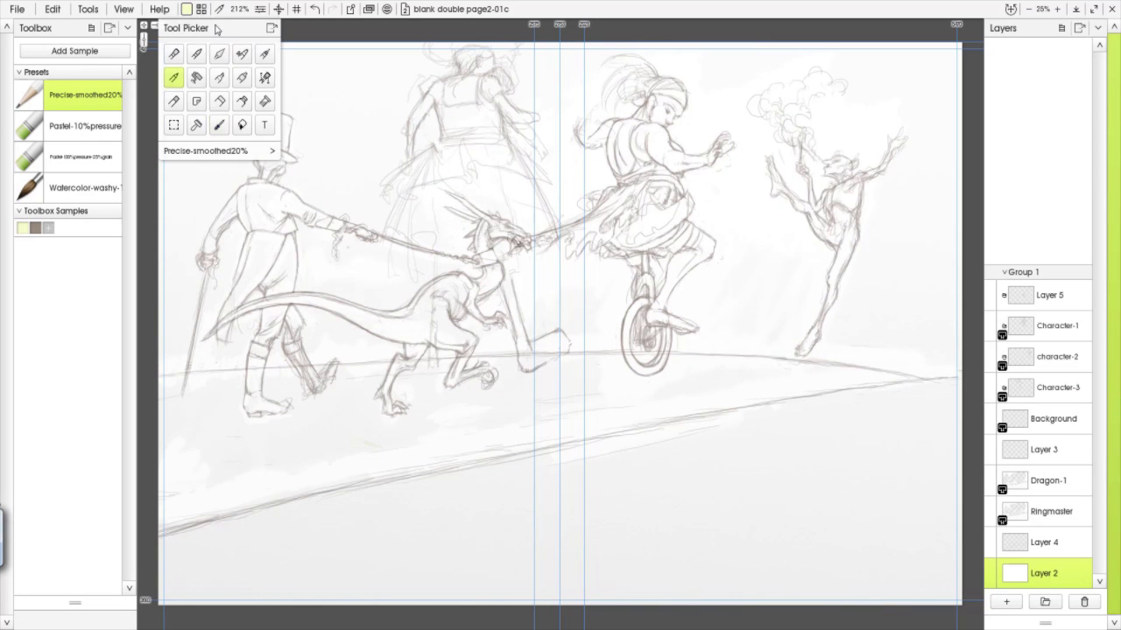
pyautogui.click(242, 125)
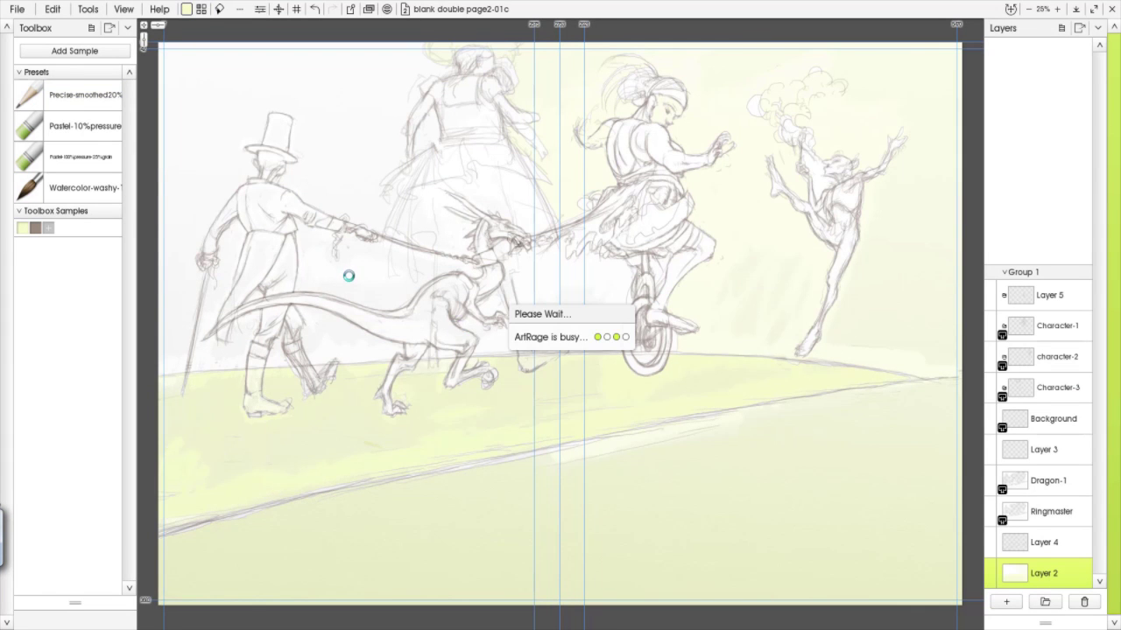
pyautogui.click(499, 375)
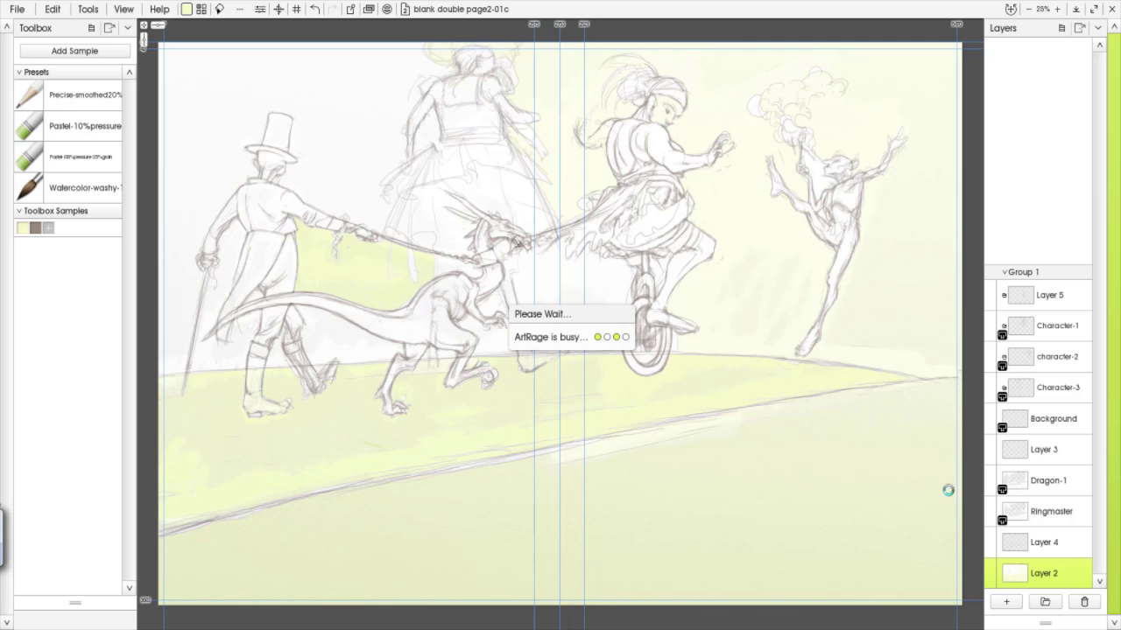
# Limit the fill to the current layer only and fill the remaining unpainted areas of Layer 2 with pale yellow
pyautogui.click(260, 9)
pyautogui.click(308, 187)
pyautogui.click(342, 176)
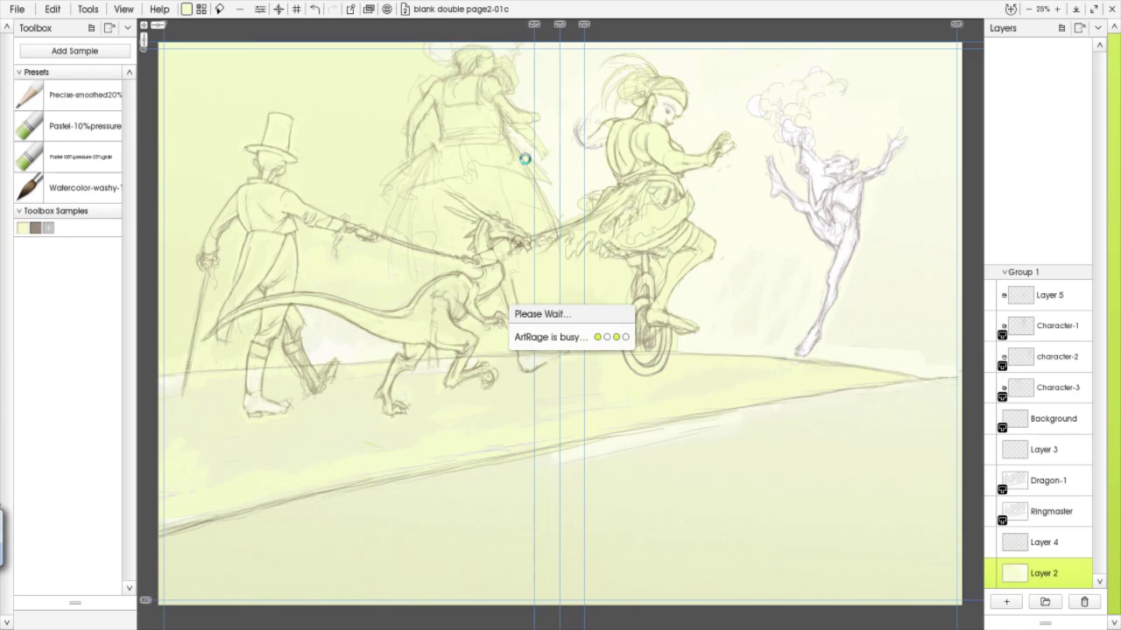
pyautogui.click(809, 175)
pyautogui.click(267, 380)
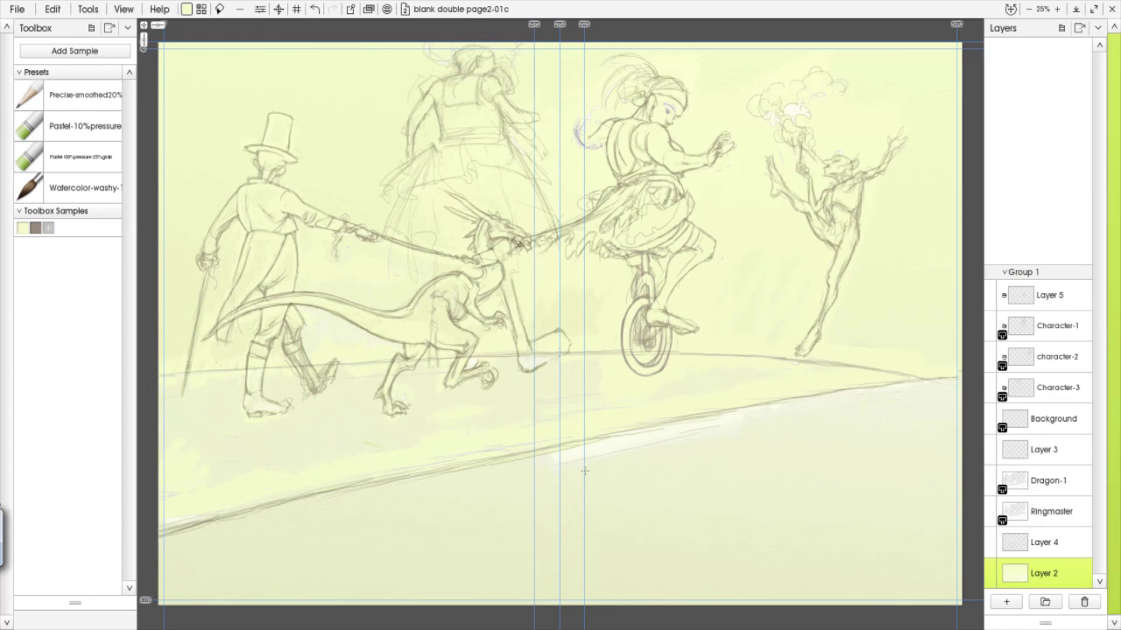
pyautogui.click(818, 155)
# Raise the flood fill spread to 43% and fill the leftover unpainted patches of Layer 2 with pale yellow
pyautogui.click(261, 10)
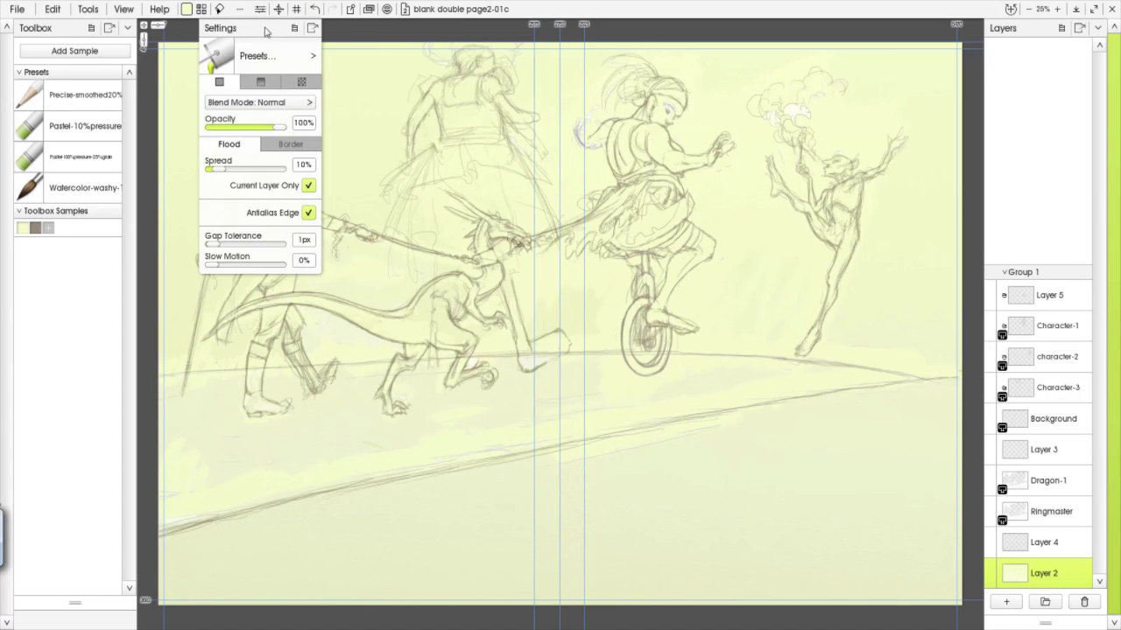
pyautogui.moveTo(222, 166); pyautogui.dragTo(242, 167)
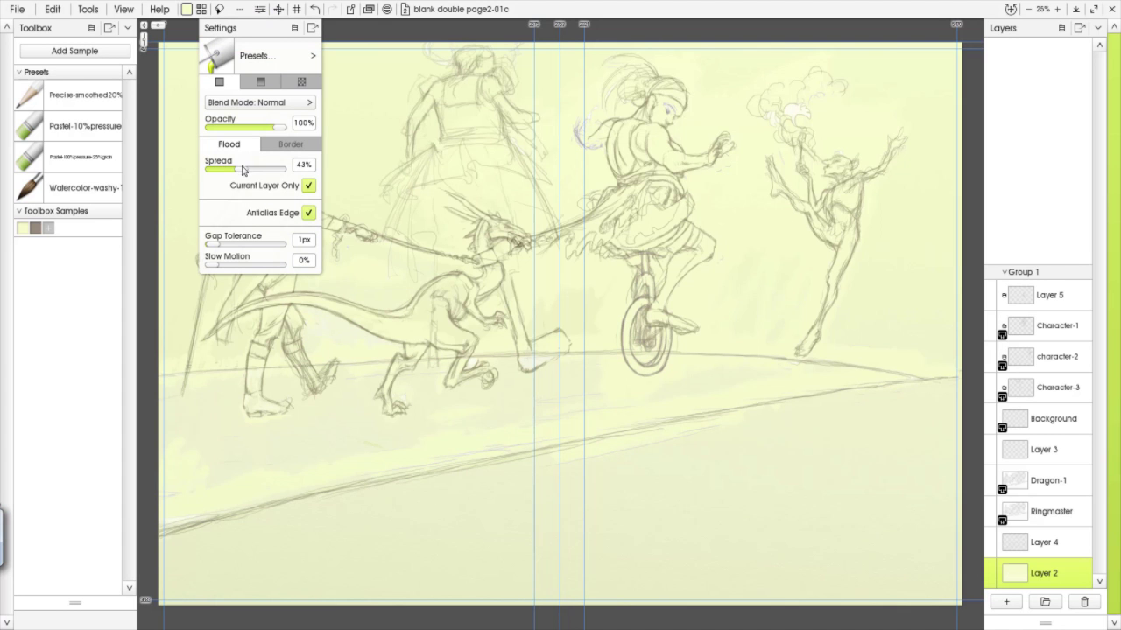
pyautogui.click(793, 110)
pyautogui.click(481, 366)
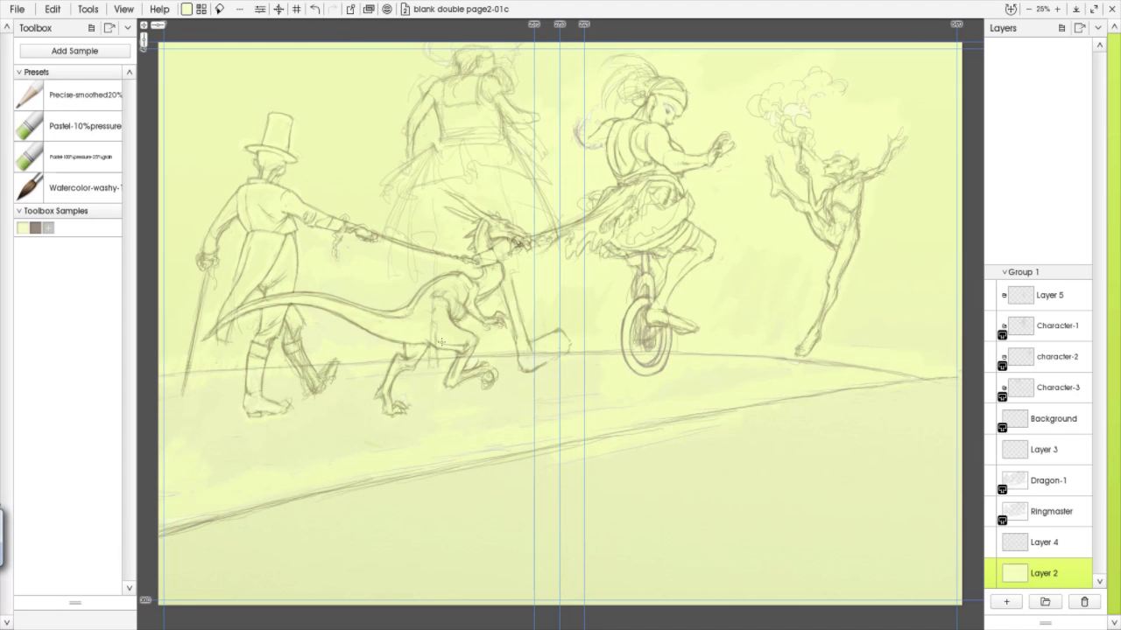
pyautogui.click(493, 373)
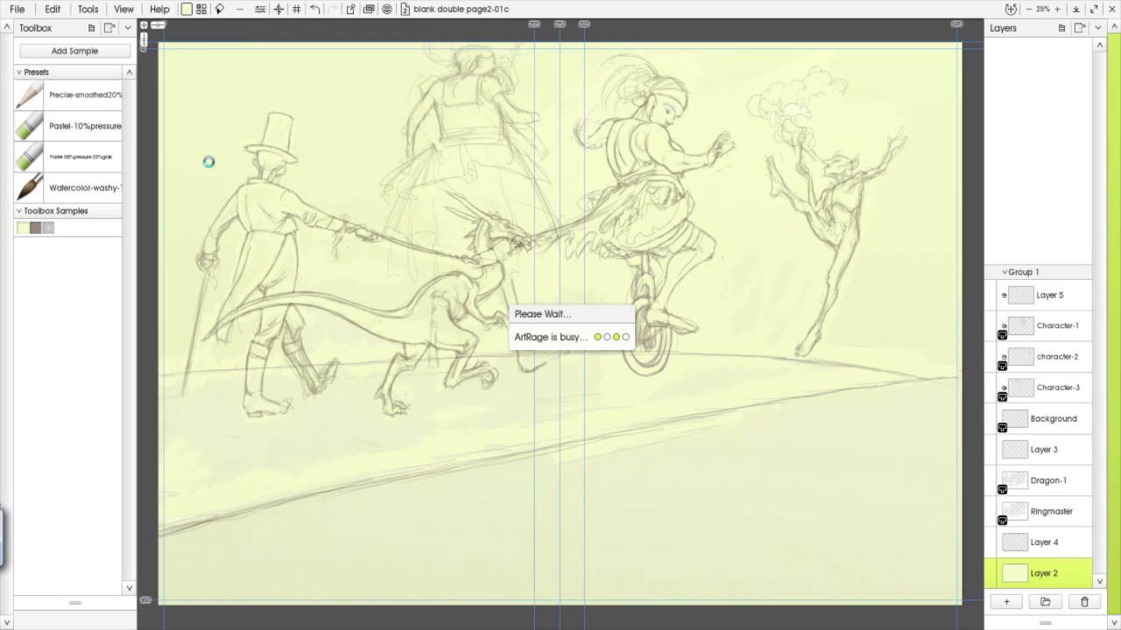
# Add a layer above Layer 2 and paint pale aqua (220, 253, 243) pastel strokes across the upper sky
pyautogui.click(1006, 602)
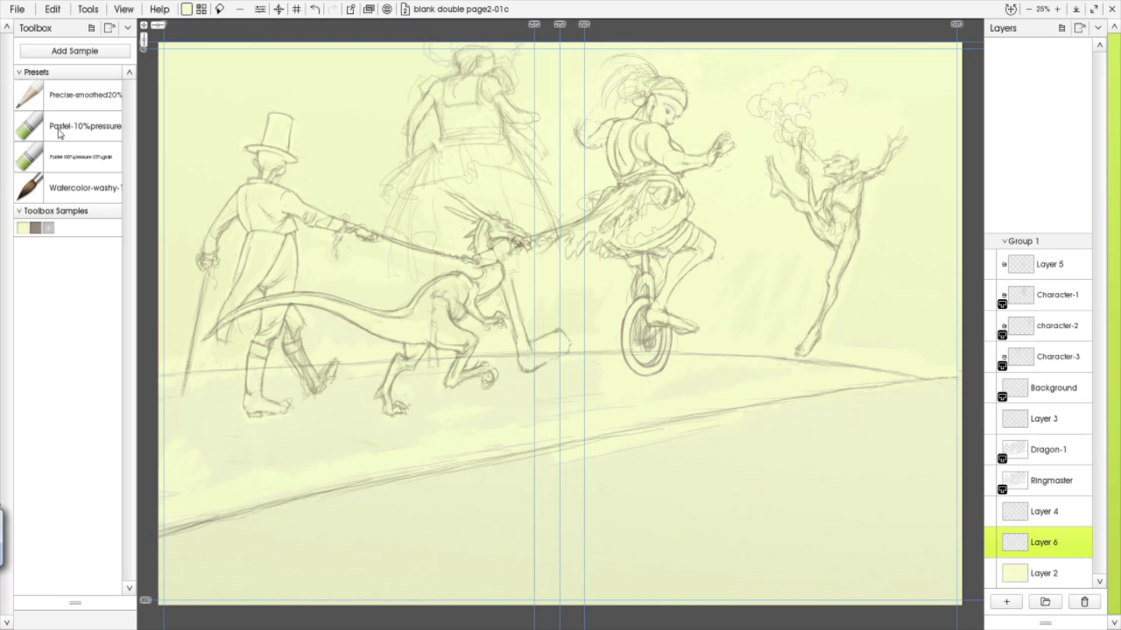
pyautogui.click(65, 159)
pyautogui.click(186, 10)
pyautogui.click(113, 172)
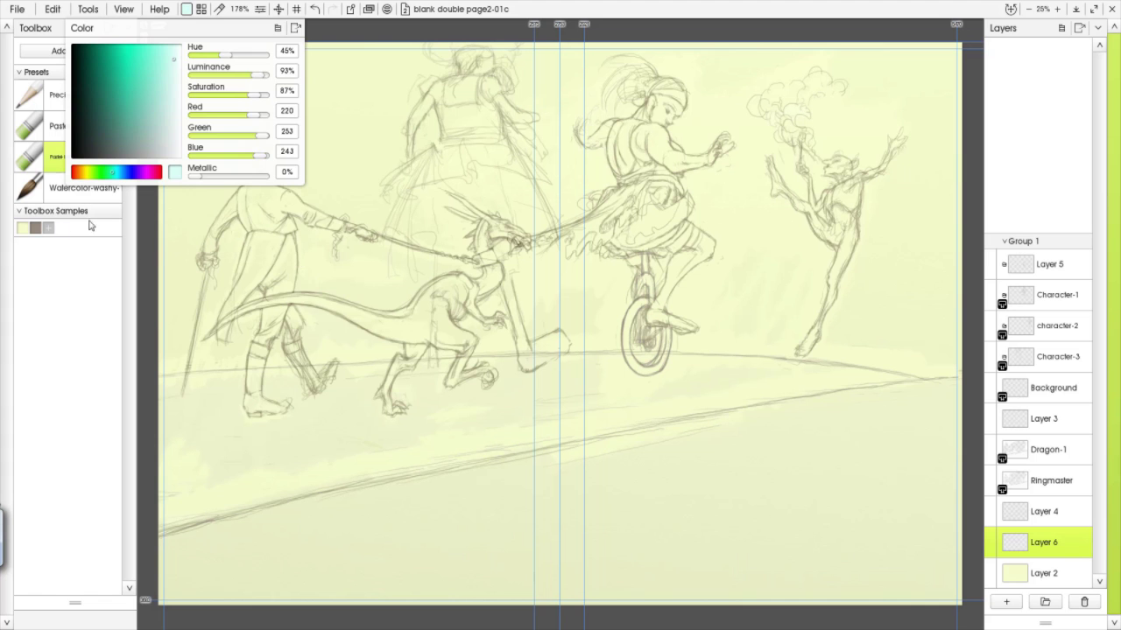
pyautogui.moveTo(668, 116)
pyautogui.mouseDown()
pyautogui.moveTo(535, 73)
pyautogui.moveTo(700, 79)
pyautogui.moveTo(698, 56)
pyautogui.moveTo(421, 83)
pyautogui.moveTo(619, 85)
pyautogui.moveTo(743, 135)
pyautogui.moveTo(715, 65)
pyautogui.moveTo(855, 89)
pyautogui.moveTo(863, 43)
pyautogui.moveTo(915, 66)
pyautogui.moveTo(935, 62)
pyautogui.moveTo(948, 40)
pyautogui.moveTo(862, 159)
pyautogui.moveTo(786, 142)
pyautogui.moveTo(571, 168)
pyautogui.moveTo(422, 60)
pyautogui.mouseUp()
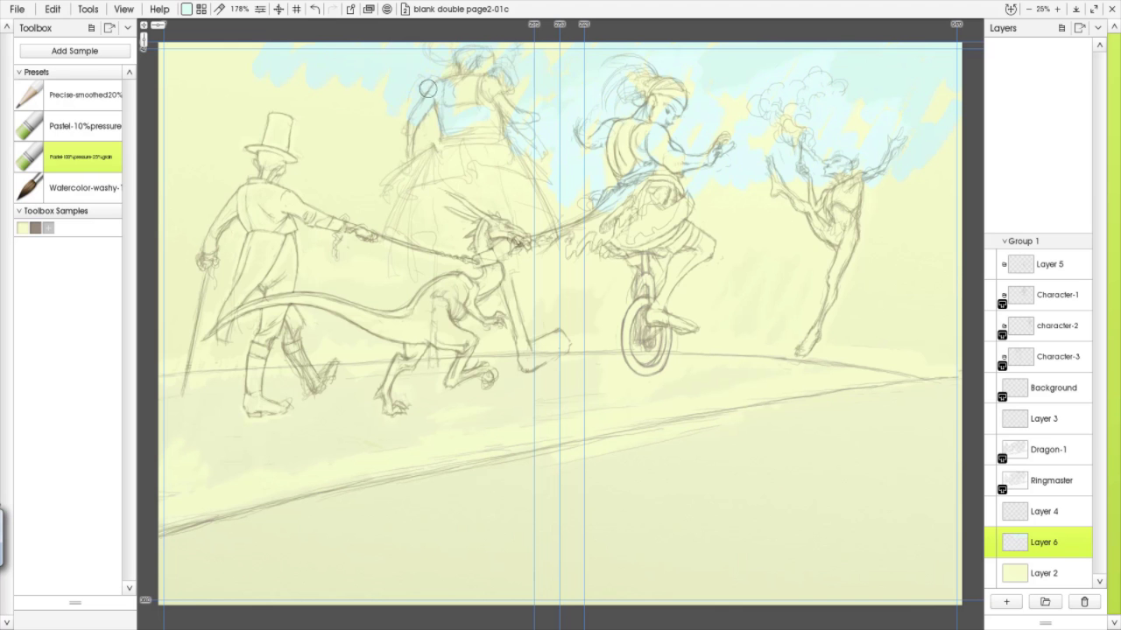
# Save the pale aqua painting colour as a toolbox sample and tidy the stored samples
pyautogui.click(48, 228)
pyautogui.click(62, 227)
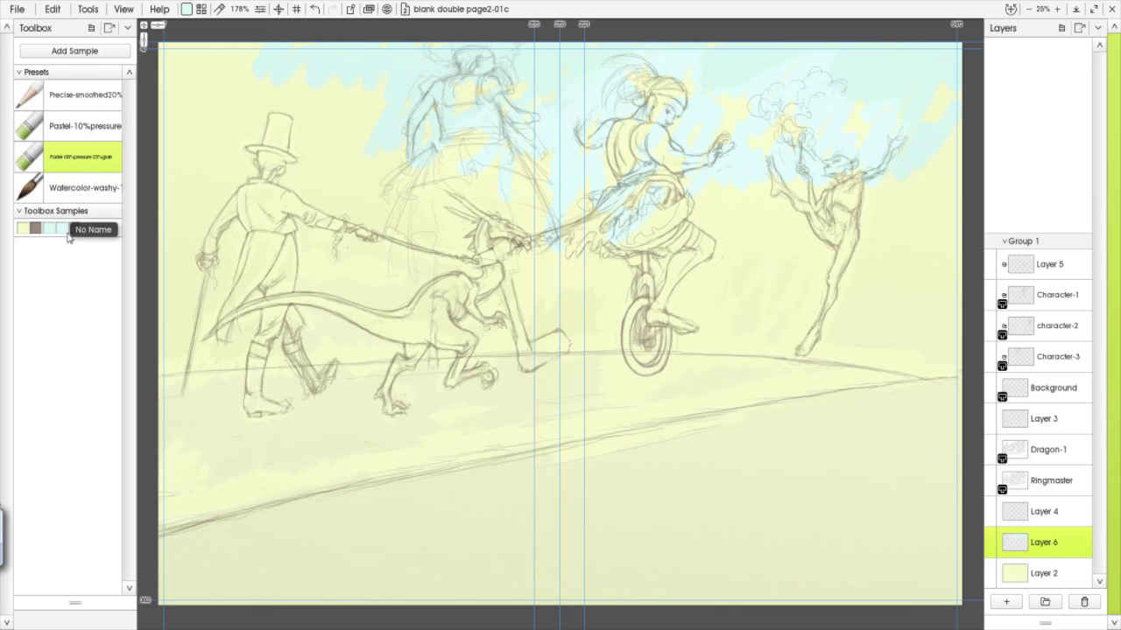
pyautogui.rightClick(61, 227)
pyautogui.click(131, 244)
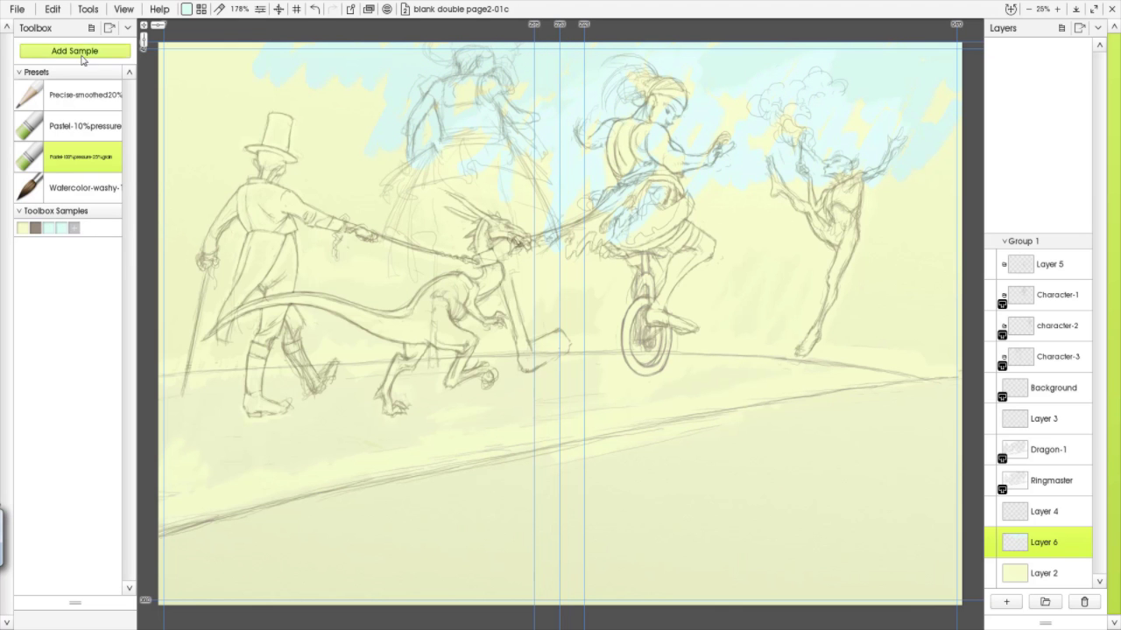
# Choose a pale pink and dab pastel strokes around the unicyclist, the large skirted figure and the leaping dancer
pyautogui.click(187, 8)
pyautogui.click(146, 175)
pyautogui.click(175, 68)
pyautogui.moveTo(714, 233)
pyautogui.mouseDown()
pyautogui.moveTo(736, 206)
pyautogui.moveTo(733, 174)
pyautogui.mouseUp()
pyautogui.click(187, 8)
pyautogui.click(173, 65)
pyautogui.moveTo(683, 201); pyautogui.dragTo(619, 229)
pyautogui.moveTo(597, 179); pyautogui.dragTo(567, 206)
pyautogui.moveTo(545, 145); pyautogui.dragTo(473, 186)
pyautogui.moveTo(726, 144); pyautogui.dragTo(762, 210)
pyautogui.moveTo(766, 272); pyautogui.dragTo(788, 302)
pyautogui.moveTo(875, 175)
pyautogui.mouseDown()
pyautogui.moveTo(951, 250)
pyautogui.moveTo(858, 293)
pyautogui.mouseUp()
pyautogui.moveTo(899, 194); pyautogui.dragTo(952, 138)
# Store the pale pink as a toolbox sample and extend the pale aqua pastel strokes over the remaining sky
pyautogui.click(61, 227)
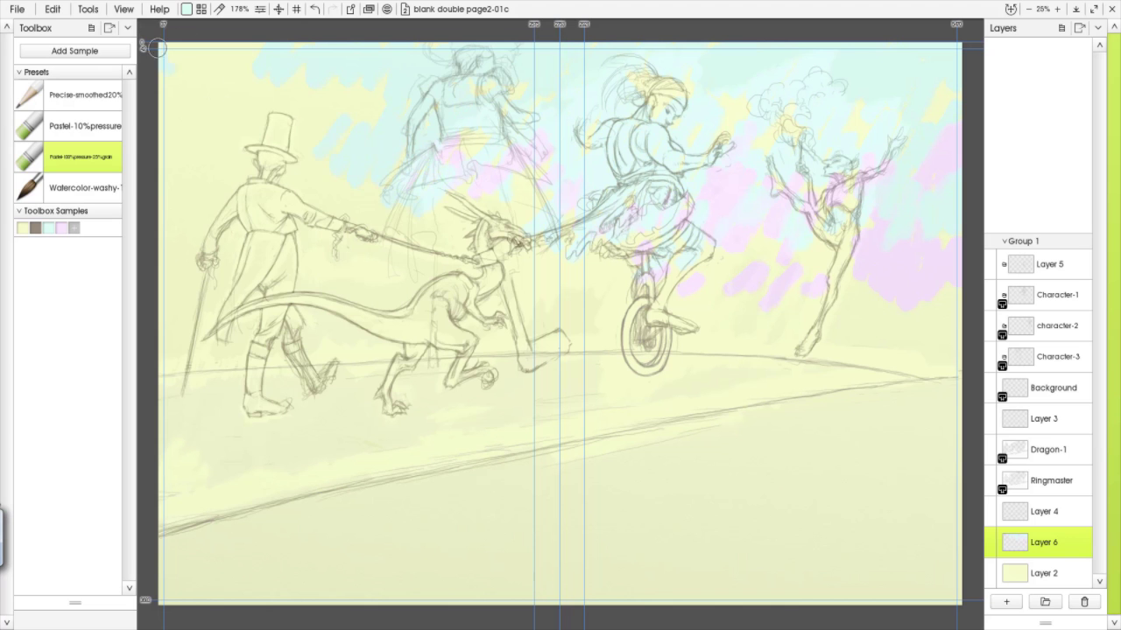
pyautogui.moveTo(565, 233)
pyautogui.mouseDown()
pyautogui.moveTo(509, 210)
pyautogui.moveTo(462, 272)
pyautogui.moveTo(771, 253)
pyautogui.moveTo(947, 323)
pyautogui.moveTo(435, 216)
pyautogui.moveTo(376, 114)
pyautogui.mouseUp()
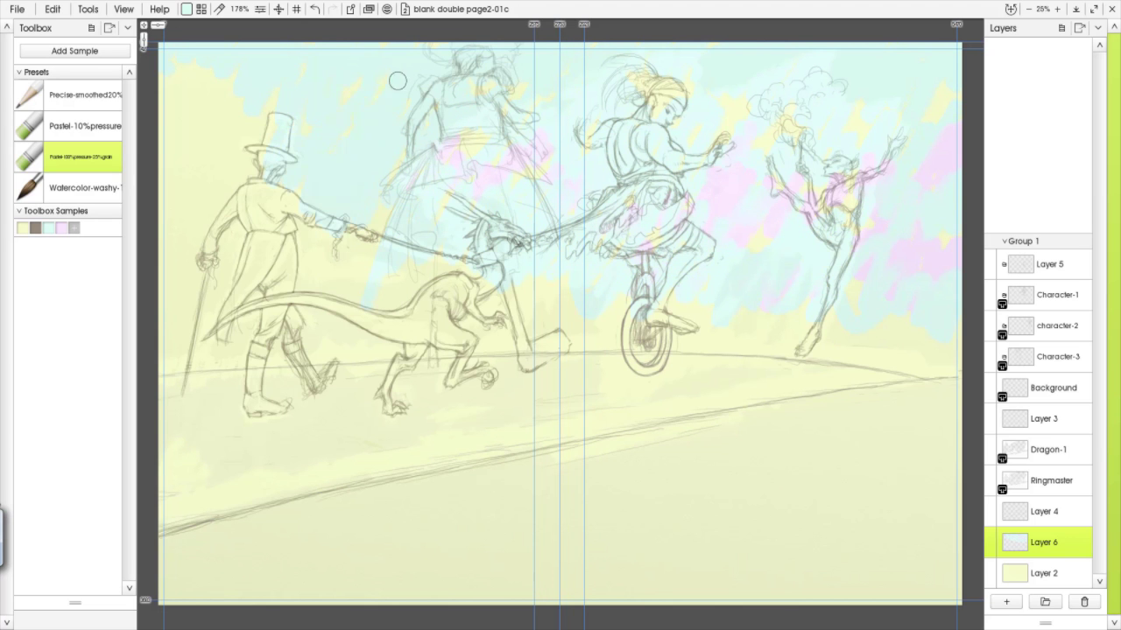
# Load the palette knife's Heavy Blurred Frosting preset and blend the aqua and pink sky strokes on Layer 6
pyautogui.click(219, 8)
pyautogui.click(215, 53)
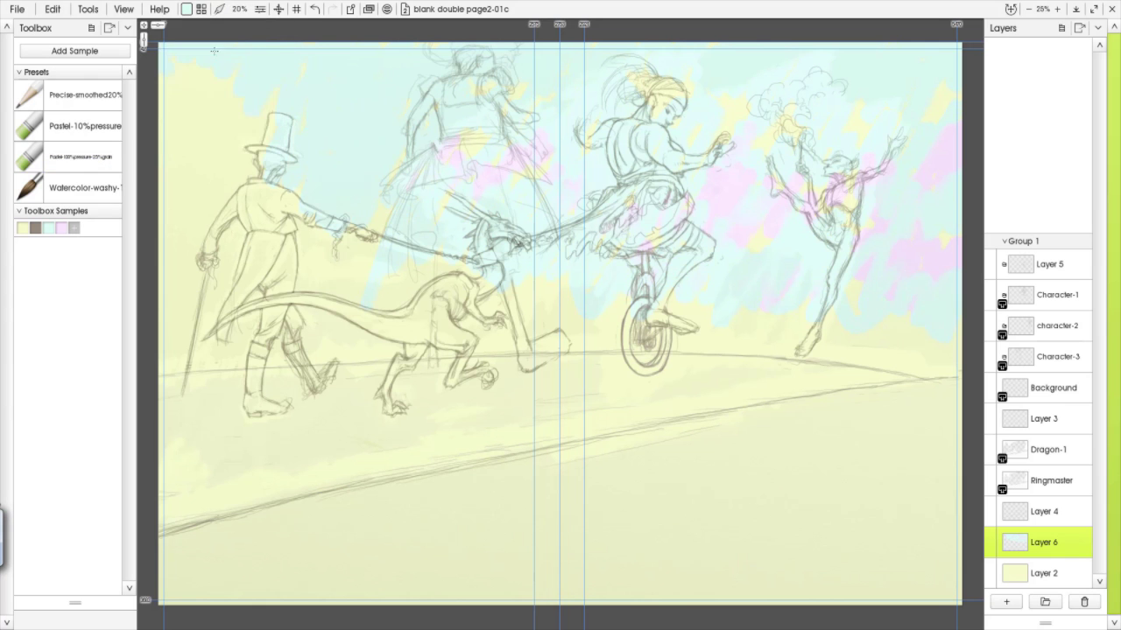
pyautogui.click(219, 9)
pyautogui.click(263, 150)
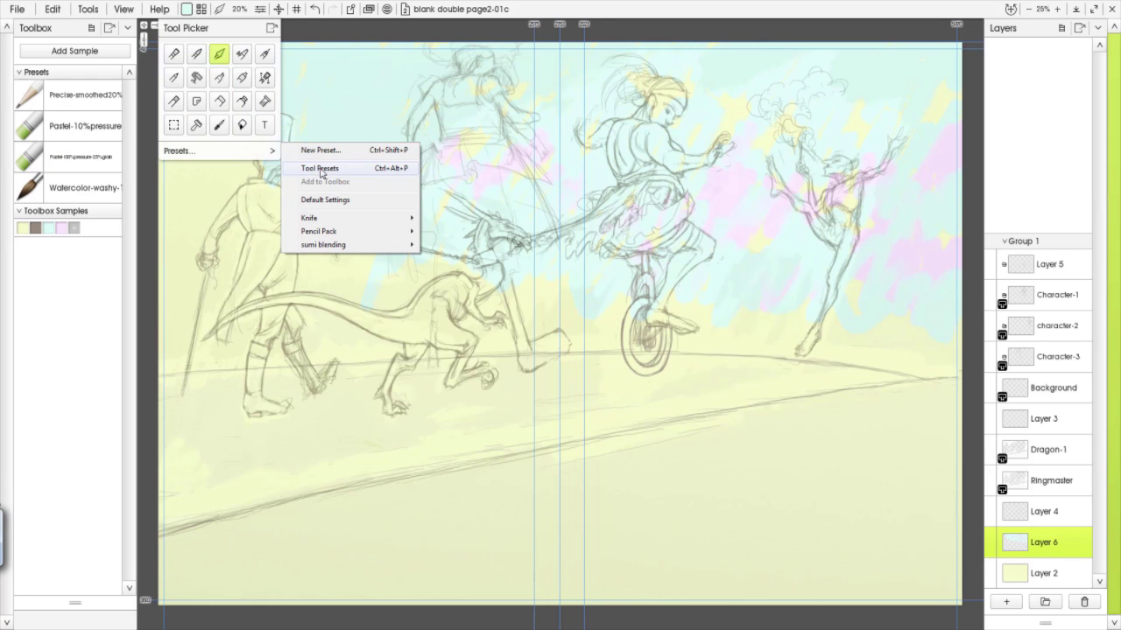
pyautogui.click(320, 168)
pyautogui.scroll(-8, 656, 300)
pyautogui.moveTo(687, 396); pyautogui.dragTo(680, 352)
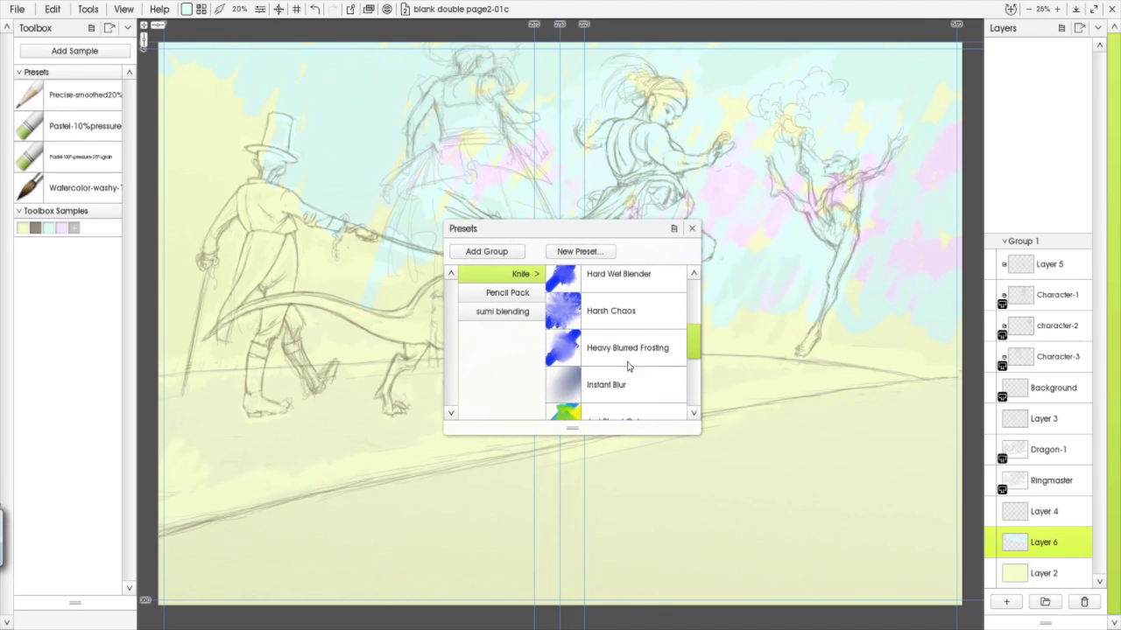
pyautogui.click(616, 356)
pyautogui.click(692, 228)
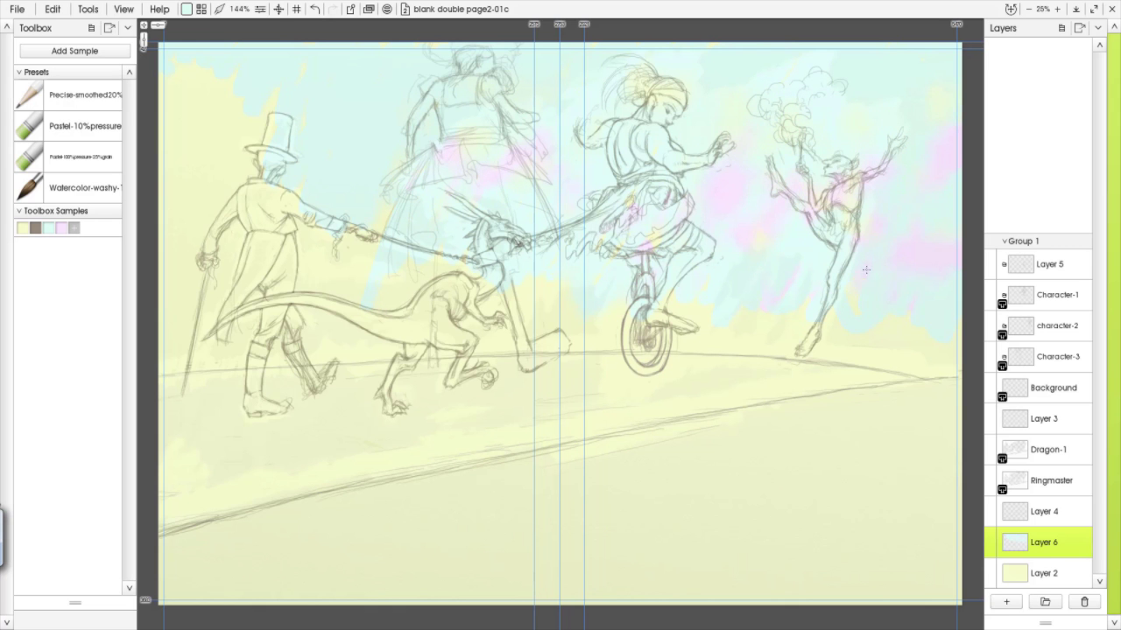
# Add the Heavy Blurred Frosting preset to the toolbox
pyautogui.click(218, 9)
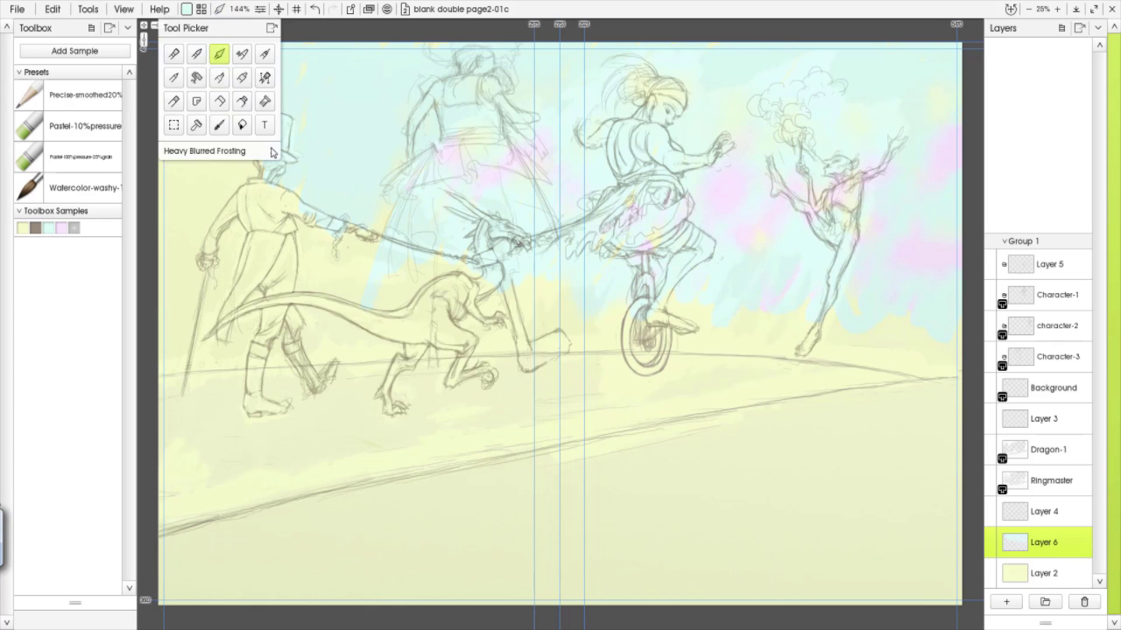
pyautogui.click(272, 152)
pyautogui.click(337, 181)
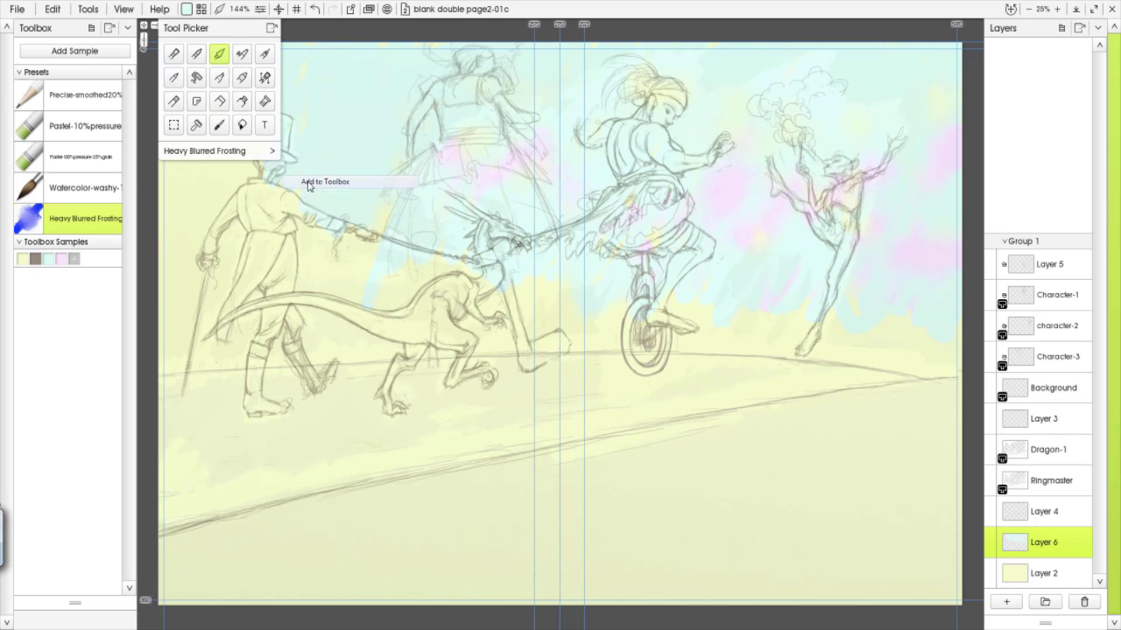
# Load the Small Frost tweak1 knife preset and add it to the toolbox
pyautogui.click(272, 153)
pyautogui.click(359, 168)
pyautogui.moveTo(693, 314); pyautogui.dragTo(693, 394)
pyautogui.click(627, 373)
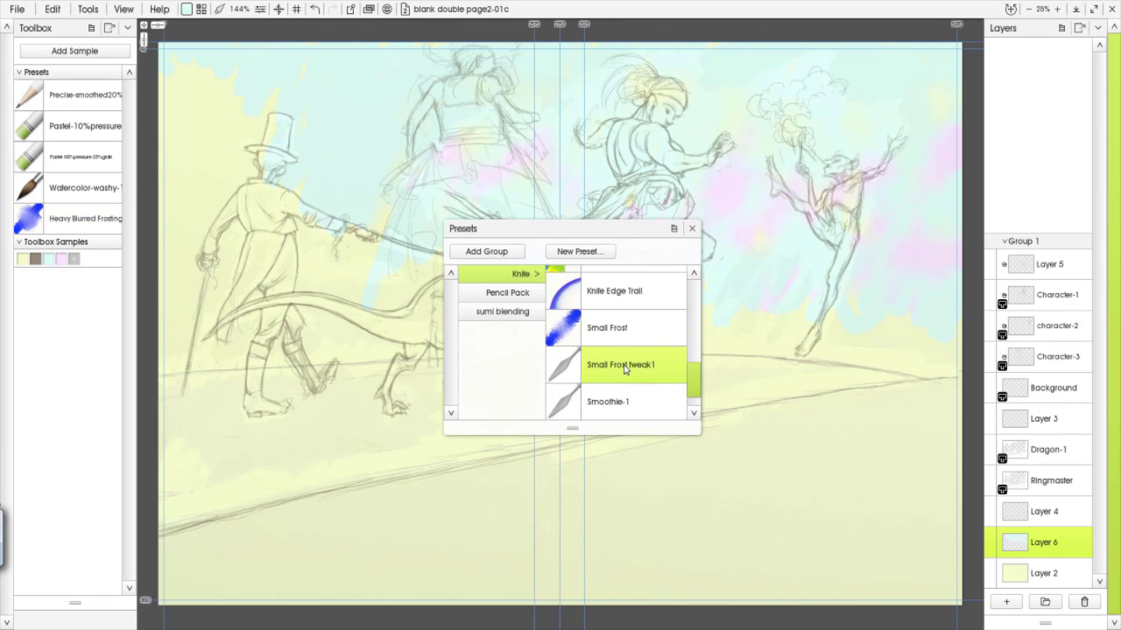
pyautogui.click(673, 229)
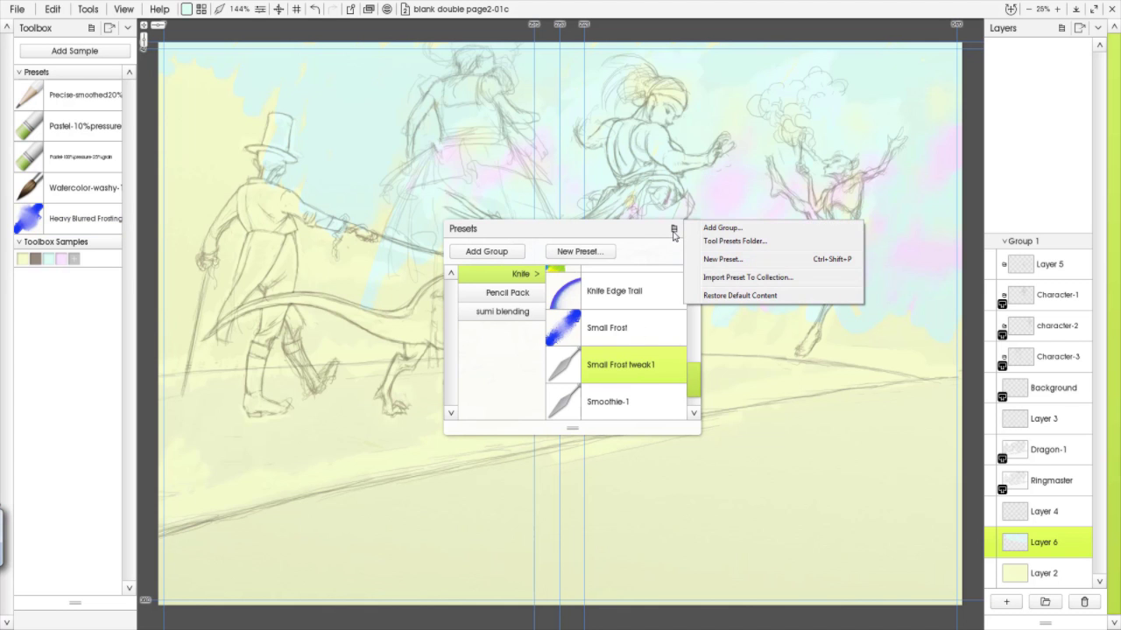
pyautogui.press('Escape')
pyautogui.press('Escape')
pyautogui.click(261, 9)
pyautogui.click(271, 151)
pyautogui.click(325, 181)
# Paint pale green pastel along the lower sky of the right-hand page and save the green as a toolbox sample
pyautogui.click(79, 156)
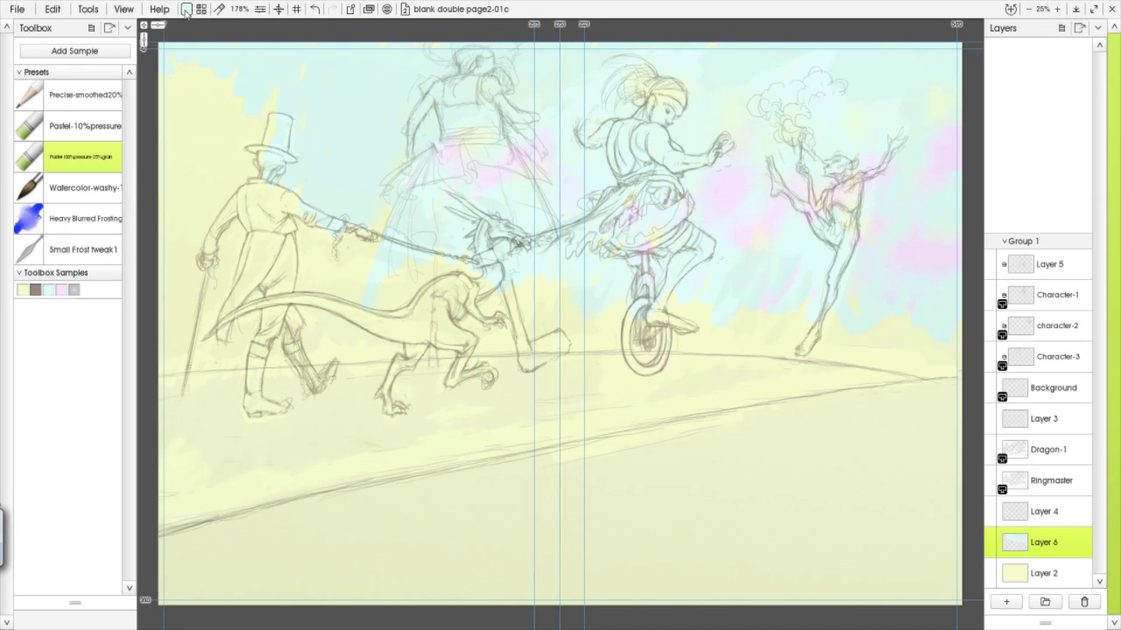
pyautogui.click(187, 9)
pyautogui.click(99, 171)
pyautogui.click(75, 295)
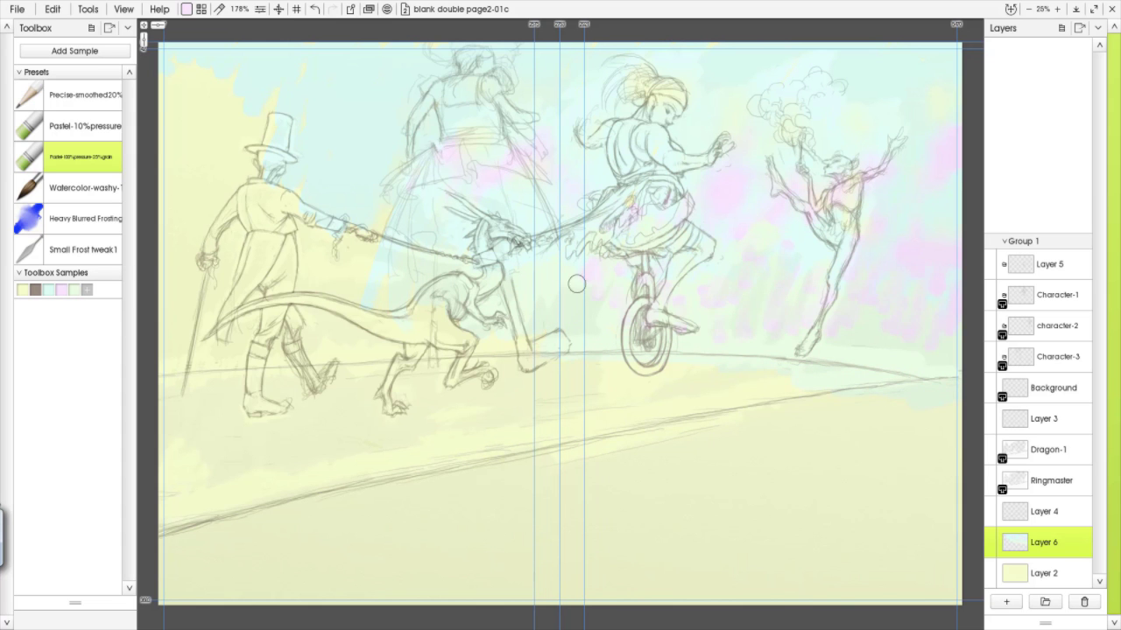
# Paint pale pink pastel strokes around the ringmaster and dragon and across the ground, with touches of aqua near the top hat
pyautogui.moveTo(171, 188); pyautogui.dragTo(229, 254)
pyautogui.moveTo(190, 132); pyautogui.dragTo(248, 159)
pyautogui.moveTo(358, 361)
pyautogui.mouseDown()
pyautogui.moveTo(341, 337)
pyautogui.moveTo(493, 355)
pyautogui.moveTo(335, 385)
pyautogui.moveTo(372, 375)
pyautogui.moveTo(406, 313)
pyautogui.mouseUp()
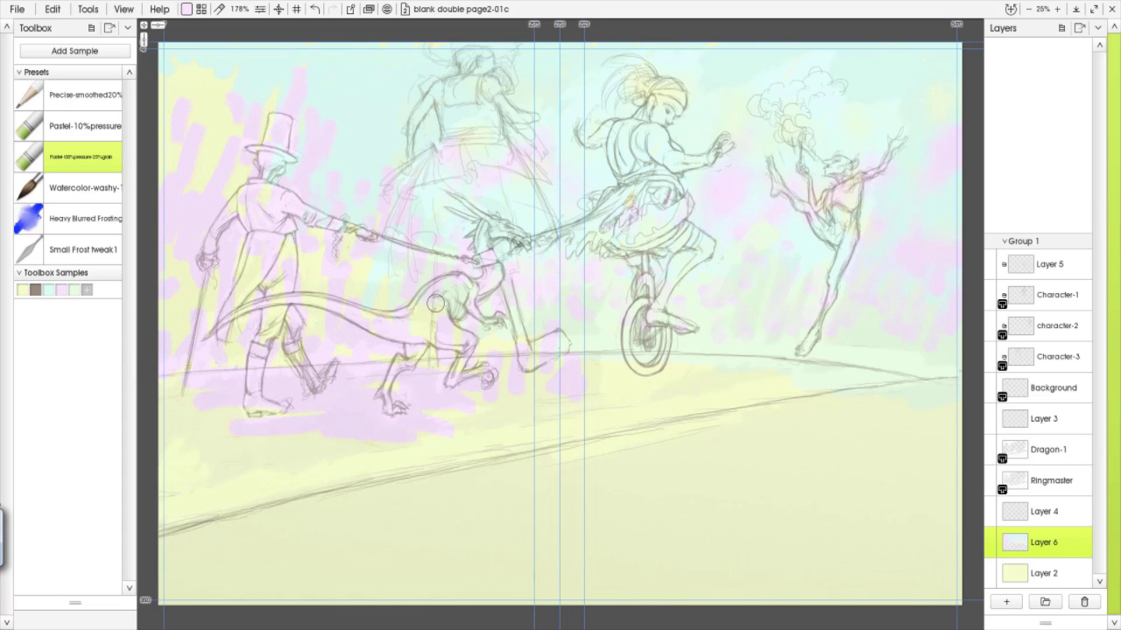
pyautogui.moveTo(483, 387)
pyautogui.mouseDown()
pyautogui.moveTo(323, 517)
pyautogui.moveTo(600, 402)
pyautogui.moveTo(868, 395)
pyautogui.moveTo(163, 426)
pyautogui.moveTo(180, 315)
pyautogui.mouseUp()
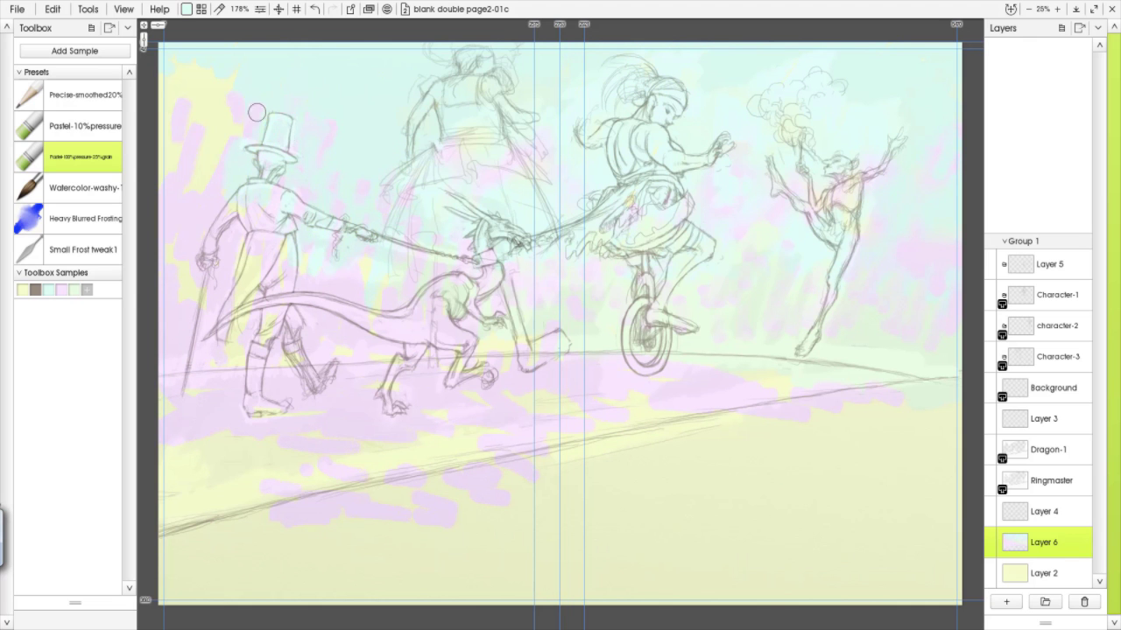
# Switch to the Heavy Blurred Frosting knife and increase its pressure slightly
pyautogui.click(85, 224)
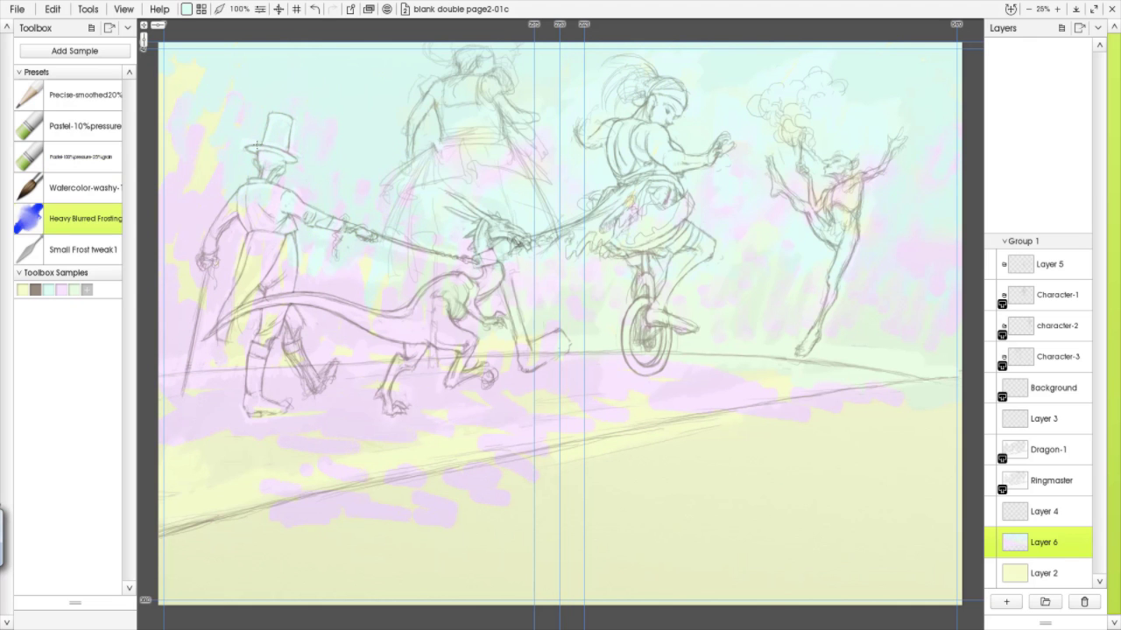
pyautogui.click(260, 8)
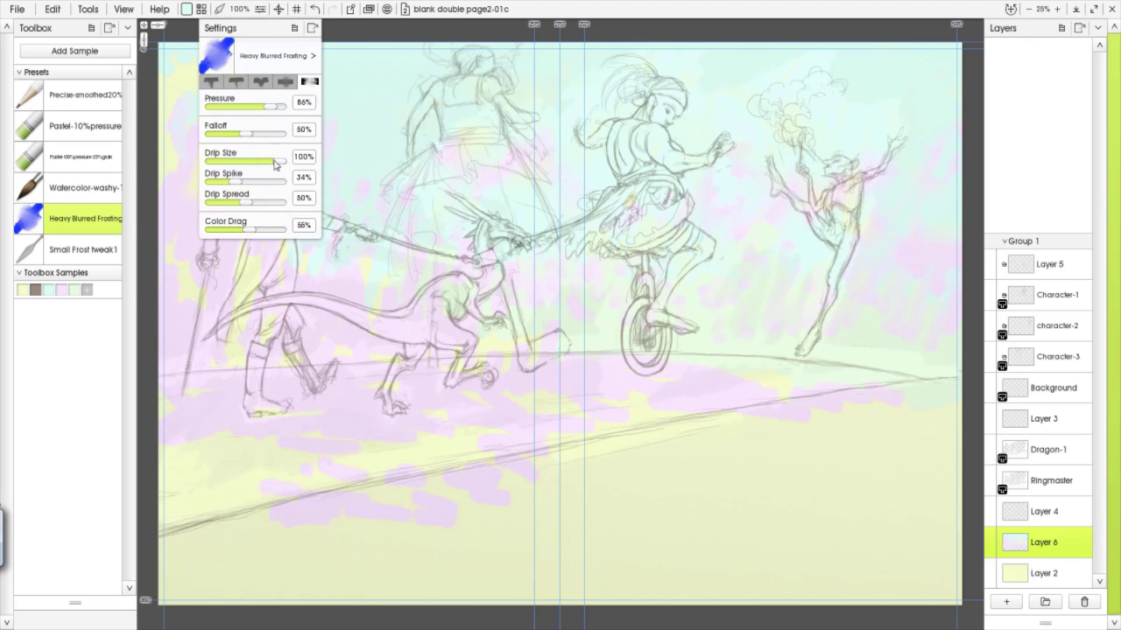
pyautogui.moveTo(274, 110); pyautogui.dragTo(279, 106)
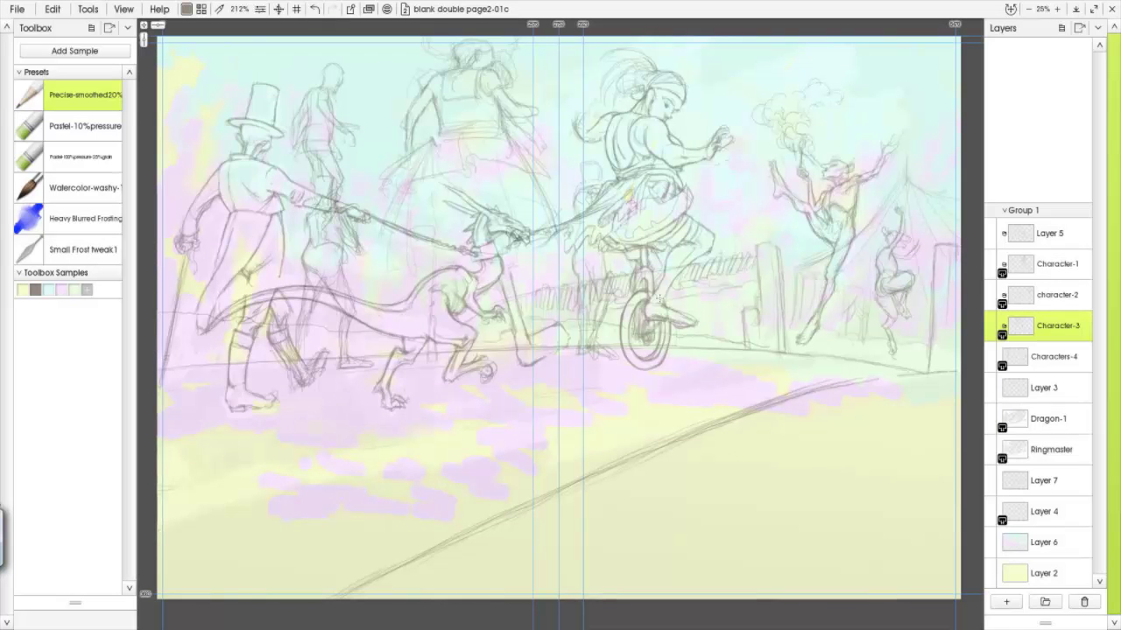
# Choose the Watercolor-washy brush and set the blend mode of Layer 8 to Multiply
pyautogui.click(94, 194)
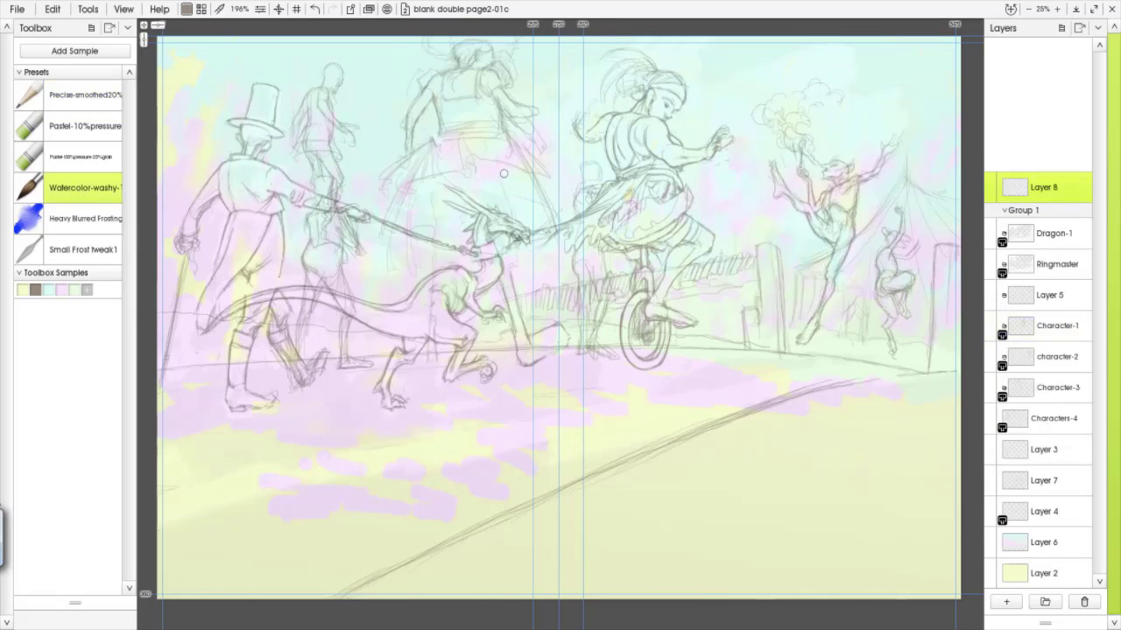
pyautogui.rightClick(1085, 189)
pyautogui.moveTo(942, 295)
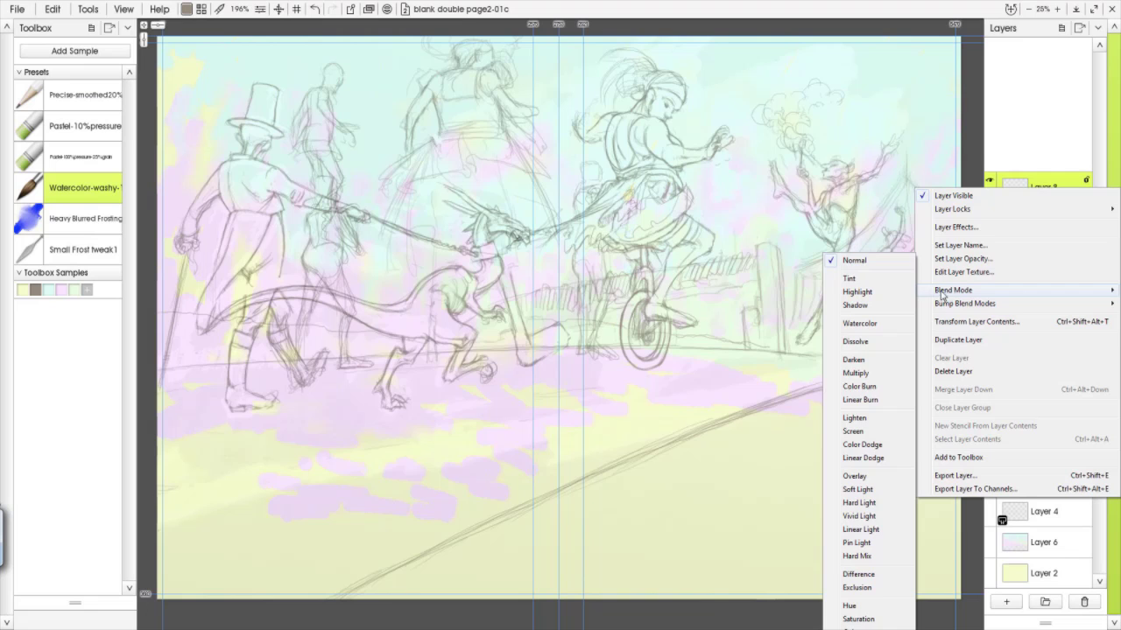
pyautogui.click(857, 373)
# Wash muted green (143, 200, 170) over the fence, gateposts, dragon, ringmaster's trousers and large skirted figure
pyautogui.click(186, 9)
pyautogui.click(153, 120)
pyautogui.click(147, 123)
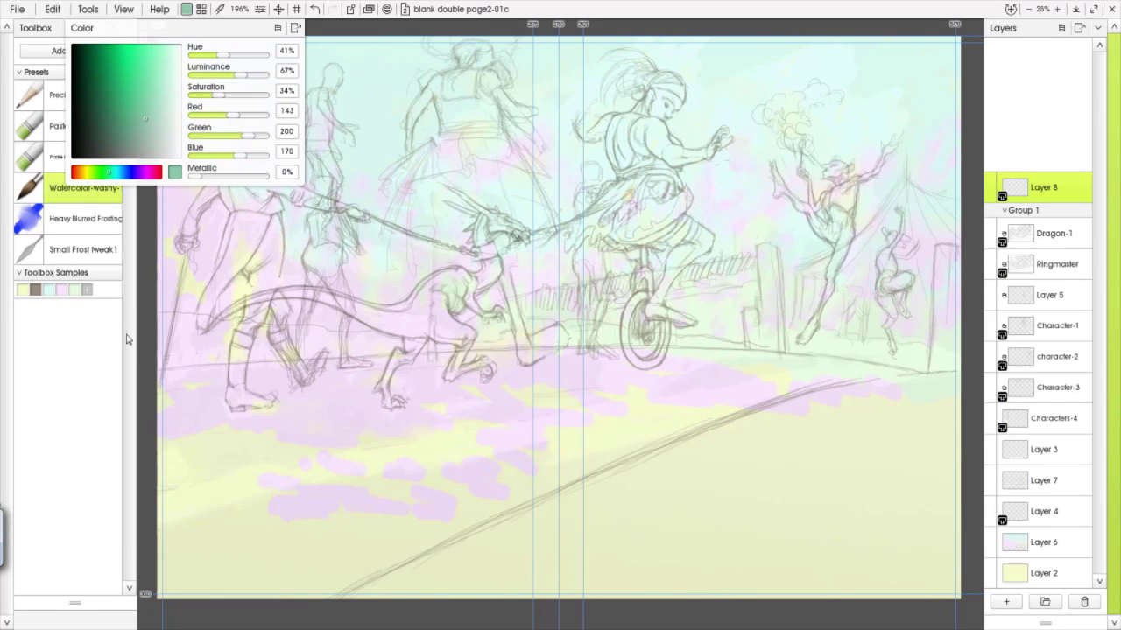
pyautogui.moveTo(760, 274)
pyautogui.mouseDown()
pyautogui.moveTo(563, 297)
pyautogui.moveTo(612, 319)
pyautogui.moveTo(768, 311)
pyautogui.moveTo(727, 334)
pyautogui.moveTo(517, 298)
pyautogui.moveTo(488, 330)
pyautogui.moveTo(942, 262)
pyautogui.moveTo(940, 332)
pyautogui.moveTo(951, 259)
pyautogui.moveTo(933, 367)
pyautogui.moveTo(944, 363)
pyautogui.moveTo(745, 265)
pyautogui.moveTo(764, 305)
pyautogui.moveTo(758, 269)
pyautogui.moveTo(722, 298)
pyautogui.moveTo(657, 282)
pyautogui.moveTo(520, 308)
pyautogui.moveTo(462, 331)
pyautogui.moveTo(708, 304)
pyautogui.moveTo(733, 333)
pyautogui.moveTo(762, 282)
pyautogui.mouseUp()
pyautogui.moveTo(948, 252); pyautogui.dragTo(937, 371)
pyautogui.moveTo(170, 367)
pyautogui.mouseDown()
pyautogui.moveTo(189, 320)
pyautogui.moveTo(267, 263)
pyautogui.moveTo(254, 359)
pyautogui.moveTo(630, 342)
pyautogui.moveTo(762, 354)
pyautogui.mouseUp()
pyautogui.moveTo(263, 99)
pyautogui.mouseDown()
pyautogui.moveTo(241, 162)
pyautogui.moveTo(205, 189)
pyautogui.moveTo(188, 237)
pyautogui.moveTo(256, 162)
pyautogui.moveTo(201, 325)
pyautogui.moveTo(332, 197)
pyautogui.moveTo(314, 161)
pyautogui.moveTo(332, 83)
pyautogui.moveTo(307, 350)
pyautogui.moveTo(258, 304)
pyautogui.moveTo(261, 242)
pyautogui.moveTo(350, 303)
pyautogui.moveTo(297, 289)
pyautogui.moveTo(399, 327)
pyautogui.moveTo(477, 271)
pyautogui.moveTo(438, 275)
pyautogui.moveTo(415, 319)
pyautogui.moveTo(342, 308)
pyautogui.moveTo(477, 273)
pyautogui.moveTo(484, 222)
pyautogui.mouseUp()
pyautogui.moveTo(451, 149)
pyautogui.mouseDown()
pyautogui.moveTo(450, 85)
pyautogui.moveTo(415, 152)
pyautogui.moveTo(436, 83)
pyautogui.moveTo(457, 78)
pyautogui.moveTo(426, 39)
pyautogui.moveTo(469, 80)
pyautogui.moveTo(486, 78)
pyautogui.moveTo(433, 170)
pyautogui.moveTo(393, 176)
pyautogui.moveTo(396, 219)
pyautogui.moveTo(449, 172)
pyautogui.moveTo(495, 178)
pyautogui.moveTo(511, 217)
pyautogui.moveTo(451, 132)
pyautogui.moveTo(423, 164)
pyautogui.moveTo(467, 163)
pyautogui.moveTo(474, 141)
pyautogui.moveTo(491, 178)
pyautogui.moveTo(454, 84)
pyautogui.moveTo(423, 100)
pyautogui.moveTo(476, 93)
pyautogui.moveTo(429, 44)
pyautogui.mouseUp()
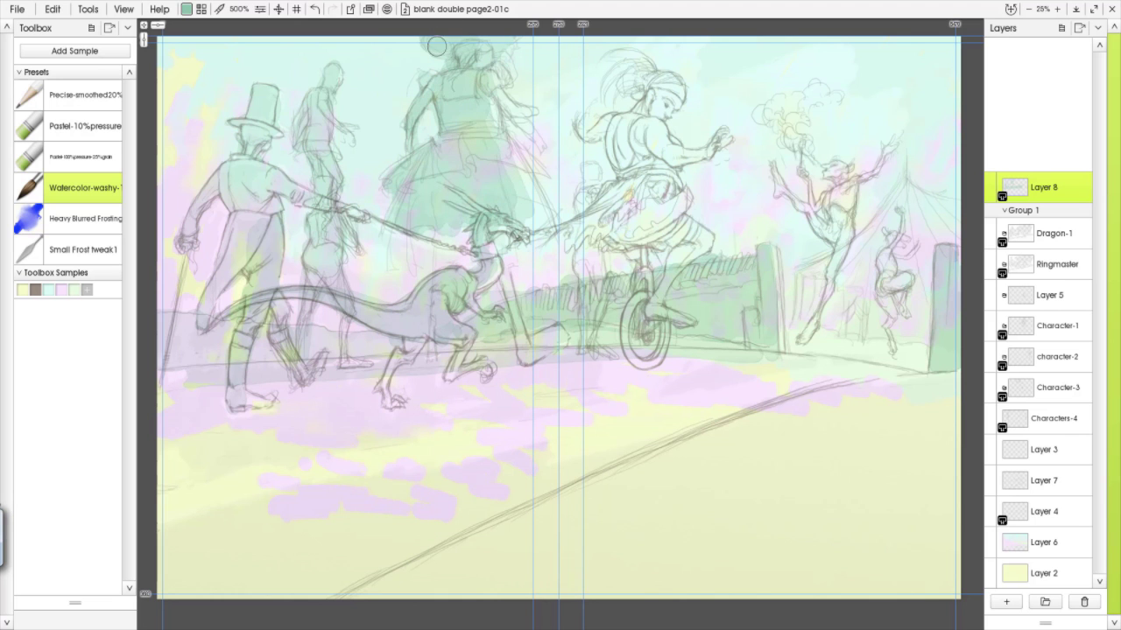
# Extend the muted green wash over the ringmaster's hat and vest, the unicyclist, the leaping dancer and the small background figure
pyautogui.moveTo(259, 92)
pyautogui.mouseDown()
pyautogui.moveTo(233, 123)
pyautogui.moveTo(238, 180)
pyautogui.moveTo(197, 210)
pyautogui.moveTo(233, 185)
pyautogui.moveTo(262, 230)
pyautogui.moveTo(234, 233)
pyautogui.moveTo(257, 253)
pyautogui.moveTo(239, 259)
pyautogui.moveTo(272, 309)
pyautogui.moveTo(300, 312)
pyautogui.moveTo(301, 290)
pyautogui.moveTo(389, 324)
pyautogui.moveTo(425, 315)
pyautogui.moveTo(387, 395)
pyautogui.moveTo(643, 177)
pyautogui.moveTo(618, 233)
pyautogui.moveTo(639, 183)
pyautogui.moveTo(621, 168)
pyautogui.moveTo(637, 129)
pyautogui.moveTo(601, 128)
pyautogui.moveTo(640, 122)
pyautogui.moveTo(650, 105)
pyautogui.moveTo(624, 72)
pyautogui.moveTo(673, 80)
pyautogui.moveTo(647, 145)
pyautogui.moveTo(696, 156)
pyautogui.moveTo(646, 142)
pyautogui.moveTo(643, 194)
pyautogui.moveTo(613, 184)
pyautogui.moveTo(576, 226)
pyautogui.moveTo(588, 234)
pyautogui.moveTo(660, 212)
pyautogui.moveTo(685, 246)
pyautogui.moveTo(662, 292)
pyautogui.moveTo(633, 309)
pyautogui.moveTo(641, 363)
pyautogui.mouseUp()
pyautogui.moveTo(793, 200)
pyautogui.mouseDown()
pyautogui.moveTo(835, 236)
pyautogui.moveTo(836, 187)
pyautogui.moveTo(824, 203)
pyautogui.moveTo(835, 170)
pyautogui.moveTo(828, 306)
pyautogui.mouseUp()
pyautogui.moveTo(879, 267); pyautogui.dragTo(891, 320)
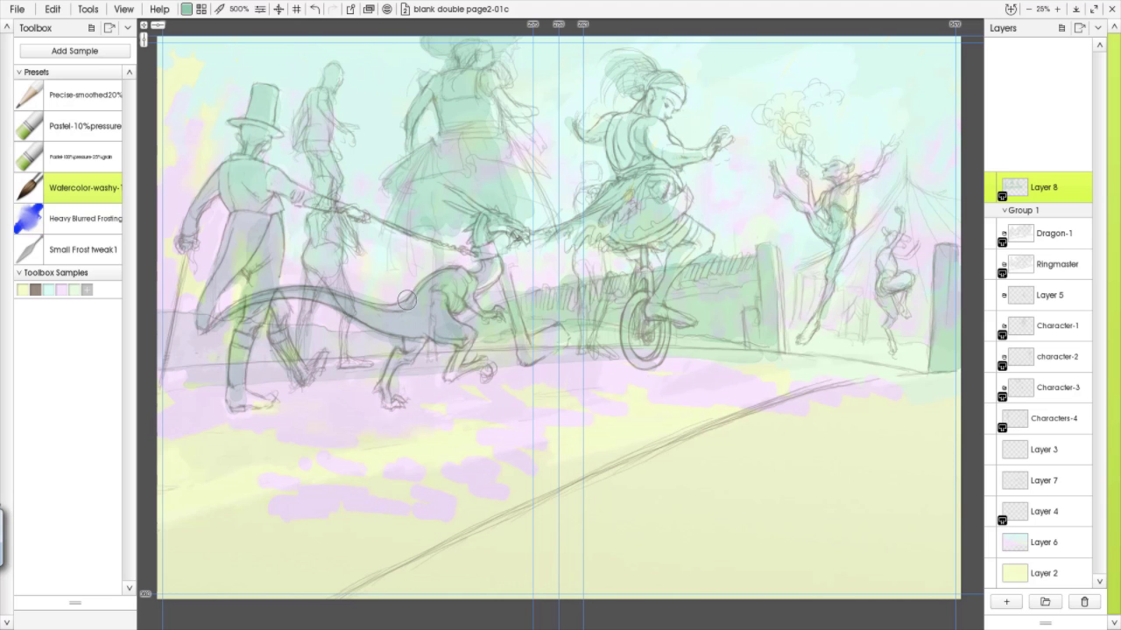
# Save the muted green as a toolbox sample and glaze a soft lavender over parts of the shaded figures
pyautogui.click(86, 289)
pyautogui.click(186, 9)
pyautogui.click(149, 123)
pyautogui.moveTo(149, 123); pyautogui.dragTo(163, 123)
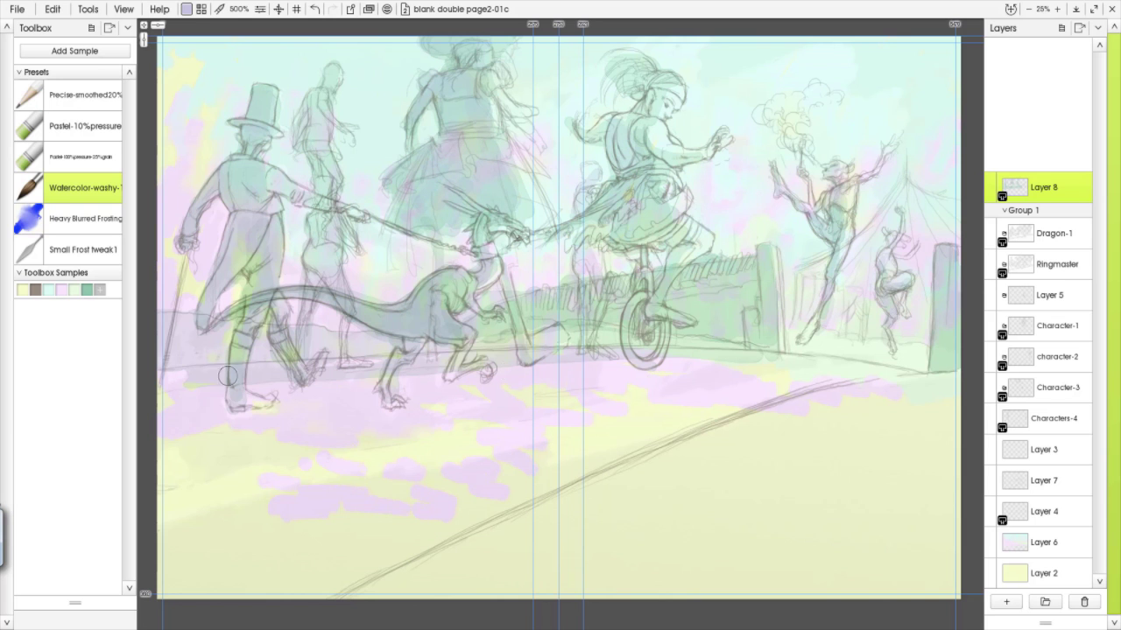
# Wash muted green shadow over the foreground of the left-hand page and soften it with the Heavy Blurred Frosting knife
pyautogui.click(87, 290)
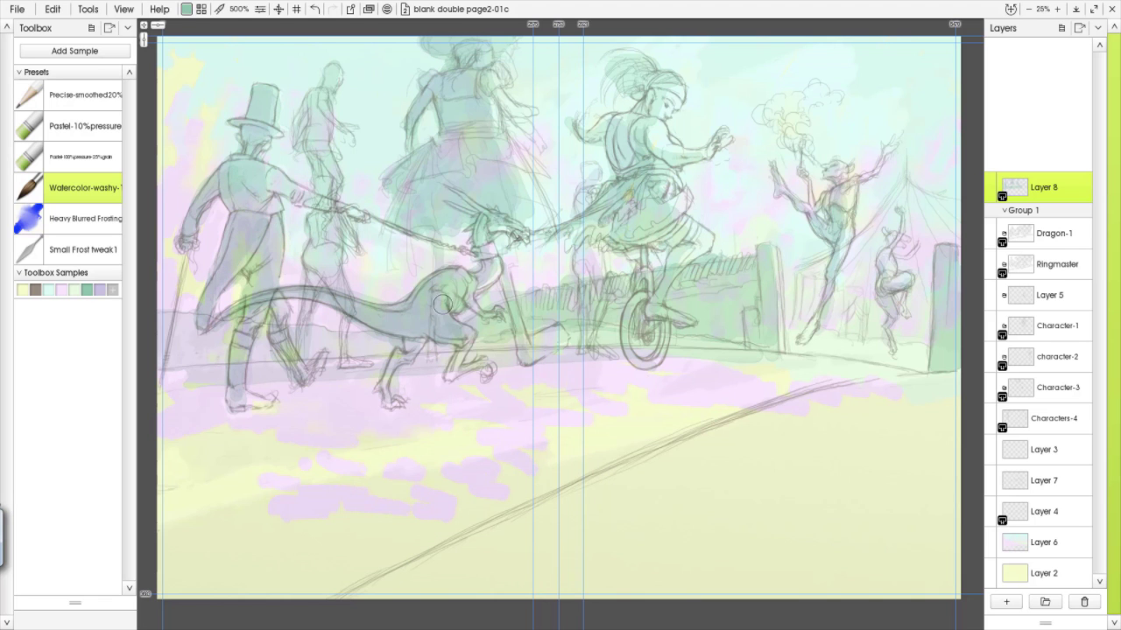
pyautogui.moveTo(175, 443)
pyautogui.mouseDown()
pyautogui.moveTo(189, 468)
pyautogui.moveTo(202, 379)
pyautogui.moveTo(245, 468)
pyautogui.moveTo(218, 385)
pyautogui.moveTo(350, 440)
pyautogui.moveTo(153, 565)
pyautogui.moveTo(200, 583)
pyautogui.moveTo(399, 547)
pyautogui.moveTo(356, 450)
pyautogui.moveTo(526, 507)
pyautogui.moveTo(596, 469)
pyautogui.mouseUp()
pyautogui.click(260, 9)
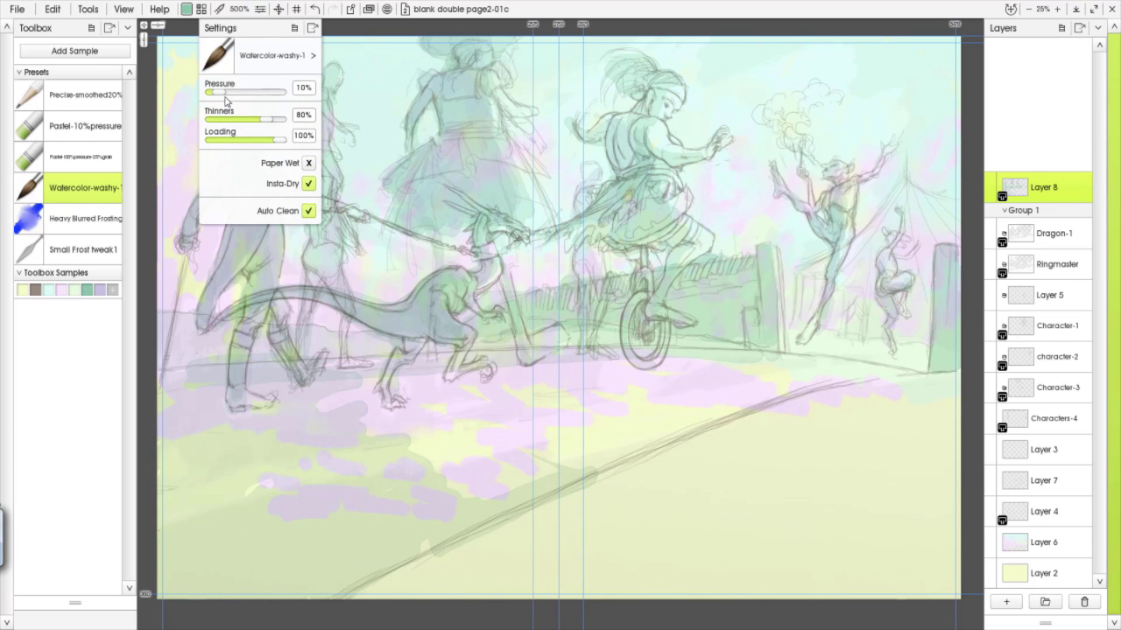
pyautogui.click(80, 219)
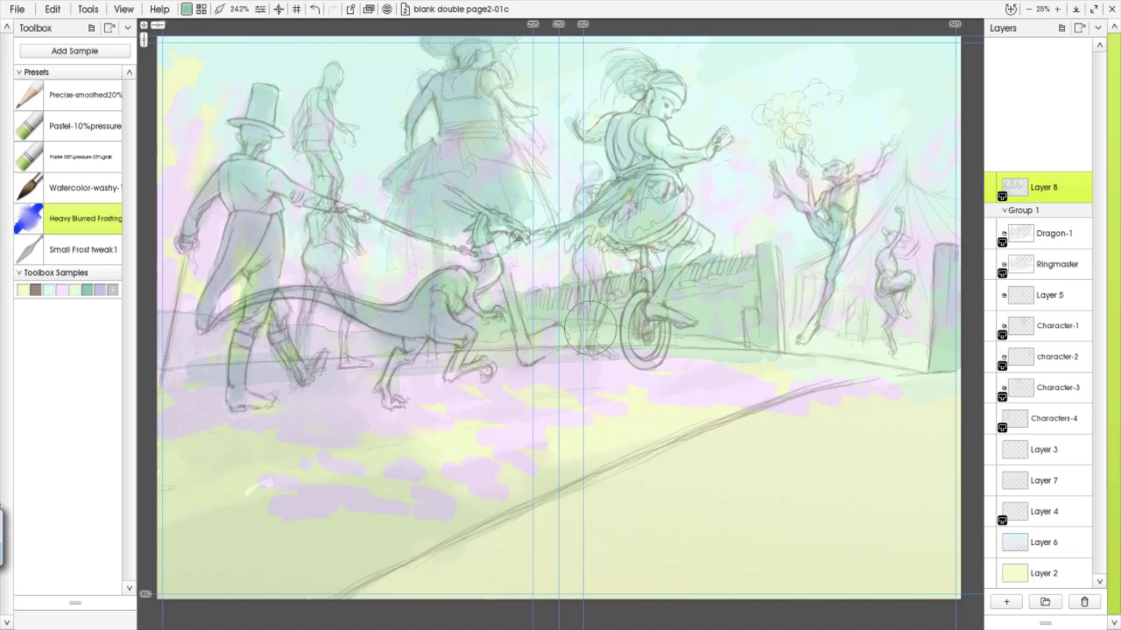
# Fill the ringmaster's tailcoat with opaque crimson-pink pastel on Layer 3
pyautogui.click(990, 481)
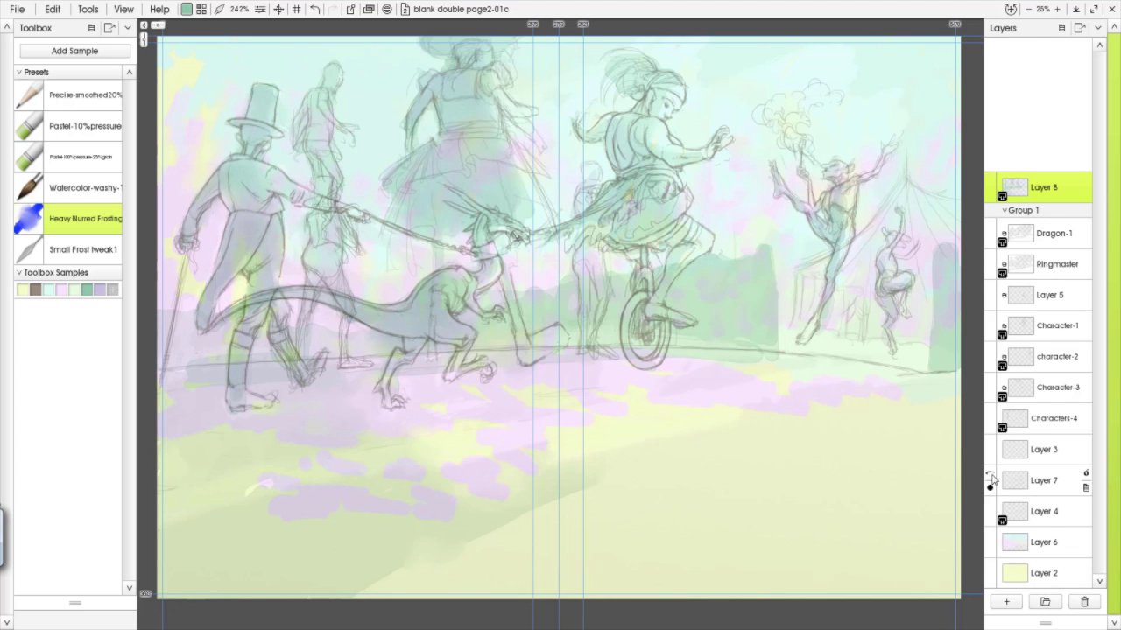
pyautogui.click(991, 480)
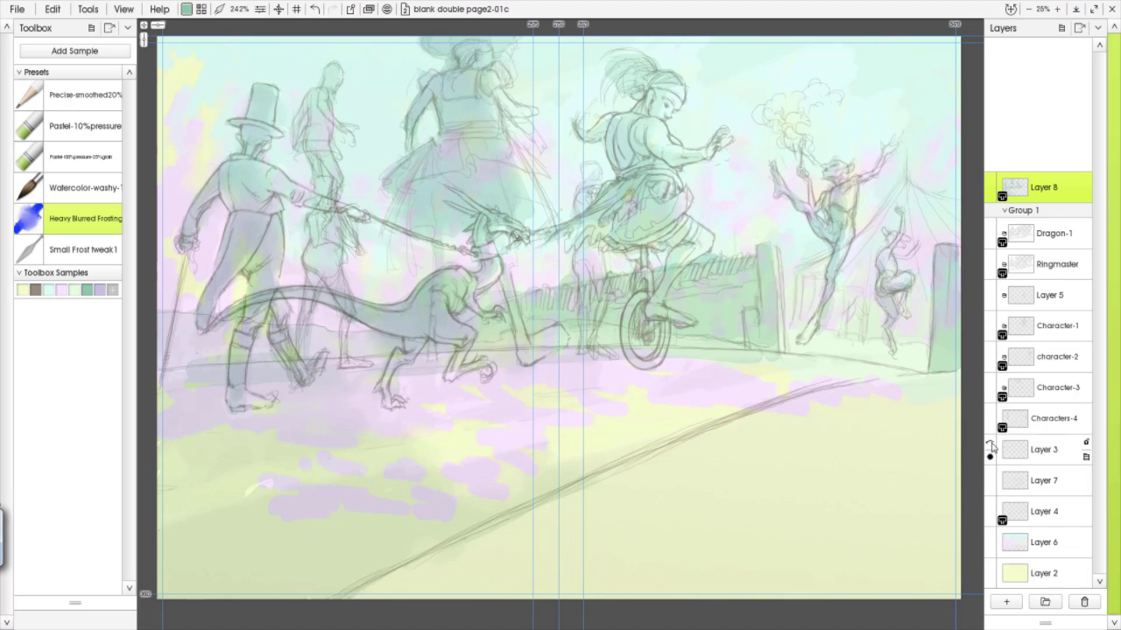
pyautogui.click(1038, 451)
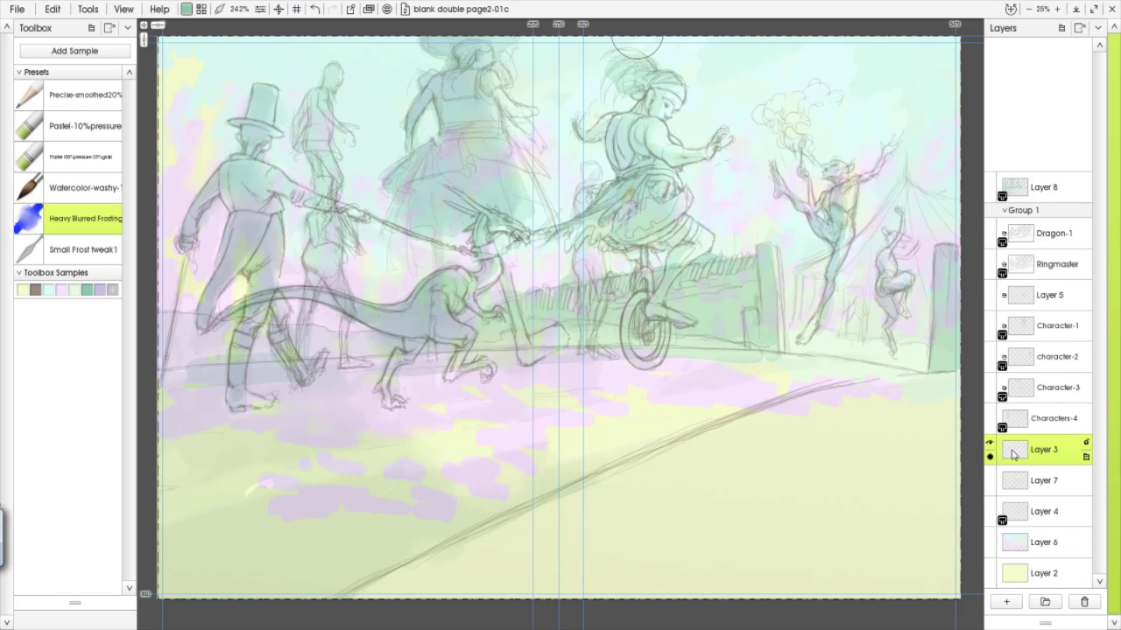
pyautogui.click(98, 161)
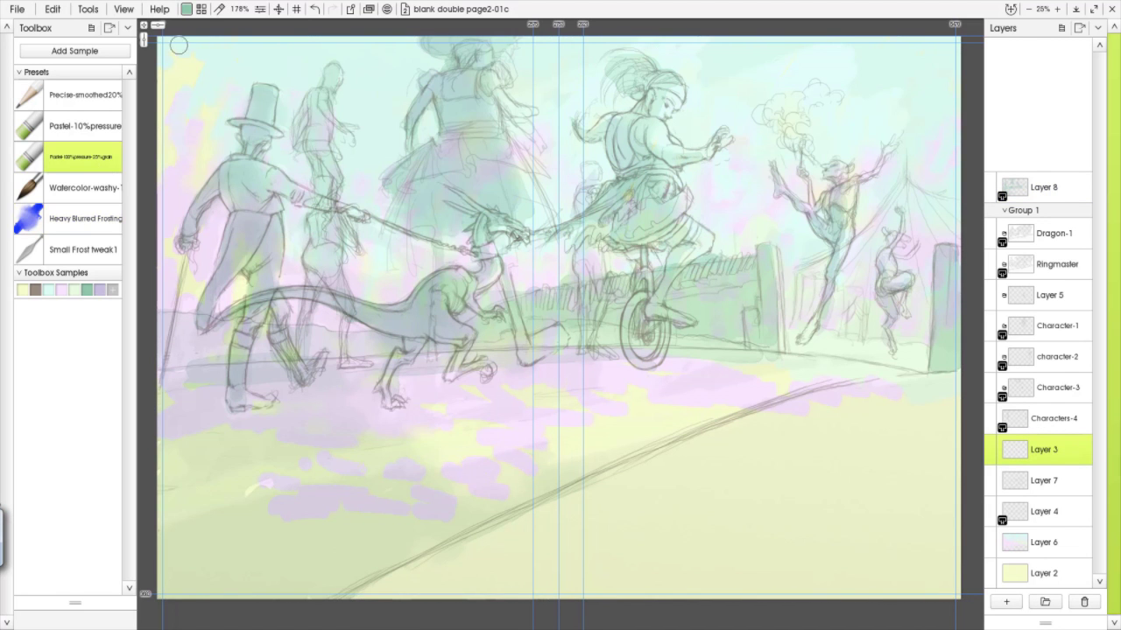
pyautogui.click(185, 9)
pyautogui.click(175, 172)
pyautogui.moveTo(273, 192)
pyautogui.mouseDown()
pyautogui.moveTo(238, 210)
pyautogui.moveTo(235, 263)
pyautogui.moveTo(261, 219)
pyautogui.moveTo(225, 264)
pyautogui.moveTo(263, 197)
pyautogui.moveTo(276, 208)
pyautogui.moveTo(206, 188)
pyautogui.moveTo(225, 175)
pyautogui.moveTo(331, 205)
pyautogui.mouseUp()
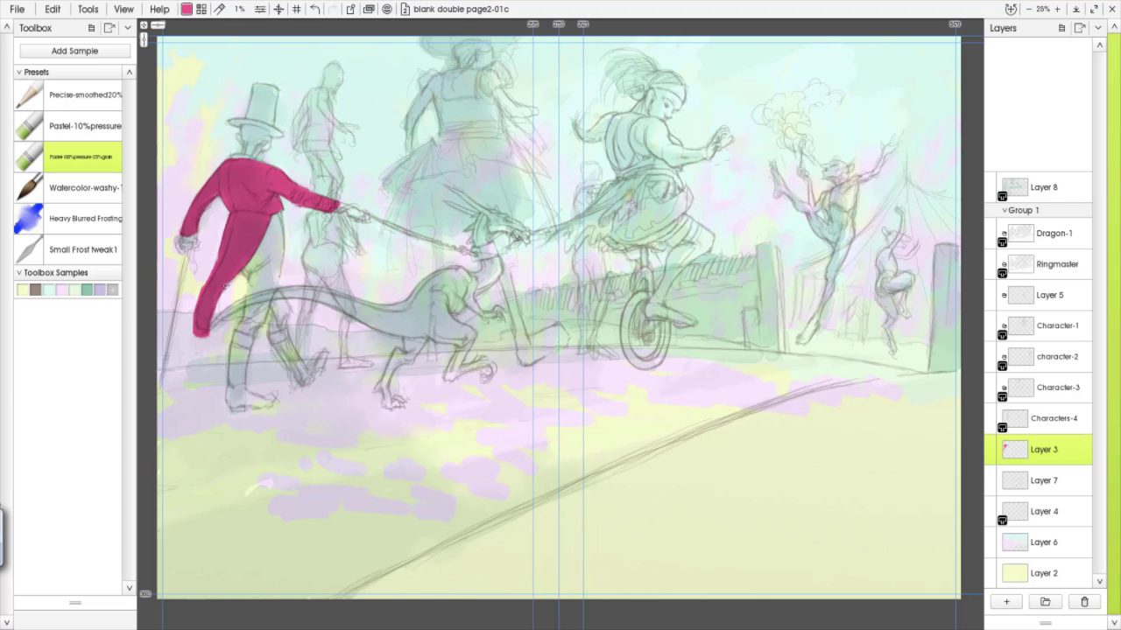
pyautogui.moveTo(221, 305)
pyautogui.mouseDown()
pyautogui.moveTo(200, 339)
pyautogui.moveTo(186, 310)
pyautogui.moveTo(193, 329)
pyautogui.moveTo(219, 247)
pyautogui.mouseUp()
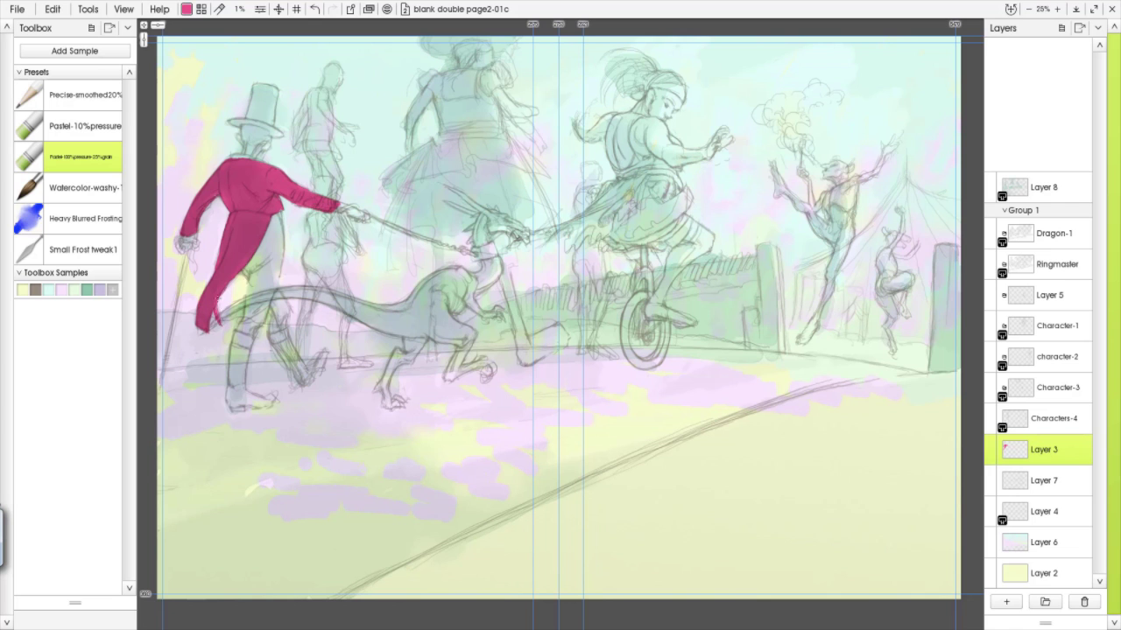
# Save an off-white (251, 255, 245) as a toolbox sample and paint the ringmaster's trousers with it in pastel
pyautogui.click(75, 291)
pyautogui.click(187, 9)
pyautogui.click(96, 172)
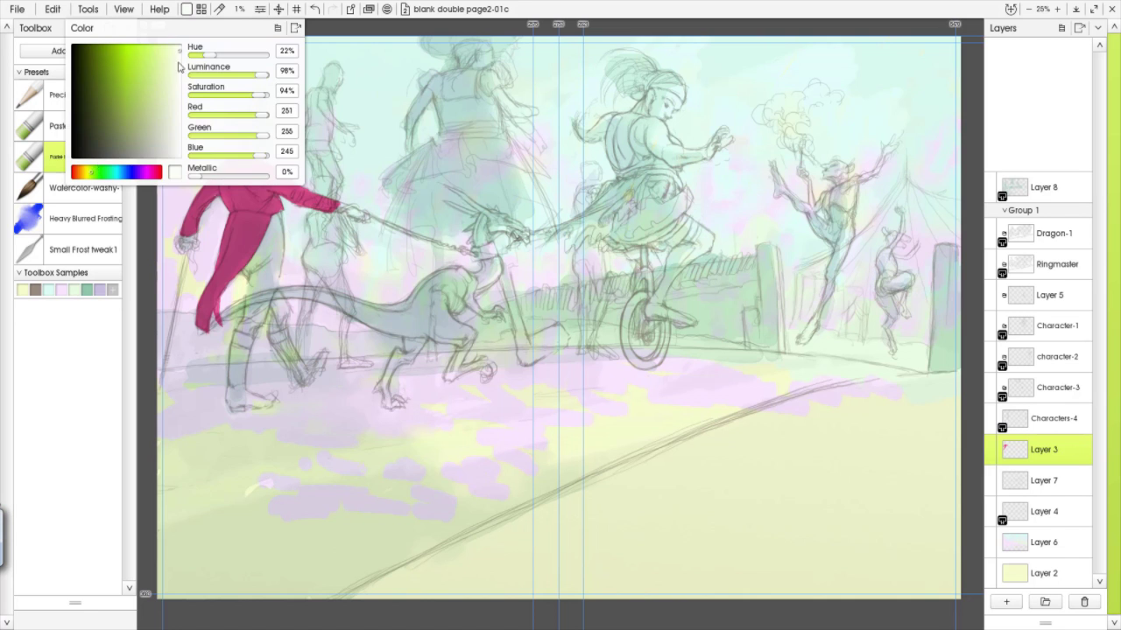
pyautogui.press(']')
pyautogui.press(']')
pyautogui.press(']')
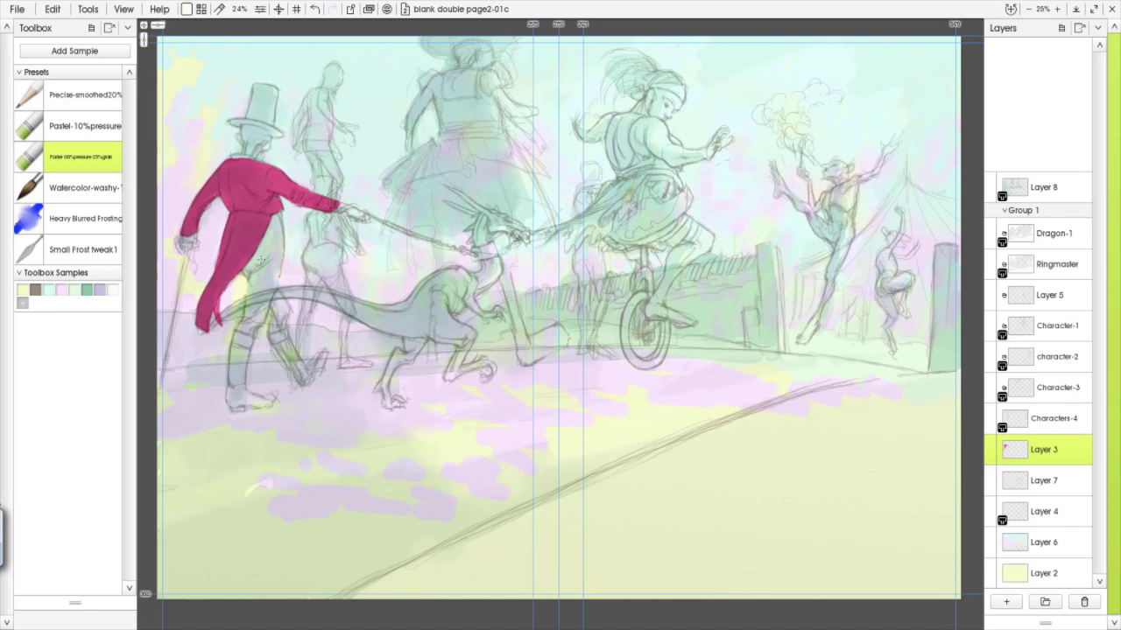
pyautogui.moveTo(280, 233); pyautogui.dragTo(252, 314)
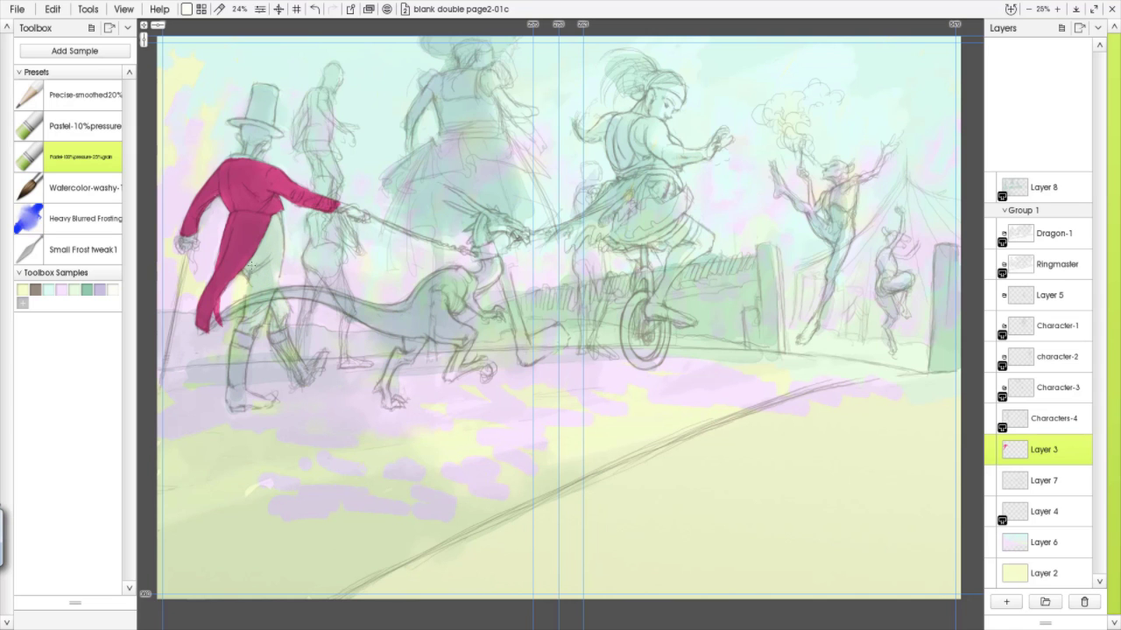
# Sample the coat's pink, deepen it to a stronger crimson and touch up the ringmaster's coat tails and sleeve
pyautogui.click(186, 9)
pyautogui.click(246, 222)
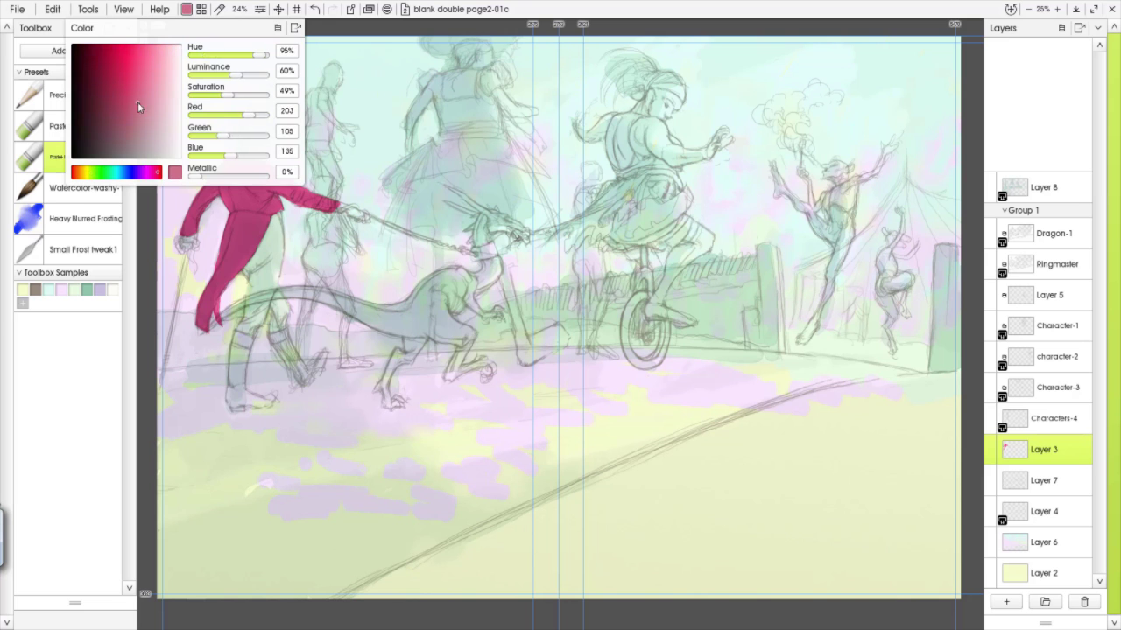
pyautogui.click(186, 8)
pyautogui.moveTo(143, 102); pyautogui.dragTo(143, 93)
pyautogui.click(247, 239)
pyautogui.moveTo(248, 239); pyautogui.dragTo(265, 225)
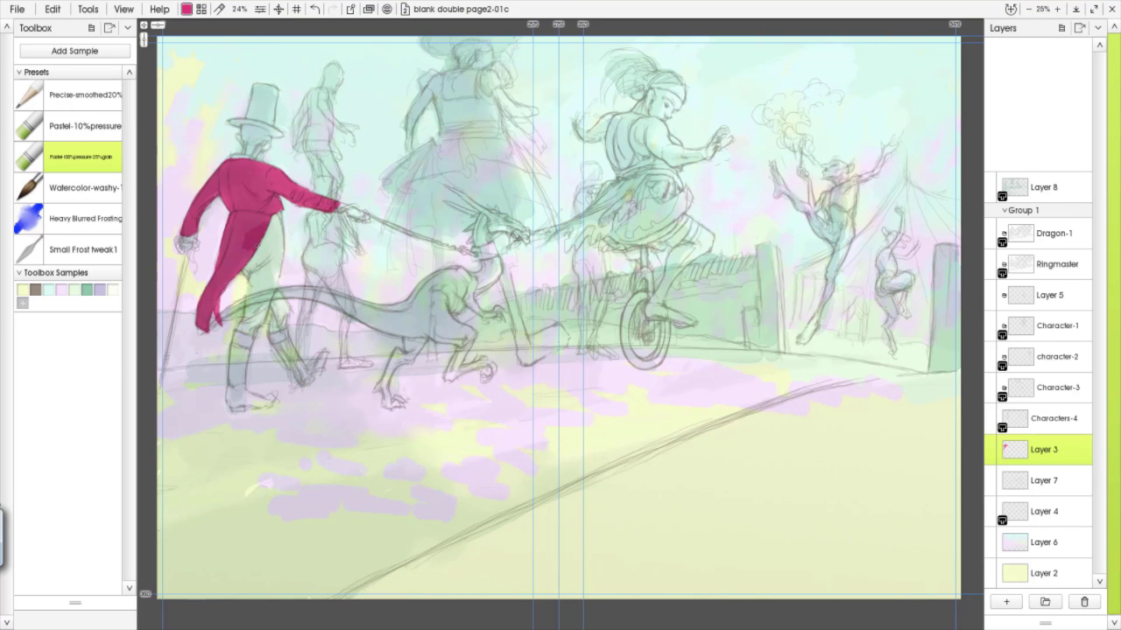
pyautogui.moveTo(238, 263); pyautogui.dragTo(235, 263)
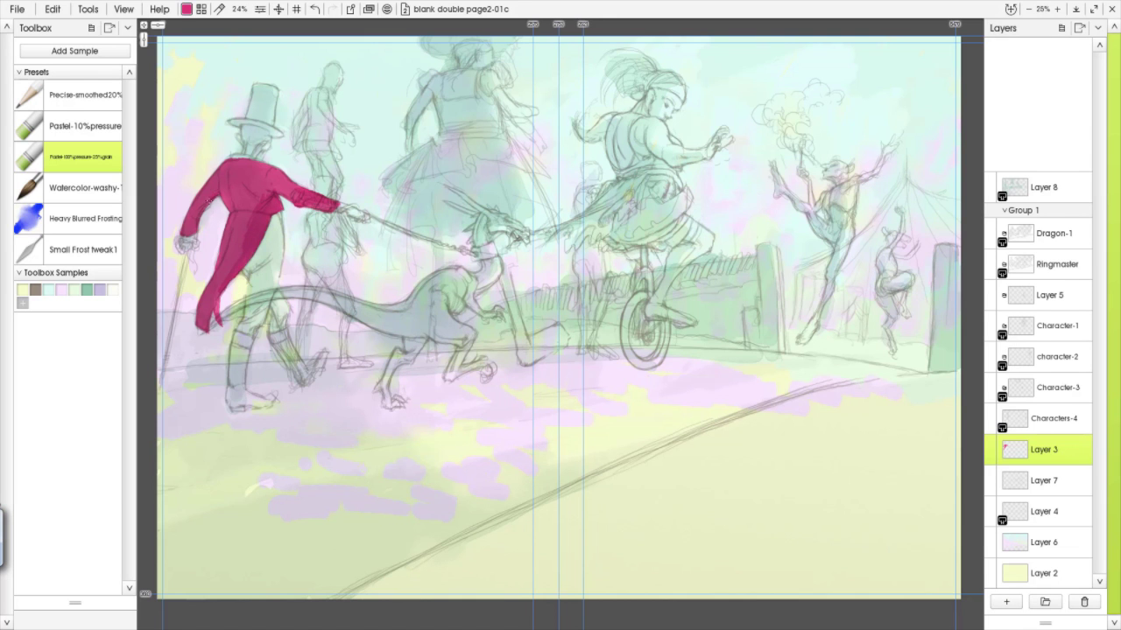
# Even out the ringmaster's coat in crimson with Layer 3's transparency locked, and save the crimson as a toolbox sample
pyautogui.click(1085, 443)
pyautogui.click(1042, 458)
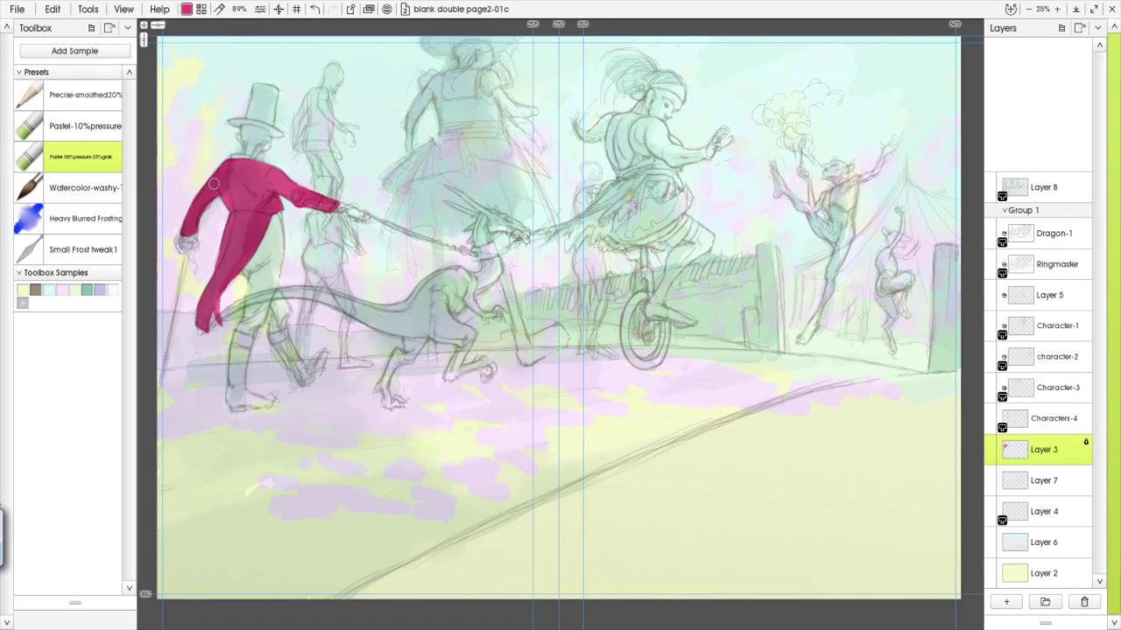
pyautogui.moveTo(234, 203)
pyautogui.mouseDown()
pyautogui.moveTo(320, 189)
pyautogui.moveTo(254, 214)
pyautogui.moveTo(225, 275)
pyautogui.moveTo(219, 231)
pyautogui.moveTo(212, 327)
pyautogui.mouseUp()
pyautogui.click(22, 302)
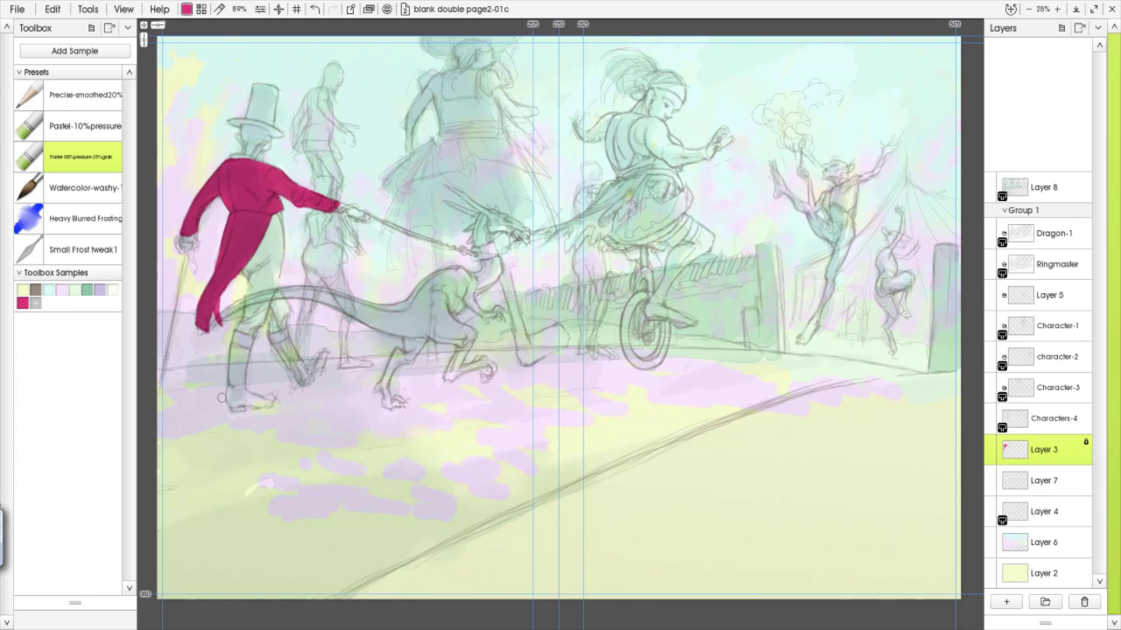
# Paint the ringmaster's top hat and both boots with the saved grey-brown sample
pyautogui.click(34, 299)
pyautogui.moveTo(258, 89)
pyautogui.mouseDown()
pyautogui.moveTo(252, 109)
pyautogui.moveTo(267, 91)
pyautogui.moveTo(265, 114)
pyautogui.mouseUp()
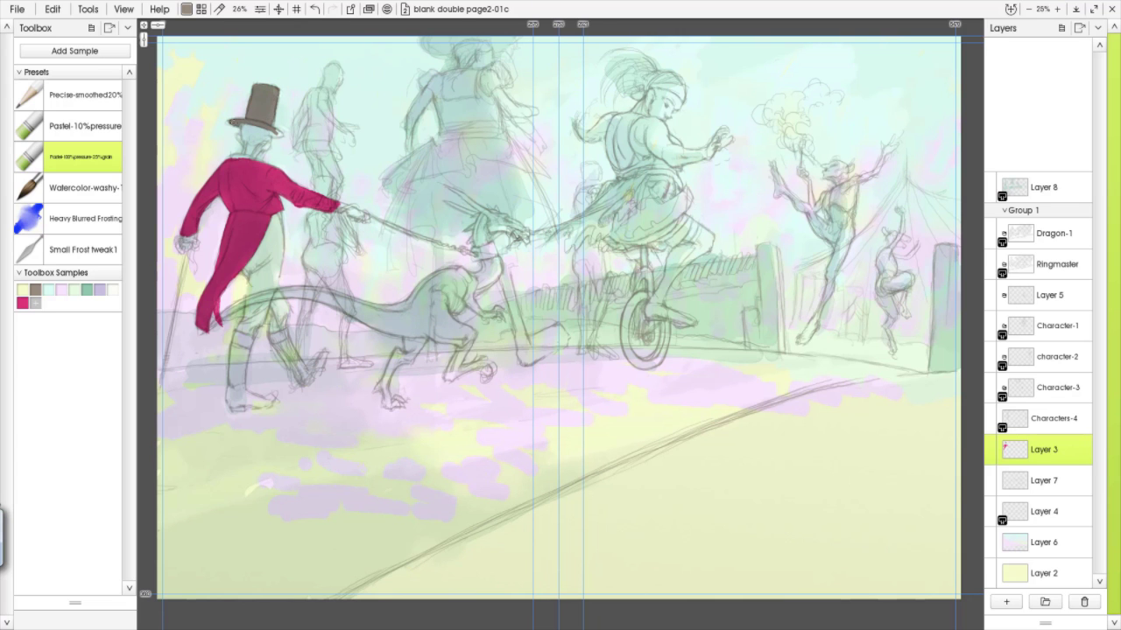
pyautogui.moveTo(253, 366)
pyautogui.mouseDown()
pyautogui.moveTo(233, 361)
pyautogui.moveTo(236, 348)
pyautogui.moveTo(229, 401)
pyautogui.mouseUp()
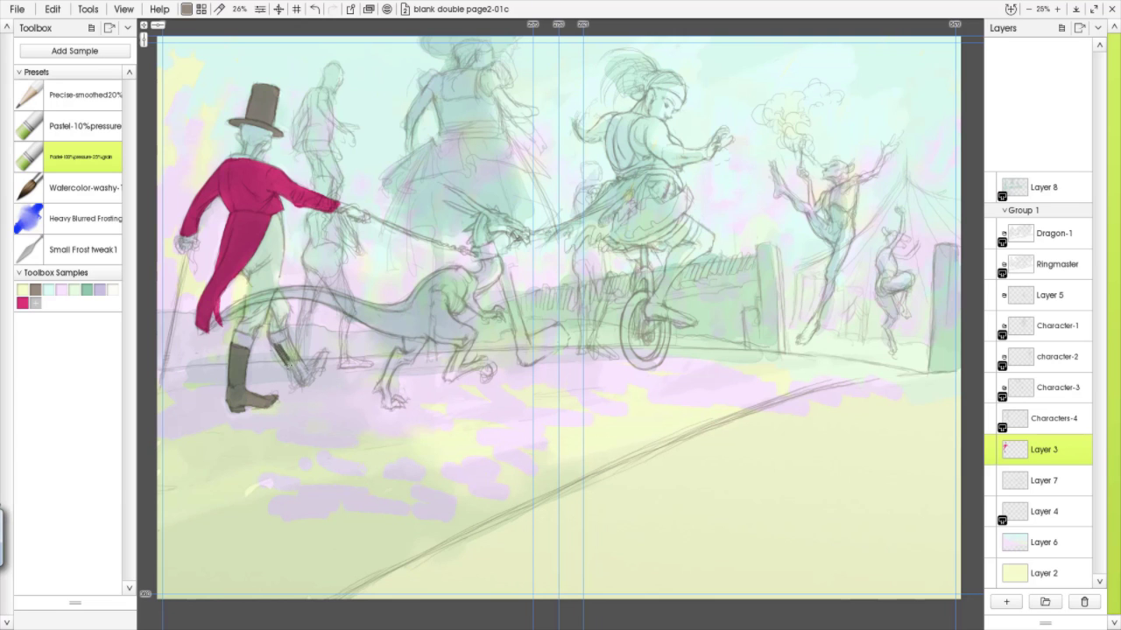
pyautogui.moveTo(298, 368)
pyautogui.mouseDown()
pyautogui.moveTo(291, 354)
pyautogui.moveTo(301, 359)
pyautogui.mouseUp()
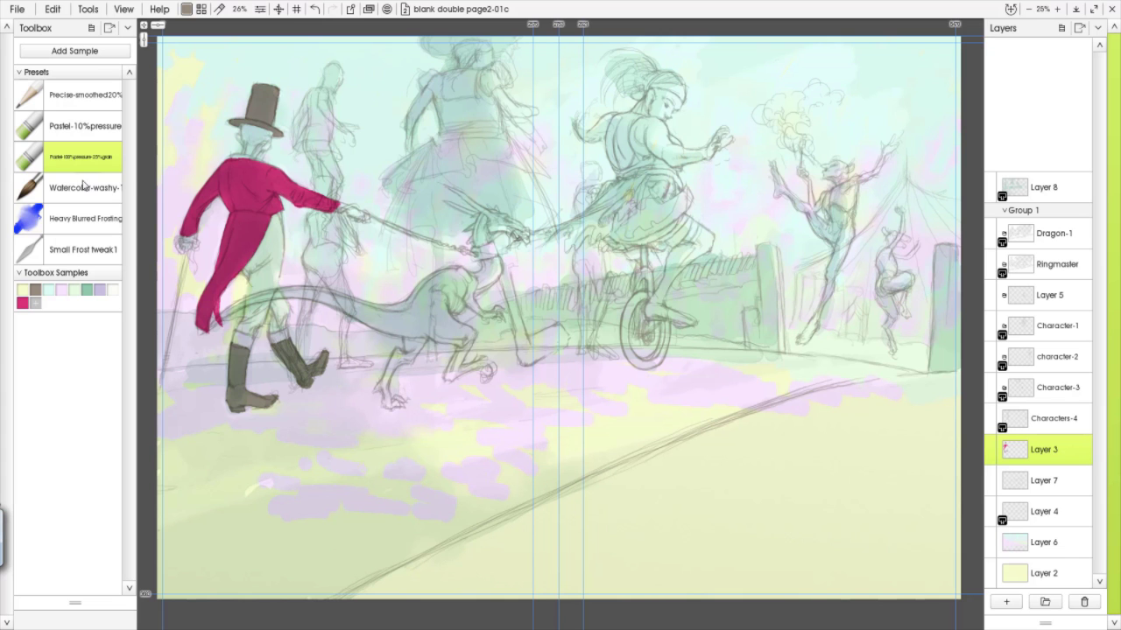
# Paint the boot tops orange-brown, save that colour as a sample, and paint the coat cuffs dark grey
pyautogui.click(120, 97)
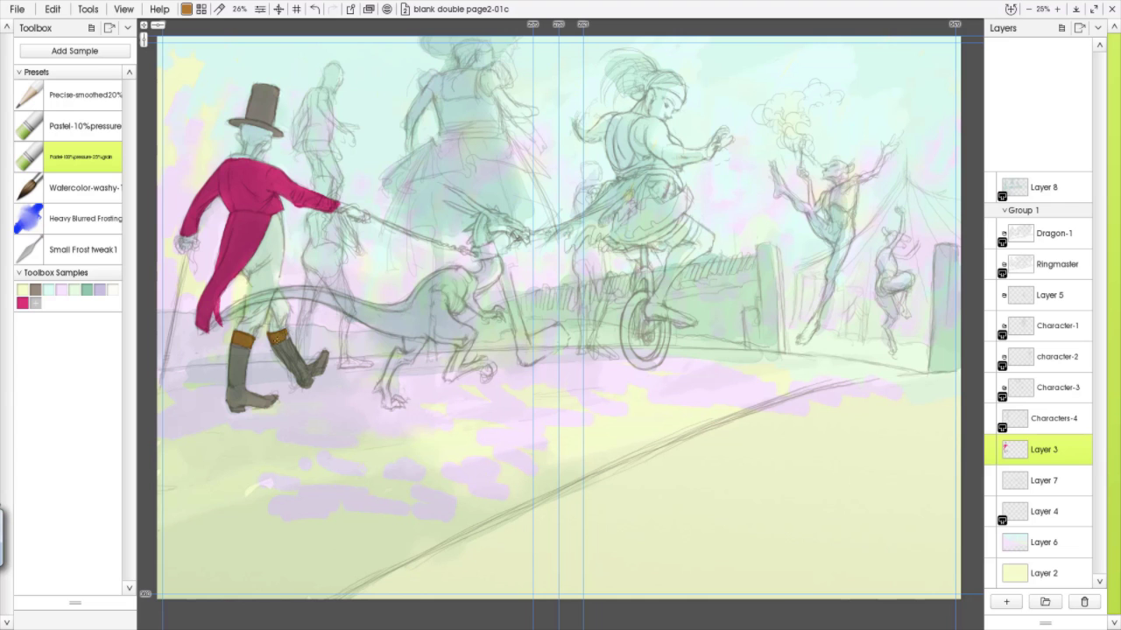
pyautogui.click(35, 303)
pyautogui.click(187, 9)
pyautogui.moveTo(101, 153); pyautogui.dragTo(104, 156)
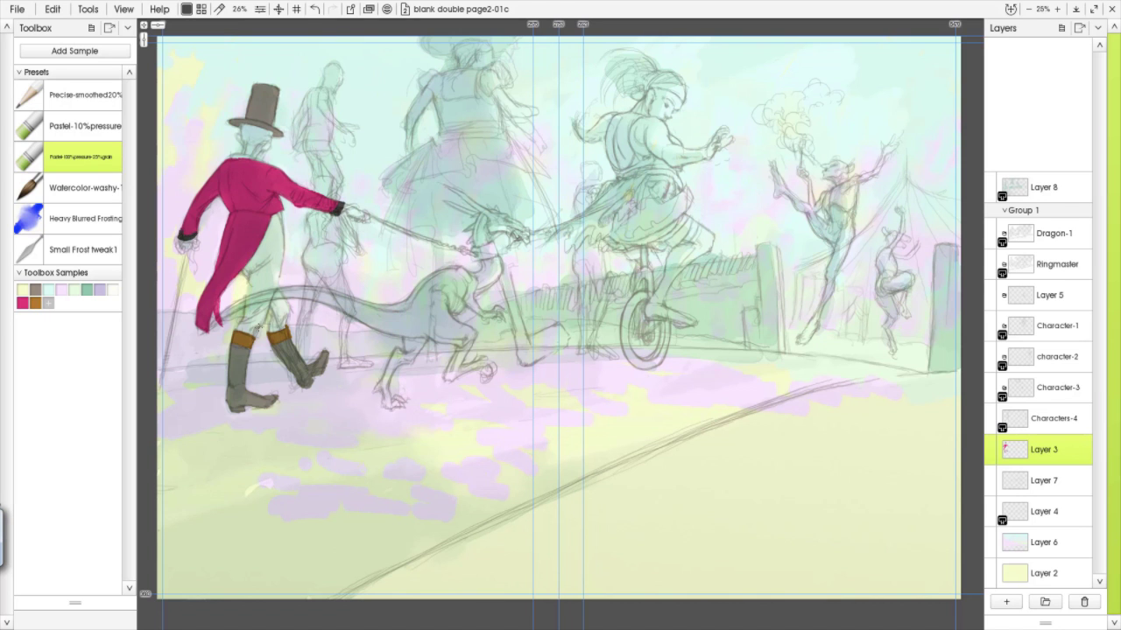
# Darken the ringmaster's top hat and boots to near-black with Layer 3's transparency locked, and unlock it again
pyautogui.click(1085, 450)
pyautogui.click(1044, 466)
pyautogui.moveTo(261, 98)
pyautogui.mouseDown()
pyautogui.moveTo(291, 104)
pyautogui.moveTo(231, 120)
pyautogui.moveTo(289, 121)
pyautogui.mouseUp()
pyautogui.moveTo(279, 410)
pyautogui.mouseDown()
pyautogui.moveTo(231, 372)
pyautogui.moveTo(227, 351)
pyautogui.moveTo(278, 359)
pyautogui.moveTo(294, 342)
pyautogui.moveTo(267, 355)
pyautogui.moveTo(315, 385)
pyautogui.mouseUp()
pyautogui.click(1085, 450)
pyautogui.click(1044, 466)
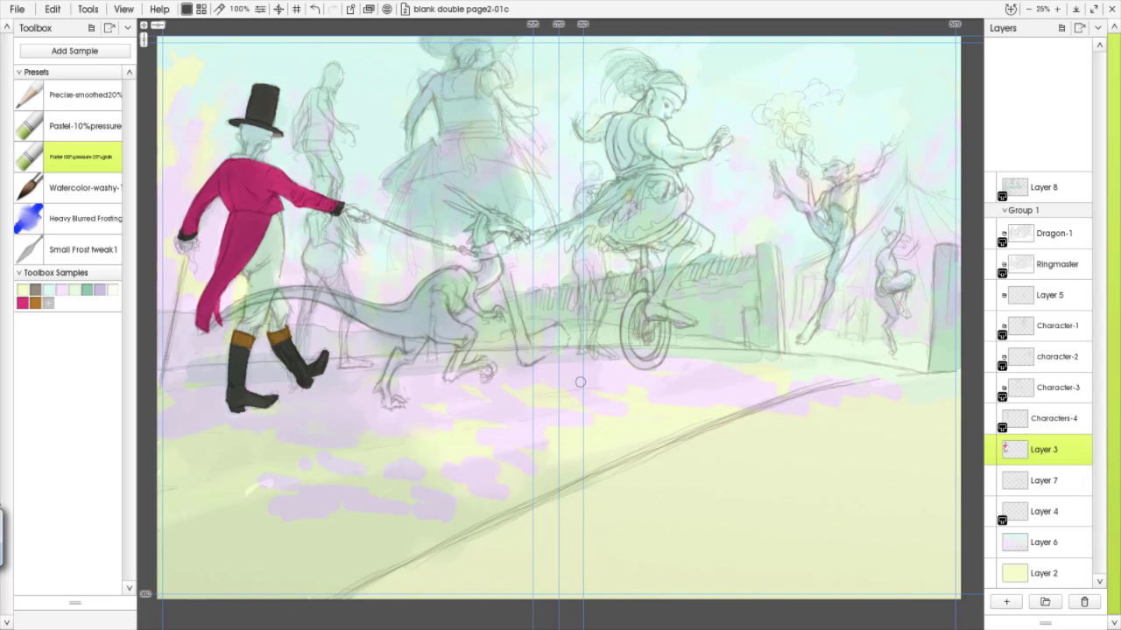
# Add a new layer above Layer 3 and block in the dragon's body and head with the saved orange-brown
pyautogui.click(1042, 480)
pyautogui.click(1006, 601)
pyautogui.click(35, 302)
pyautogui.moveTo(442, 282)
pyautogui.mouseDown()
pyautogui.moveTo(412, 311)
pyautogui.moveTo(457, 275)
pyautogui.moveTo(457, 307)
pyautogui.moveTo(433, 332)
pyautogui.moveTo(470, 334)
pyautogui.moveTo(455, 339)
pyautogui.moveTo(467, 345)
pyautogui.moveTo(454, 371)
pyautogui.moveTo(503, 374)
pyautogui.mouseUp()
pyautogui.moveTo(405, 331)
pyautogui.mouseDown()
pyautogui.moveTo(415, 303)
pyautogui.moveTo(497, 264)
pyautogui.moveTo(464, 304)
pyautogui.moveTo(485, 281)
pyautogui.moveTo(475, 236)
pyautogui.moveTo(509, 223)
pyautogui.moveTo(524, 232)
pyautogui.moveTo(477, 219)
pyautogui.mouseUp()
# Finish the dragon's tail, legs, foreclaws and horns in orange-brown with a smaller pastel, tidying the tail's edges
pyautogui.press('[')
pyautogui.press('[')
pyautogui.moveTo(179, 348)
pyautogui.mouseDown()
pyautogui.moveTo(277, 295)
pyautogui.moveTo(357, 305)
pyautogui.moveTo(342, 297)
pyautogui.moveTo(370, 323)
pyautogui.moveTo(408, 308)
pyautogui.mouseUp()
pyautogui.moveTo(399, 355)
pyautogui.mouseDown()
pyautogui.moveTo(390, 407)
pyautogui.moveTo(404, 401)
pyautogui.mouseUp()
pyautogui.moveTo(1054, 420); pyautogui.dragTo(1054, 415)
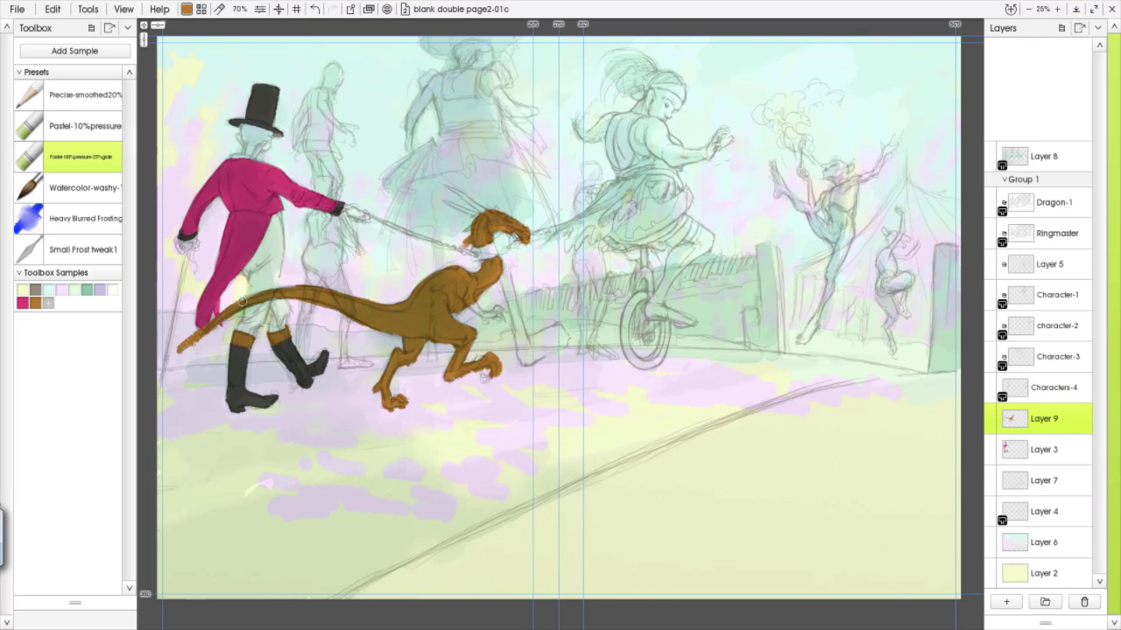
pyautogui.moveTo(180, 352); pyautogui.dragTo(215, 326)
pyautogui.moveTo(350, 305); pyautogui.dragTo(374, 324)
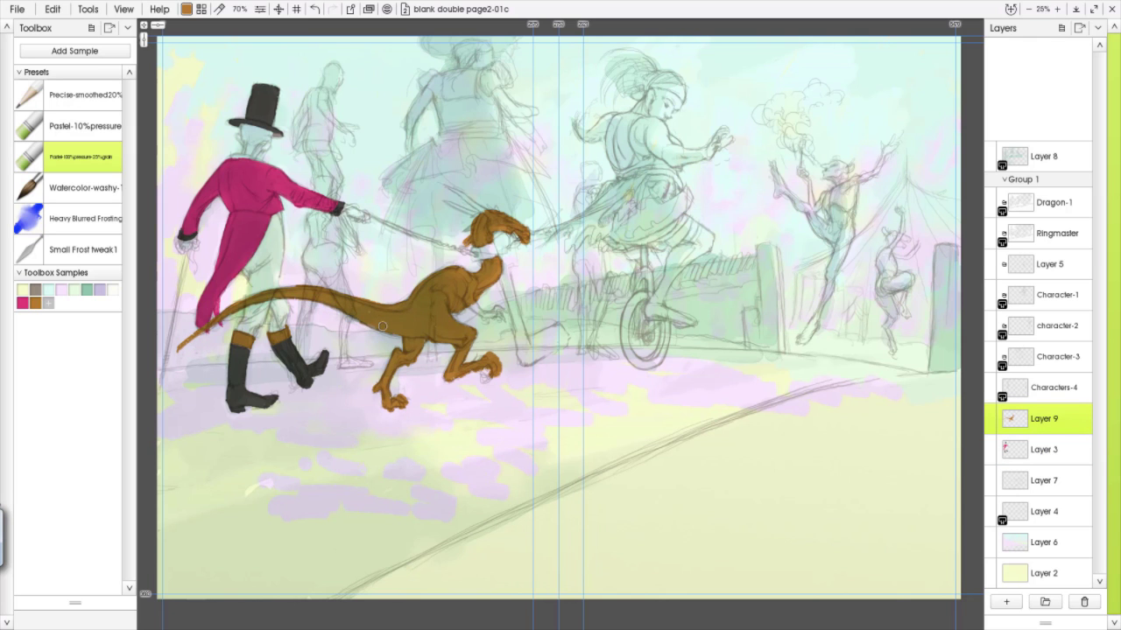
pyautogui.moveTo(462, 282); pyautogui.dragTo(510, 315)
pyautogui.moveTo(457, 185)
pyautogui.mouseDown()
pyautogui.moveTo(502, 220)
pyautogui.moveTo(453, 208)
pyautogui.moveTo(500, 224)
pyautogui.mouseUp()
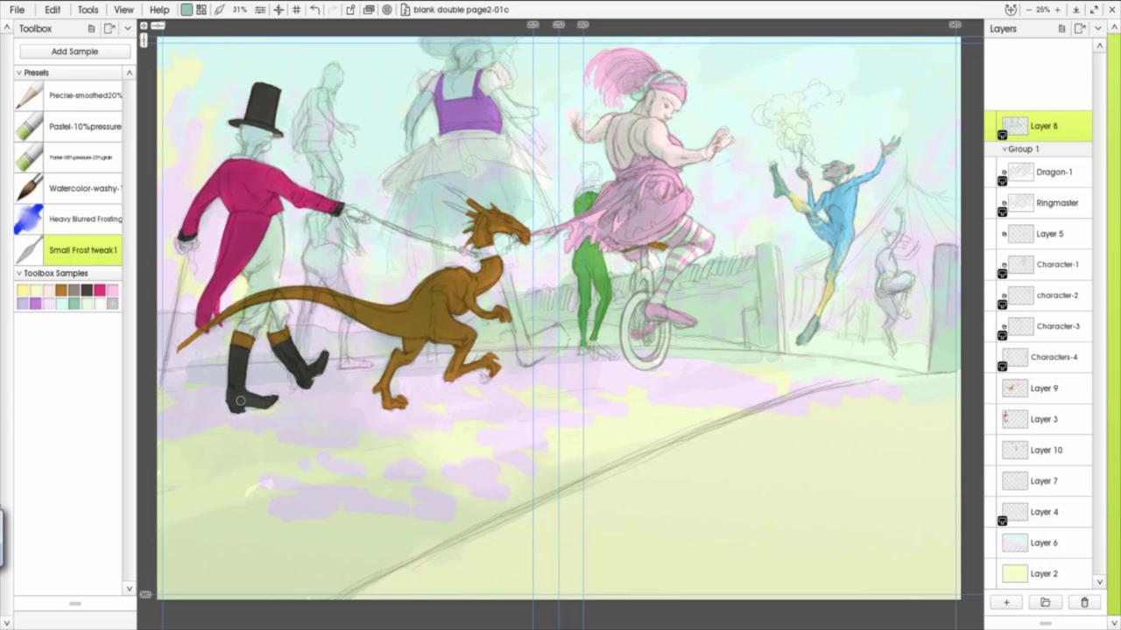
# Try the Multiply blend mode on the pastel background layer, Layer 6
pyautogui.click(1044, 543)
pyautogui.rightClick(1044, 543)
pyautogui.click(856, 375)
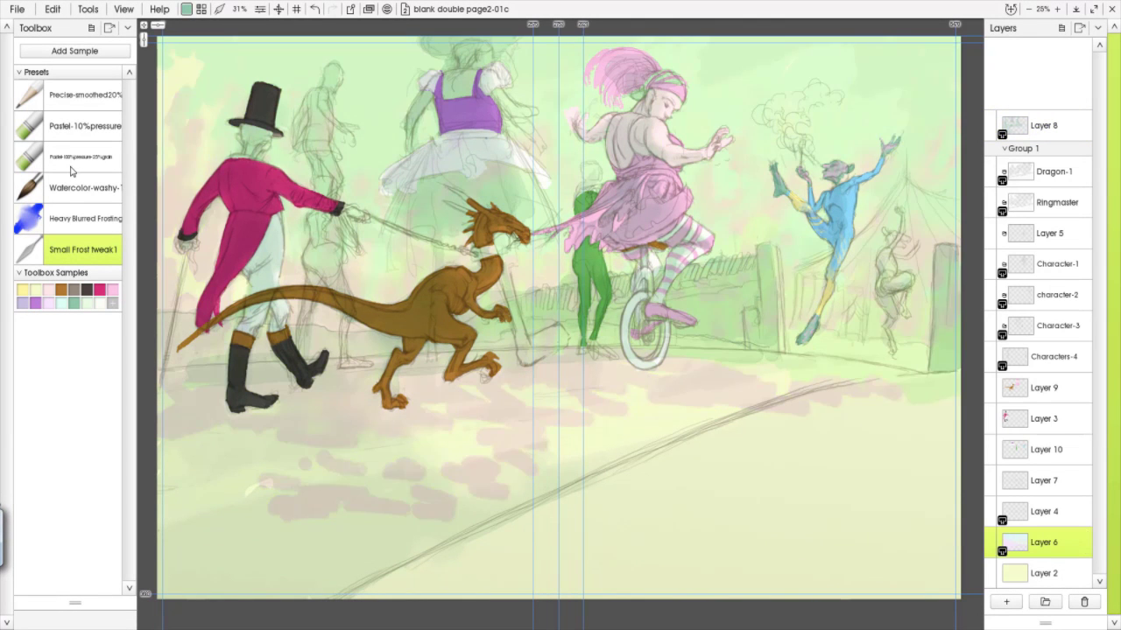
# Add a new layer between Layer 4 and Layer 6 and set its blend mode to Multiply
pyautogui.click(990, 511)
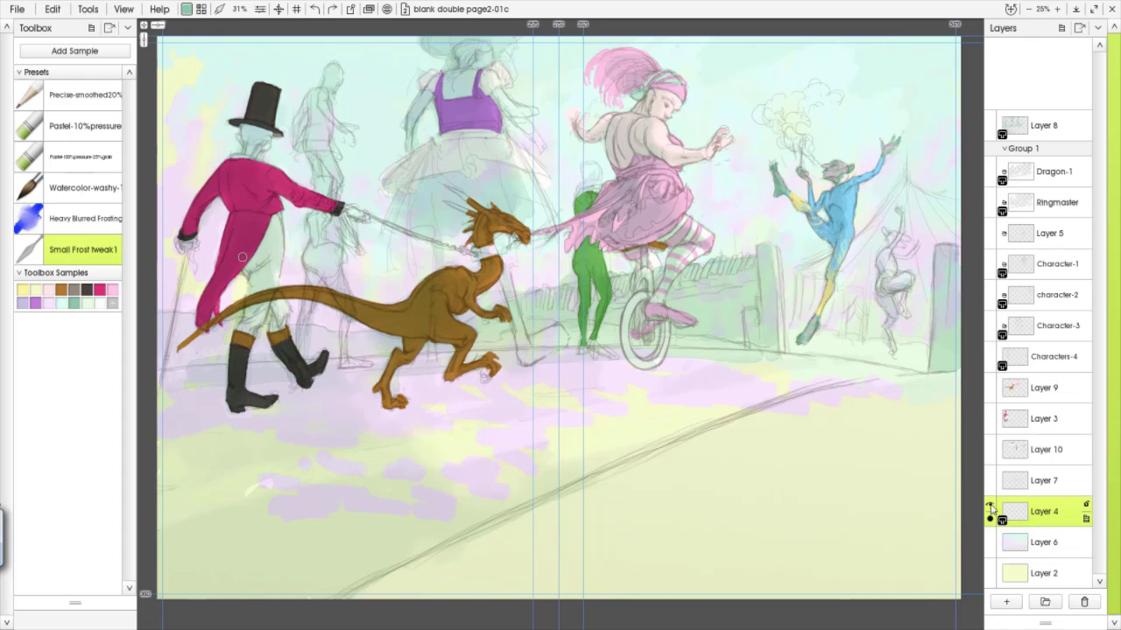
pyautogui.click(1007, 603)
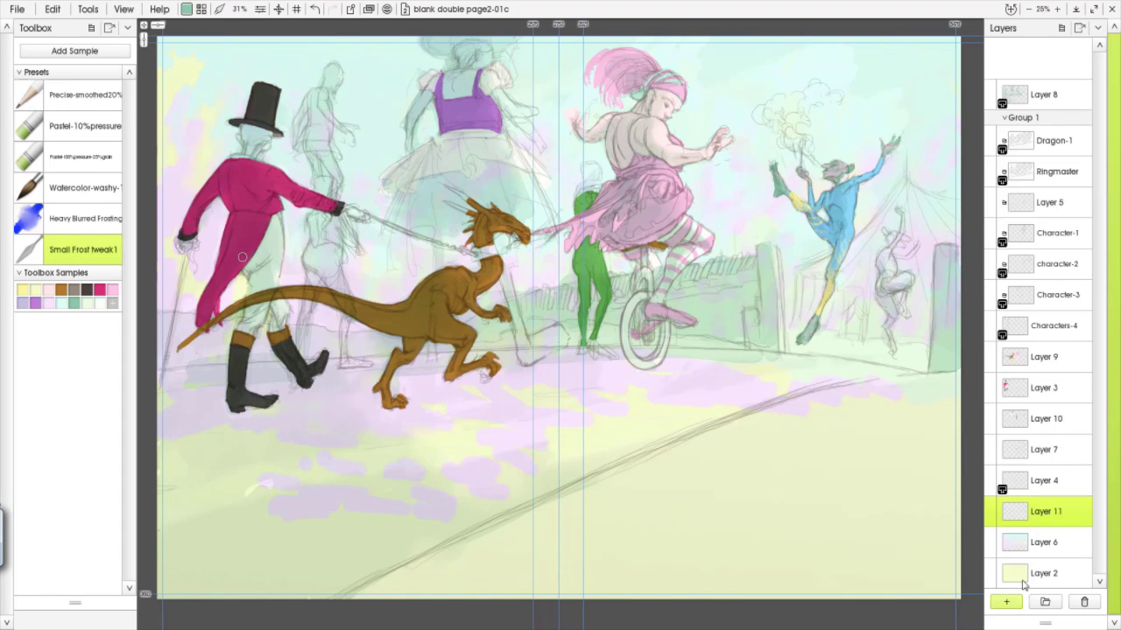
pyautogui.click(1085, 519)
pyautogui.moveTo(954, 304)
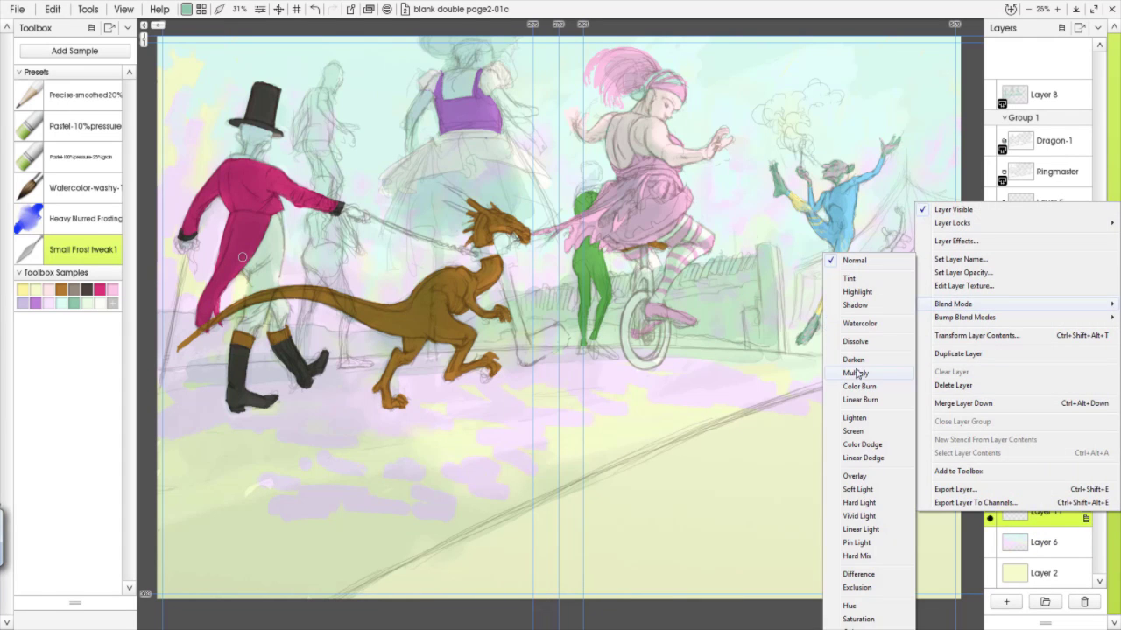
pyautogui.click(856, 374)
# Brush pale aqua over the upper sky on Layer 11 with the pastel at 500% size
pyautogui.click(76, 157)
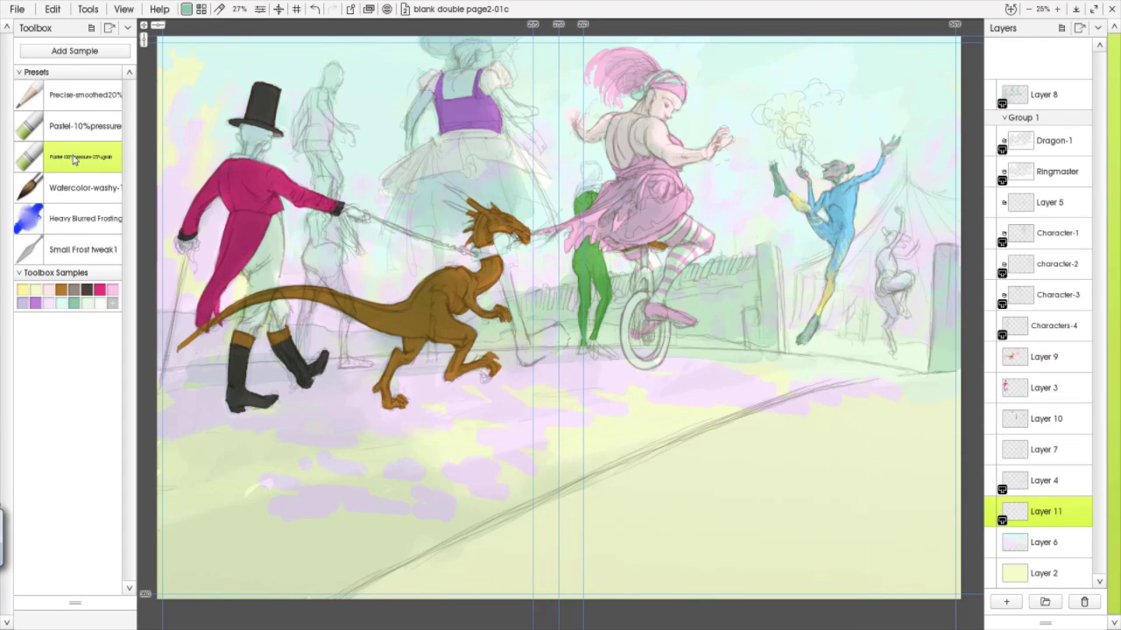
pyautogui.click(87, 303)
pyautogui.moveTo(761, 71); pyautogui.dragTo(823, 48)
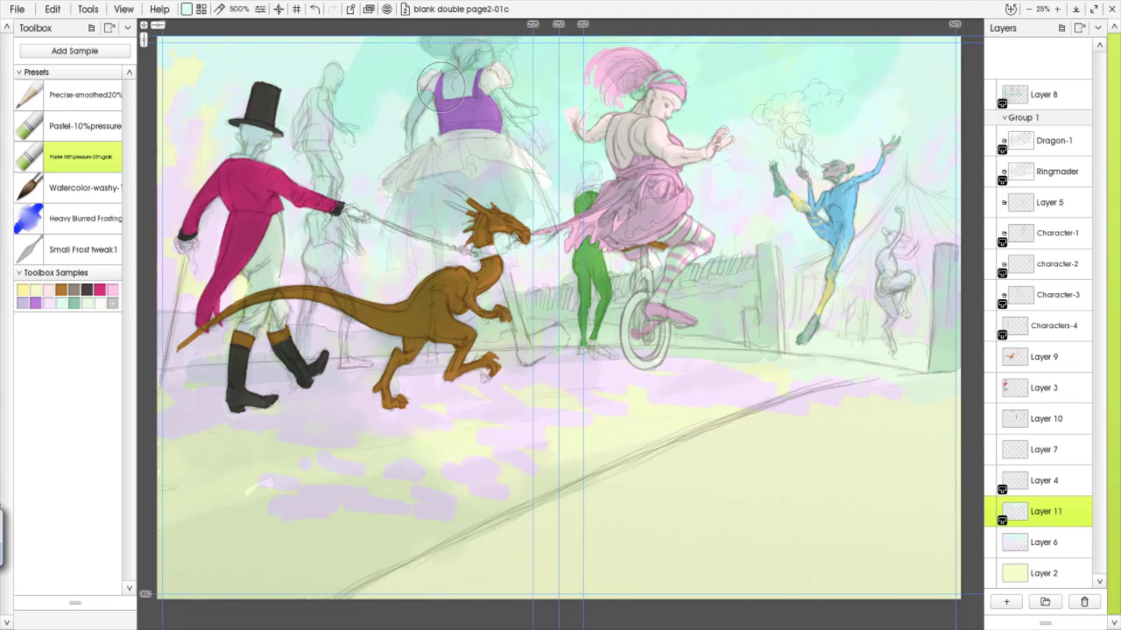
# Glaze a pale pinkish lavender over the sky on both pages, around and behind the performers
pyautogui.keyDown('alt'); pyautogui.click(486, 110); pyautogui.keyUp('alt')
pyautogui.moveTo(385, 93); pyautogui.dragTo(302, 49)
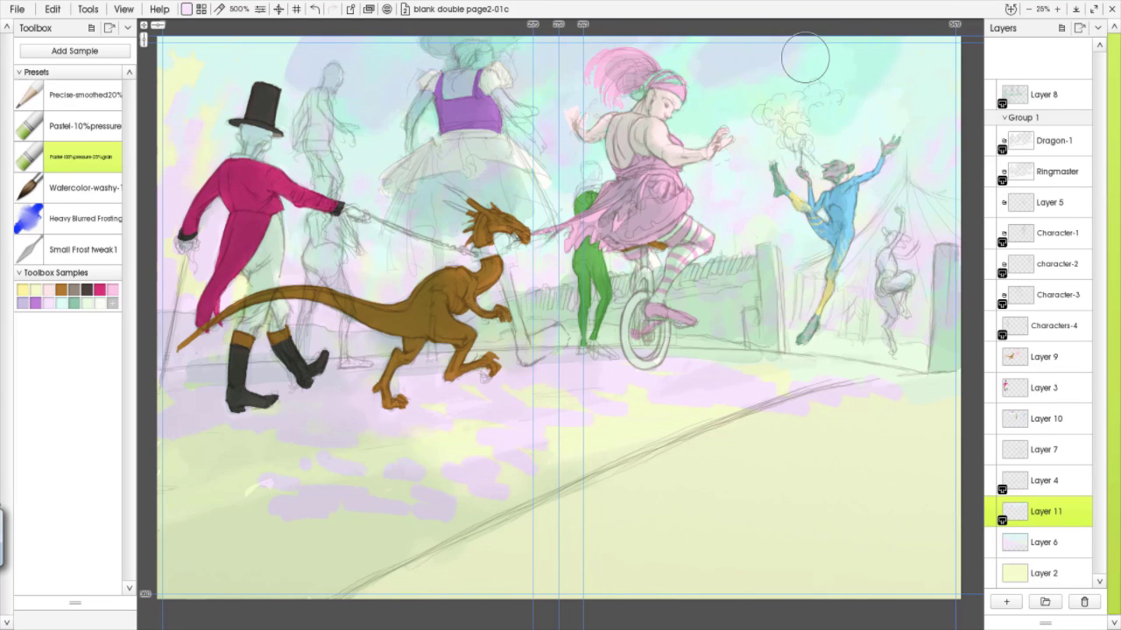
pyautogui.moveTo(945, 49); pyautogui.dragTo(857, 112)
pyautogui.moveTo(295, 103); pyautogui.dragTo(161, 79)
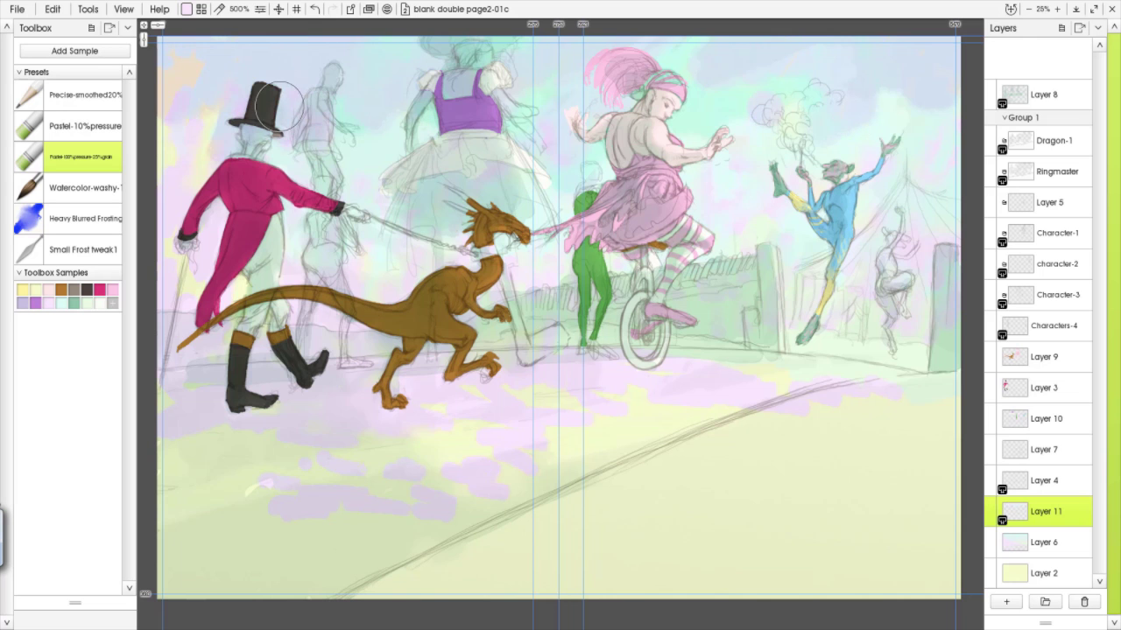
pyautogui.moveTo(368, 136); pyautogui.dragTo(429, 140)
pyautogui.moveTo(499, 130)
pyautogui.mouseDown()
pyautogui.moveTo(429, 200)
pyautogui.moveTo(298, 149)
pyautogui.mouseUp()
pyautogui.moveTo(175, 131)
pyautogui.mouseDown()
pyautogui.moveTo(377, 245)
pyautogui.moveTo(499, 201)
pyautogui.mouseUp()
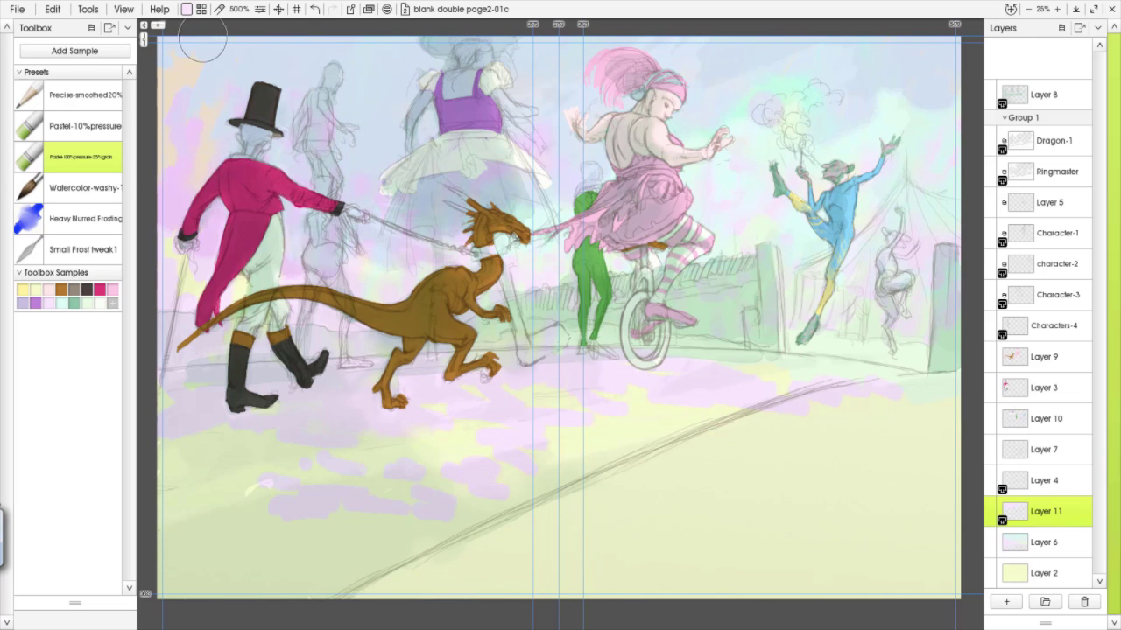
# Deepen the sky across both pages with slightly darker lavender strokes
pyautogui.click(186, 10)
pyautogui.moveTo(170, 71); pyautogui.dragTo(172, 92)
pyautogui.moveTo(351, 58); pyautogui.dragTo(179, 63)
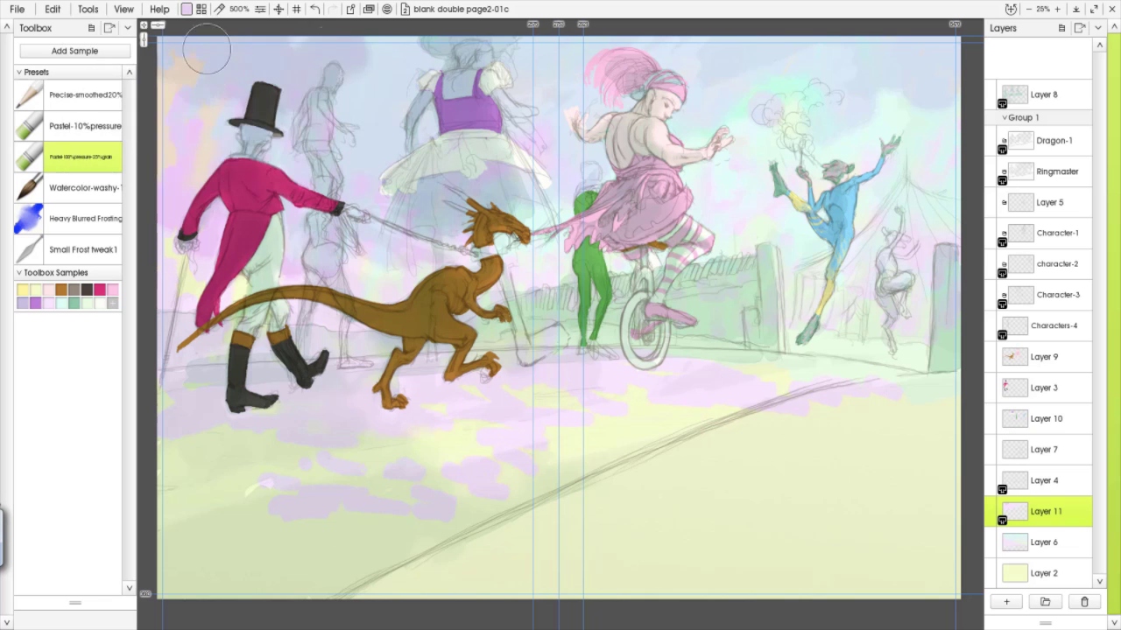
pyautogui.click(186, 10)
pyautogui.click(172, 88)
pyautogui.moveTo(314, 54)
pyautogui.mouseDown()
pyautogui.moveTo(182, 154)
pyautogui.moveTo(353, 124)
pyautogui.moveTo(441, 65)
pyautogui.moveTo(448, 89)
pyautogui.moveTo(549, 89)
pyautogui.moveTo(418, 140)
pyautogui.mouseUp()
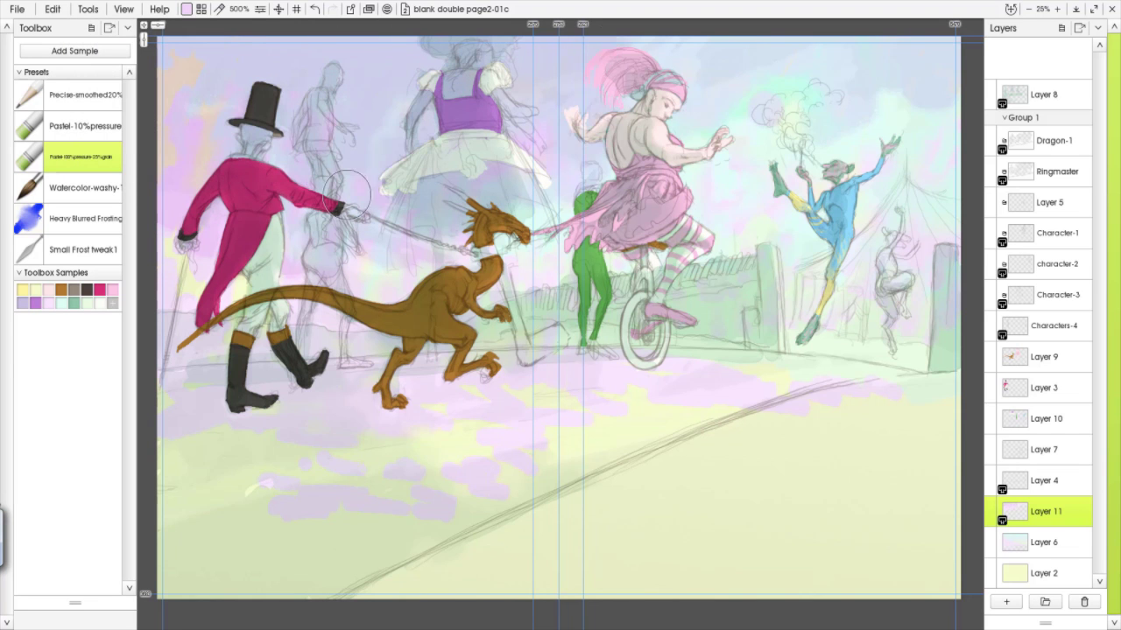
pyautogui.moveTo(687, 54)
pyautogui.mouseDown()
pyautogui.moveTo(786, 69)
pyautogui.moveTo(772, 77)
pyautogui.moveTo(867, 53)
pyautogui.moveTo(687, 112)
pyautogui.mouseUp()
# Pick a pale blue and brush it over the sky on both pages of Layer 11
pyautogui.click(186, 10)
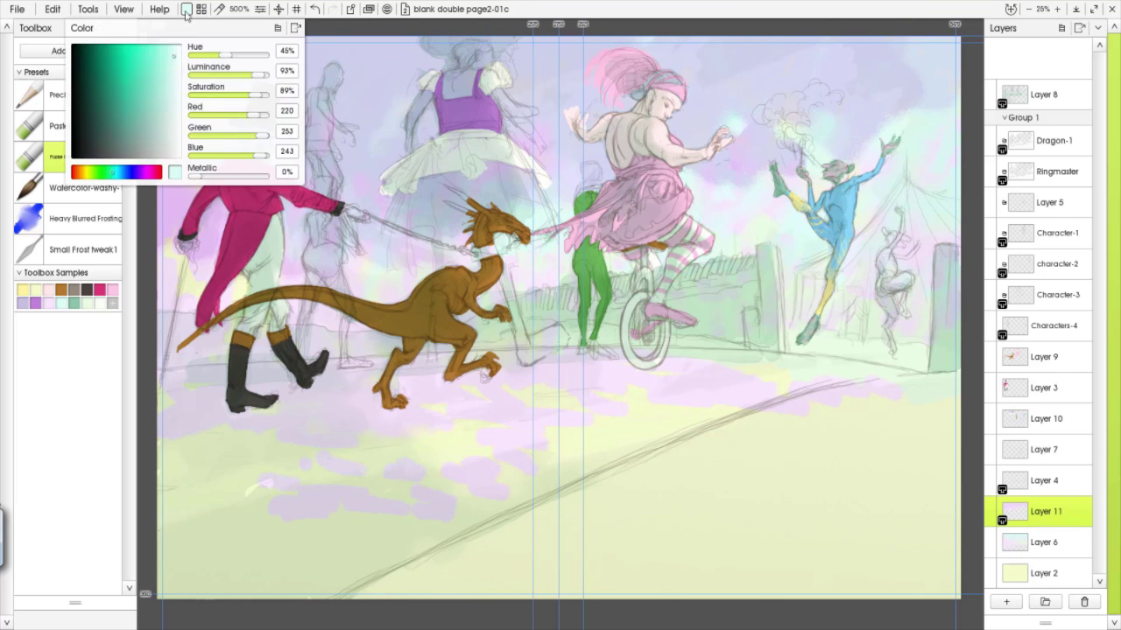
pyautogui.click(120, 172)
pyautogui.click(165, 88)
pyautogui.click(186, 10)
pyautogui.click(163, 114)
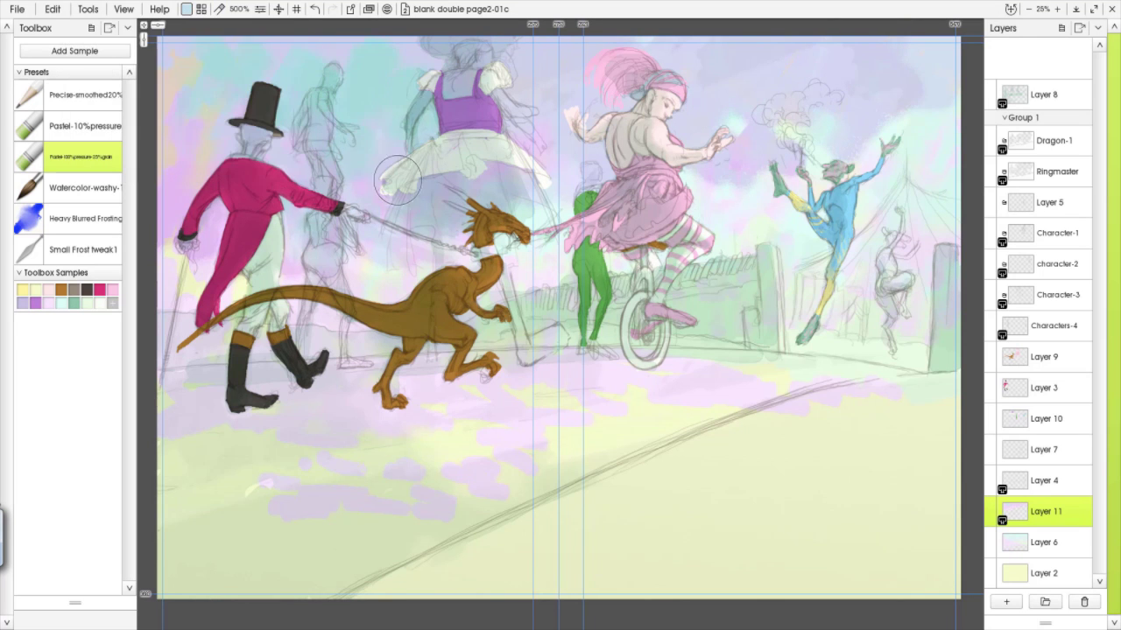
pyautogui.moveTo(482, 151)
pyautogui.mouseDown()
pyautogui.moveTo(532, 63)
pyautogui.moveTo(621, 121)
pyautogui.moveTo(731, 77)
pyautogui.moveTo(412, 234)
pyautogui.mouseUp()
# Glaze soft lavender over the sky on both pages and blend the strokes with Heavy Blurred Frosting at 500% size
pyautogui.click(112, 306)
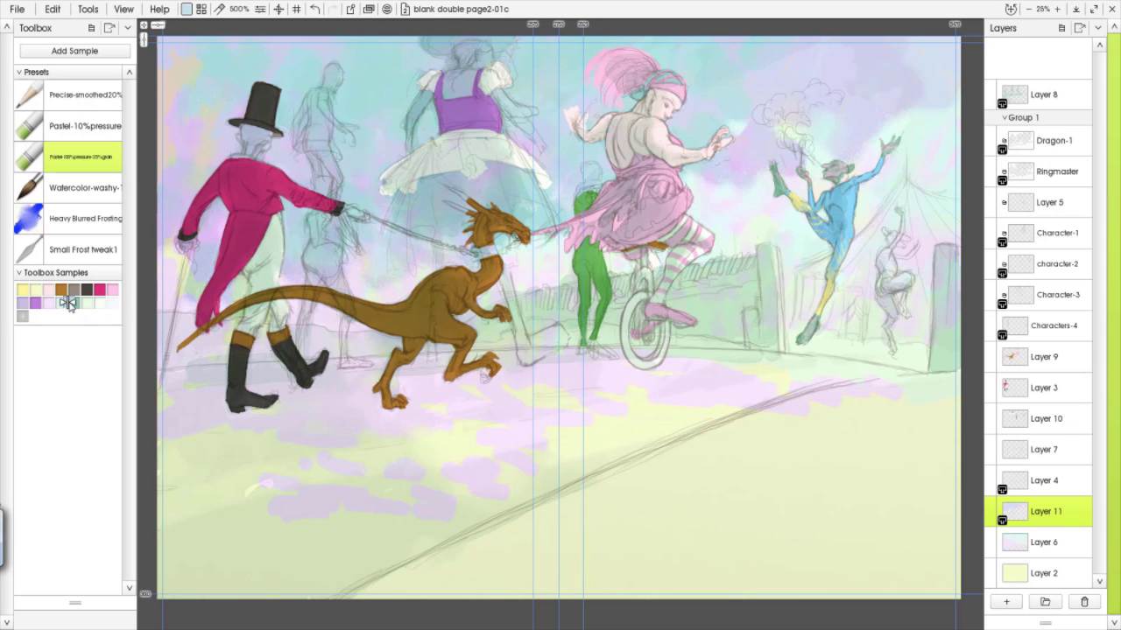
pyautogui.click(187, 9)
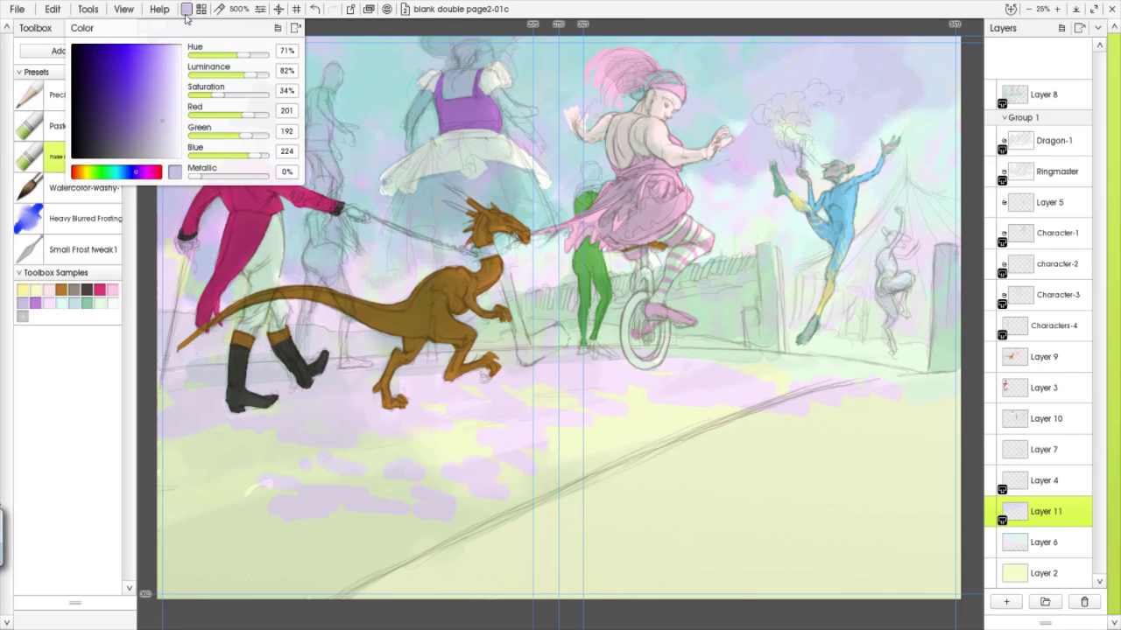
pyautogui.click(166, 112)
pyautogui.moveTo(386, 94)
pyautogui.mouseDown()
pyautogui.moveTo(176, 144)
pyautogui.moveTo(192, 328)
pyautogui.moveTo(368, 131)
pyautogui.mouseUp()
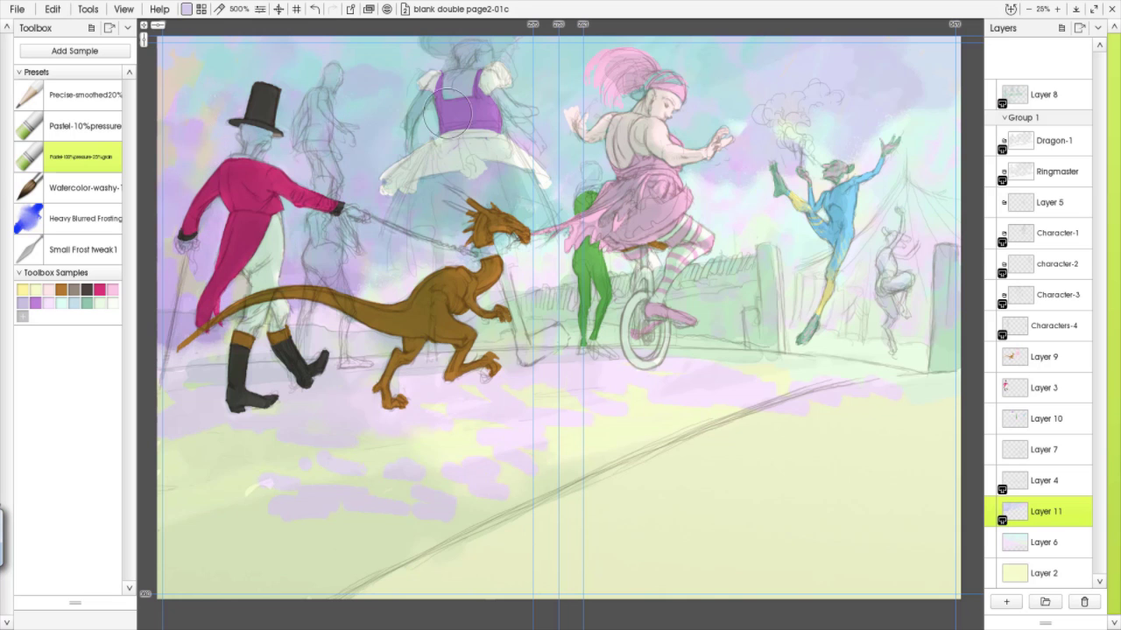
pyautogui.moveTo(697, 170)
pyautogui.mouseDown()
pyautogui.moveTo(875, 66)
pyautogui.moveTo(928, 61)
pyautogui.mouseUp()
pyautogui.click(72, 213)
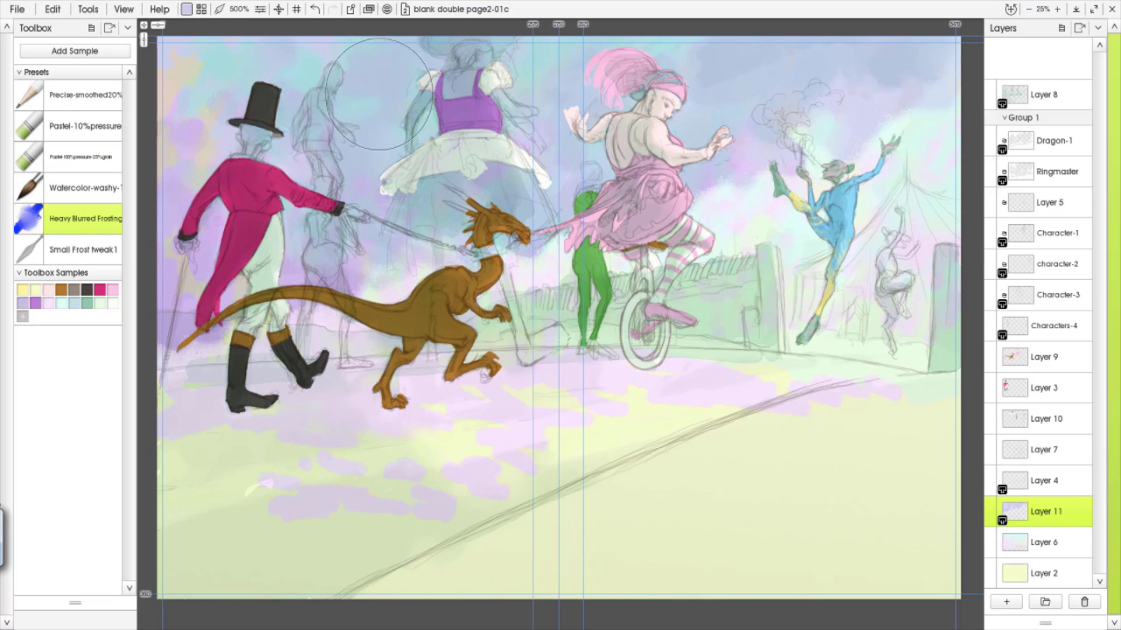
pyautogui.moveTo(309, 313)
pyautogui.mouseDown()
pyautogui.moveTo(375, 270)
pyautogui.moveTo(445, 288)
pyautogui.mouseUp()
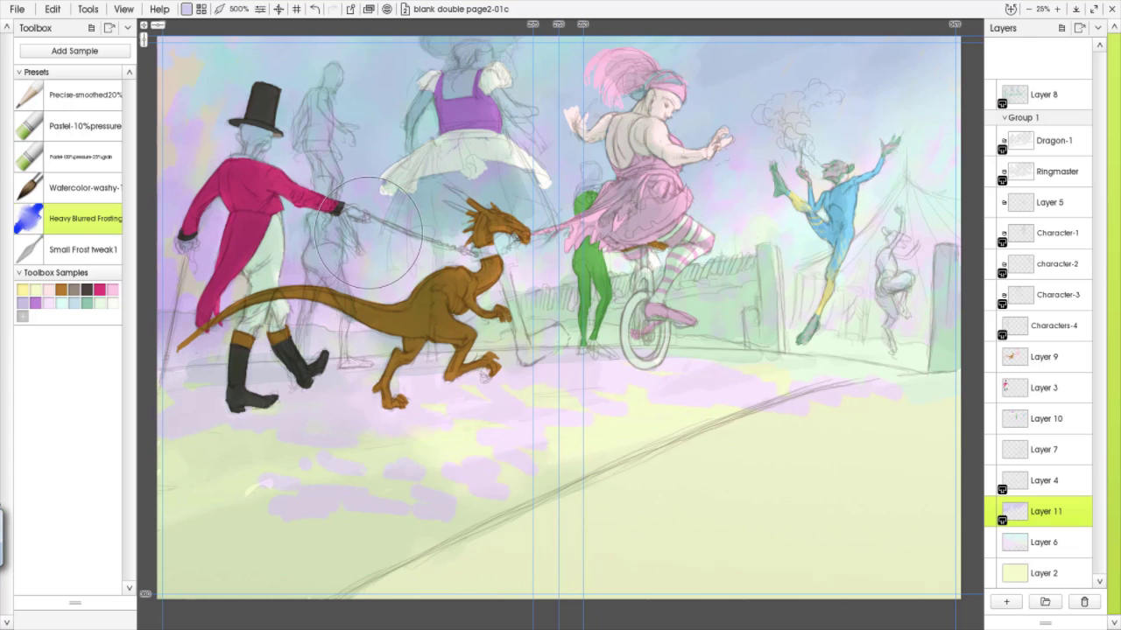
# Brush pale blue pastel over the ground on both pages with Pastel-10%pressure and reduce the opacity of Layer 6
pyautogui.click(80, 134)
pyautogui.moveTo(409, 525)
pyautogui.mouseDown()
pyautogui.moveTo(332, 600)
pyautogui.moveTo(263, 520)
pyautogui.moveTo(526, 543)
pyautogui.moveTo(599, 578)
pyautogui.moveTo(293, 495)
pyautogui.mouseUp()
pyautogui.click(76, 305)
pyautogui.moveTo(254, 534)
pyautogui.mouseDown()
pyautogui.moveTo(153, 517)
pyautogui.moveTo(219, 456)
pyautogui.moveTo(263, 368)
pyautogui.moveTo(382, 427)
pyautogui.moveTo(645, 458)
pyautogui.moveTo(663, 580)
pyautogui.moveTo(870, 552)
pyautogui.mouseUp()
pyautogui.moveTo(640, 501)
pyautogui.mouseDown()
pyautogui.moveTo(706, 481)
pyautogui.moveTo(628, 418)
pyautogui.moveTo(482, 520)
pyautogui.moveTo(875, 543)
pyautogui.mouseUp()
pyautogui.click(989, 549)
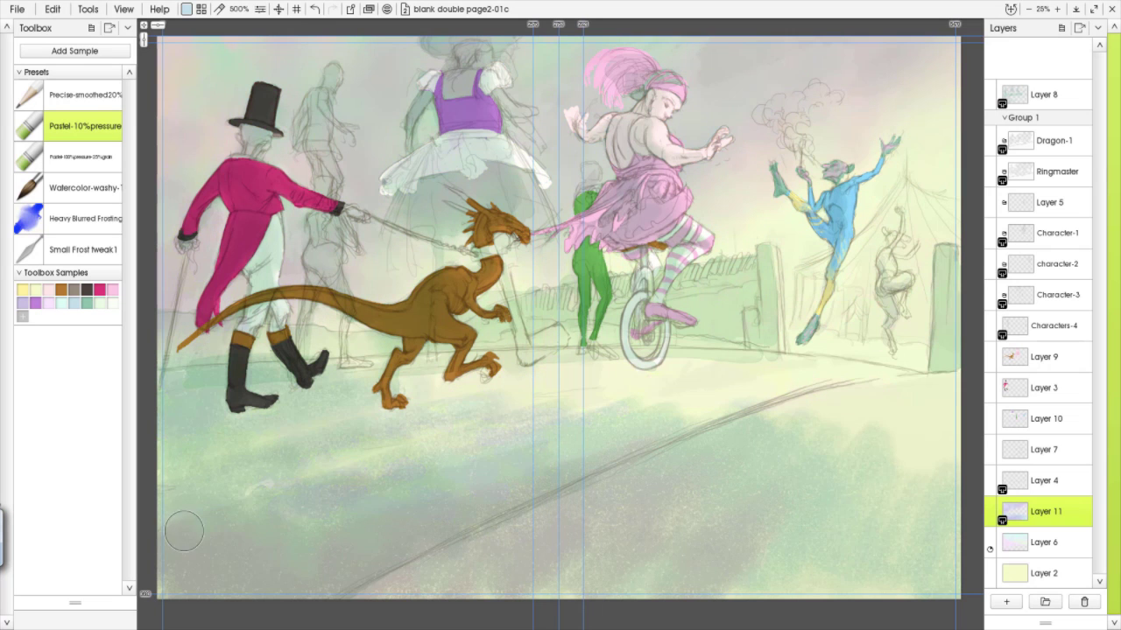
# Smooth the grainy pastel across the ground with Heavy Blurred Frosting at 274% size
pyautogui.click(83, 218)
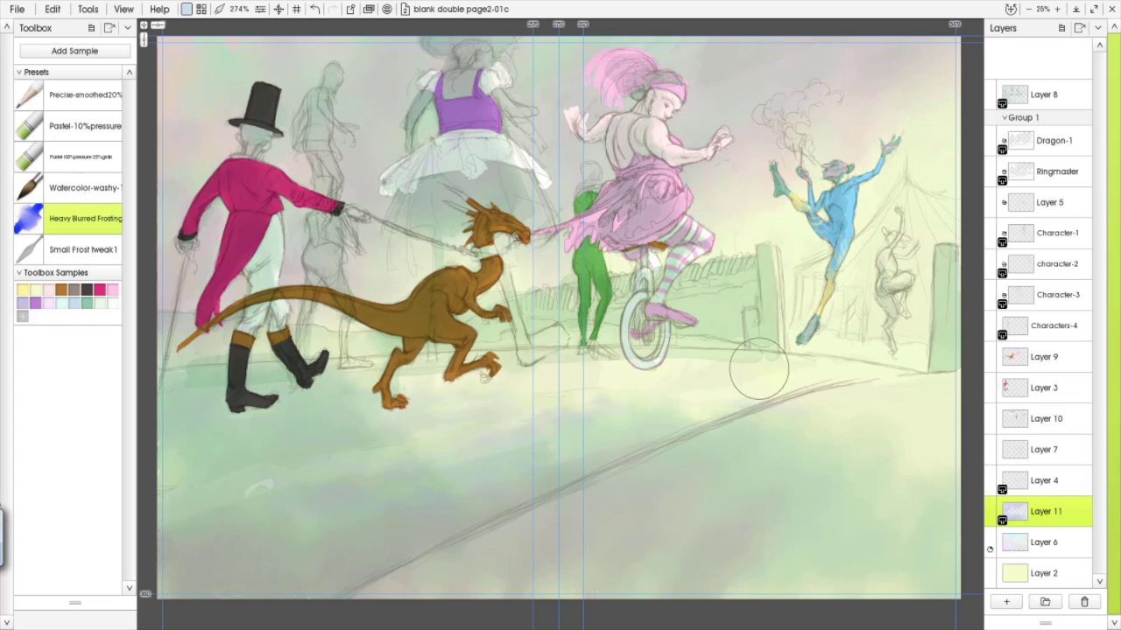
pyautogui.click(1037, 544)
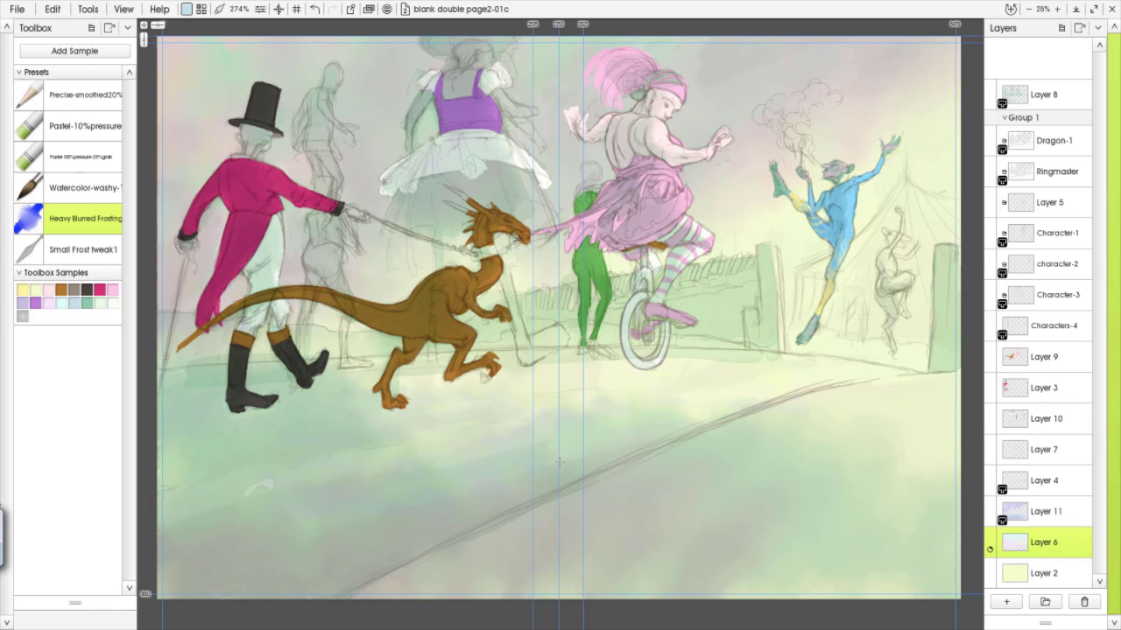
pyautogui.hotkey('ctrl', 'Up')
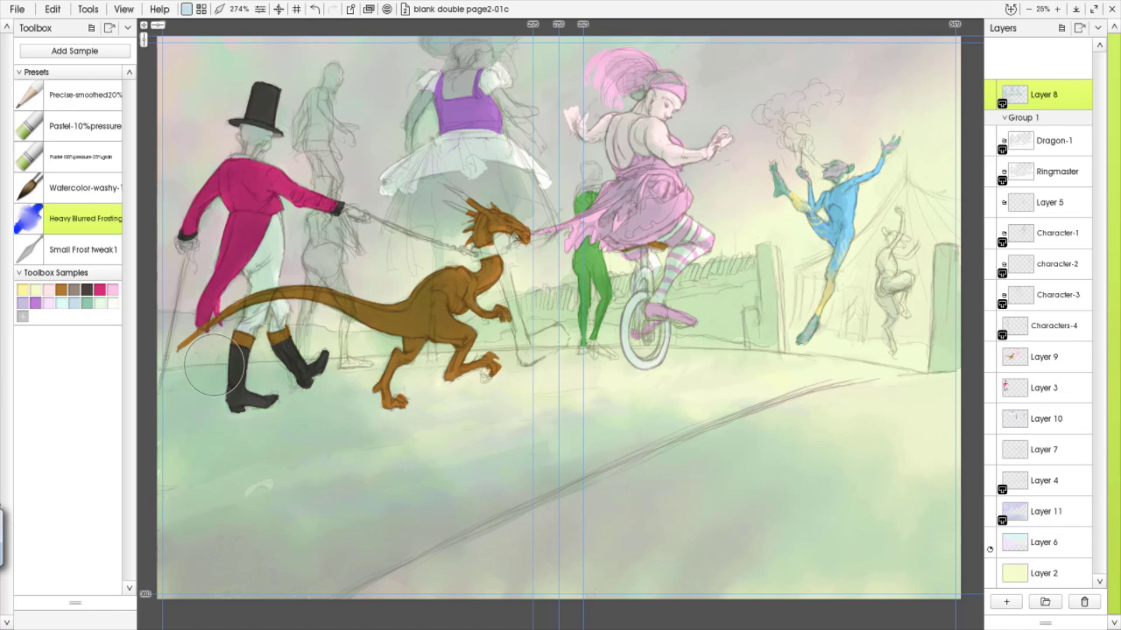
# Erase light cloud streaks from the sky glaze on Layer 11 around the leaping performer, with the eraser reduced to 179% size
pyautogui.click(1043, 512)
pyautogui.click(219, 9)
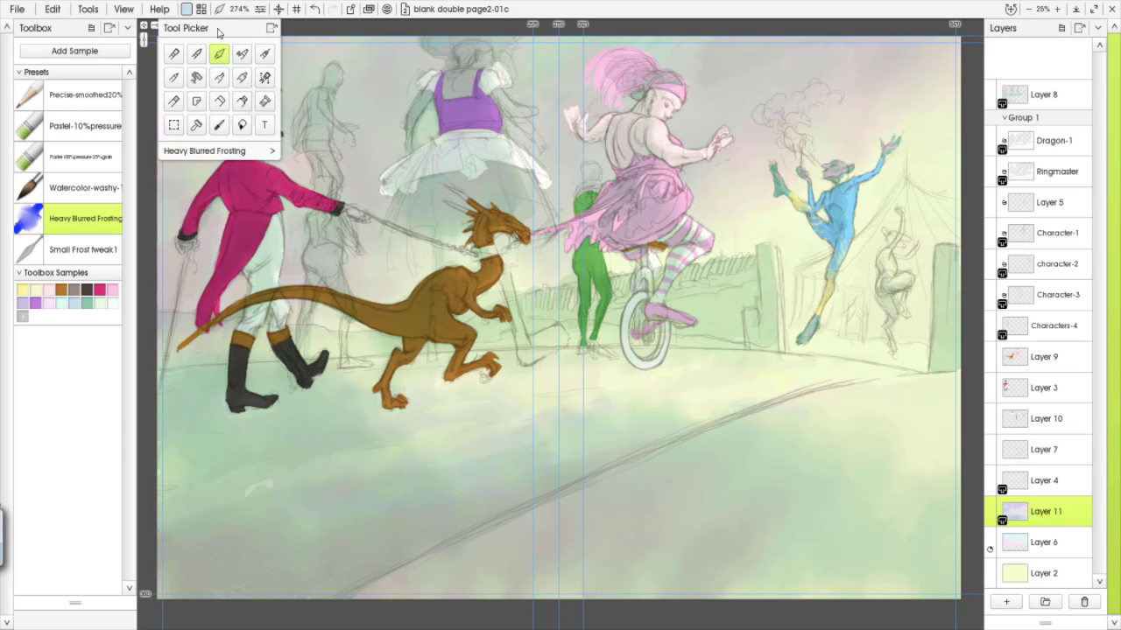
pyautogui.click(219, 101)
pyautogui.click(258, 10)
pyautogui.moveTo(245, 92); pyautogui.dragTo(217, 97)
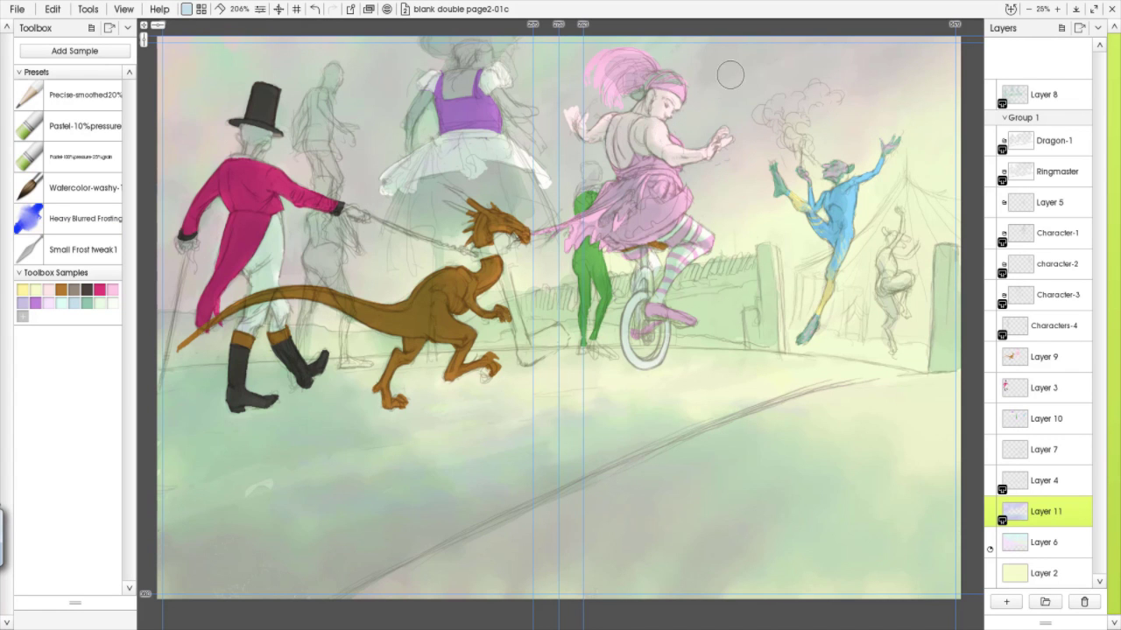
pyautogui.click(220, 9)
pyautogui.click(220, 99)
pyautogui.press('[')
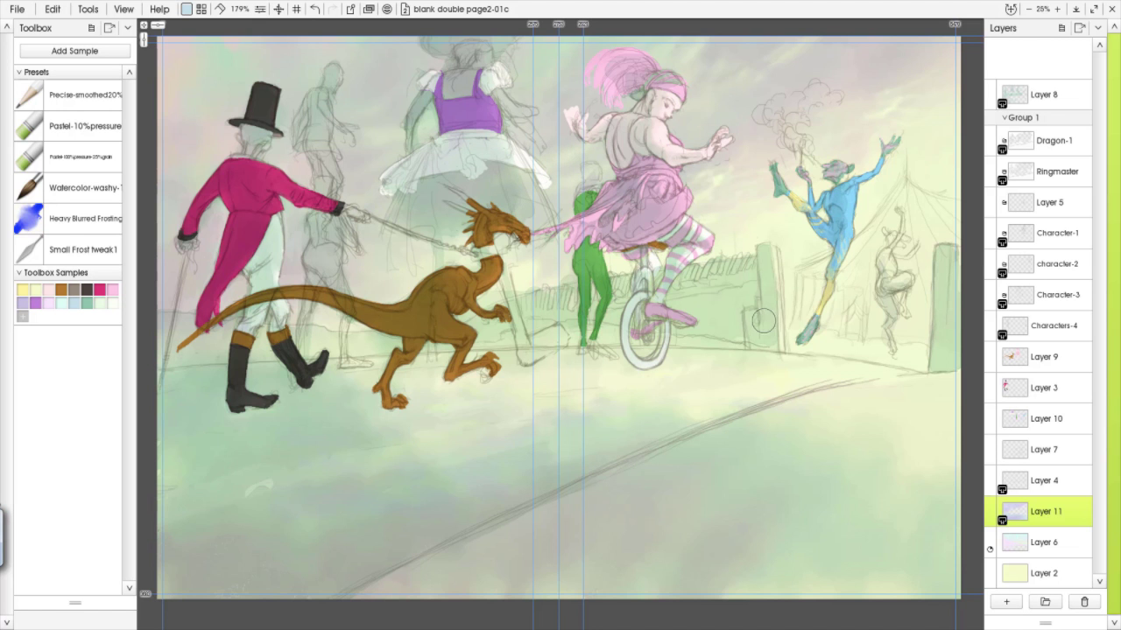
# Add a new layer between Layer 4 and Layer 11 and set its blend mode to Multiply
pyautogui.click(1006, 601)
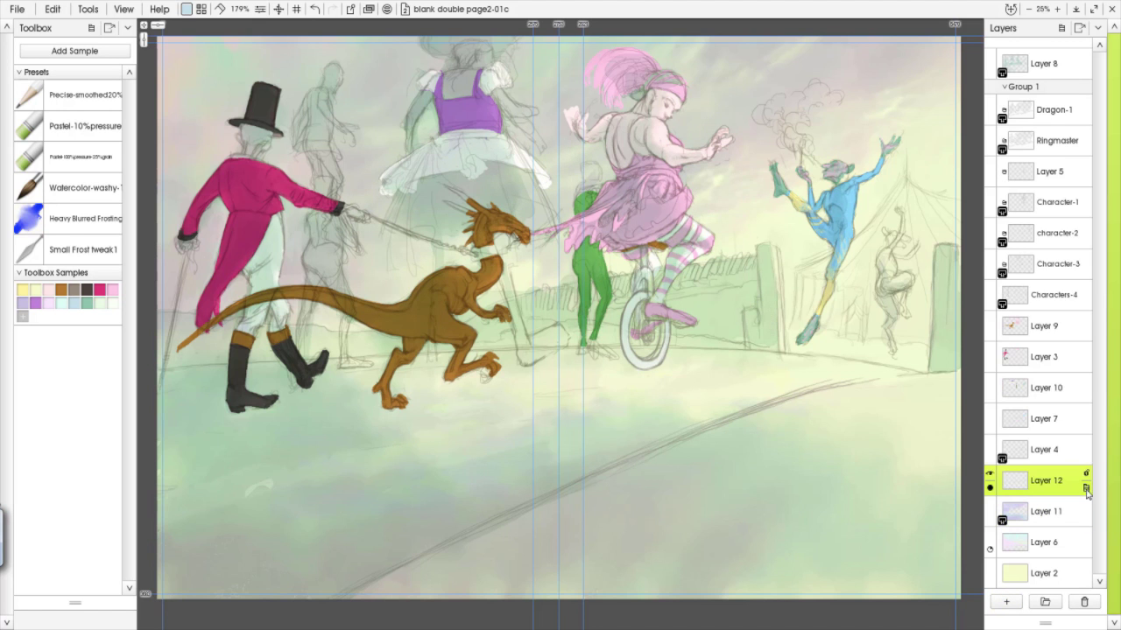
pyautogui.rightClick(1080, 495)
pyautogui.moveTo(938, 200)
pyautogui.click(866, 374)
# Shade the fence behind the unicyclist with lavender watercolor at 500% size and soften it with Small Frost tweak1
pyautogui.click(55, 199)
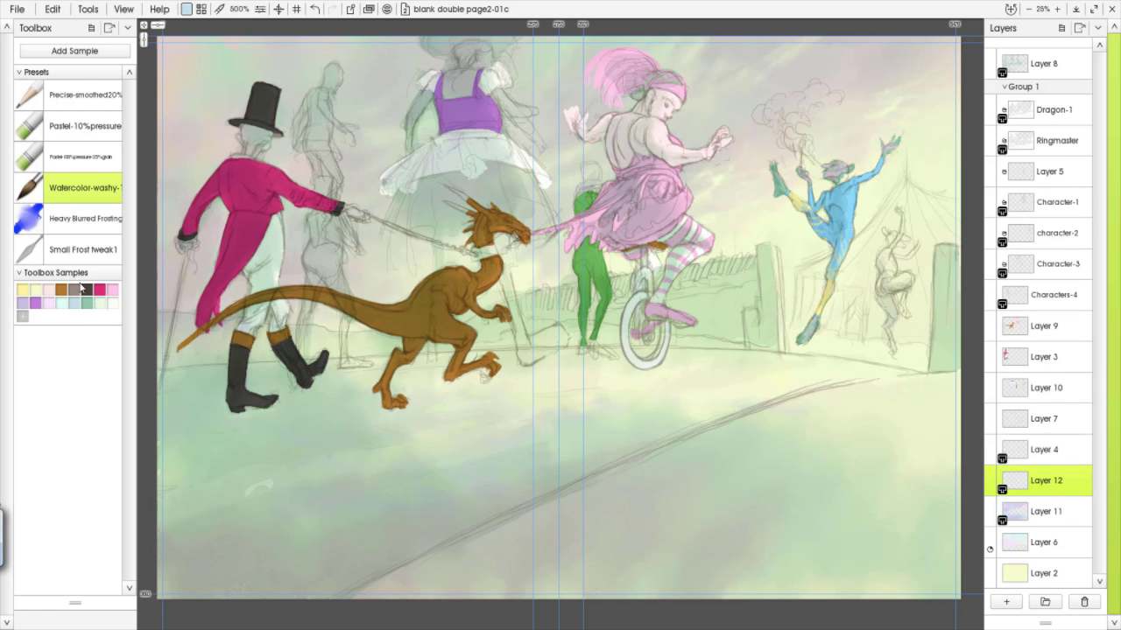
pyautogui.moveTo(716, 315)
pyautogui.mouseDown()
pyautogui.moveTo(730, 339)
pyautogui.moveTo(762, 266)
pyautogui.moveTo(767, 301)
pyautogui.moveTo(698, 309)
pyautogui.moveTo(754, 309)
pyautogui.moveTo(767, 265)
pyautogui.moveTo(650, 286)
pyautogui.moveTo(724, 289)
pyautogui.moveTo(712, 322)
pyautogui.moveTo(771, 326)
pyautogui.moveTo(737, 317)
pyautogui.moveTo(680, 335)
pyautogui.moveTo(703, 308)
pyautogui.mouseUp()
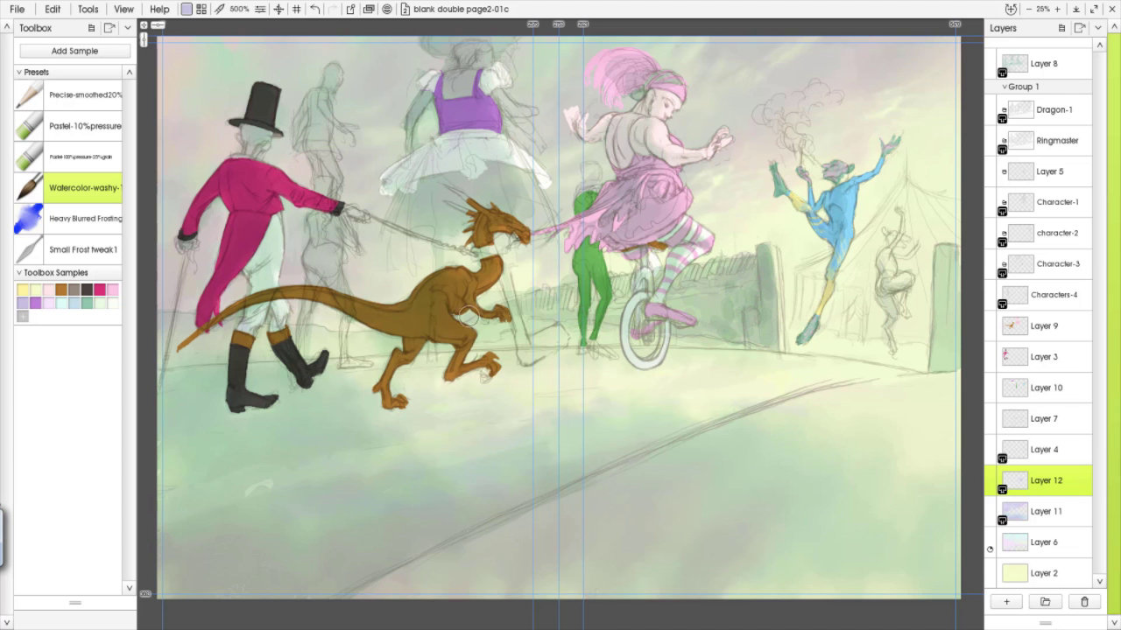
pyautogui.moveTo(536, 293)
pyautogui.mouseDown()
pyautogui.moveTo(617, 302)
pyautogui.moveTo(687, 289)
pyautogui.mouseUp()
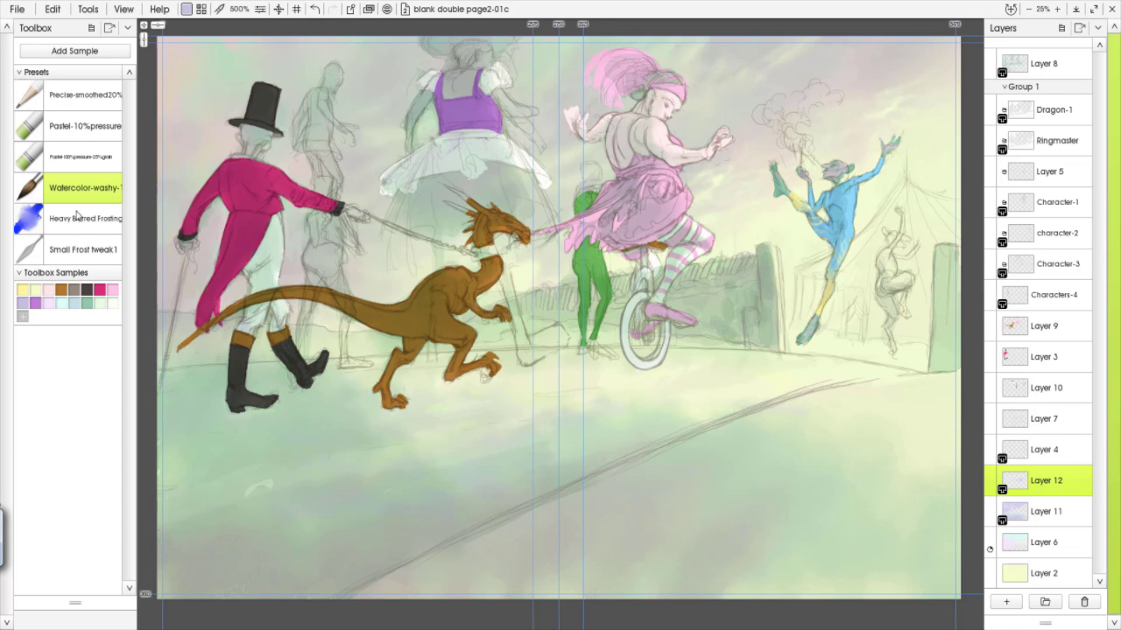
pyautogui.click(83, 250)
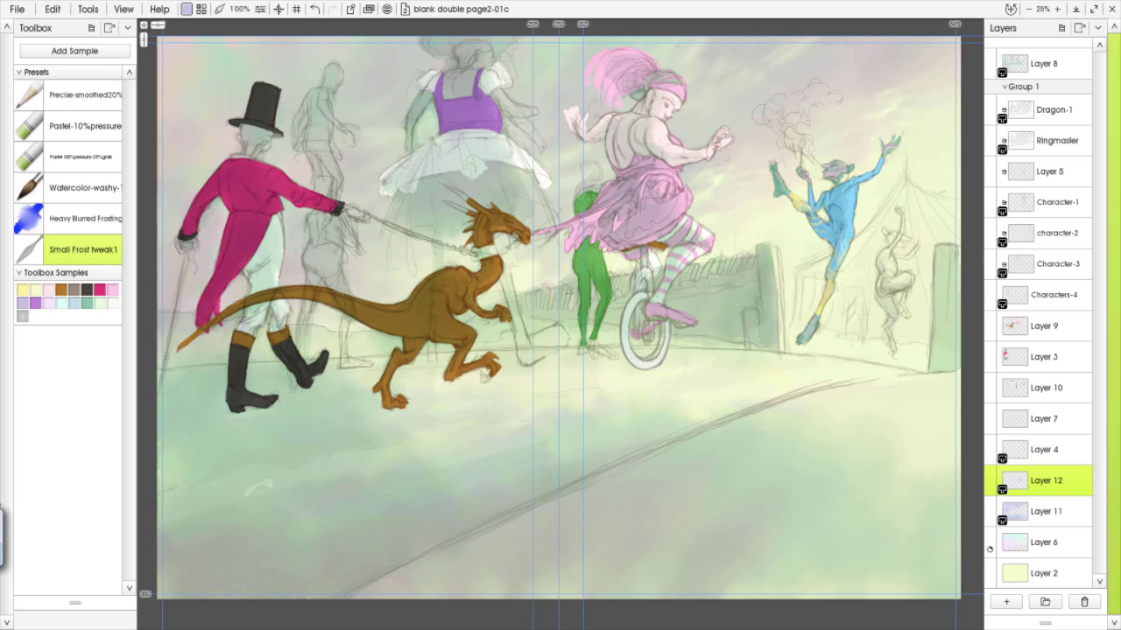
# Add a new layer above Layer 8 and set up the Flood Fill tool in Normal blend mode
pyautogui.hotkey('alt', '.')
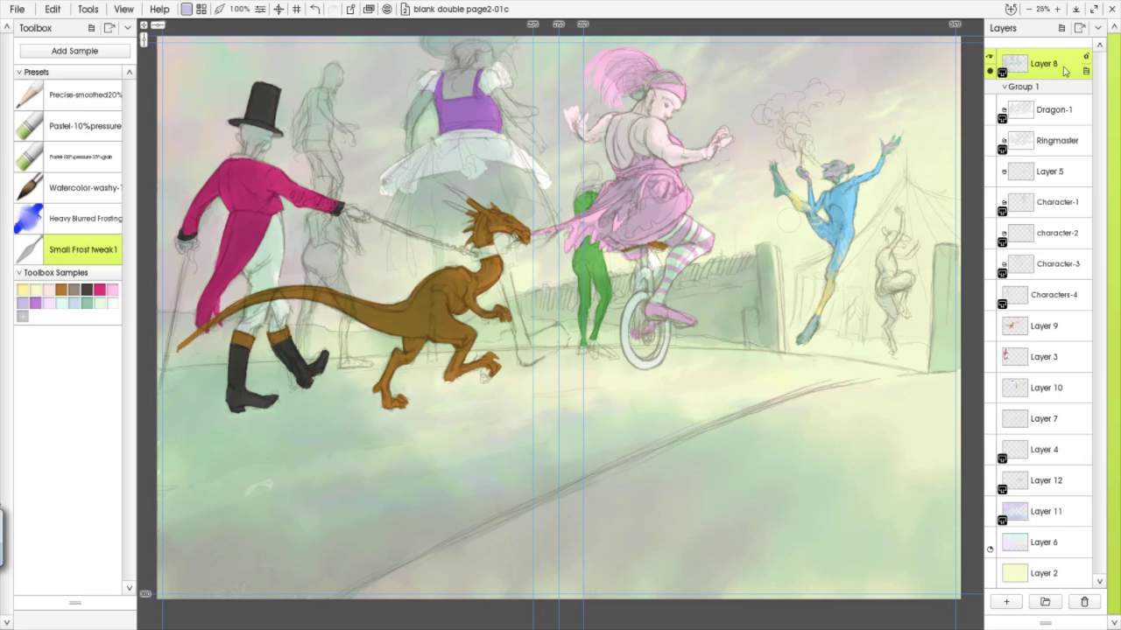
pyautogui.click(1006, 601)
pyautogui.click(219, 9)
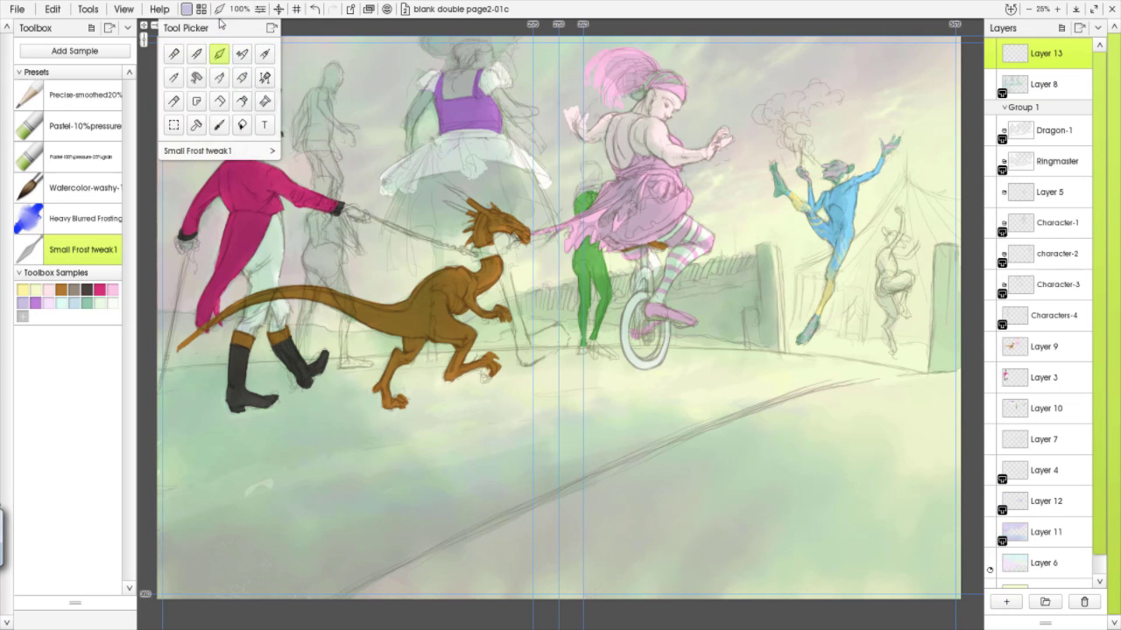
pyautogui.click(242, 125)
pyautogui.click(260, 9)
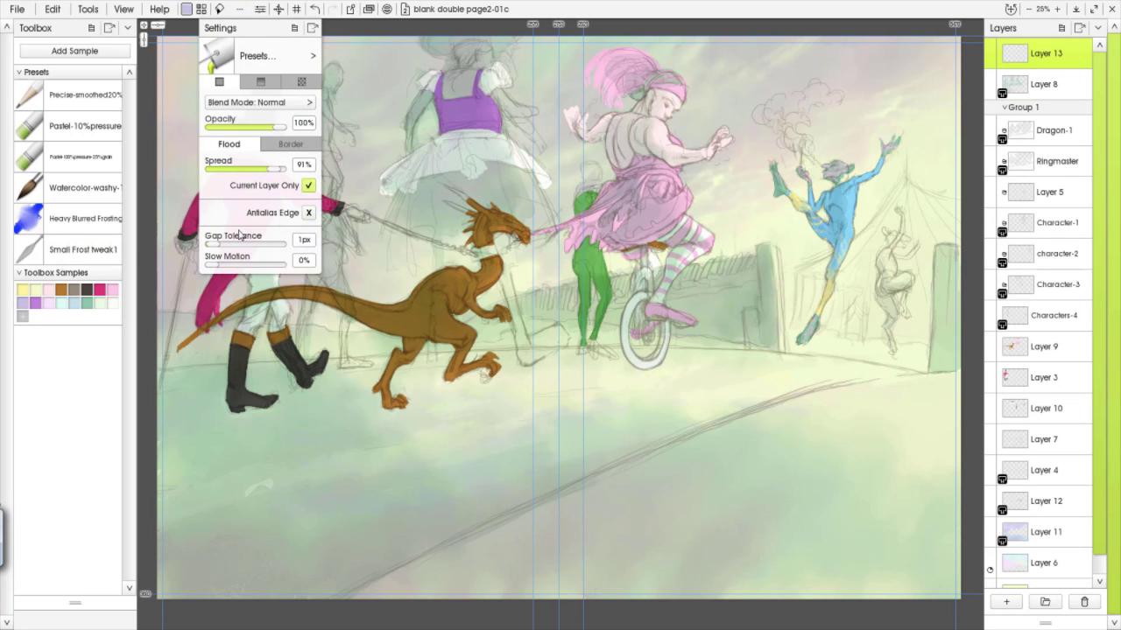
pyautogui.click(308, 102)
pyautogui.click(341, 146)
# Fill the new layer with light peach and change the layer's blend mode to tint the whole painting
pyautogui.click(187, 10)
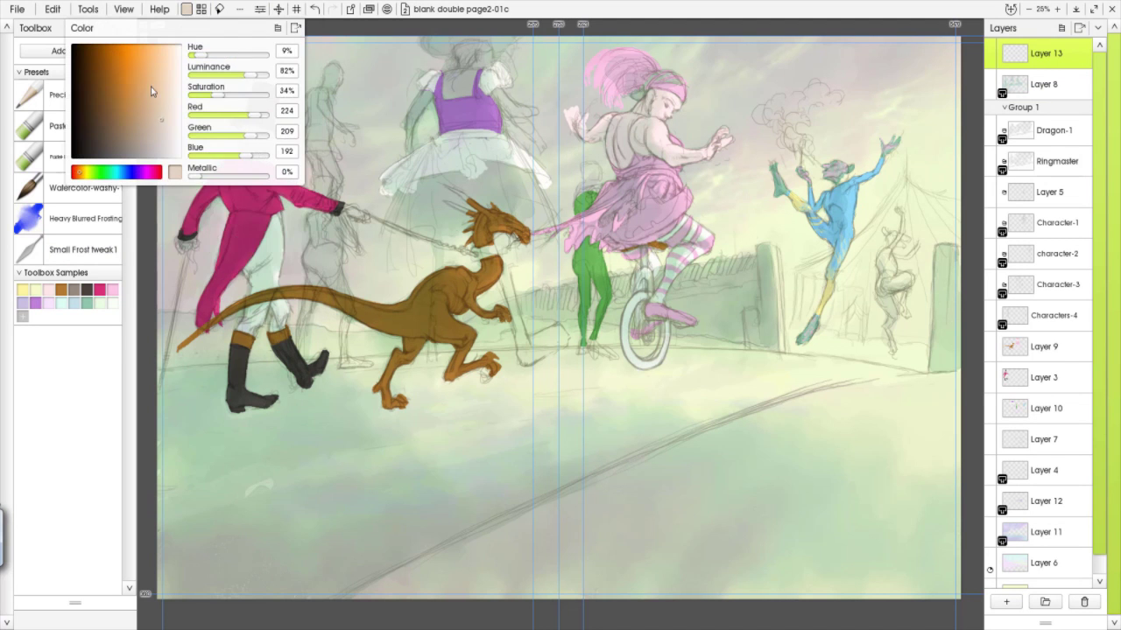
pyautogui.moveTo(79, 175); pyautogui.dragTo(74, 174)
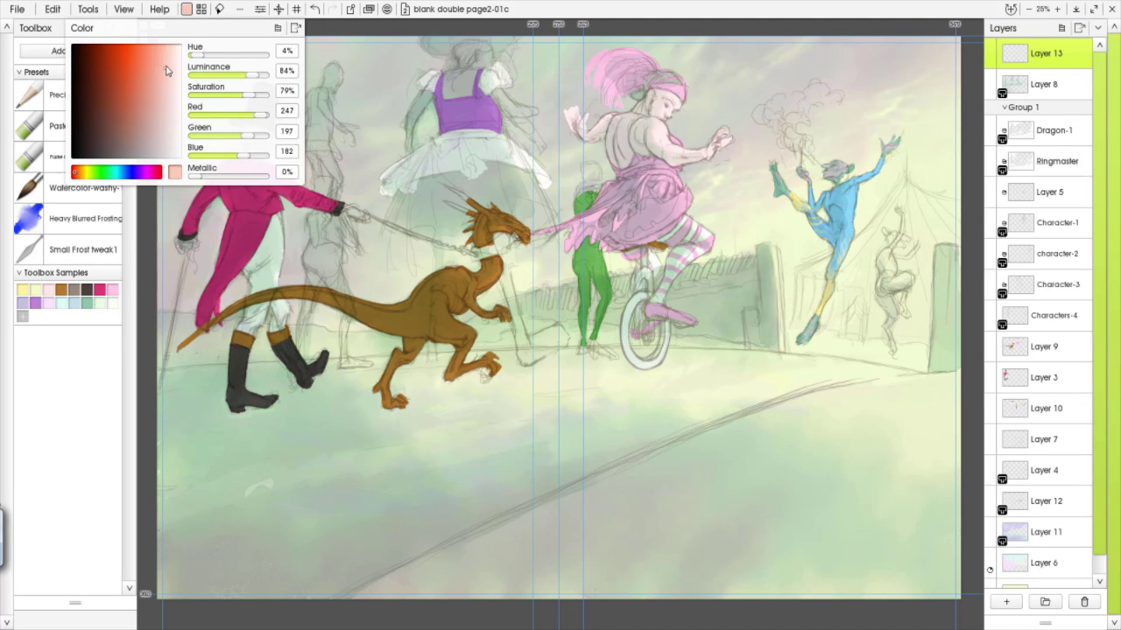
pyautogui.click(80, 174)
pyautogui.click(163, 64)
pyautogui.click(773, 231)
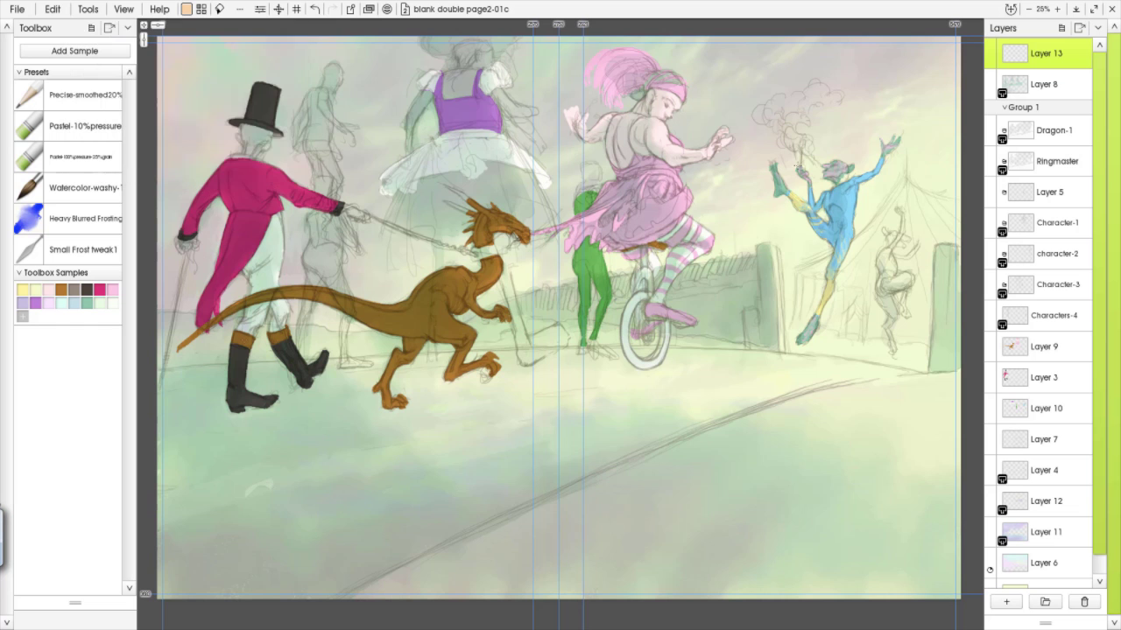
pyautogui.click(751, 219)
pyautogui.rightClick(1041, 54)
pyautogui.click(941, 155)
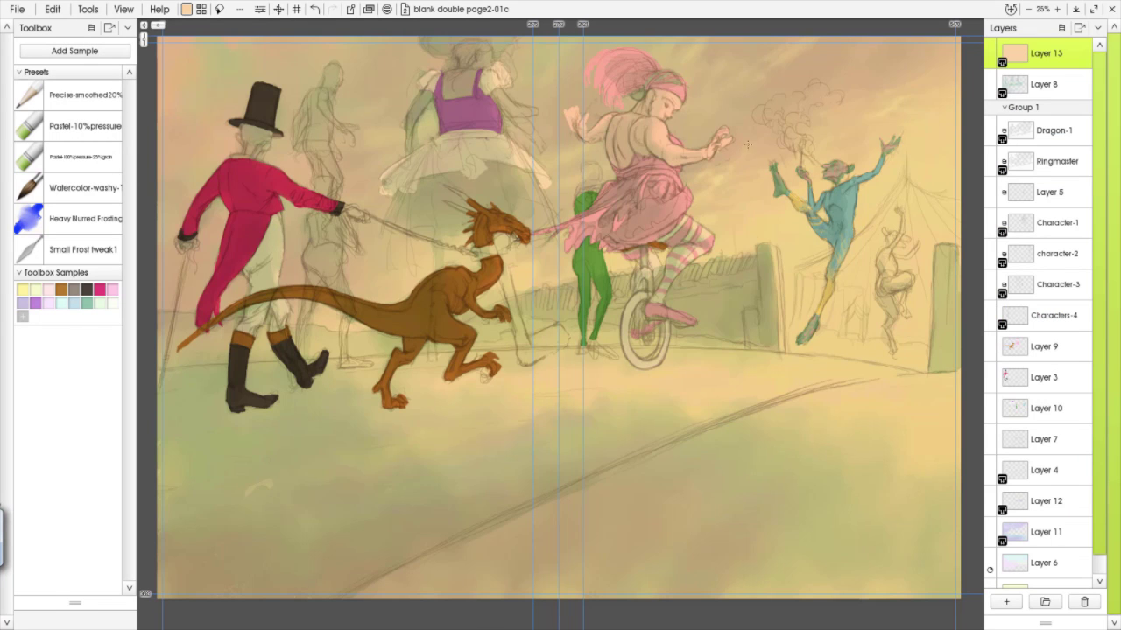
# Brush pale yellow and pink tones into the sky with the Pastel-10%pressure preset and save the pink as a toolbox sample
pyautogui.click(57, 129)
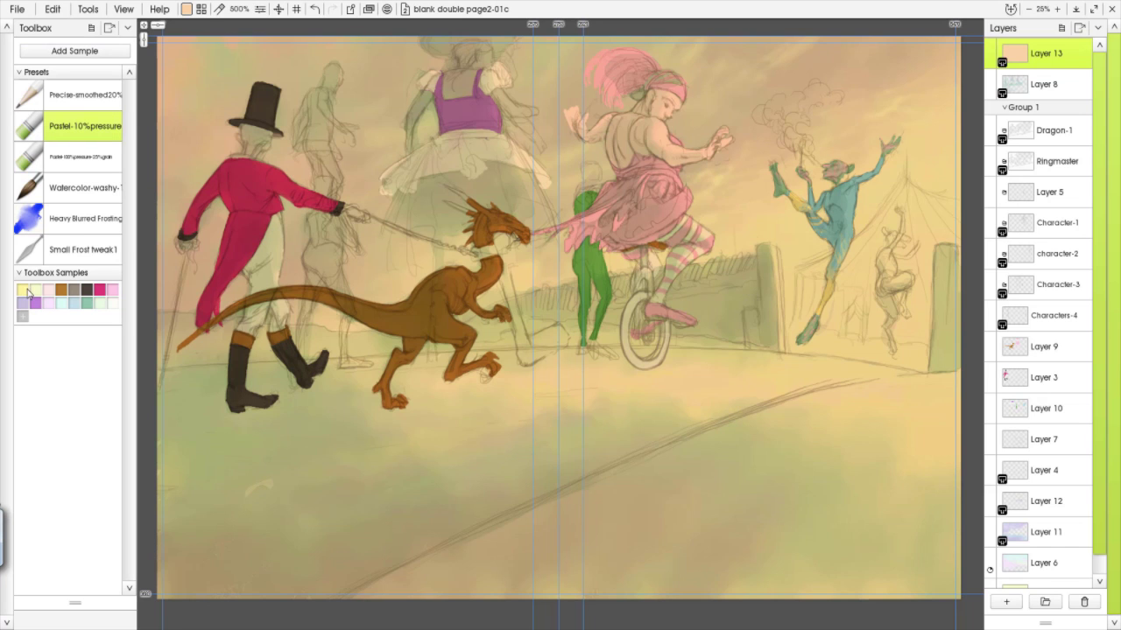
pyautogui.moveTo(771, 208)
pyautogui.mouseDown()
pyautogui.moveTo(810, 235)
pyautogui.moveTo(782, 254)
pyautogui.moveTo(855, 223)
pyautogui.moveTo(884, 184)
pyautogui.moveTo(863, 165)
pyautogui.moveTo(917, 145)
pyautogui.moveTo(937, 182)
pyautogui.moveTo(929, 146)
pyautogui.moveTo(785, 261)
pyautogui.moveTo(750, 222)
pyautogui.mouseUp()
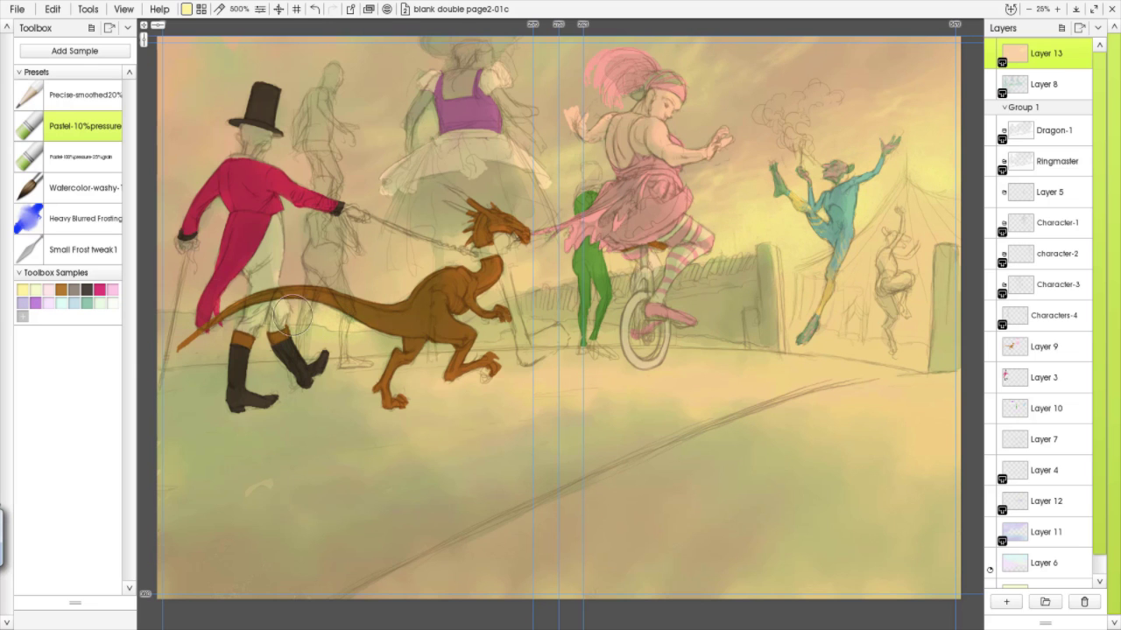
pyautogui.click(186, 9)
pyautogui.moveTo(87, 175); pyautogui.dragTo(158, 171)
pyautogui.moveTo(151, 55); pyautogui.dragTo(161, 53)
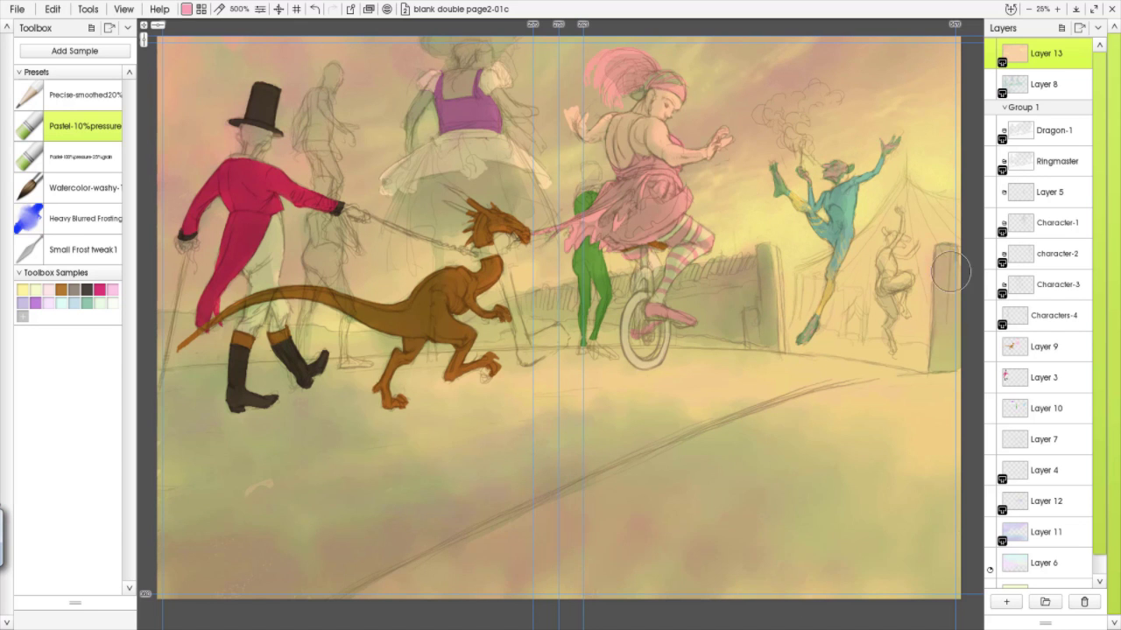
pyautogui.click(75, 51)
# Paint pale yellow and light orange around the tent with the pastel at 304% size, and save the orange as a toolbox sample
pyautogui.click(185, 9)
pyautogui.moveTo(163, 66); pyautogui.dragTo(155, 75)
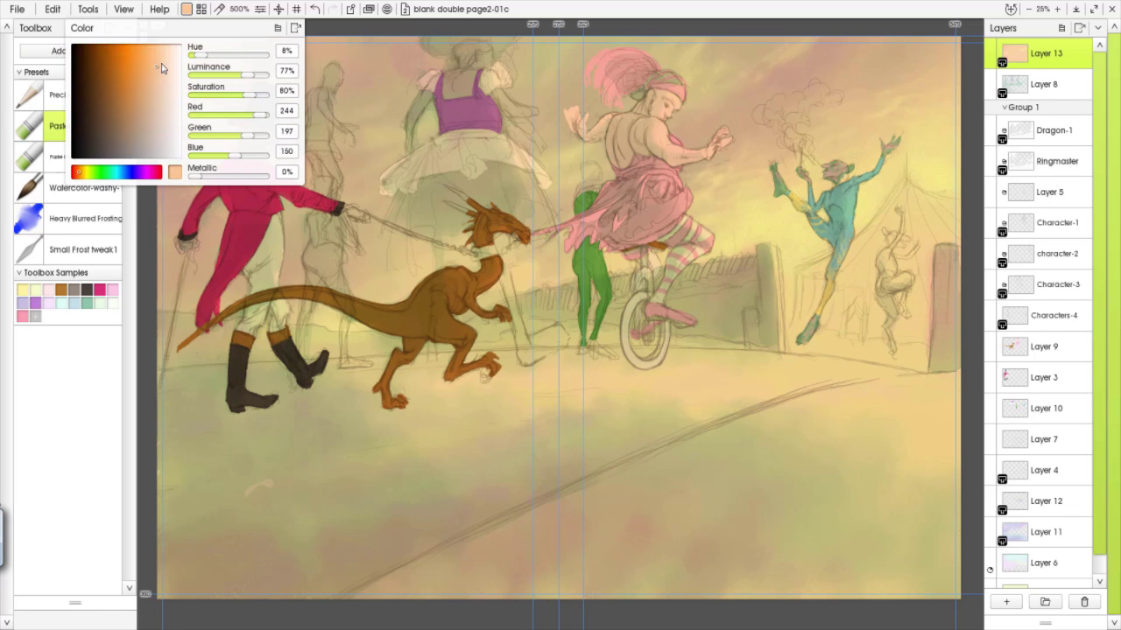
pyautogui.press('[')
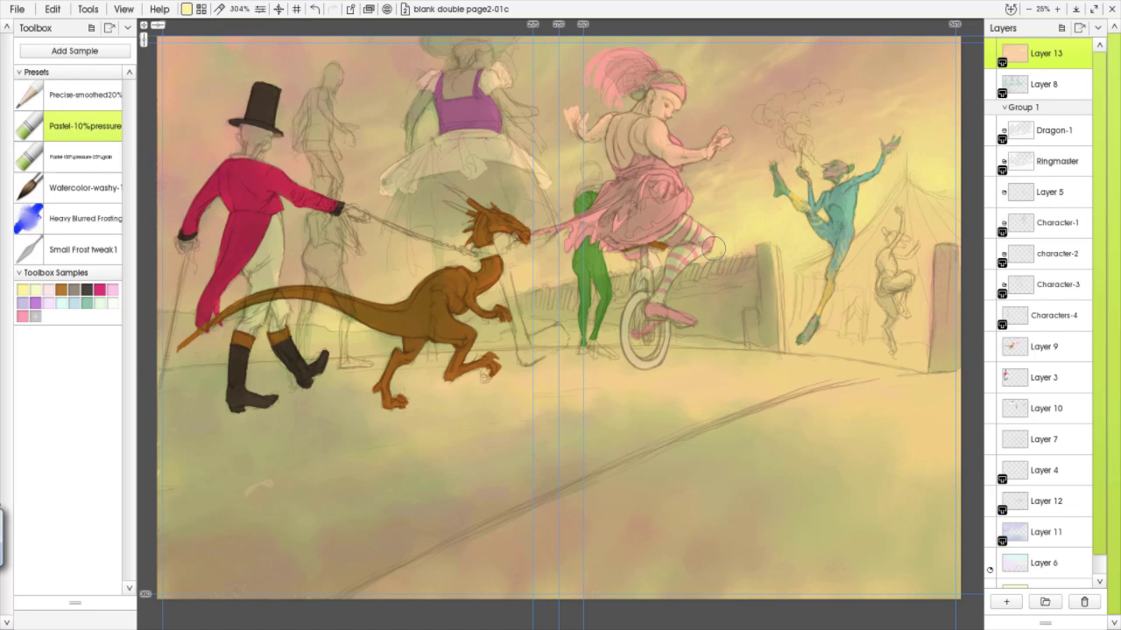
pyautogui.click(187, 9)
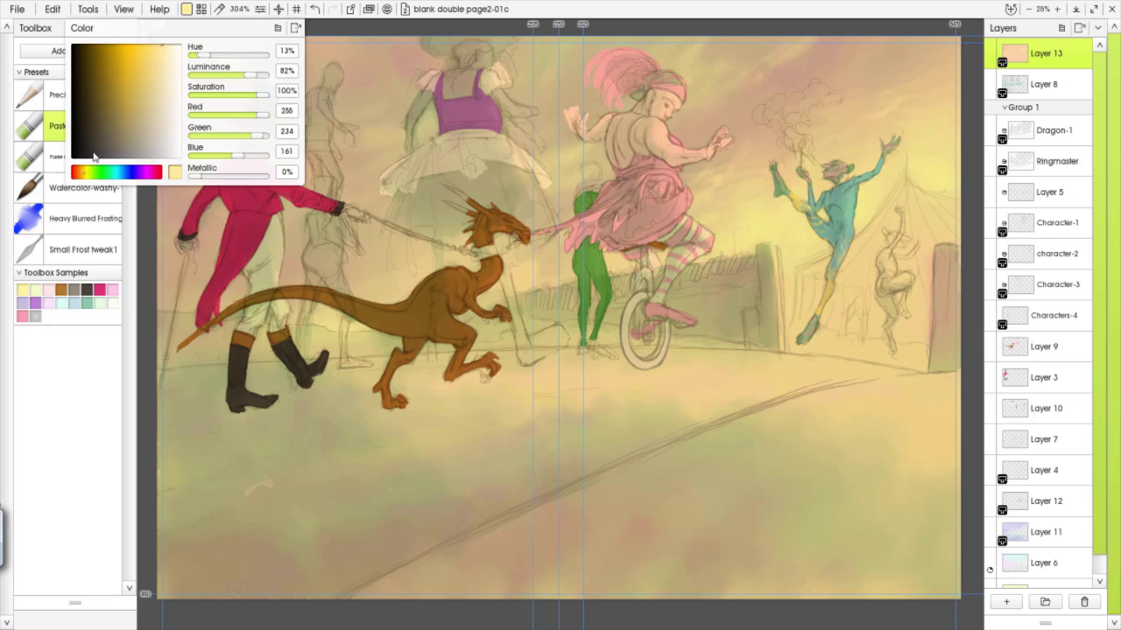
pyautogui.click(148, 71)
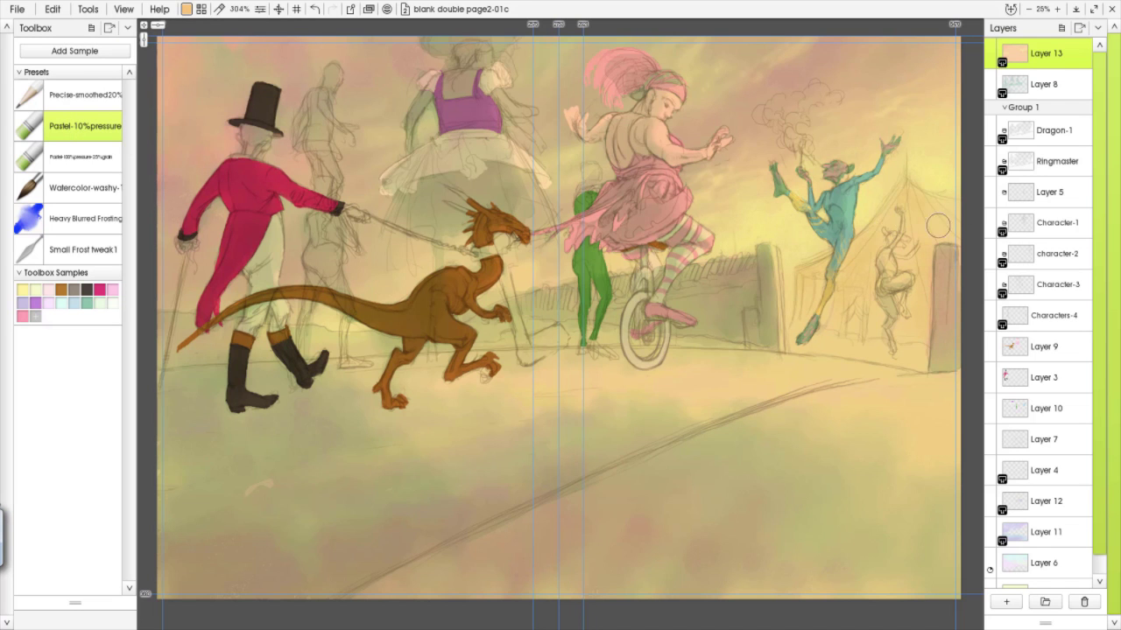
pyautogui.click(35, 316)
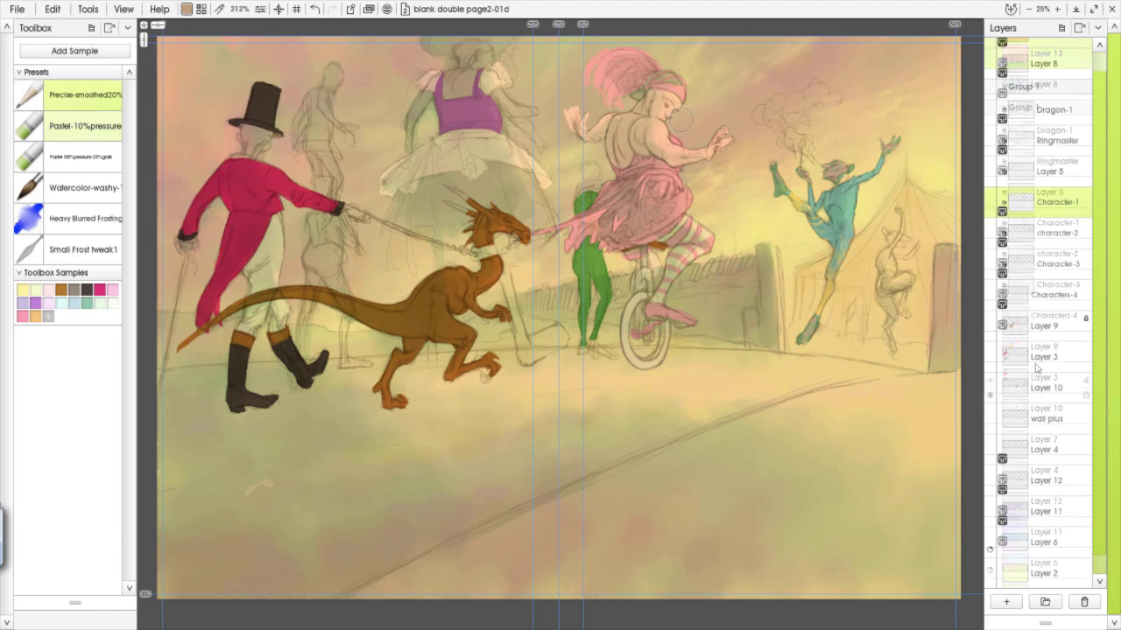
# Select the dragon's colour layer, Layer 9, and switch to the Custom Brush, accepting its current Brush Designer settings
pyautogui.click(1029, 329)
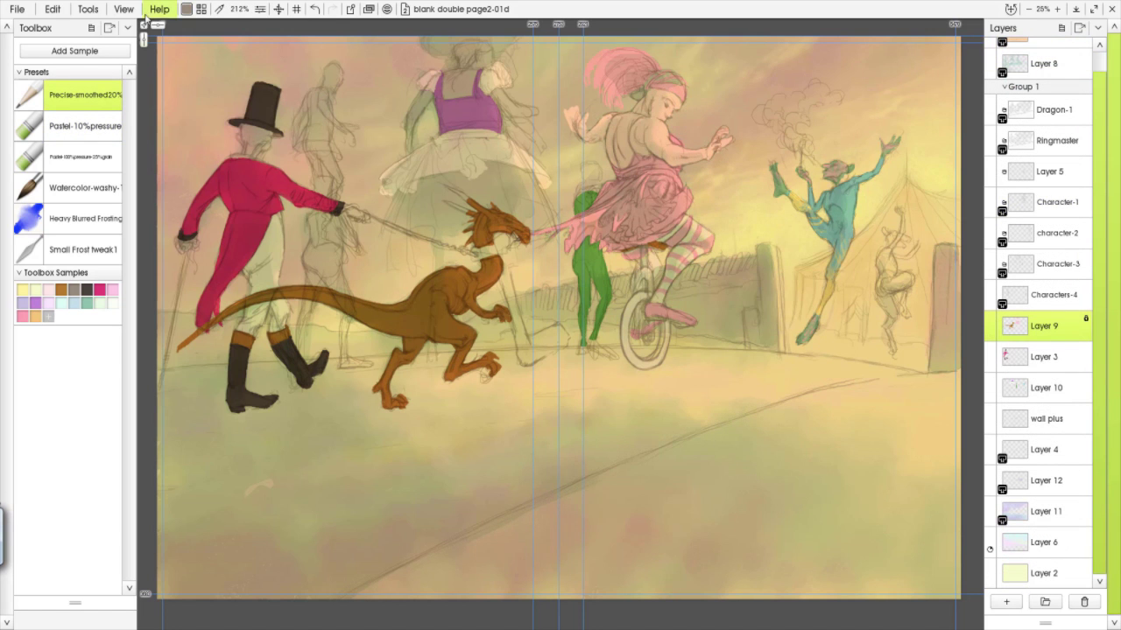
pyautogui.click(219, 8)
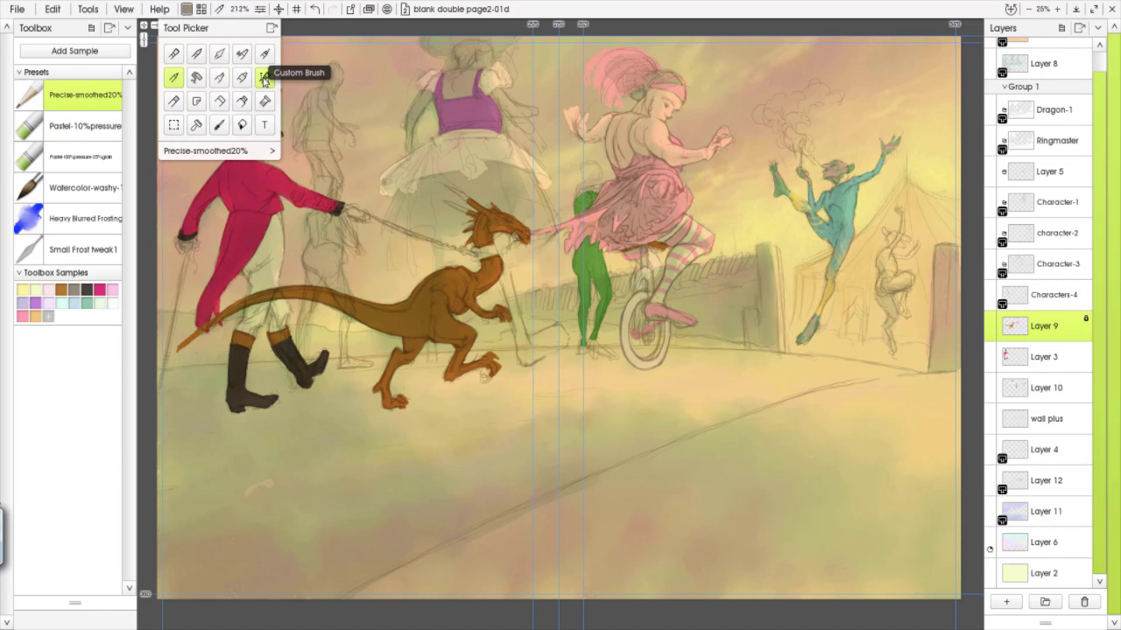
pyautogui.click(264, 77)
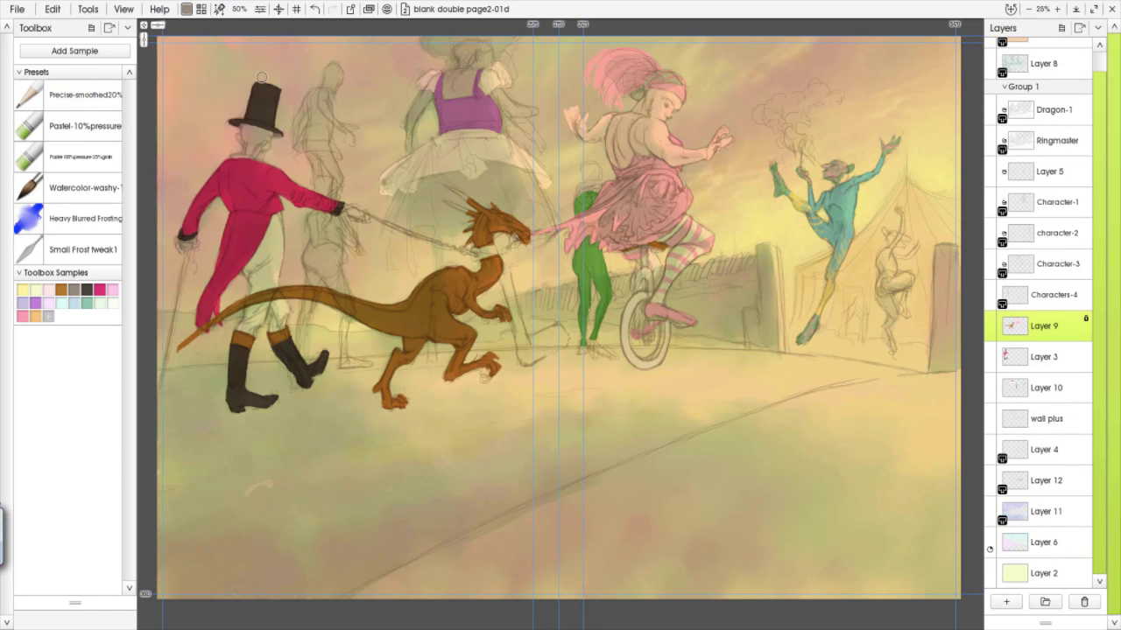
pyautogui.click(260, 9)
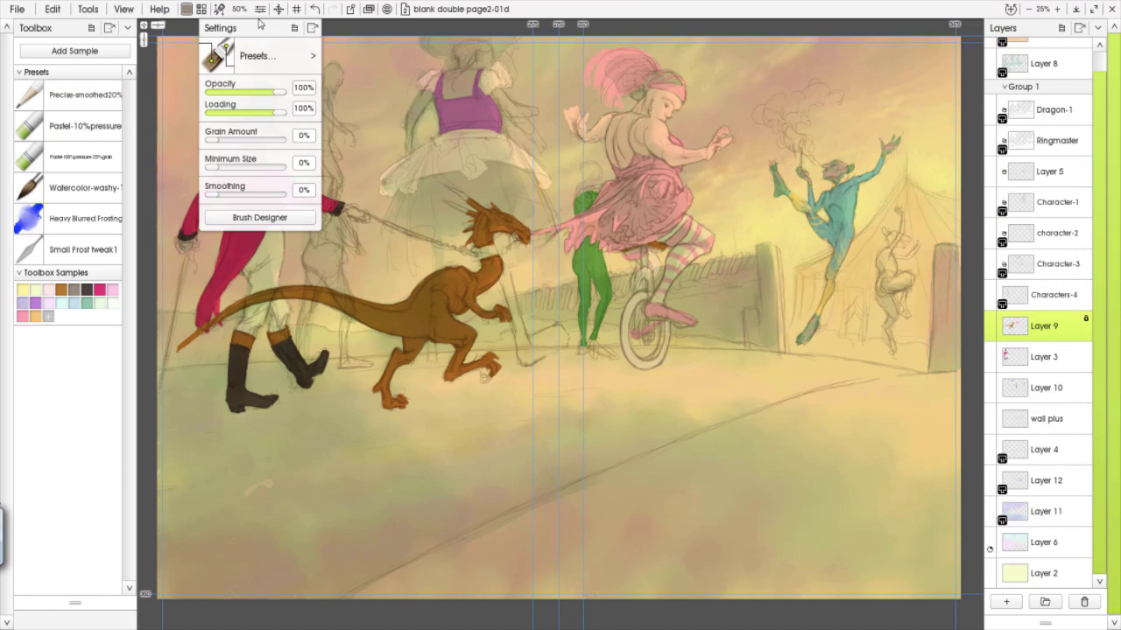
pyautogui.click(262, 217)
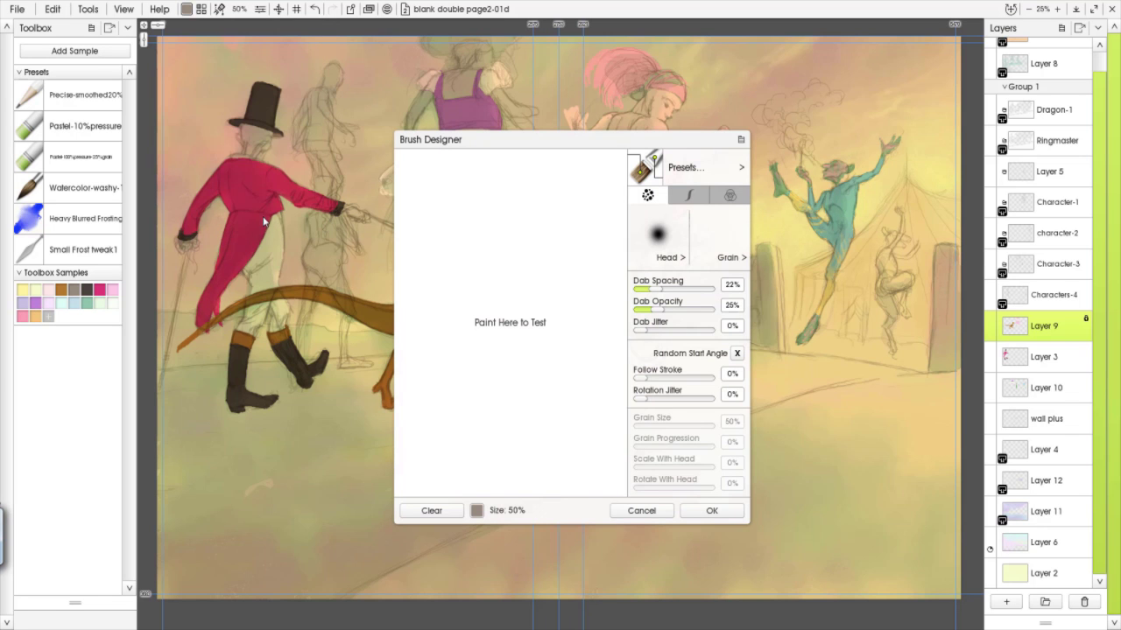
pyautogui.click(697, 511)
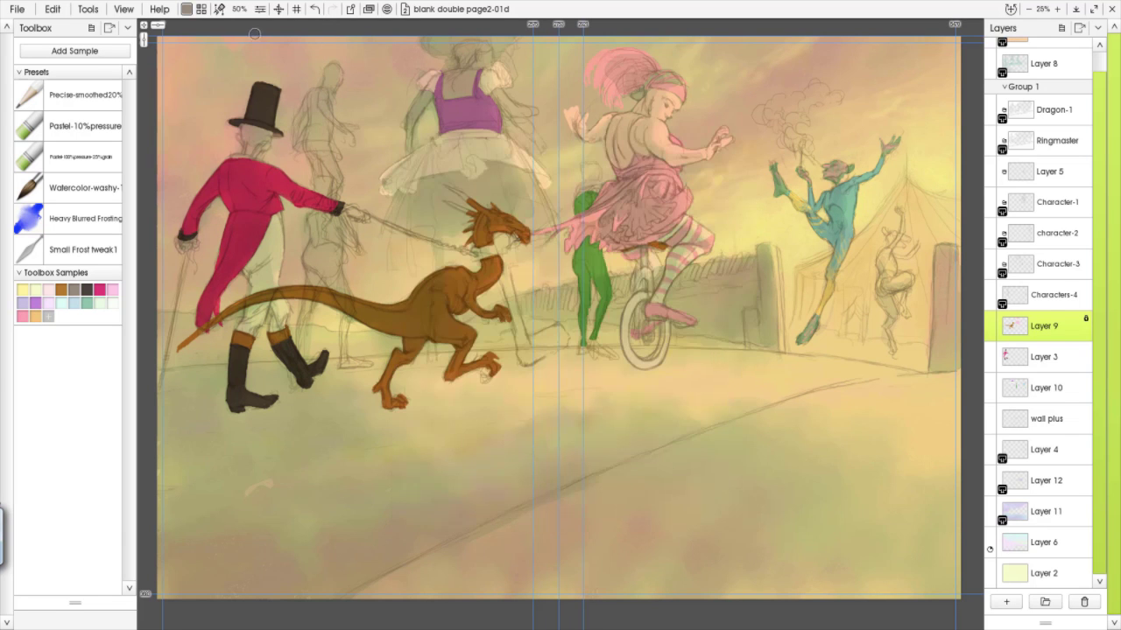
# Open the tool presets and choose the Granular-crystal-1 custom brush with a dark brown colour at 188% size
pyautogui.click(218, 8)
pyautogui.click(275, 150)
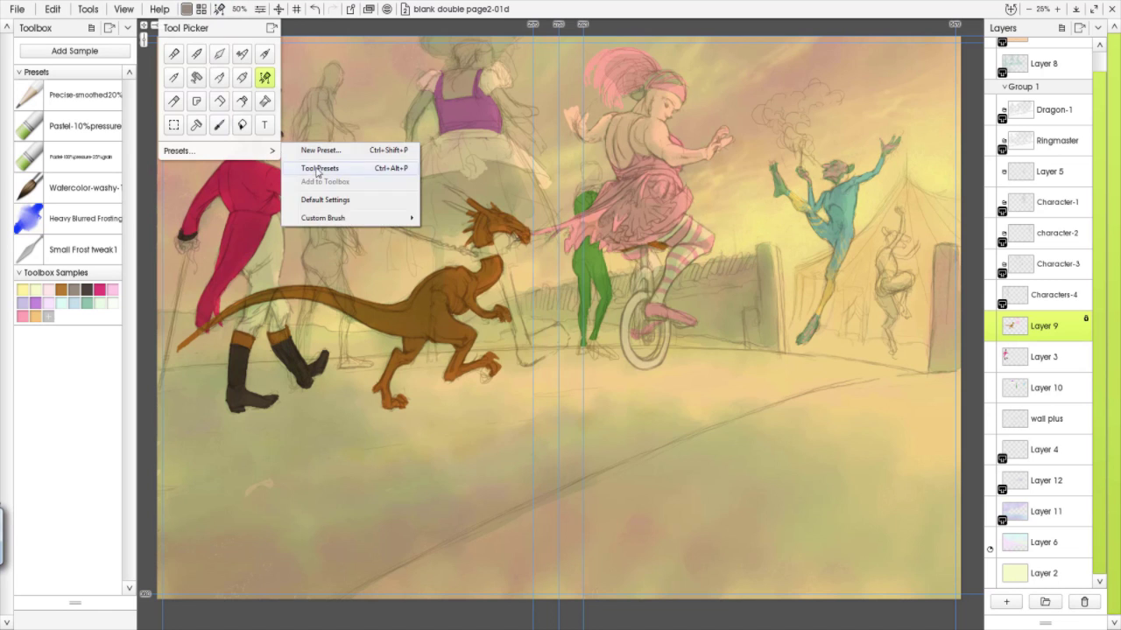
pyautogui.click(316, 166)
pyautogui.moveTo(618, 239); pyautogui.dragTo(540, 498)
pyautogui.scroll(-3, 645, 332)
pyautogui.click(87, 255)
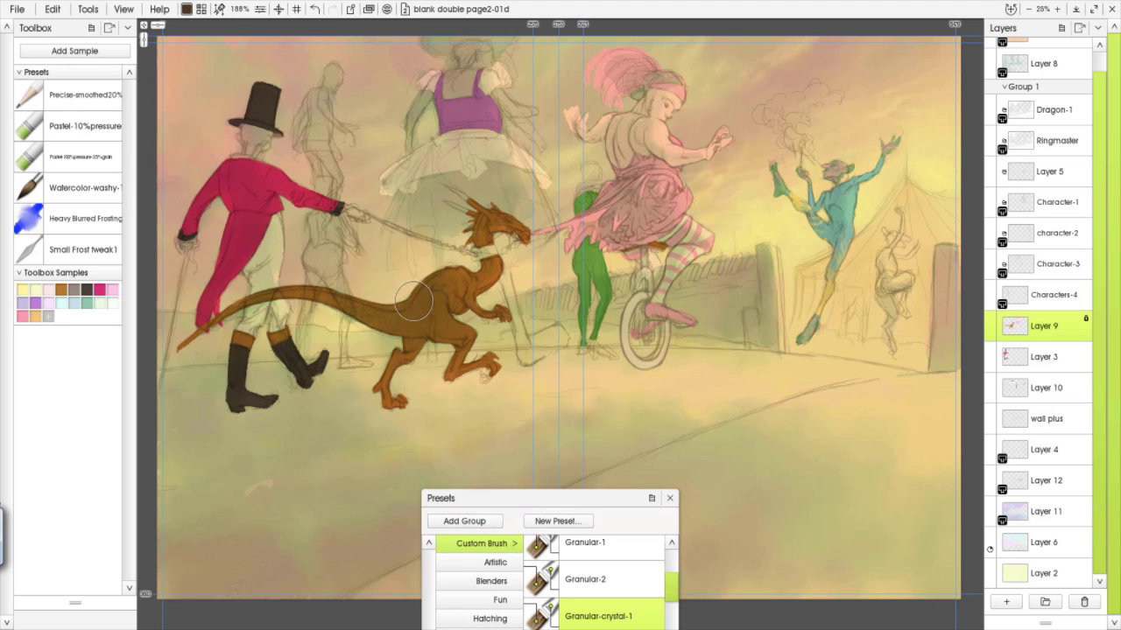
# Move the presets list off the dragon and try the Granular-1 and Mottle-2 brushes on it
pyautogui.moveTo(517, 506)
pyautogui.mouseDown()
pyautogui.moveTo(788, 137)
pyautogui.moveTo(795, 95)
pyautogui.mouseUp()
pyautogui.scroll(1, 949, 175)
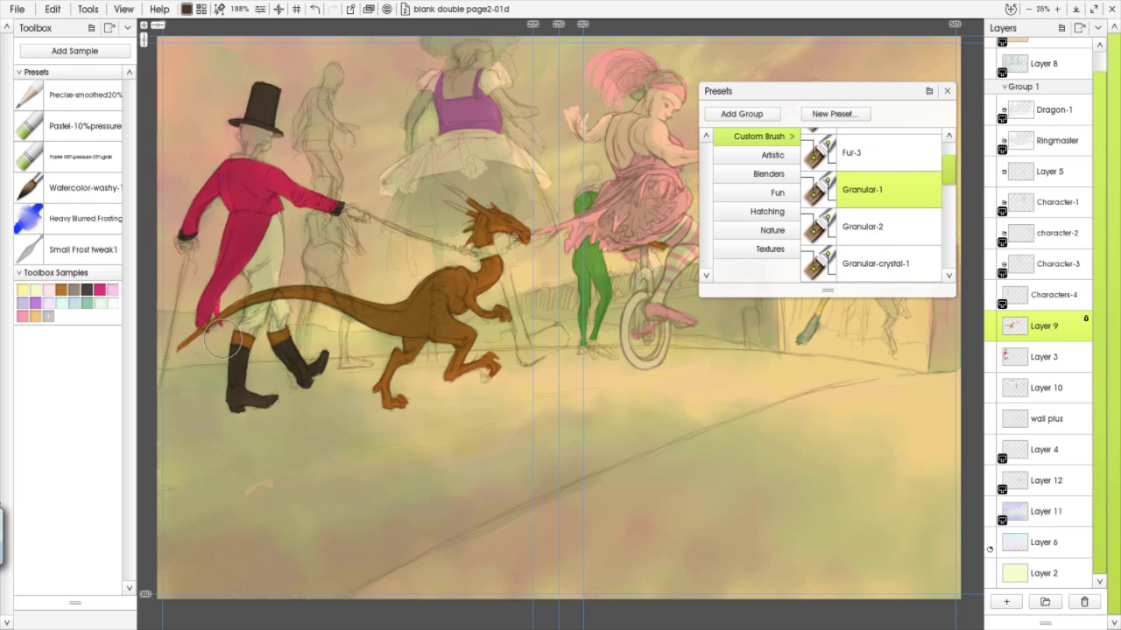
pyautogui.moveTo(510, 211); pyautogui.dragTo(517, 229)
pyautogui.moveTo(951, 176); pyautogui.dragTo(952, 206)
pyautogui.click(875, 229)
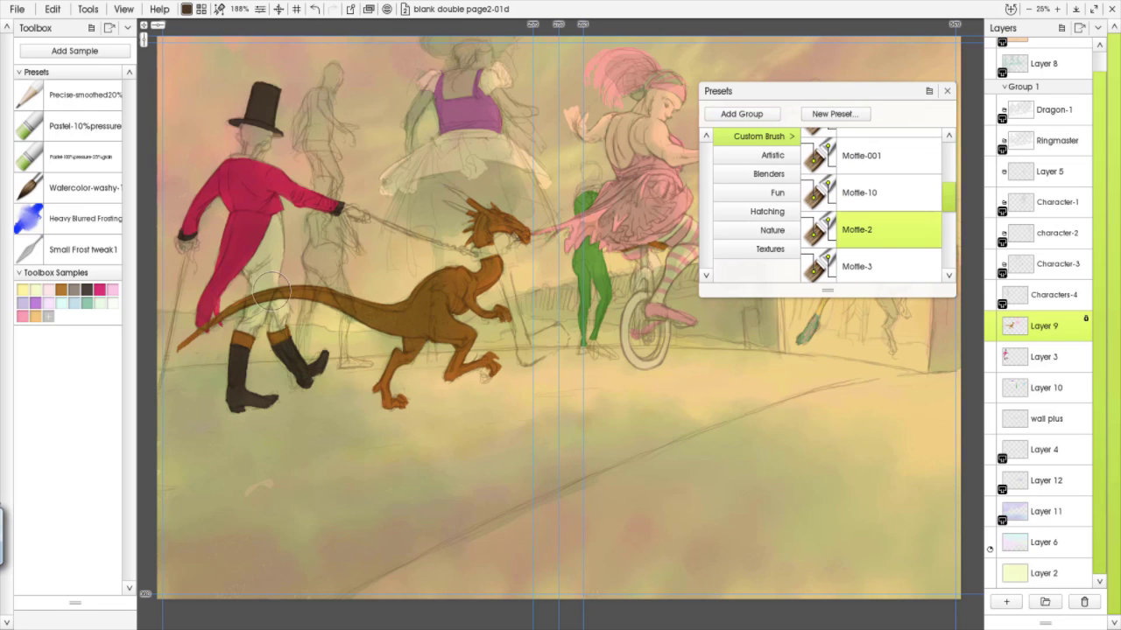
# Paint dark brown mottled texture over the dragon's tail, back and head with the Mottle-3 preset
pyautogui.press('Down')
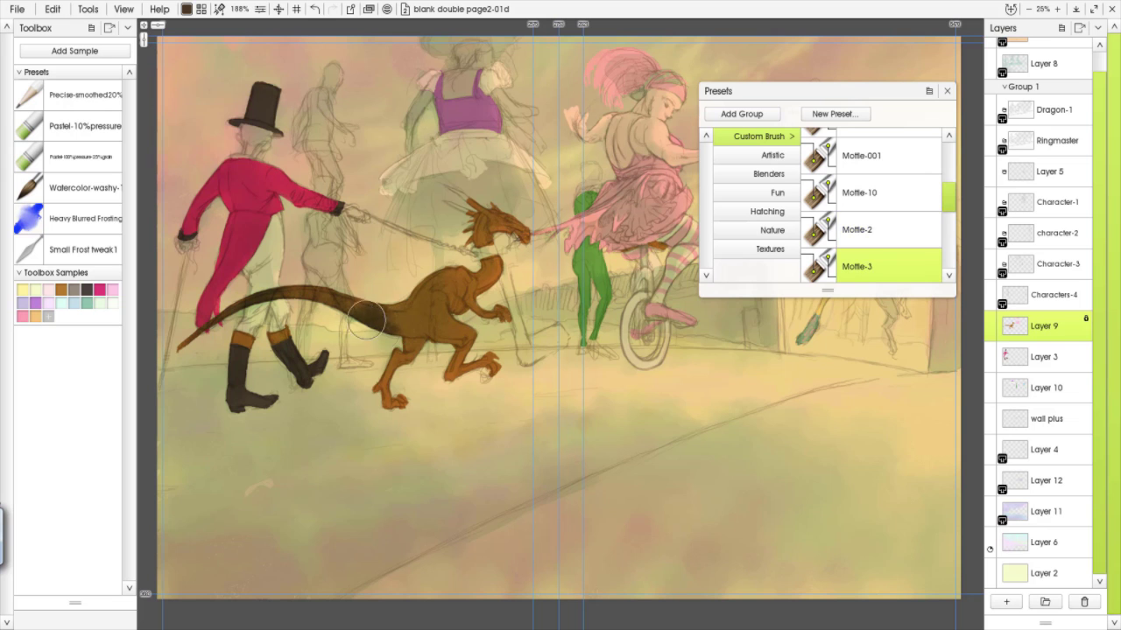
pyautogui.moveTo(404, 300)
pyautogui.mouseDown()
pyautogui.moveTo(443, 333)
pyautogui.moveTo(258, 306)
pyautogui.moveTo(183, 361)
pyautogui.moveTo(288, 302)
pyautogui.moveTo(377, 307)
pyautogui.mouseUp()
pyautogui.moveTo(516, 226)
pyautogui.mouseDown()
pyautogui.moveTo(468, 249)
pyautogui.moveTo(455, 367)
pyautogui.moveTo(473, 303)
pyautogui.mouseUp()
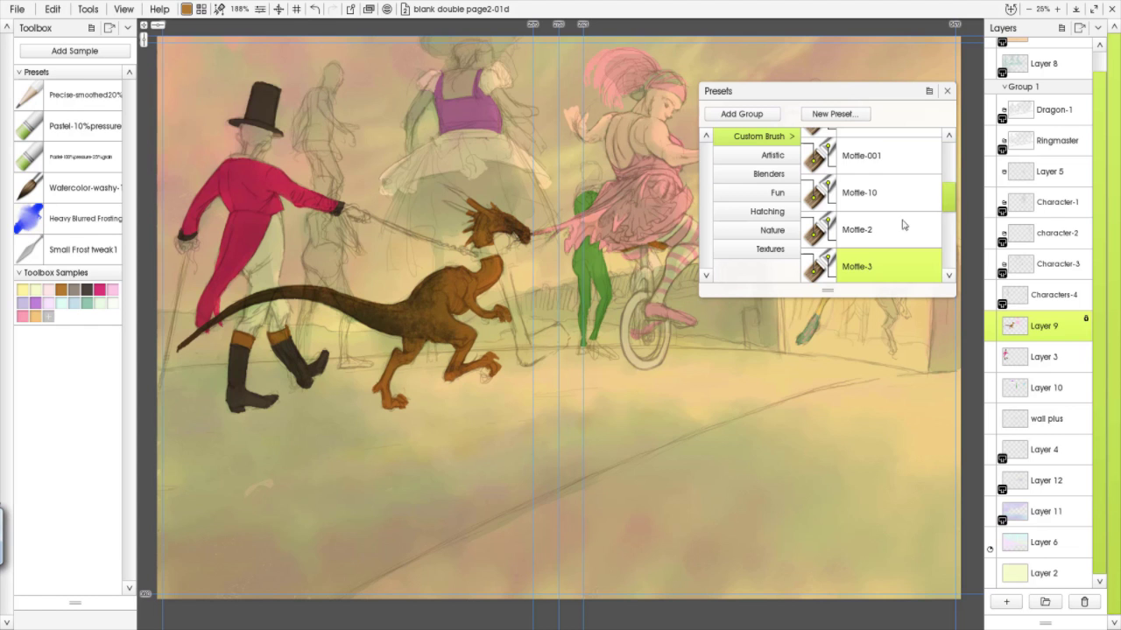
# Choose the Mottle-4 preset with a pale yellow colour and dab lighter texture onto the dragon's chest
pyautogui.press('Down')
pyautogui.click(185, 9)
pyautogui.click(85, 170)
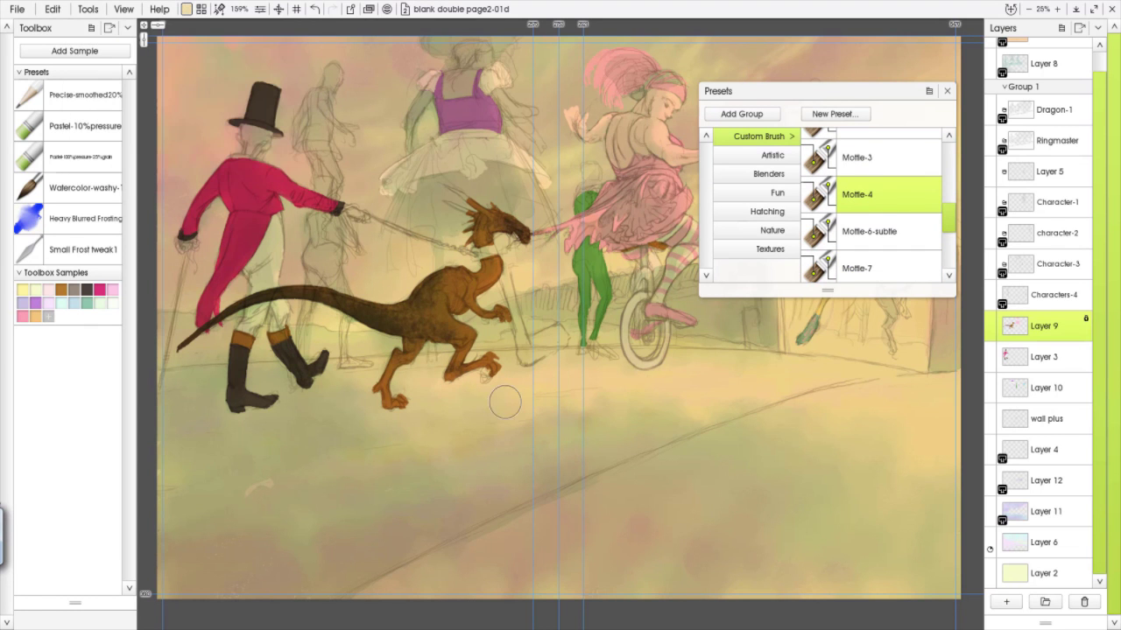
pyautogui.moveTo(457, 304)
pyautogui.mouseDown()
pyautogui.moveTo(490, 289)
pyautogui.moveTo(501, 267)
pyautogui.moveTo(478, 298)
pyautogui.mouseUp()
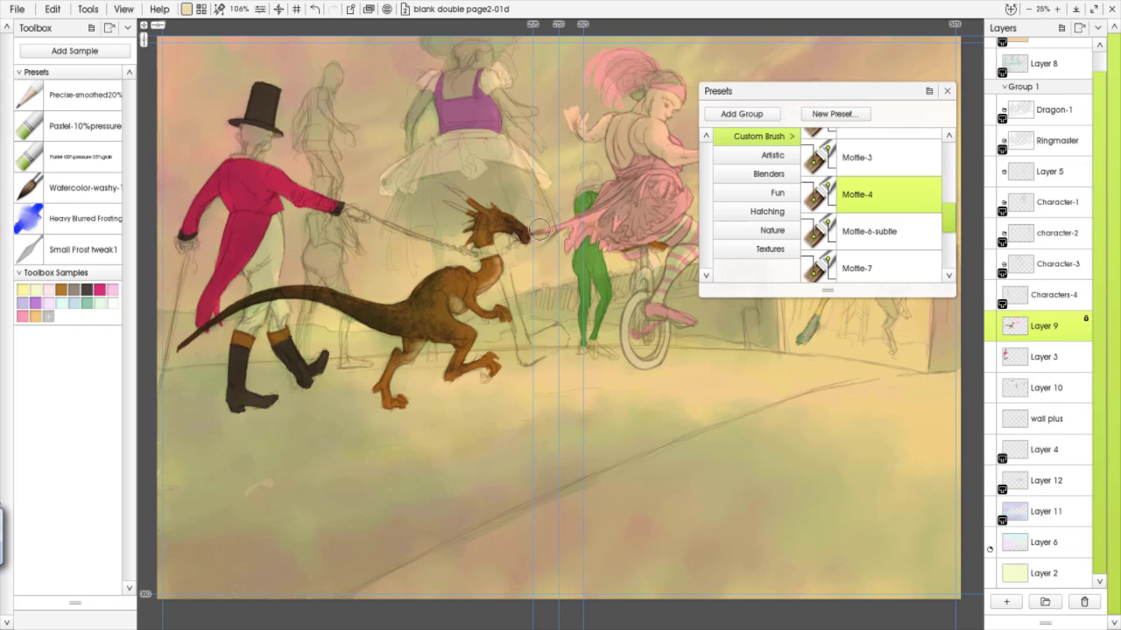
# Switch to the Mottle-9 preset, lighten the yellow and reduce the brush to 42% for the dragon's chest
pyautogui.scroll(-1, 950, 224)
pyautogui.scroll(-3, 950, 224)
pyautogui.click(884, 233)
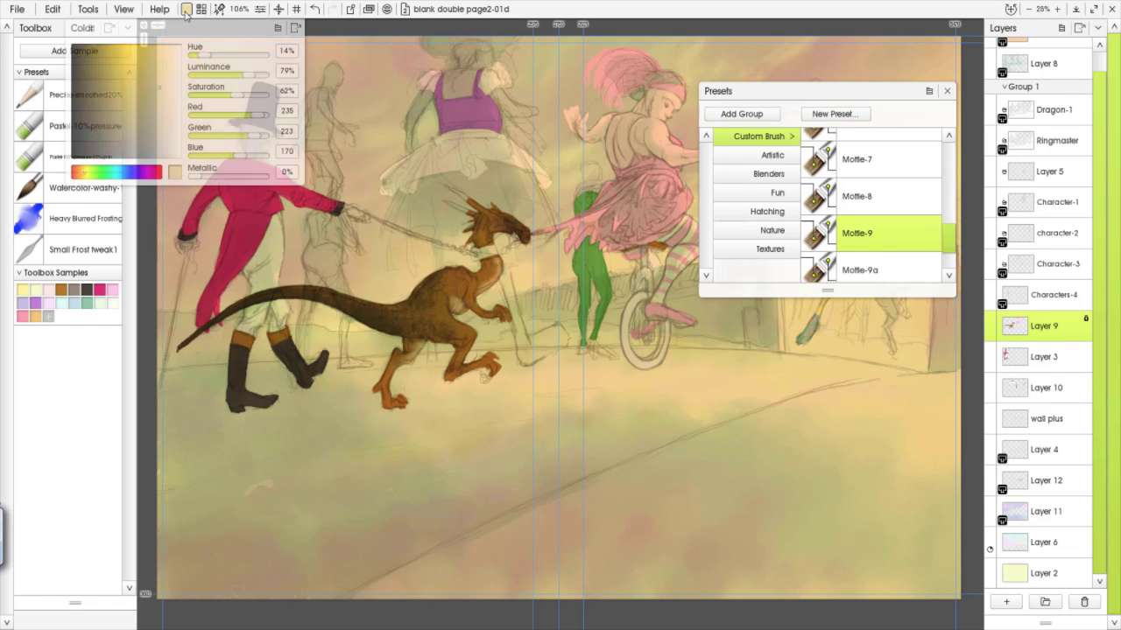
pyautogui.press('[')
pyautogui.press('[')
pyautogui.press('[')
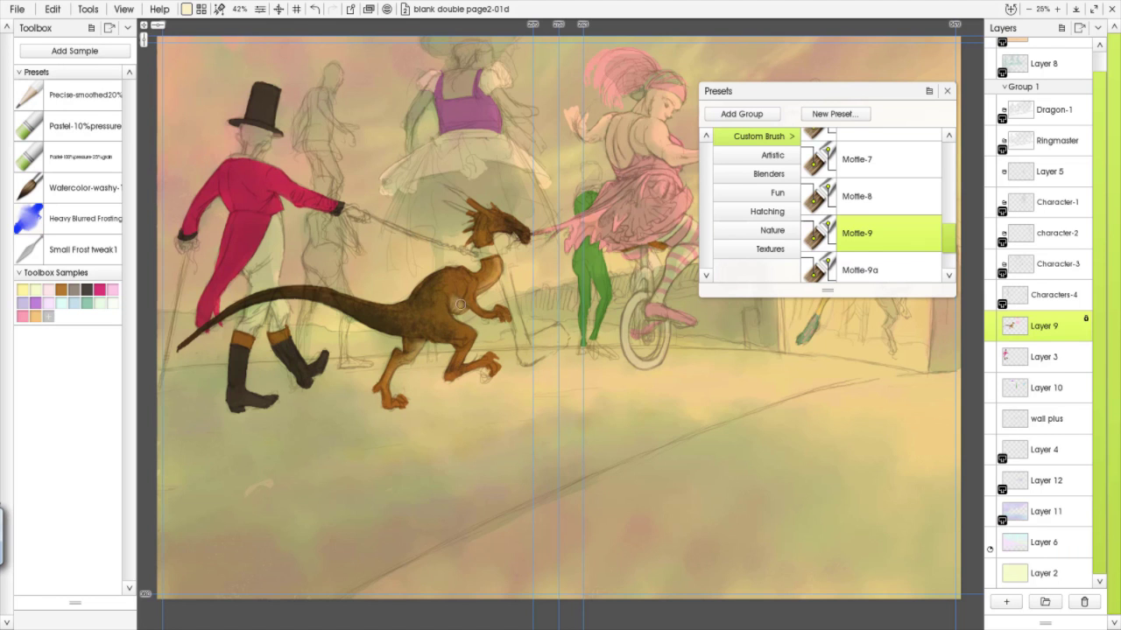
# Enlarge the brush to 76% and paint pale yellow mottling along the dragon's belly and the underside of its tail
pyautogui.press(']')
pyautogui.press(']')
pyautogui.press(']')
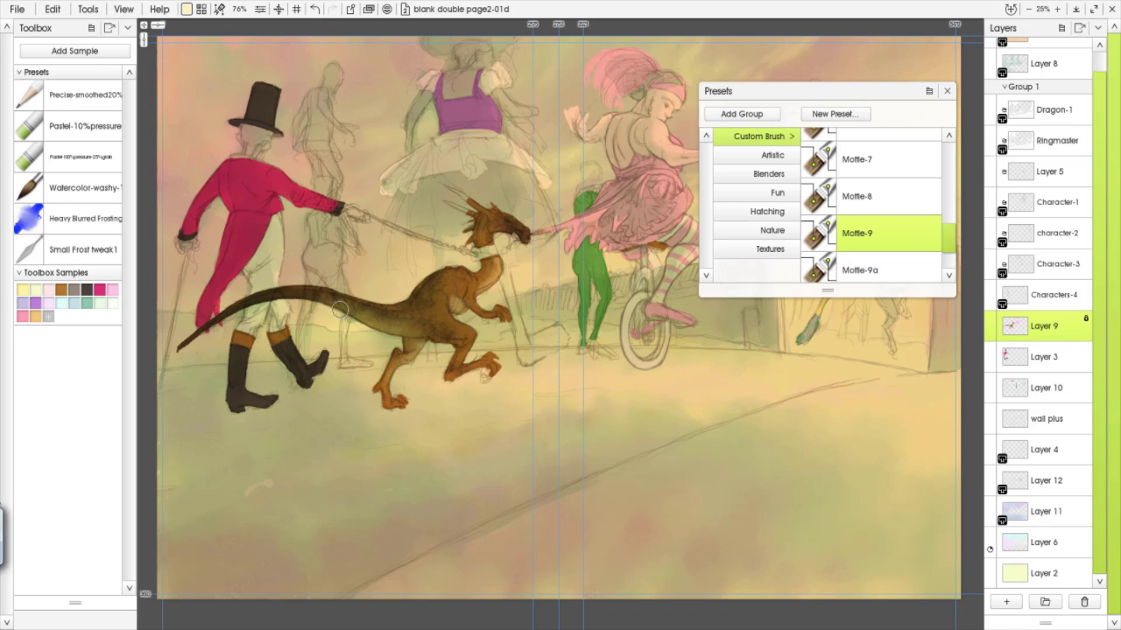
# Sample a brown from the dragon, adjust it to an orange-brown and switch to the Precise-smoothed20% preset
pyautogui.keyDown('alt'); pyautogui.click(453, 289); pyautogui.keyUp('alt')
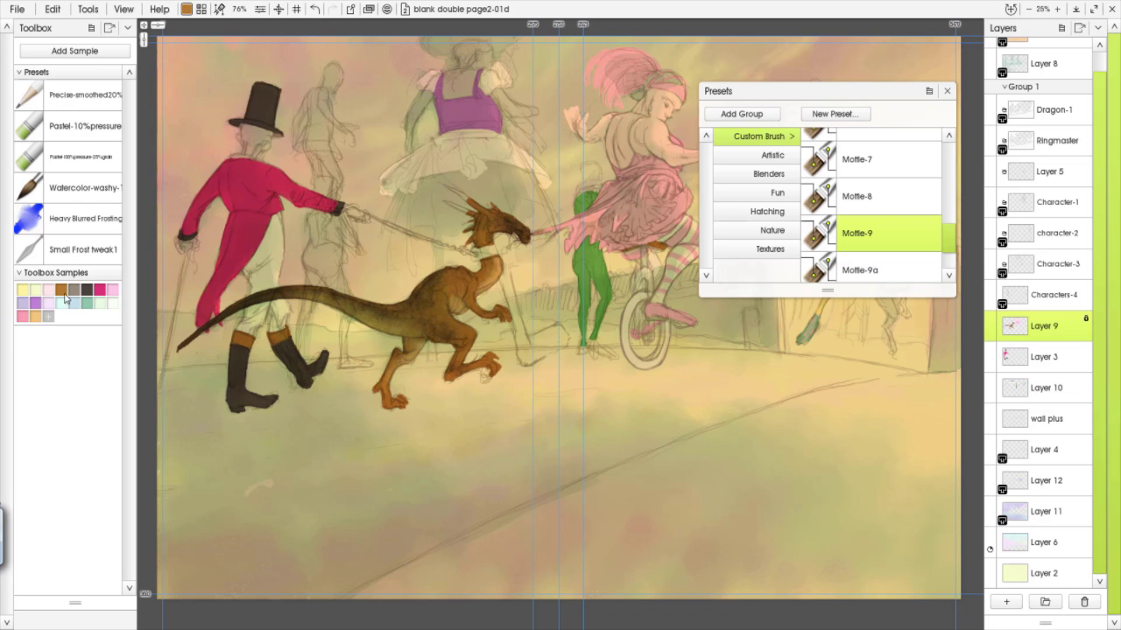
pyautogui.click(187, 8)
pyautogui.moveTo(113, 66); pyautogui.dragTo(144, 100)
pyautogui.click(53, 95)
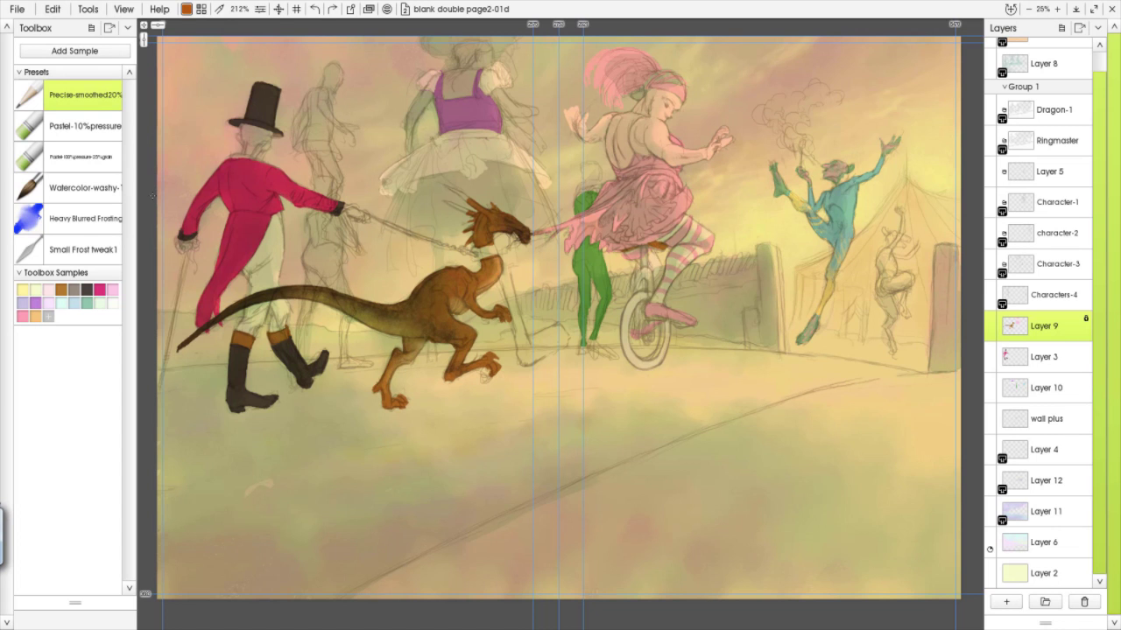
# Select the Ink Pen-Leafer-1 preset in dark grey and paint thin stripes along the dragon's neck, back and hips
pyautogui.click(219, 9)
pyautogui.click(220, 53)
pyautogui.click(219, 9)
pyautogui.click(264, 145)
pyautogui.click(333, 170)
pyautogui.scroll(-2, 952, 184)
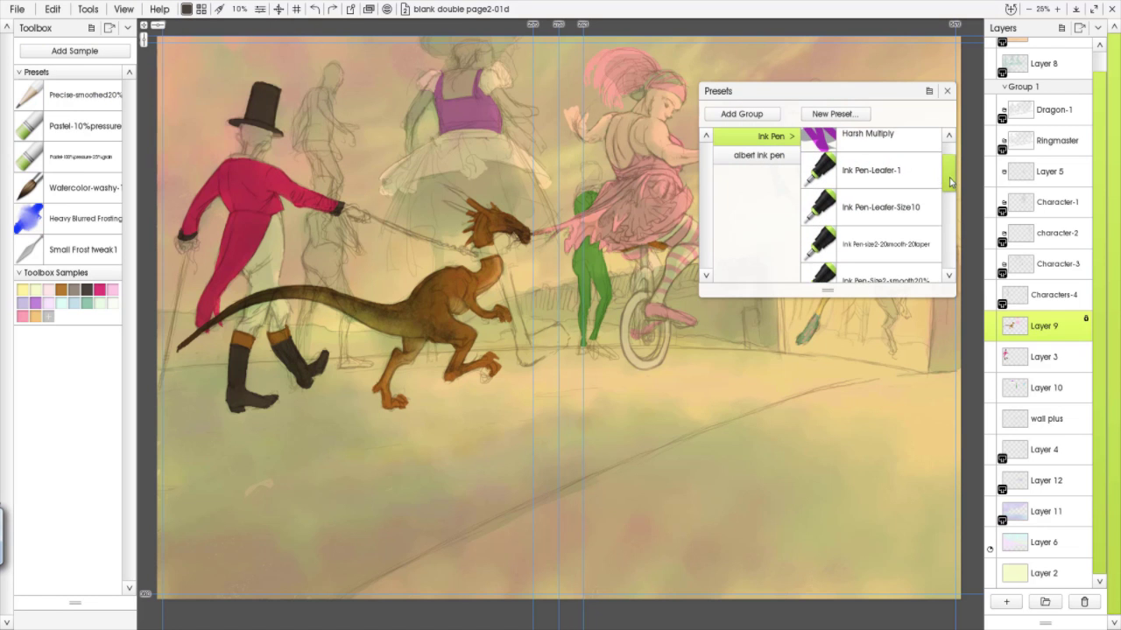
pyautogui.click(869, 174)
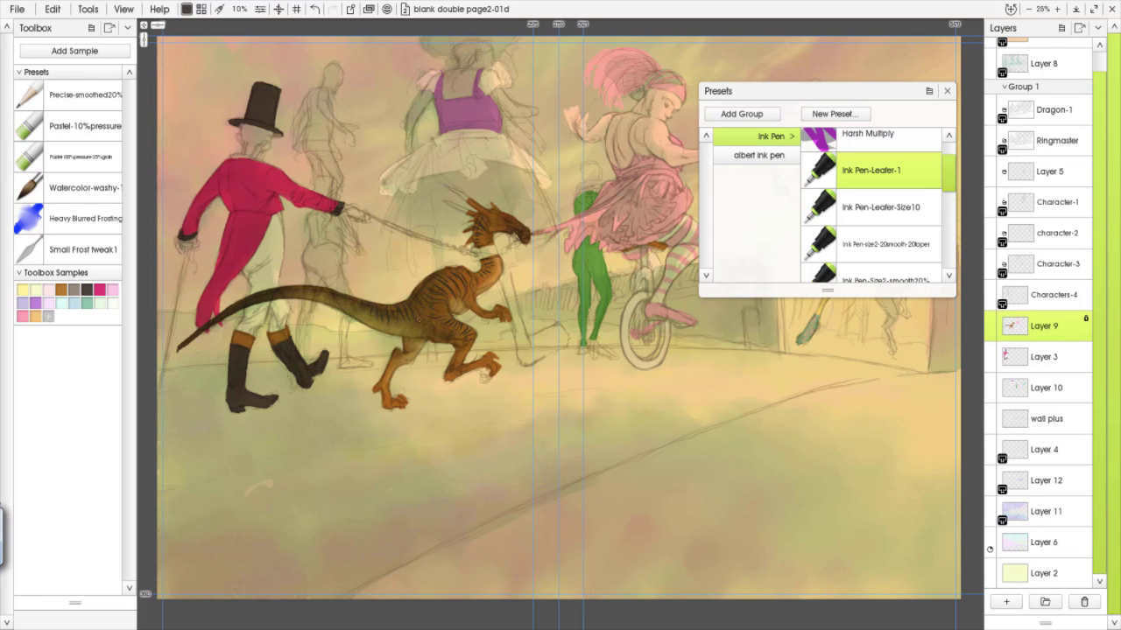
# Switch from the Custom Brush to the Heavy Blurred Frosting and Small Frost tweak1 presets to soften the dragon's stripes
pyautogui.click(219, 8)
pyautogui.click(243, 124)
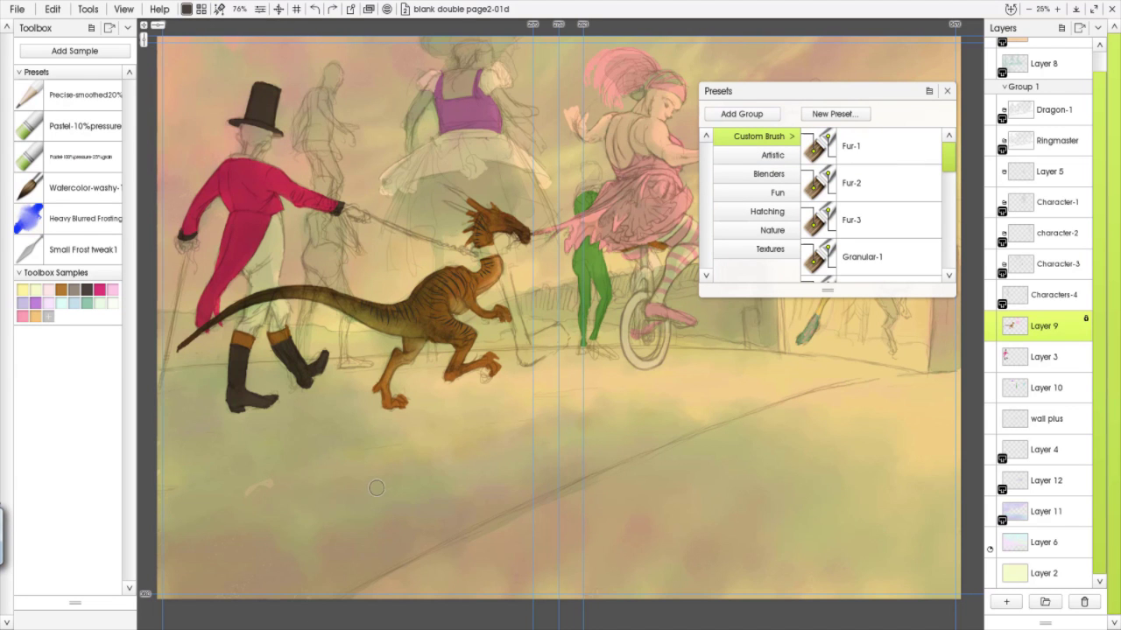
pyautogui.click(75, 220)
pyautogui.click(87, 251)
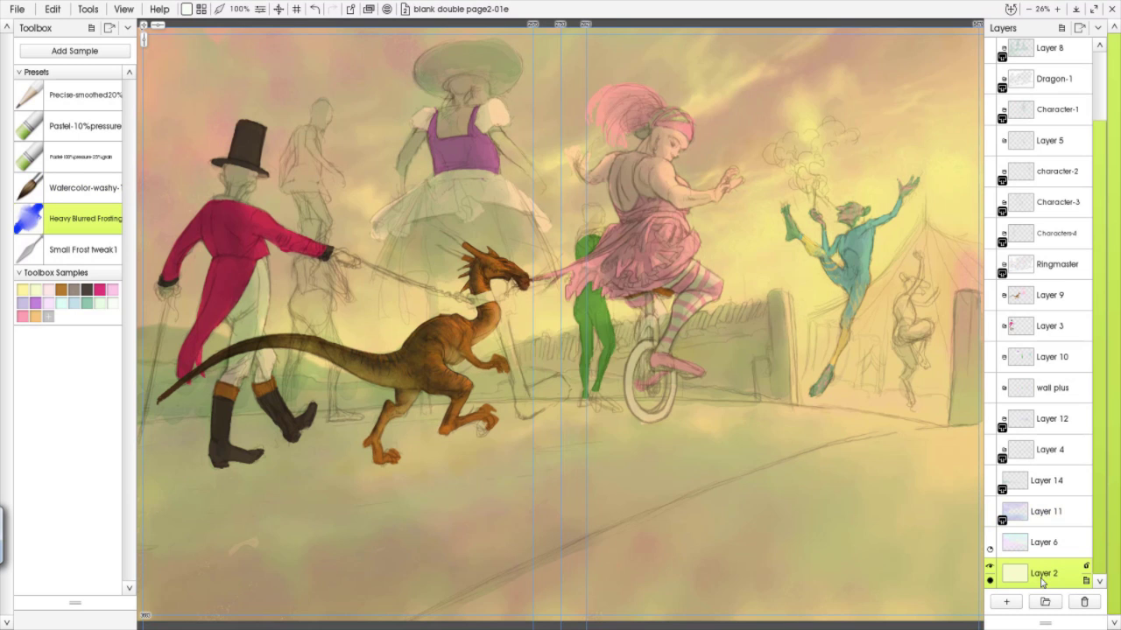
# Rename the lowest layer as BASE LAYER
pyautogui.doubleClick(1043, 574)
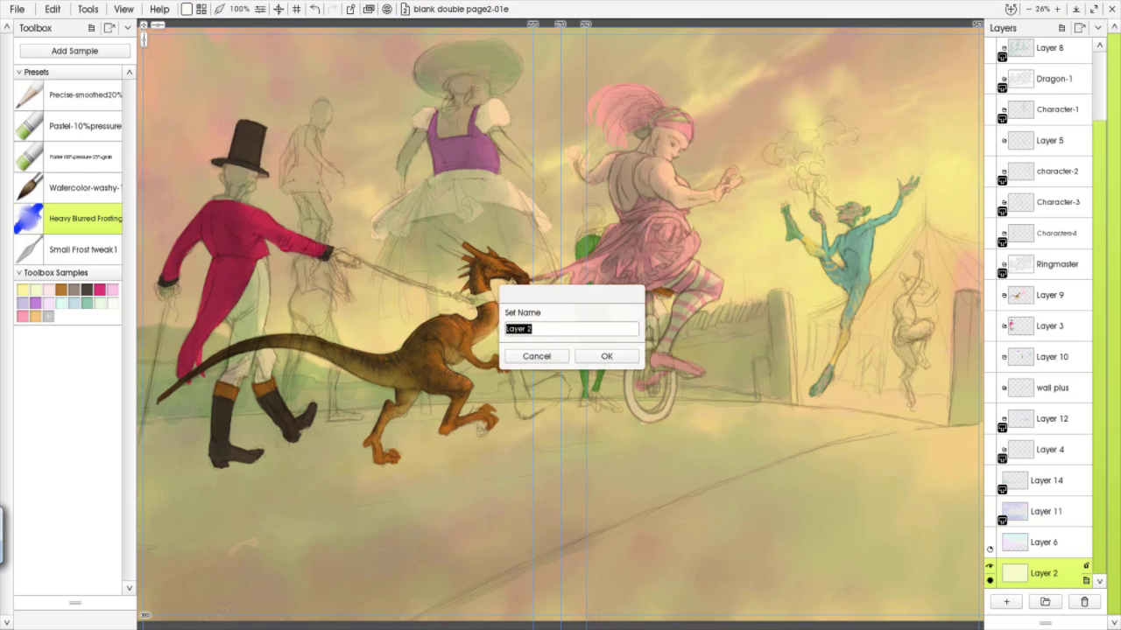
pyautogui.write('BASE LAYER')
pyautogui.press('Return')
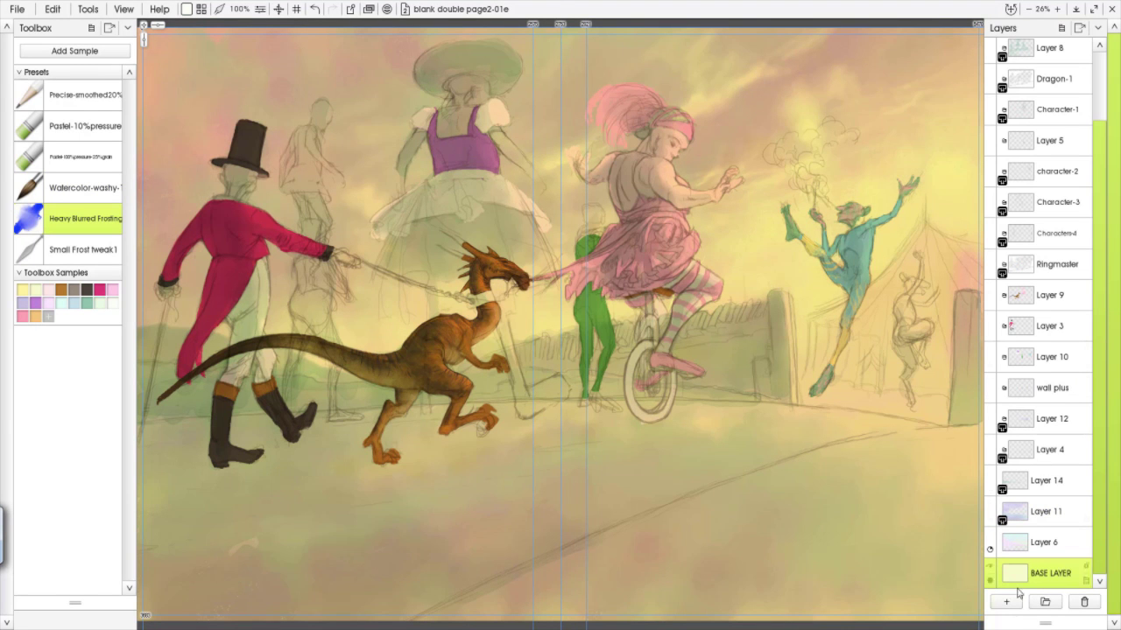
# On the new Layer 2, paint the background wall and gateposts lavender with a Pastel preset at 134%, adding a grey-green tint
pyautogui.click(59, 161)
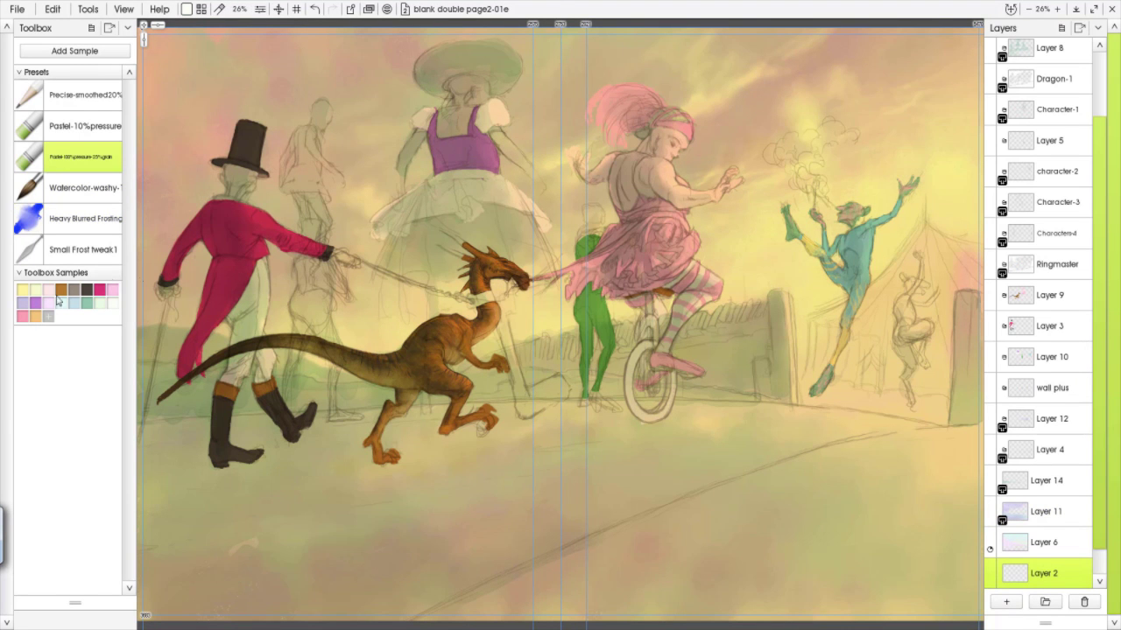
pyautogui.click(167, 117)
pyautogui.moveTo(761, 313)
pyautogui.mouseDown()
pyautogui.moveTo(620, 339)
pyautogui.moveTo(664, 323)
pyautogui.moveTo(691, 321)
pyautogui.moveTo(707, 345)
pyautogui.moveTo(721, 316)
pyautogui.moveTo(699, 349)
pyautogui.moveTo(539, 347)
pyautogui.moveTo(510, 362)
pyautogui.moveTo(578, 383)
pyautogui.mouseUp()
pyautogui.moveTo(175, 416)
pyautogui.mouseDown()
pyautogui.moveTo(210, 399)
pyautogui.moveTo(158, 422)
pyautogui.moveTo(249, 419)
pyautogui.mouseUp()
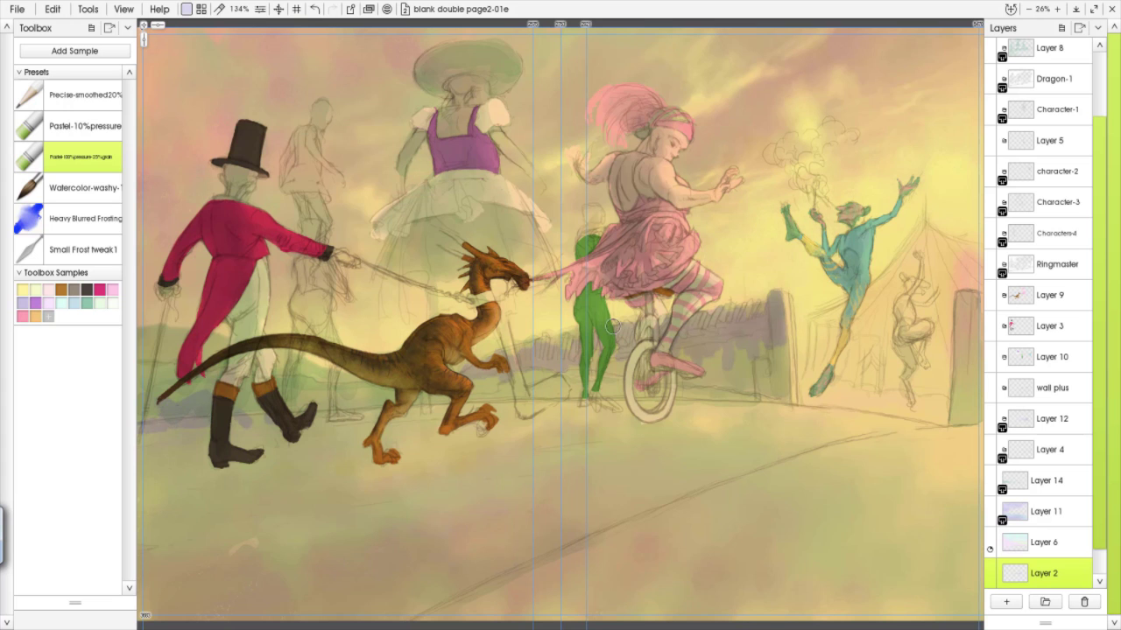
pyautogui.moveTo(965, 300)
pyautogui.mouseDown()
pyautogui.moveTo(965, 386)
pyautogui.moveTo(676, 352)
pyautogui.moveTo(592, 360)
pyautogui.moveTo(745, 322)
pyautogui.mouseUp()
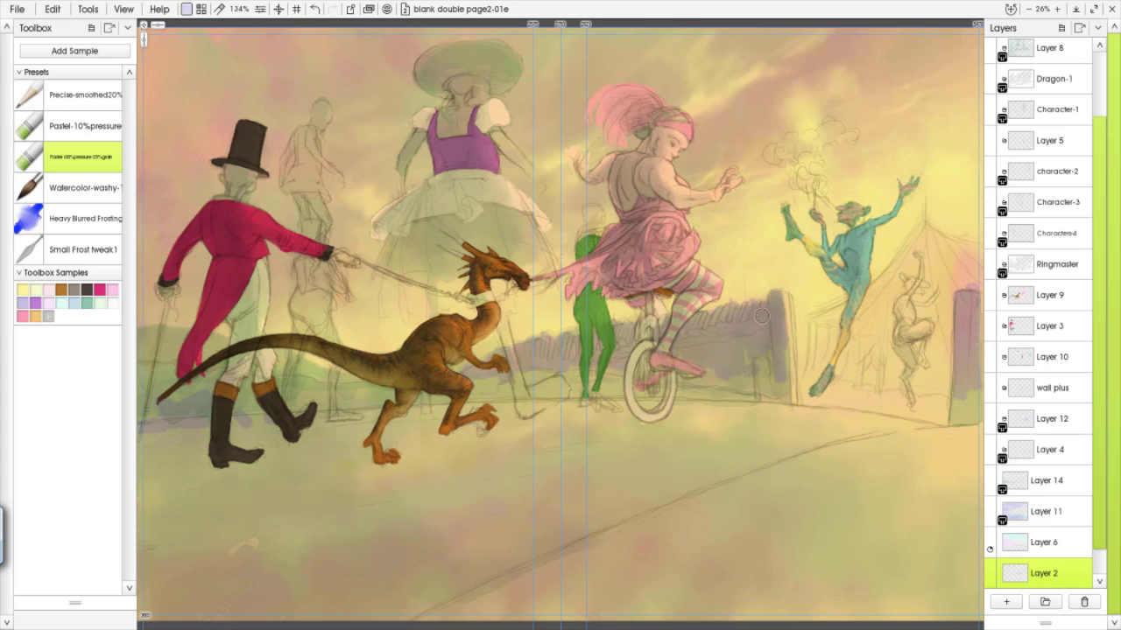
pyautogui.click(185, 11)
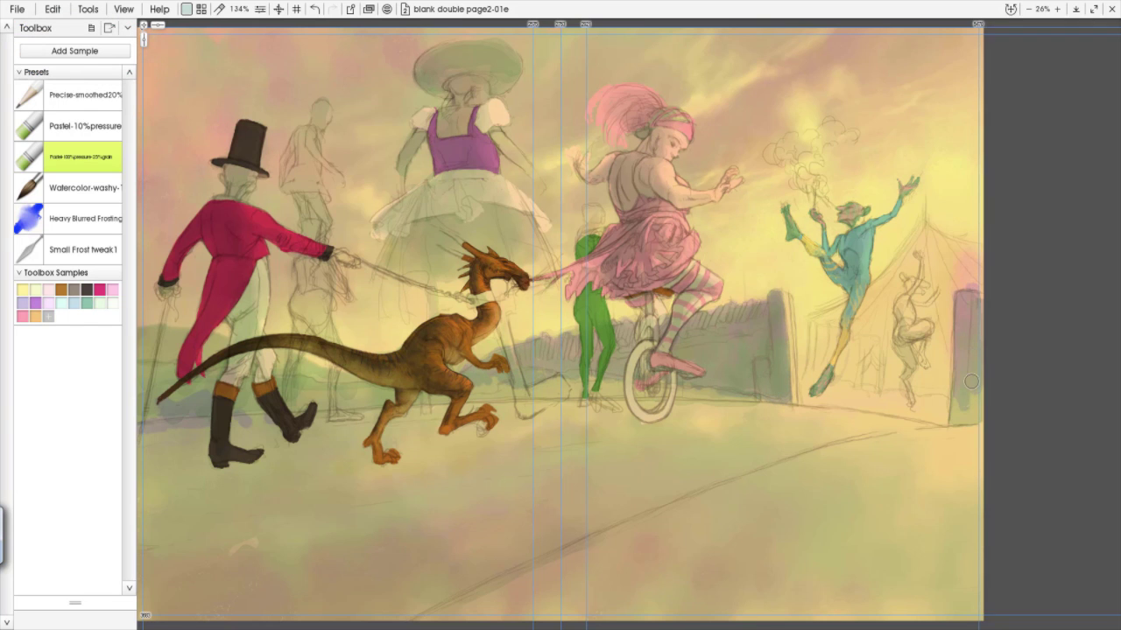
pyautogui.scroll(-1, 561, 325)
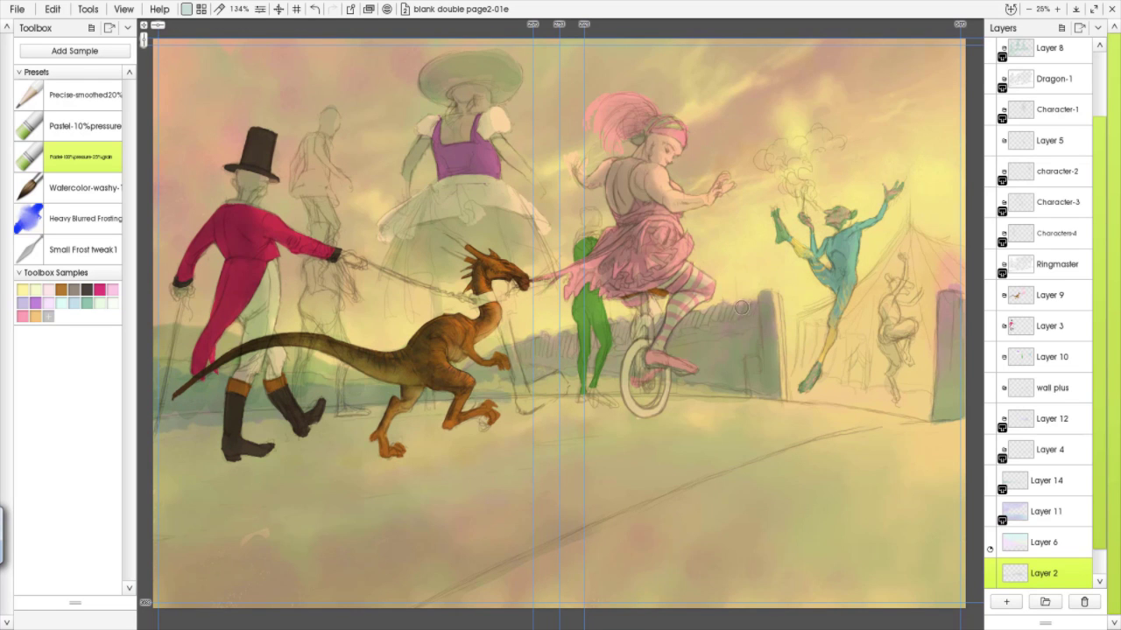
# Paint green along the wall's base and distant hedge, and fill the lower-right foreground with a large bushy green mass
pyautogui.click(85, 292)
pyautogui.moveTo(157, 390)
pyautogui.mouseDown()
pyautogui.moveTo(214, 393)
pyautogui.moveTo(224, 403)
pyautogui.moveTo(653, 394)
pyautogui.mouseUp()
pyautogui.moveTo(761, 523); pyautogui.dragTo(846, 480)
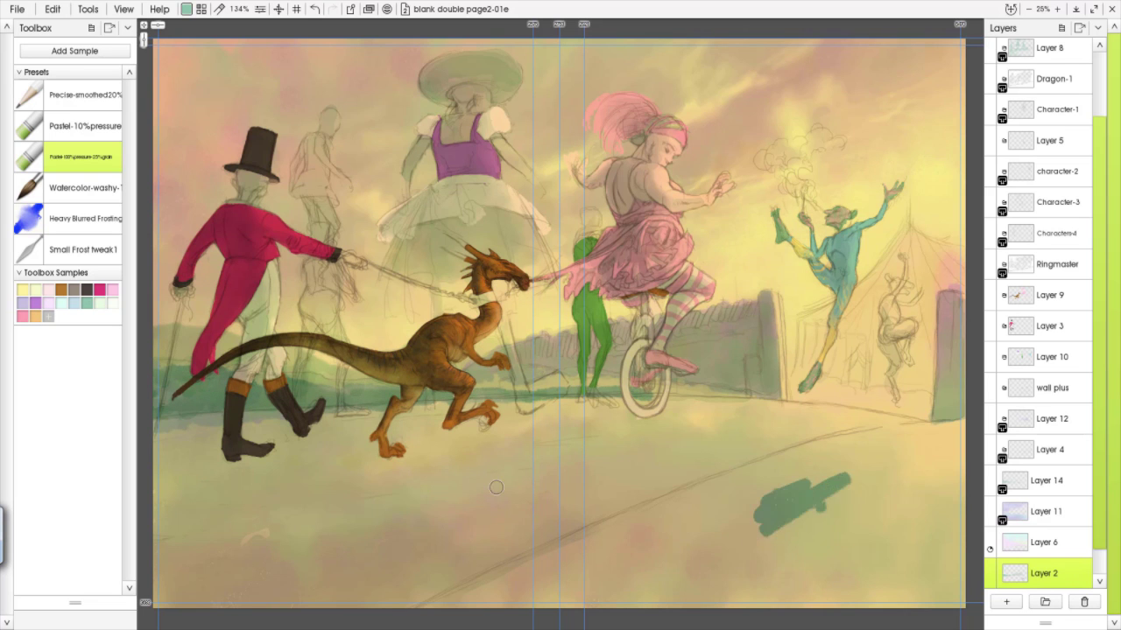
pyautogui.moveTo(758, 592); pyautogui.dragTo(898, 497)
pyautogui.moveTo(829, 523)
pyautogui.mouseDown()
pyautogui.moveTo(877, 600)
pyautogui.moveTo(909, 588)
pyautogui.moveTo(697, 531)
pyautogui.moveTo(736, 491)
pyautogui.moveTo(796, 455)
pyautogui.moveTo(932, 426)
pyautogui.moveTo(980, 458)
pyautogui.mouseUp()
pyautogui.moveTo(727, 534)
pyautogui.mouseDown()
pyautogui.moveTo(687, 547)
pyautogui.moveTo(662, 509)
pyautogui.moveTo(737, 475)
pyautogui.moveTo(650, 532)
pyautogui.moveTo(677, 521)
pyautogui.moveTo(615, 613)
pyautogui.moveTo(613, 592)
pyautogui.moveTo(517, 588)
pyautogui.moveTo(585, 577)
pyautogui.moveTo(459, 607)
pyautogui.mouseUp()
pyautogui.moveTo(295, 339); pyautogui.dragTo(295, 355)
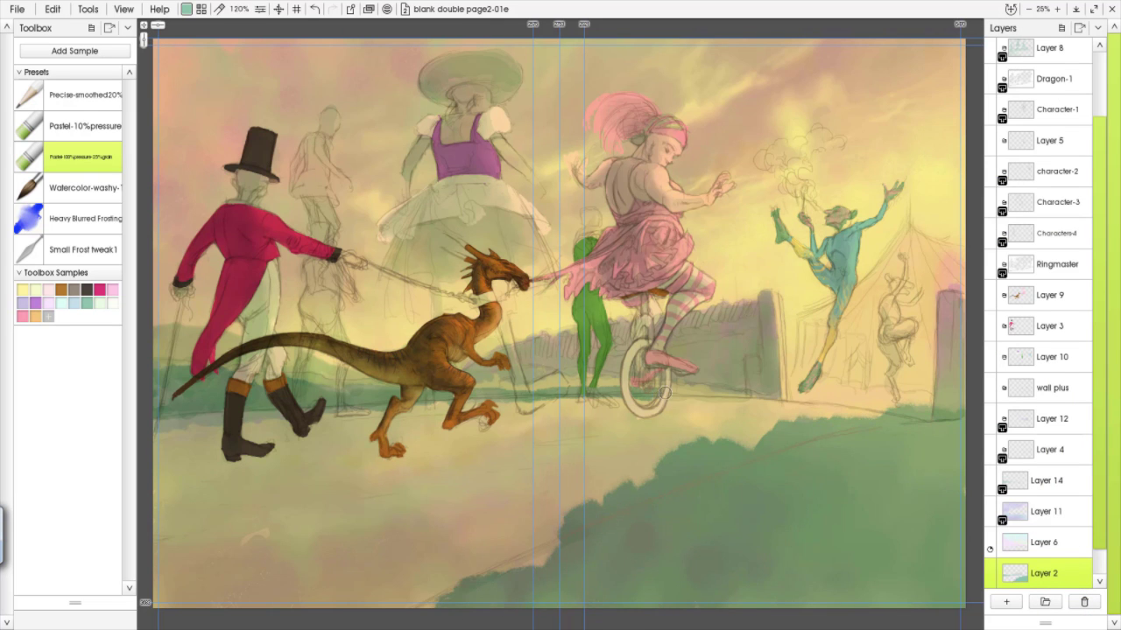
pyautogui.moveTo(656, 393); pyautogui.dragTo(738, 398)
pyautogui.moveTo(636, 582)
pyautogui.mouseDown()
pyautogui.moveTo(517, 565)
pyautogui.moveTo(577, 548)
pyautogui.mouseUp()
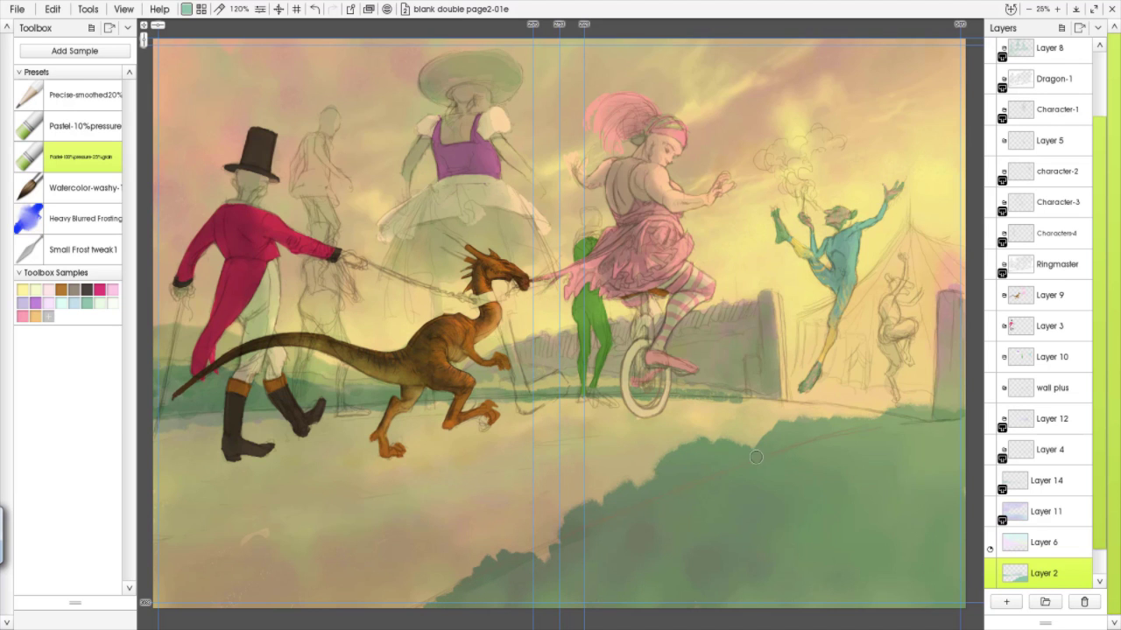
pyautogui.moveTo(162, 375); pyautogui.dragTo(186, 370)
# Pick the grey-brown sample and shade the foreground bushes with the Pastel-10%pressure preset at 319%
pyautogui.click(76, 298)
pyautogui.moveTo(725, 348); pyautogui.dragTo(725, 360)
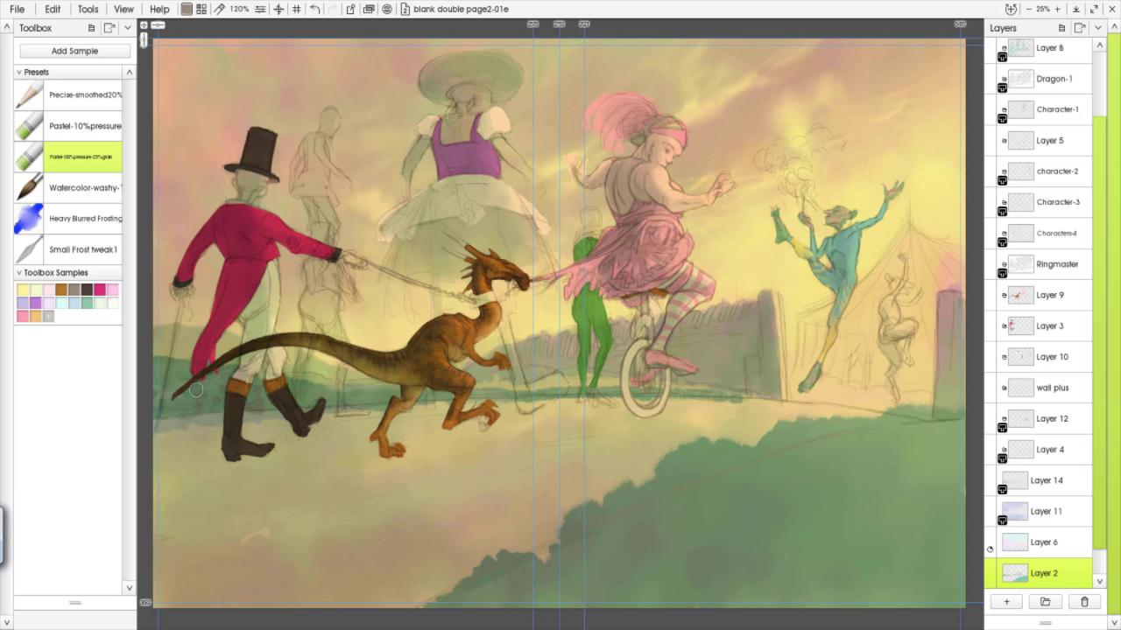
pyautogui.moveTo(633, 519)
pyautogui.mouseDown()
pyautogui.moveTo(675, 553)
pyautogui.moveTo(603, 577)
pyautogui.moveTo(632, 583)
pyautogui.moveTo(677, 541)
pyautogui.mouseUp()
pyautogui.press('2')
pyautogui.press(']')
pyautogui.moveTo(675, 494)
pyautogui.mouseDown()
pyautogui.moveTo(613, 576)
pyautogui.moveTo(757, 563)
pyautogui.moveTo(665, 597)
pyautogui.moveTo(734, 519)
pyautogui.mouseUp()
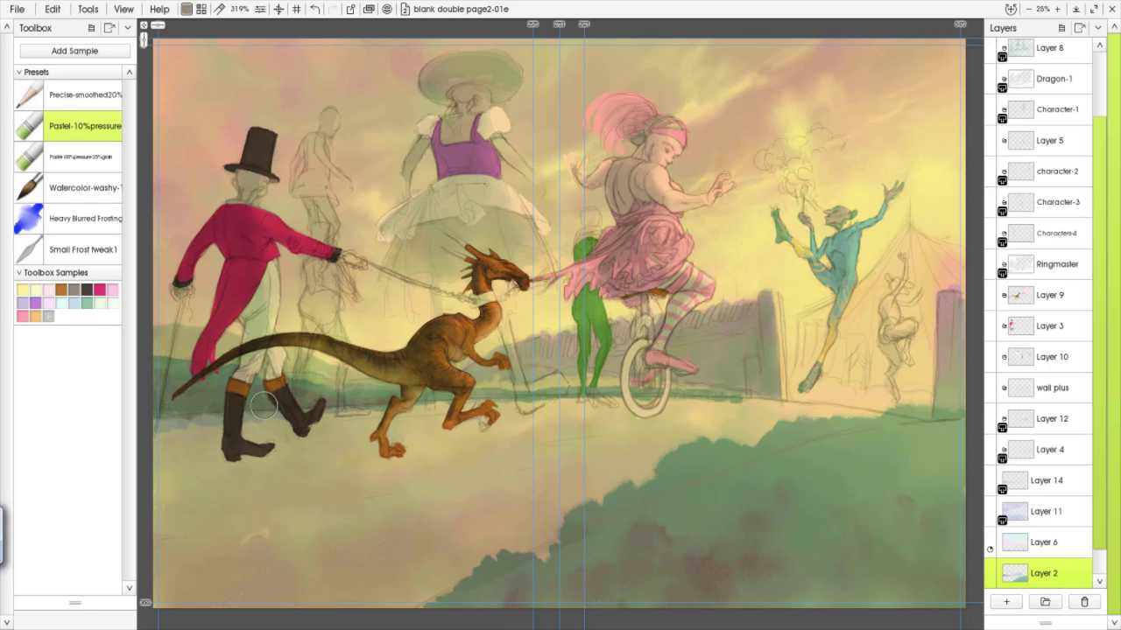
# Add grainy grey-brown shading to the ground around the ringmaster's boots and blend it with Heavy Blurred Frosting at 165%
pyautogui.moveTo(201, 421)
pyautogui.mouseDown()
pyautogui.moveTo(276, 455)
pyautogui.moveTo(305, 430)
pyautogui.moveTo(300, 416)
pyautogui.moveTo(342, 425)
pyautogui.moveTo(180, 486)
pyautogui.moveTo(454, 403)
pyautogui.moveTo(494, 403)
pyautogui.moveTo(329, 482)
pyautogui.moveTo(389, 510)
pyautogui.moveTo(222, 450)
pyautogui.moveTo(337, 460)
pyautogui.mouseUp()
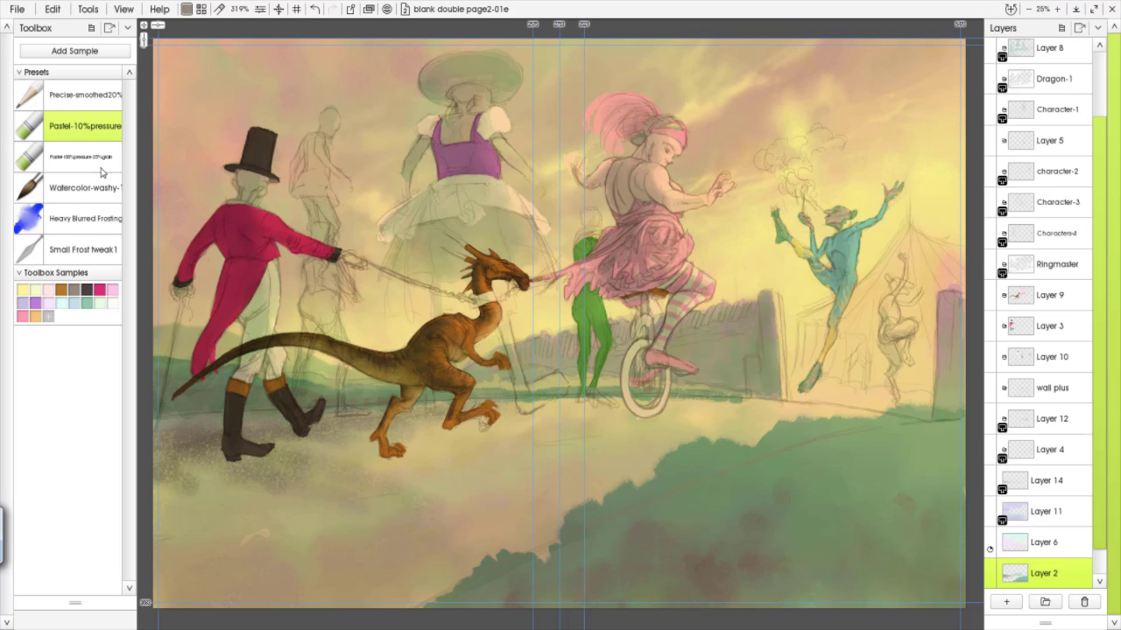
pyautogui.click(83, 218)
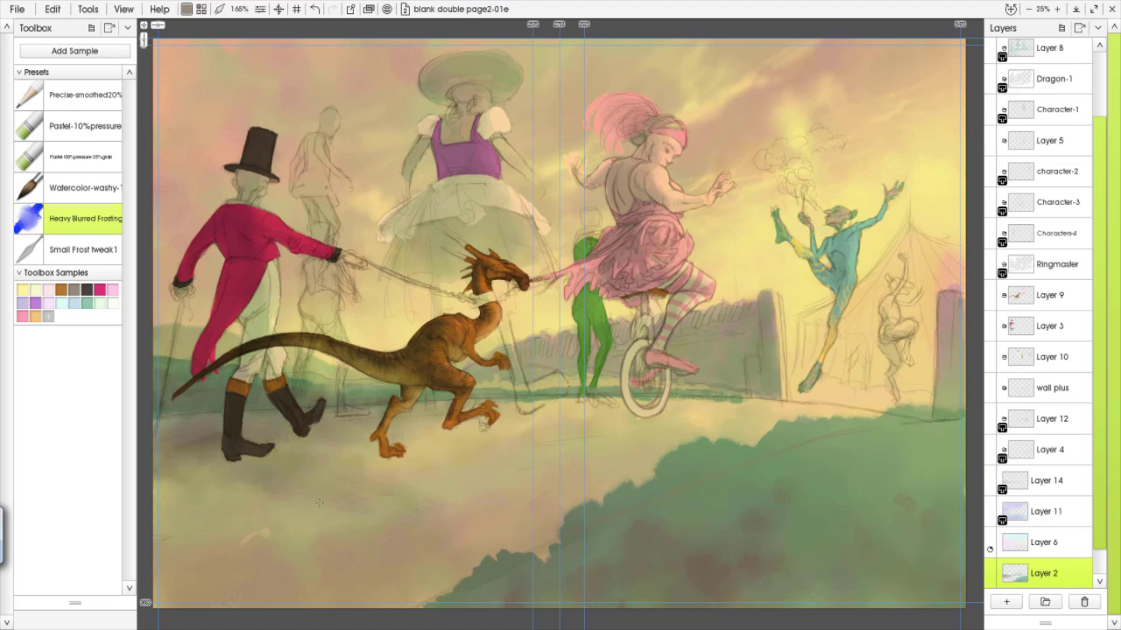
pyautogui.moveTo(639, 401)
pyautogui.mouseDown()
pyautogui.moveTo(613, 399)
pyautogui.moveTo(754, 401)
pyautogui.mouseUp()
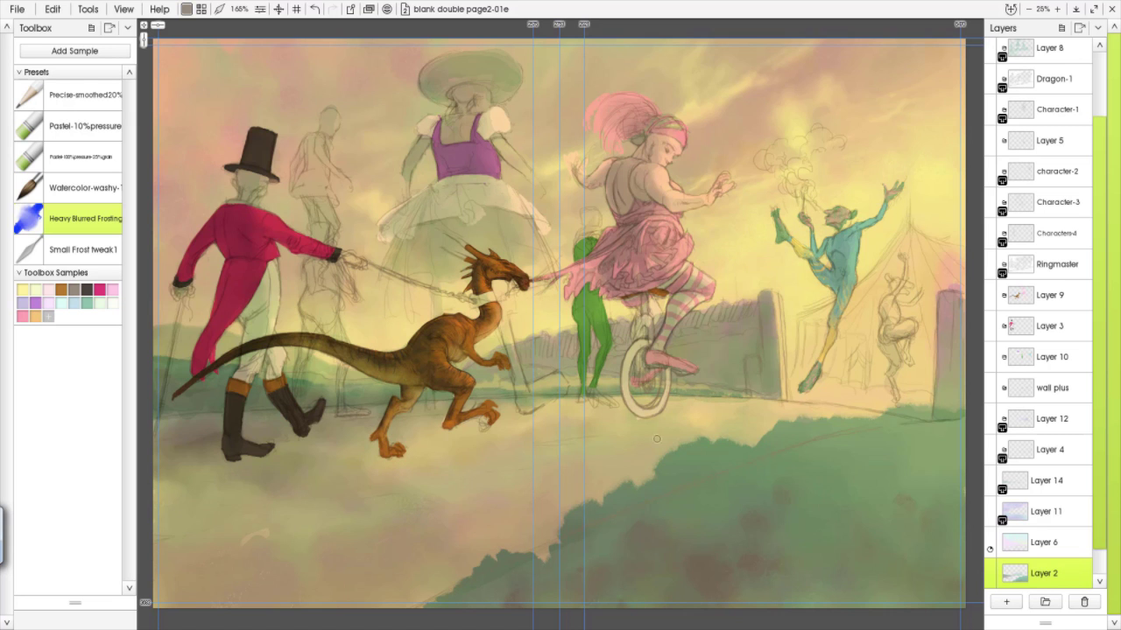
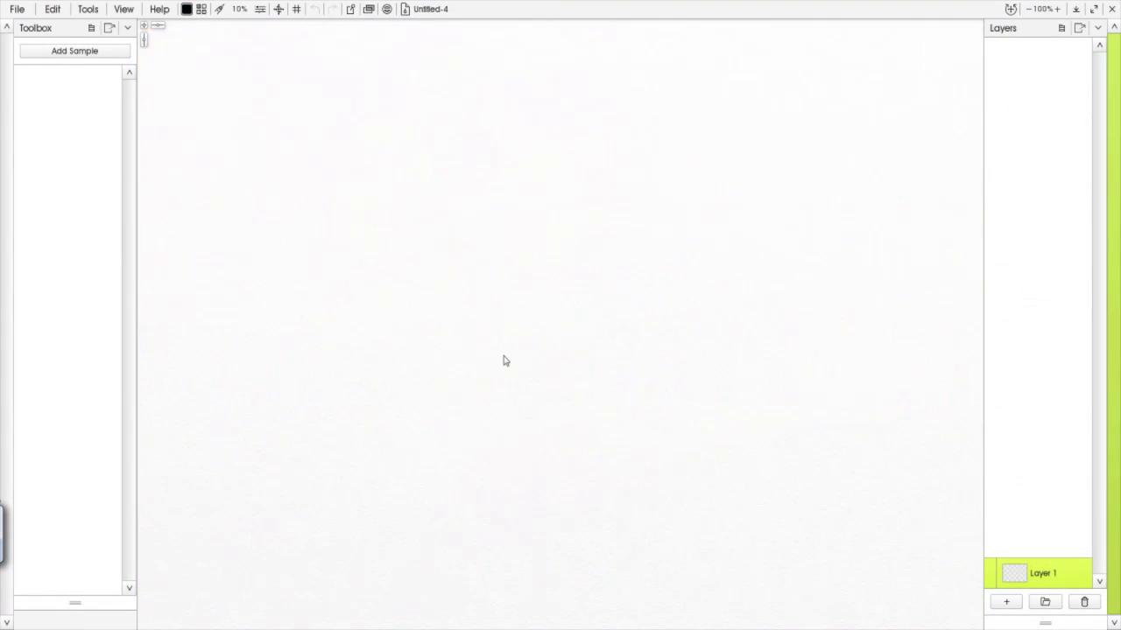
# Open the Brush Designer on the blank canvas, load Oil Speckle-1 as the brush head and paint a test stroke
pyautogui.click(87, 9)
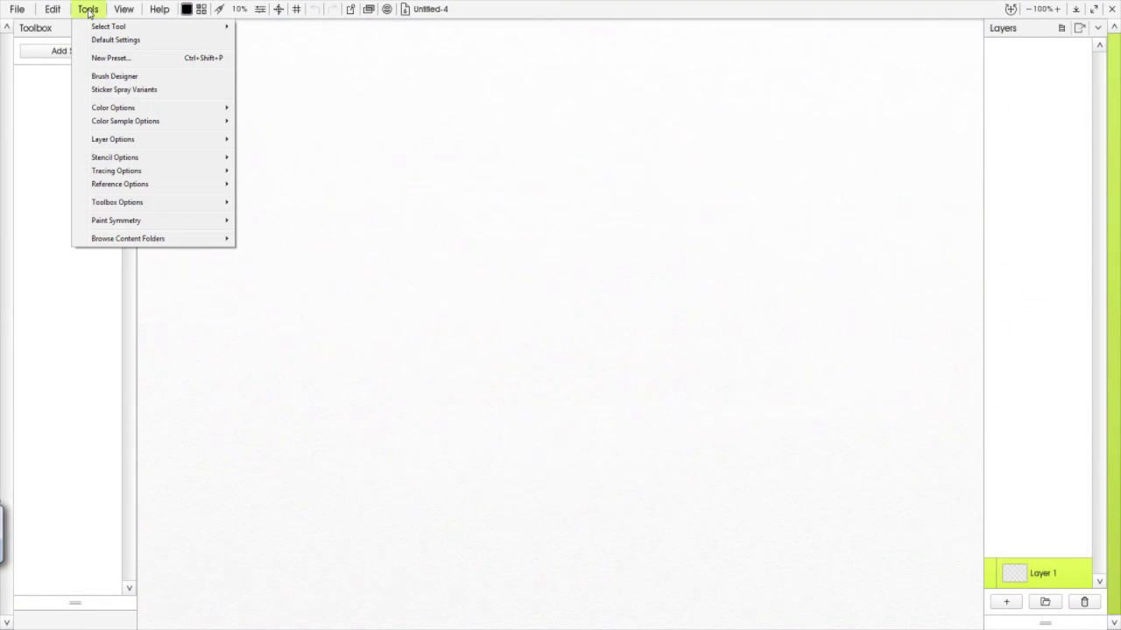
pyautogui.click(105, 79)
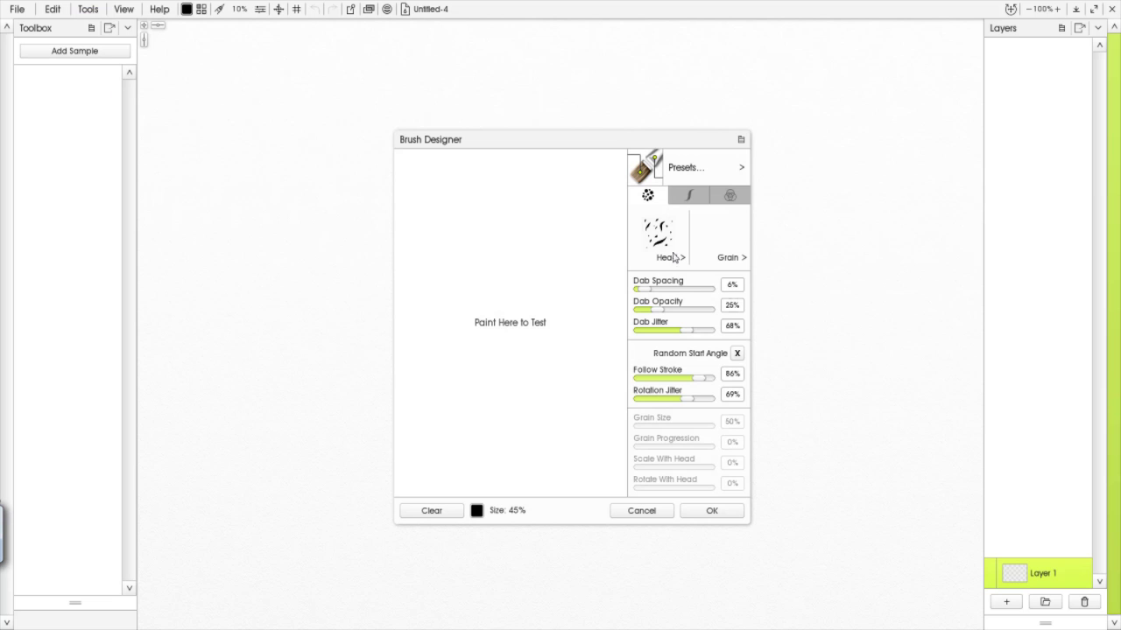
pyautogui.click(670, 257)
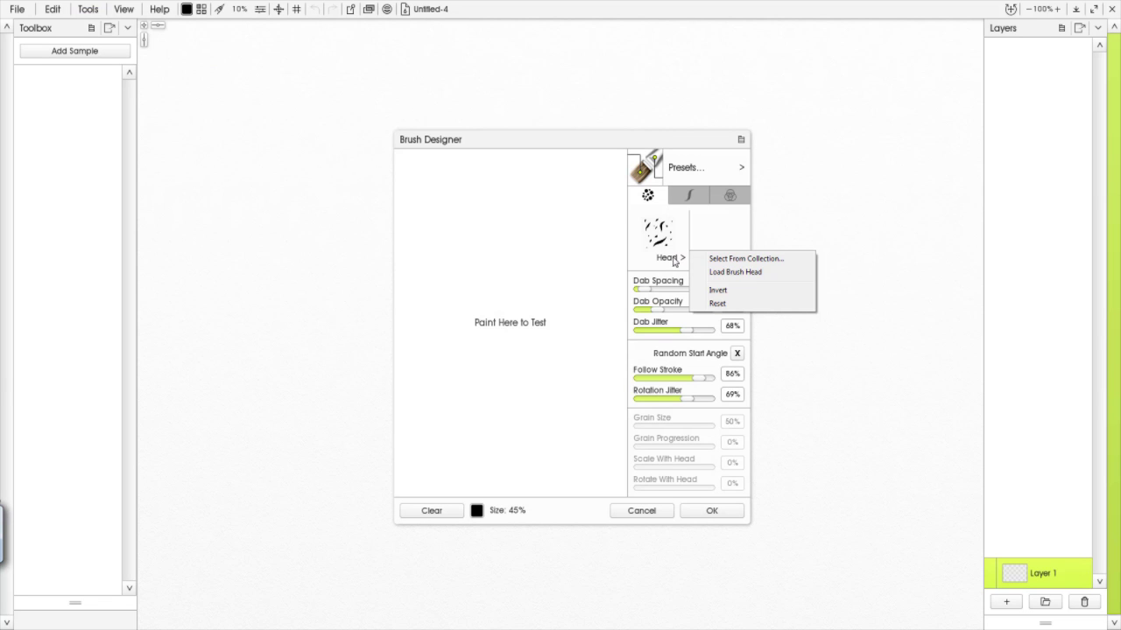
pyautogui.click(719, 273)
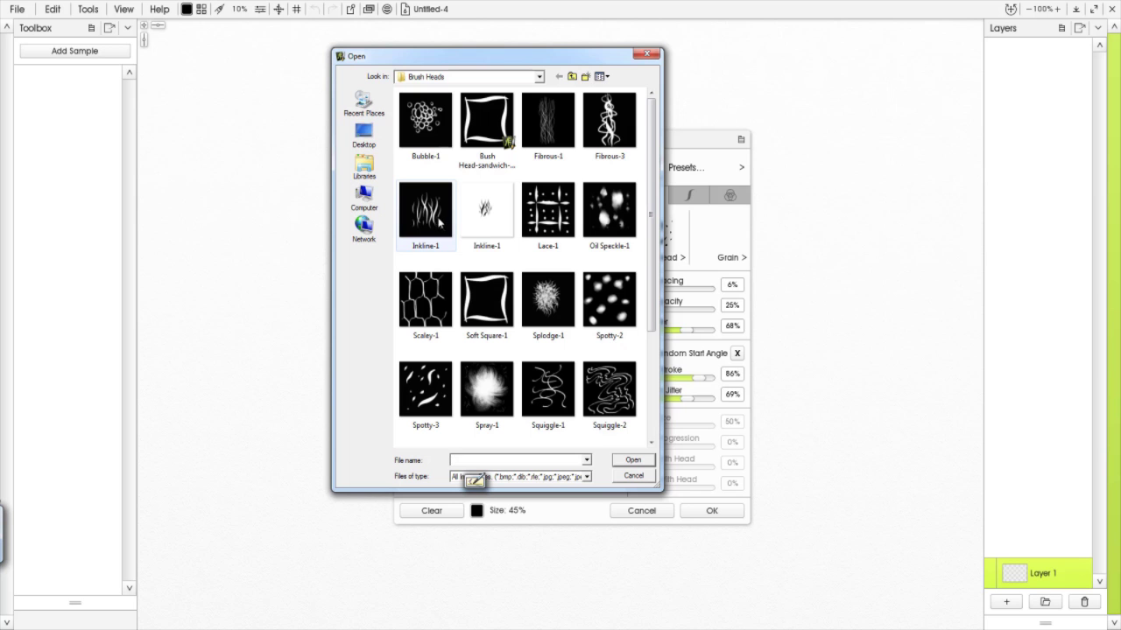
pyautogui.click(596, 226)
pyautogui.click(632, 461)
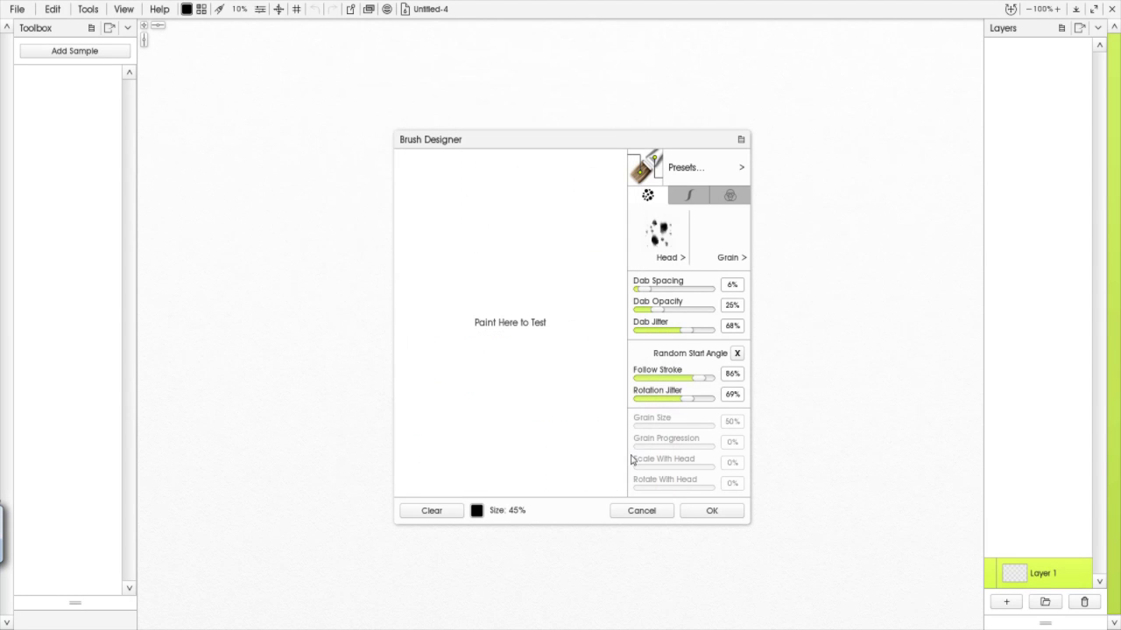
pyautogui.moveTo(481, 443)
pyautogui.mouseDown()
pyautogui.moveTo(474, 364)
pyautogui.moveTo(524, 229)
pyautogui.moveTo(536, 271)
pyautogui.moveTo(510, 389)
pyautogui.moveTo(576, 254)
pyautogui.mouseUp()
# Load Oil Speckle-1 as the brush grain
pyautogui.click(741, 261)
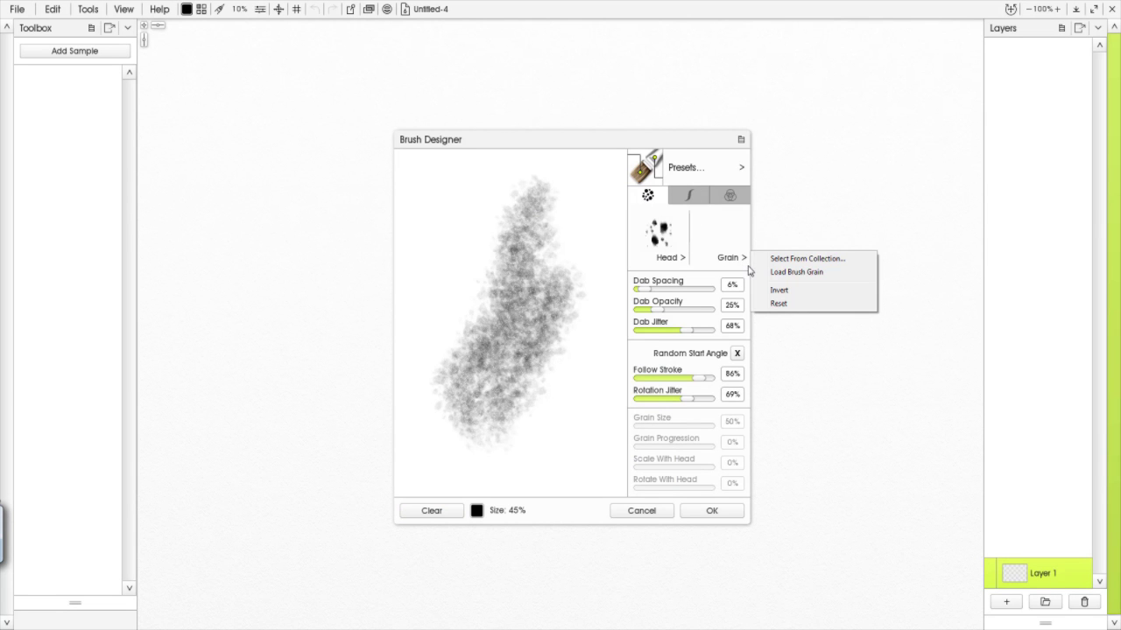
pyautogui.click(773, 272)
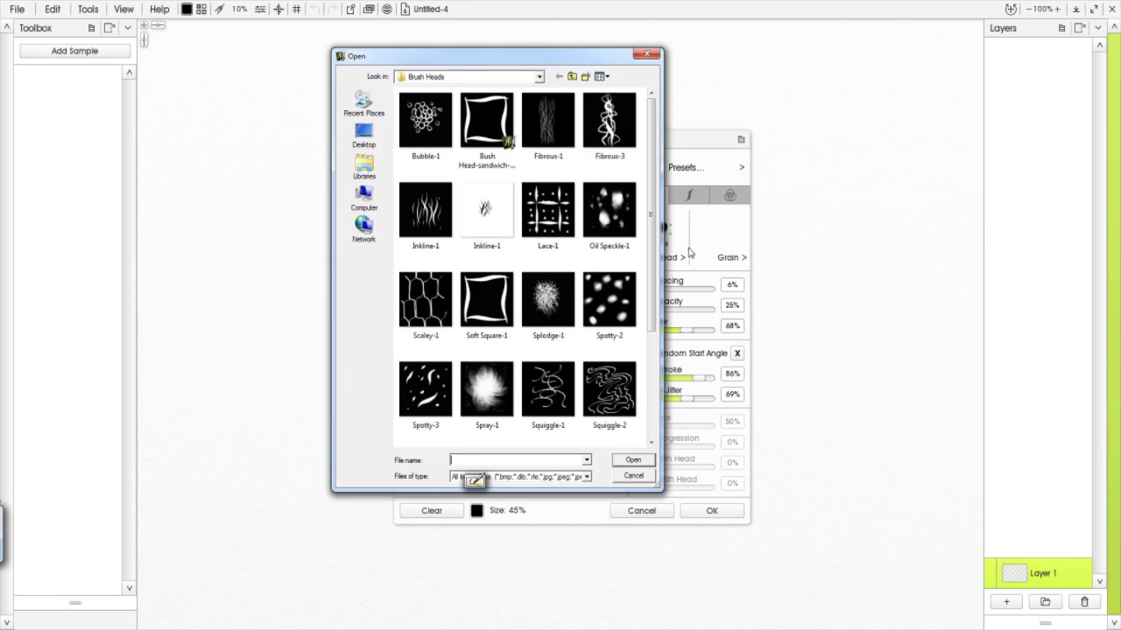
pyautogui.click(609, 210)
pyautogui.click(633, 459)
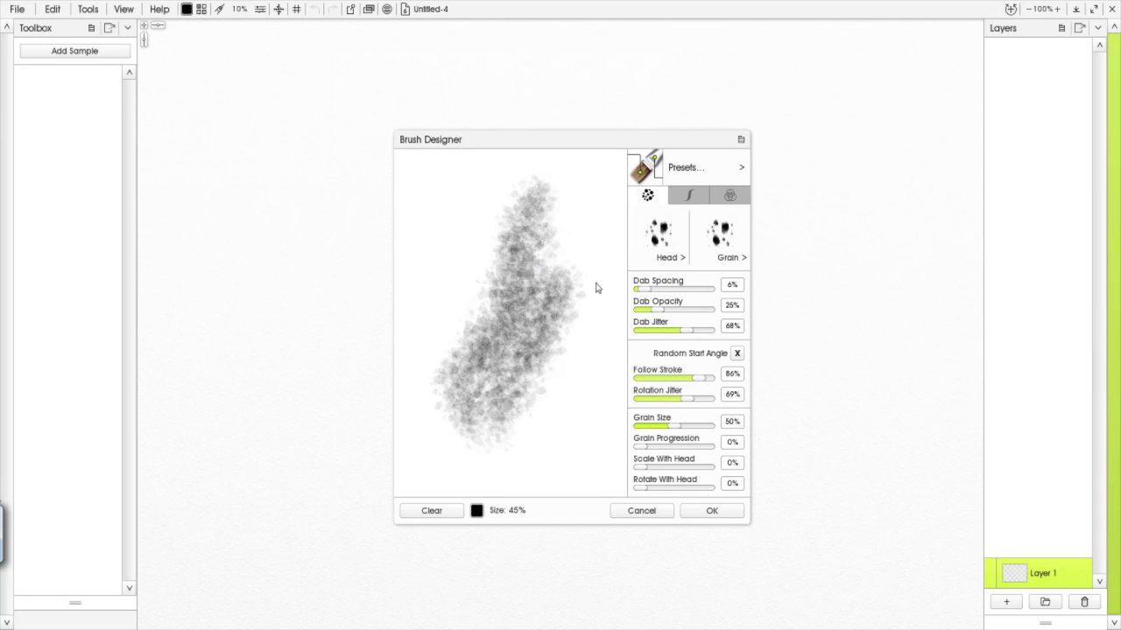
pyautogui.click(663, 249)
# Clear the test area, load Fibrous-3 as the brush grain and paint a new test patch
pyautogui.click(440, 513)
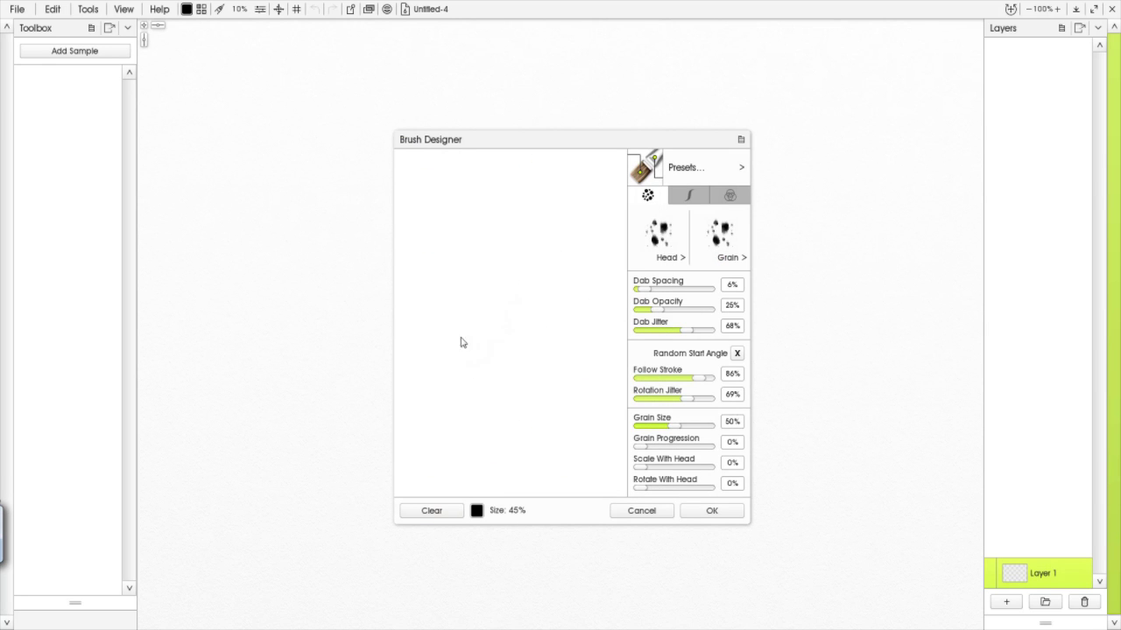
pyautogui.click(741, 259)
pyautogui.click(776, 272)
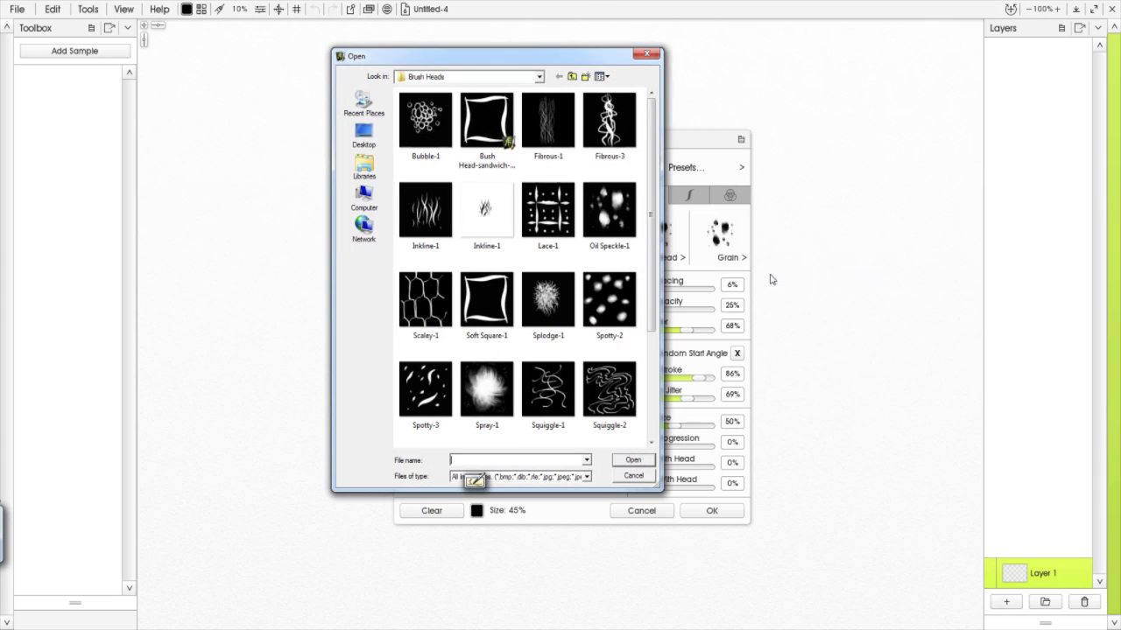
pyautogui.click(606, 134)
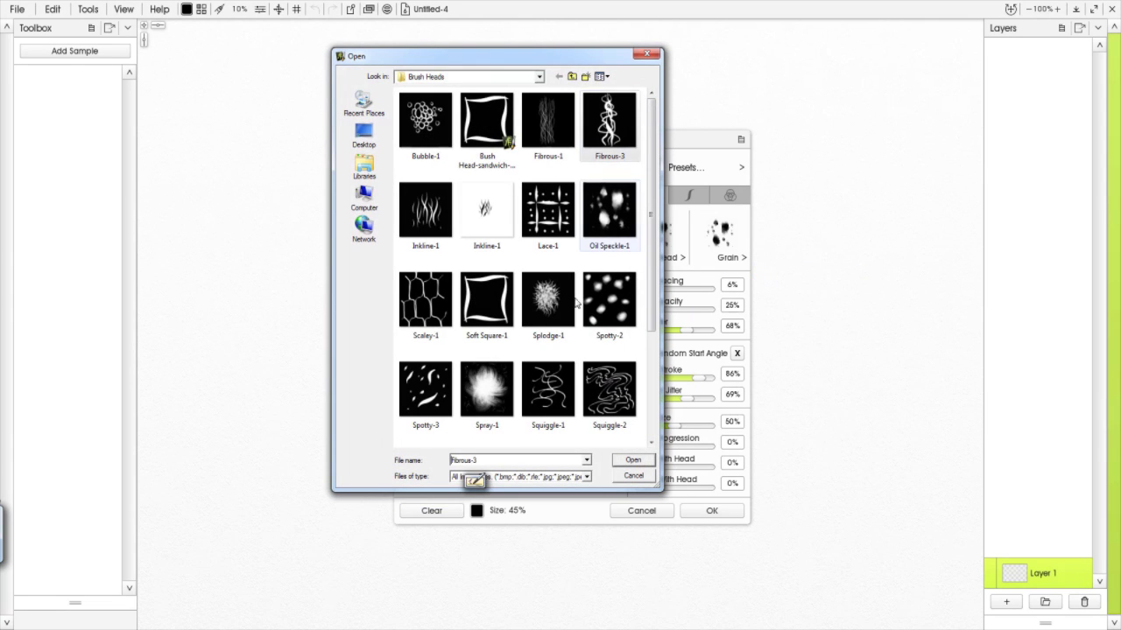
pyautogui.click(633, 459)
pyautogui.moveTo(463, 446)
pyautogui.mouseDown()
pyautogui.moveTo(509, 346)
pyautogui.moveTo(578, 211)
pyautogui.moveTo(478, 381)
pyautogui.moveTo(451, 369)
pyautogui.moveTo(546, 233)
pyautogui.moveTo(467, 438)
pyautogui.moveTo(584, 250)
pyautogui.moveTo(494, 415)
pyautogui.moveTo(575, 324)
pyautogui.moveTo(506, 439)
pyautogui.moveTo(569, 358)
pyautogui.mouseUp()
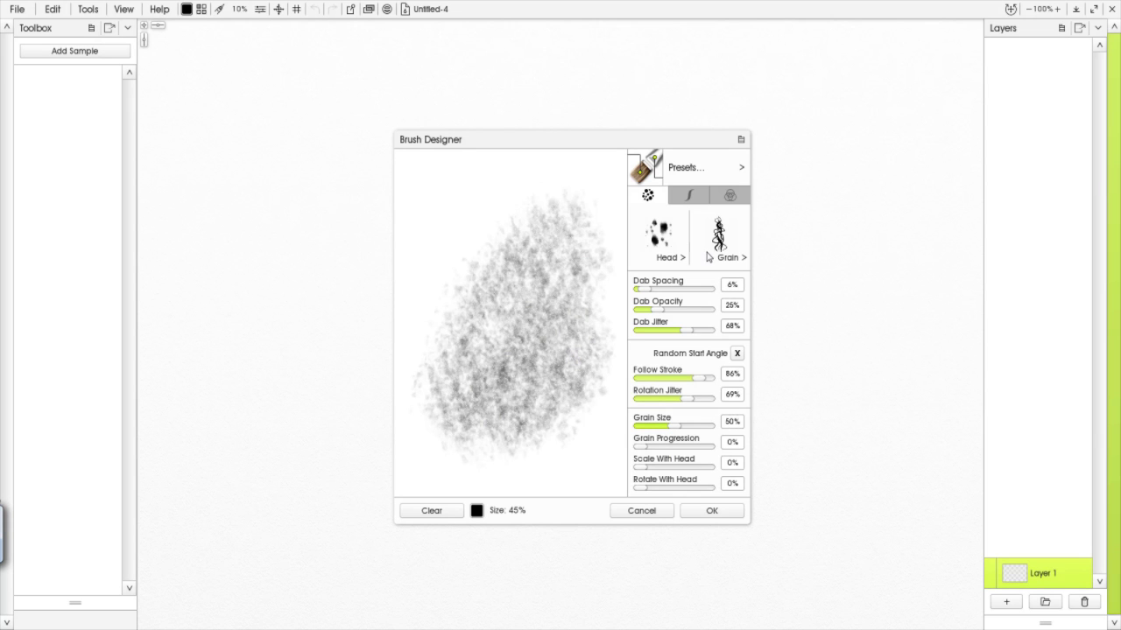
# Review the brush's stroke settings, set its blend mode to Watercolor and enable Pick Up Color
pyautogui.click(696, 198)
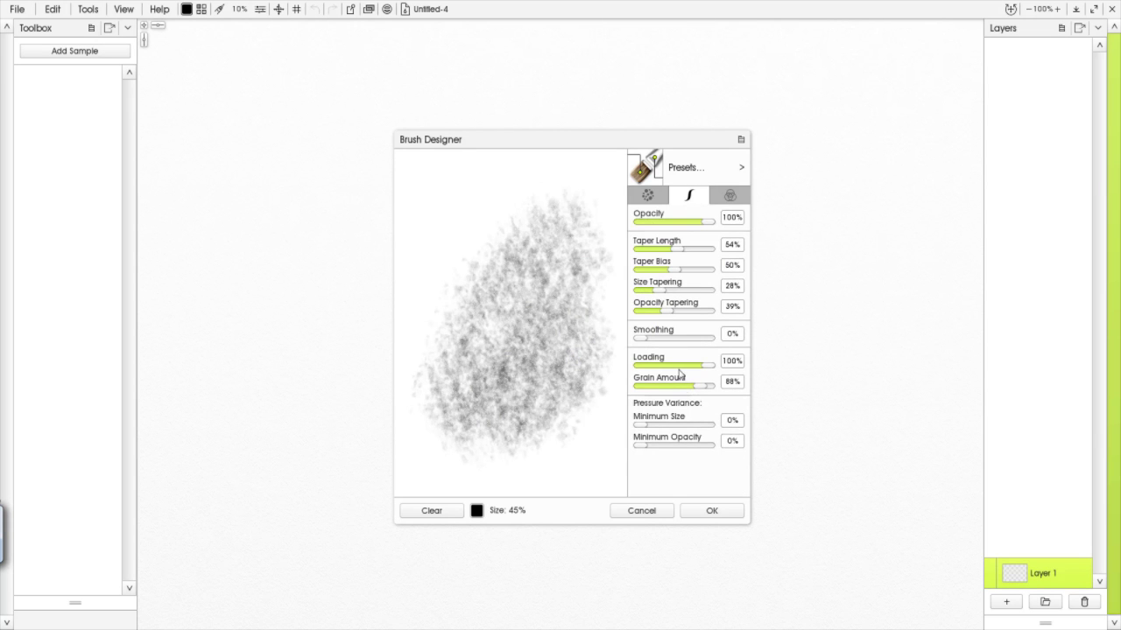
pyautogui.click(729, 196)
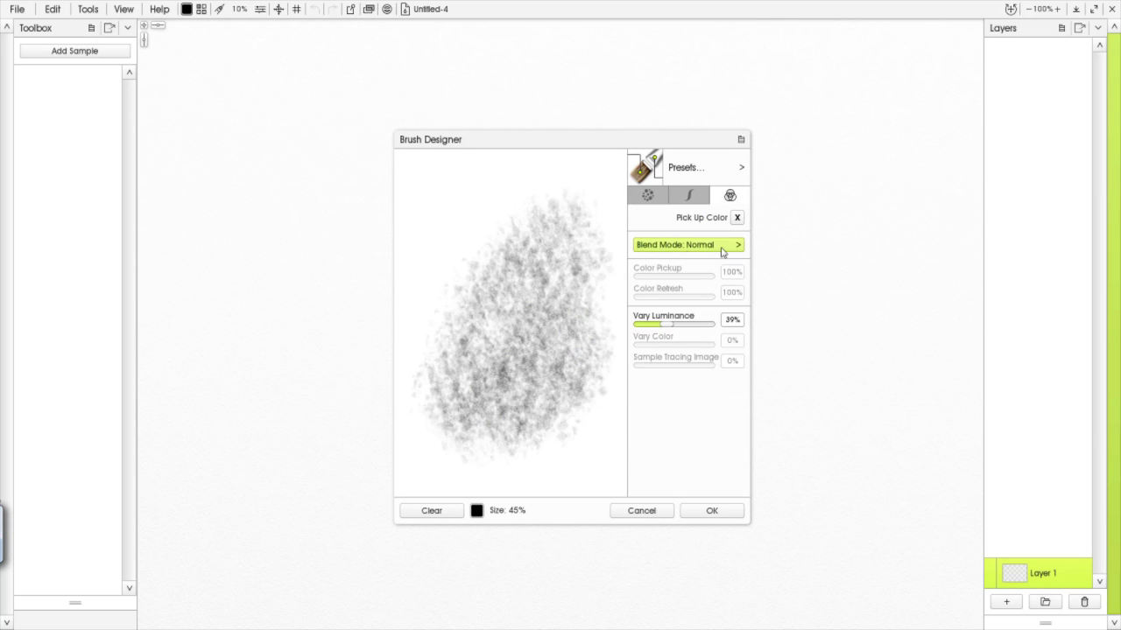
pyautogui.click(740, 248)
pyautogui.click(771, 295)
pyautogui.click(719, 252)
pyautogui.click(764, 263)
pyautogui.click(740, 248)
pyautogui.click(738, 218)
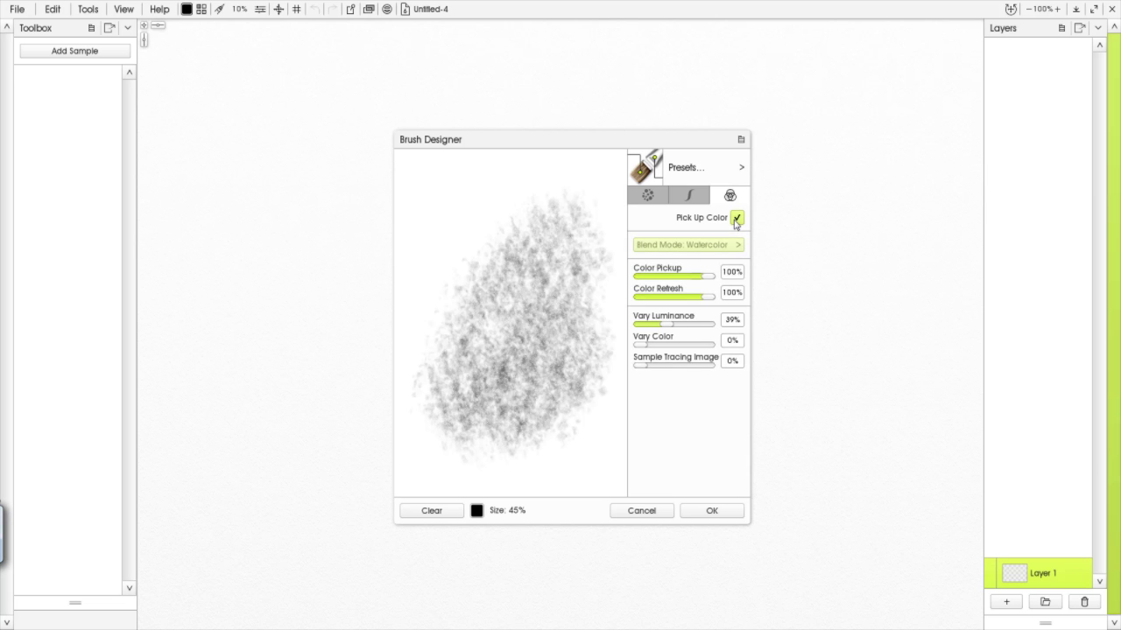
# Turn off Pick Up Color, choose a blend mode for the brush and return to its dab settings
pyautogui.click(735, 218)
pyautogui.click(738, 246)
pyautogui.click(774, 242)
pyautogui.click(648, 197)
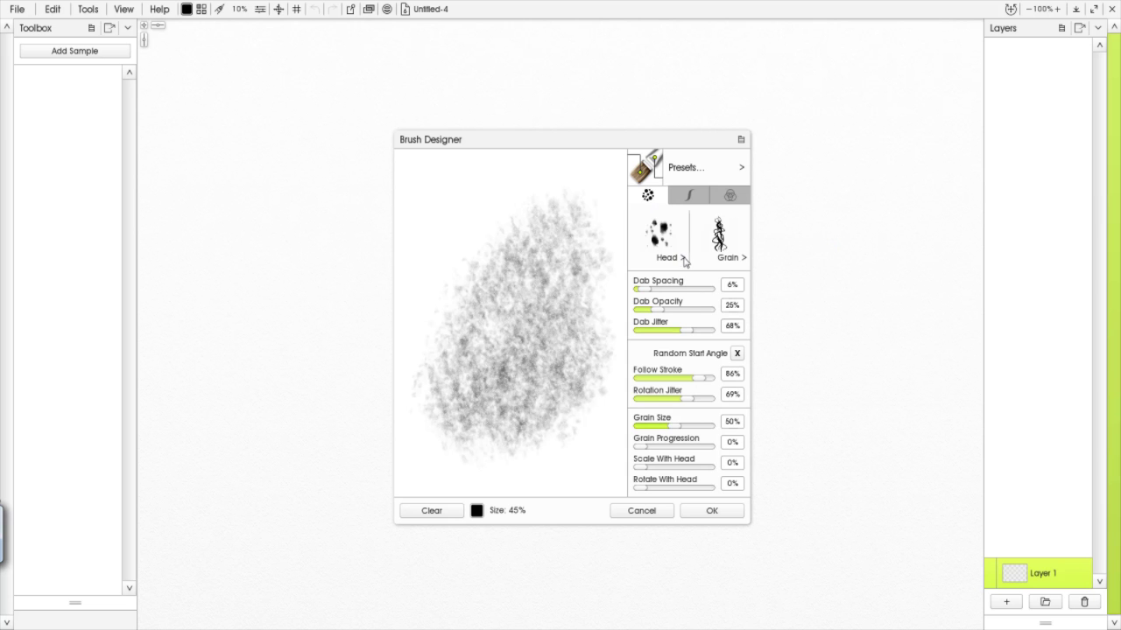
# Load Spotty-2 as the brush grain and paint test strokes in the cleared test area
pyautogui.click(686, 259)
pyautogui.click(731, 257)
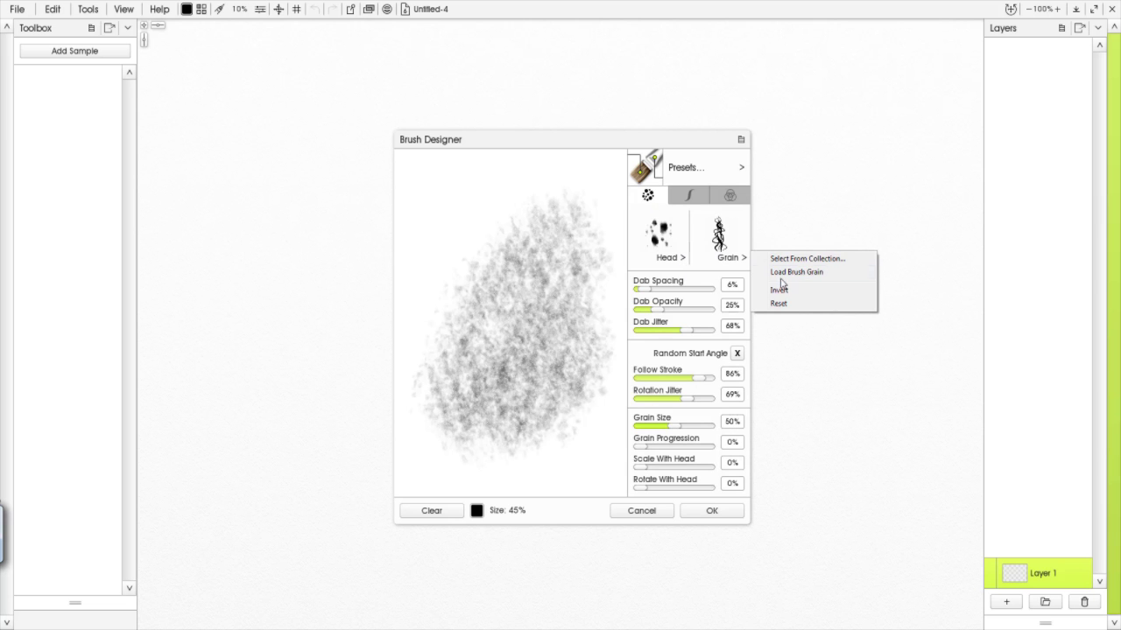
pyautogui.click(785, 272)
pyautogui.moveTo(651, 289)
pyautogui.mouseDown()
pyautogui.moveTo(650, 412)
pyautogui.moveTo(649, 289)
pyautogui.mouseUp()
pyautogui.click(612, 302)
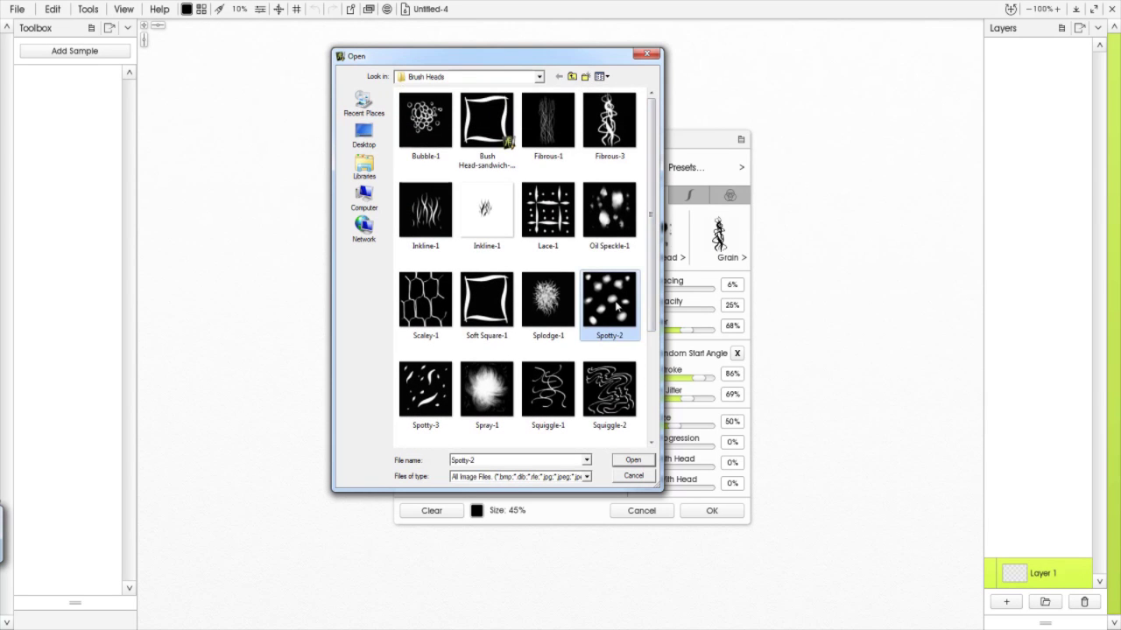
pyautogui.click(633, 460)
pyautogui.click(447, 514)
pyautogui.moveTo(426, 468); pyautogui.dragTo(591, 210)
pyautogui.moveTo(475, 430); pyautogui.dragTo(586, 290)
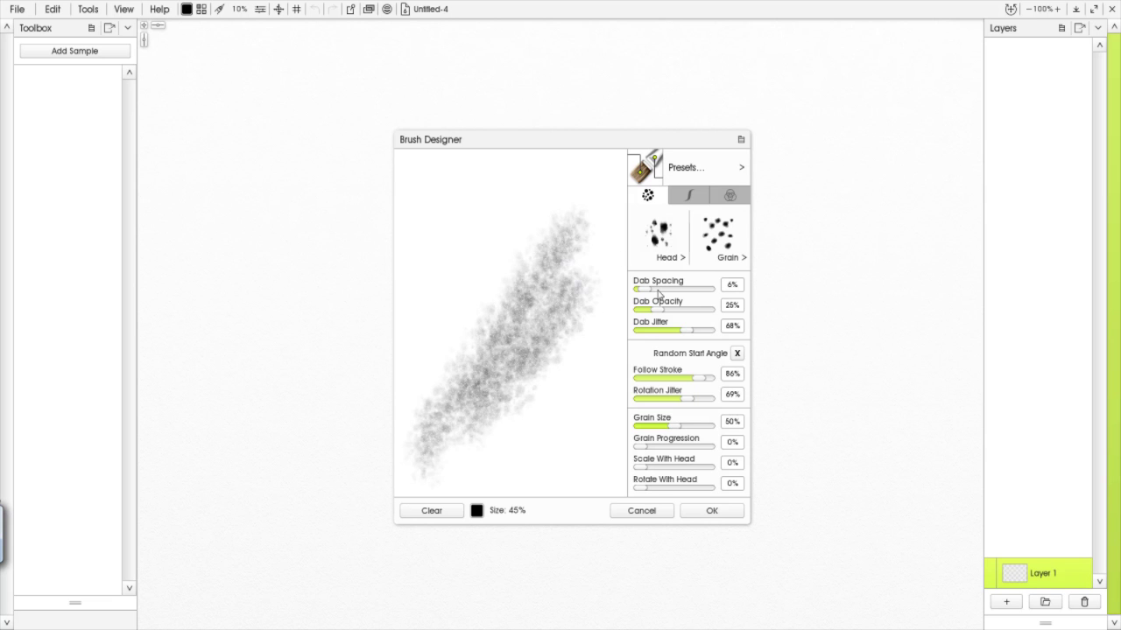
# Lower Dab Jitter to 19%, widen the Dab Spacing and paint fresh test strokes
pyautogui.moveTo(688, 333); pyautogui.dragTo(653, 331)
pyautogui.moveTo(645, 289); pyautogui.dragTo(669, 289)
pyautogui.click(431, 511)
pyautogui.moveTo(443, 465)
pyautogui.mouseDown()
pyautogui.moveTo(566, 251)
pyautogui.moveTo(576, 283)
pyautogui.moveTo(560, 269)
pyautogui.mouseUp()
# Compare test strokes with Dab Spacing at 0% and at 9%, keeping 9%
pyautogui.moveTo(665, 293); pyautogui.dragTo(636, 292)
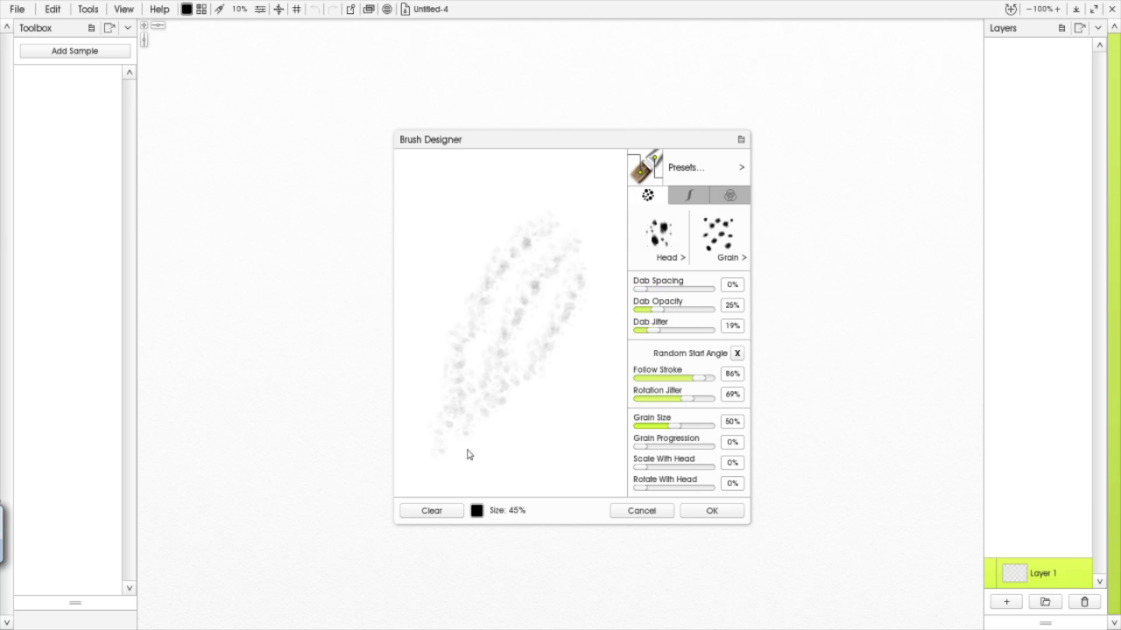
pyautogui.click(431, 510)
pyautogui.moveTo(438, 470); pyautogui.dragTo(551, 250)
pyautogui.moveTo(641, 290); pyautogui.dragTo(650, 289)
pyautogui.click(432, 511)
pyautogui.moveTo(429, 471)
pyautogui.mouseDown()
pyautogui.moveTo(543, 302)
pyautogui.moveTo(569, 236)
pyautogui.mouseUp()
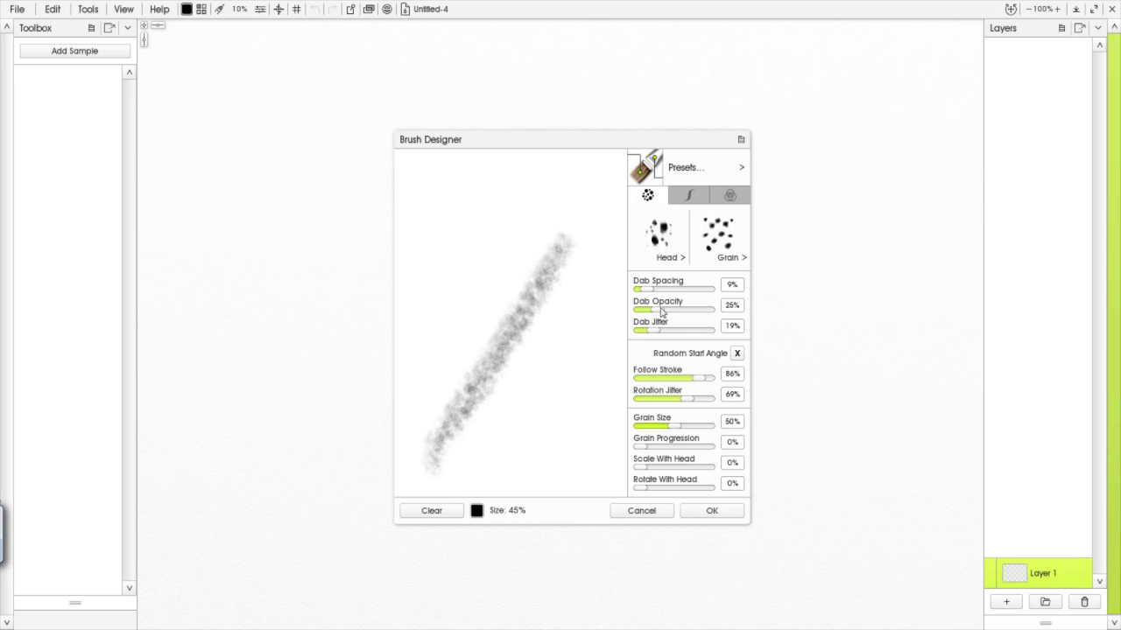
# Set Dab Opacity to 66% and Dab Jitter to 74%, and repaint the test strokes
pyautogui.moveTo(663, 312)
pyautogui.mouseDown()
pyautogui.moveTo(688, 310)
pyautogui.moveTo(691, 331)
pyautogui.mouseUp()
pyautogui.click(431, 511)
pyautogui.moveTo(429, 473)
pyautogui.mouseDown()
pyautogui.moveTo(449, 407)
pyautogui.moveTo(569, 232)
pyautogui.mouseUp()
pyautogui.moveTo(476, 430)
pyautogui.mouseDown()
pyautogui.moveTo(591, 263)
pyautogui.moveTo(536, 391)
pyautogui.moveTo(479, 455)
pyautogui.moveTo(591, 359)
pyautogui.moveTo(481, 299)
pyautogui.moveTo(537, 227)
pyautogui.mouseUp()
# Try lower rotation values, settle on 91% Follow Stroke and 41% Rotation Jitter, and paint test patches for each setting
pyautogui.moveTo(689, 400)
pyautogui.mouseDown()
pyautogui.moveTo(667, 401)
pyautogui.moveTo(705, 401)
pyautogui.moveTo(653, 378)
pyautogui.mouseUp()
pyautogui.click(432, 511)
pyautogui.moveTo(425, 446); pyautogui.dragTo(587, 278)
pyautogui.moveTo(480, 311); pyautogui.dragTo(525, 289)
pyautogui.moveTo(641, 378)
pyautogui.mouseDown()
pyautogui.moveTo(706, 378)
pyautogui.moveTo(666, 401)
pyautogui.mouseUp()
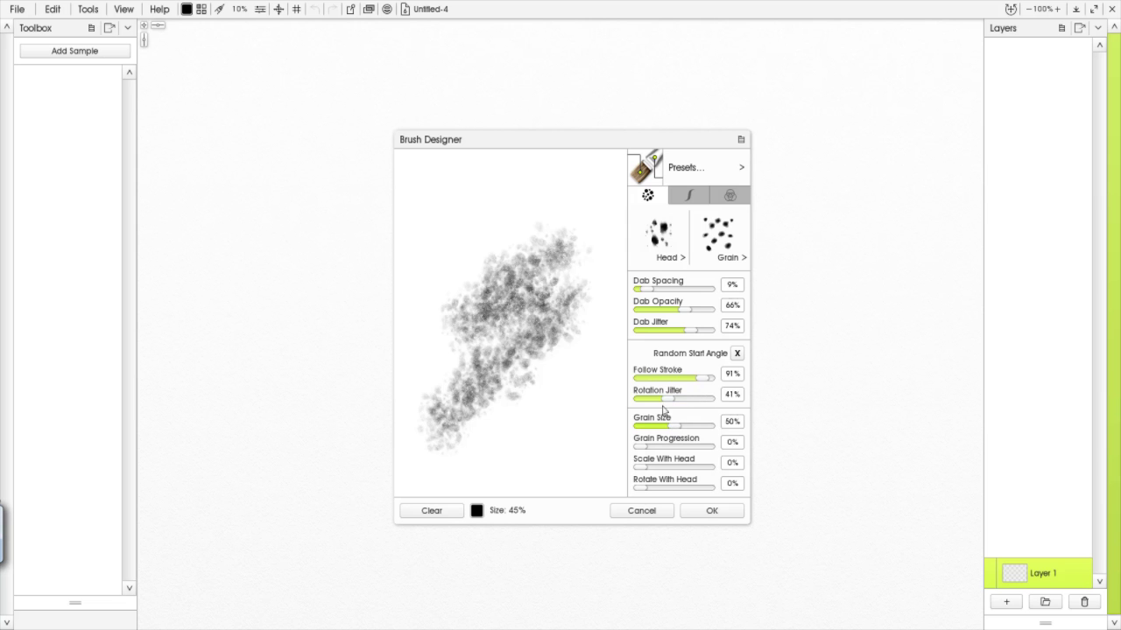
pyautogui.click(431, 511)
pyautogui.moveTo(425, 420); pyautogui.dragTo(565, 304)
pyautogui.moveTo(447, 324); pyautogui.dragTo(570, 336)
# Set Grain Size to 98%, raise Grain Progression and paint new test strokes
pyautogui.moveTo(678, 425); pyautogui.dragTo(711, 428)
pyautogui.moveTo(642, 447); pyautogui.dragTo(674, 446)
pyautogui.click(454, 516)
pyautogui.moveTo(407, 424); pyautogui.dragTo(569, 293)
pyautogui.moveTo(465, 280)
pyautogui.mouseDown()
pyautogui.moveTo(560, 236)
pyautogui.moveTo(477, 323)
pyautogui.moveTo(543, 401)
pyautogui.mouseUp()
# Set both Grain Progression and Scale With Head to 23% and test the brush on a cleared area
pyautogui.moveTo(676, 447)
pyautogui.mouseDown()
pyautogui.moveTo(651, 447)
pyautogui.moveTo(656, 468)
pyautogui.mouseUp()
pyautogui.click(432, 510)
pyautogui.moveTo(416, 433); pyautogui.dragTo(550, 302)
pyautogui.moveTo(450, 435); pyautogui.dragTo(561, 367)
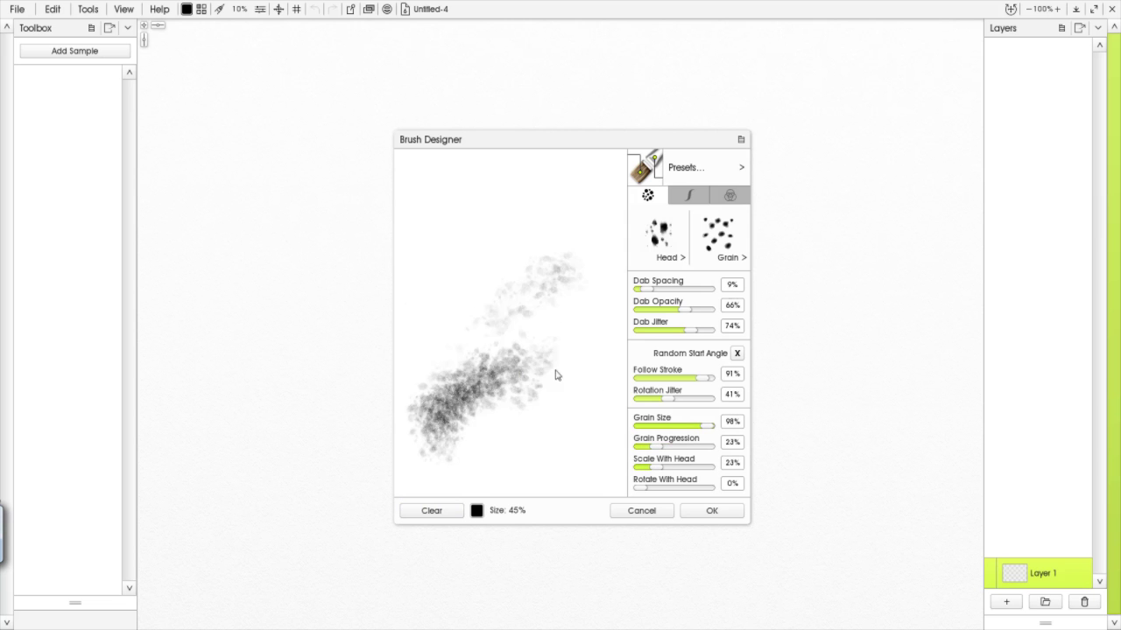
# Set Grain Progression to 0% and paint several test strokes in the cleared area
pyautogui.moveTo(653, 451); pyautogui.dragTo(625, 447)
pyautogui.click(429, 512)
pyautogui.moveTo(412, 429)
pyautogui.mouseDown()
pyautogui.moveTo(517, 350)
pyautogui.moveTo(582, 326)
pyautogui.mouseUp()
pyautogui.moveTo(431, 243)
pyautogui.mouseDown()
pyautogui.moveTo(487, 277)
pyautogui.moveTo(518, 364)
pyautogui.moveTo(458, 437)
pyautogui.moveTo(430, 445)
pyautogui.mouseUp()
pyautogui.moveTo(516, 243)
pyautogui.mouseDown()
pyautogui.moveTo(549, 261)
pyautogui.moveTo(568, 387)
pyautogui.moveTo(500, 464)
pyautogui.mouseUp()
# Set Scale With Head to 82% and paint two curved test strokes
pyautogui.moveTo(675, 471); pyautogui.dragTo(699, 467)
pyautogui.click(430, 510)
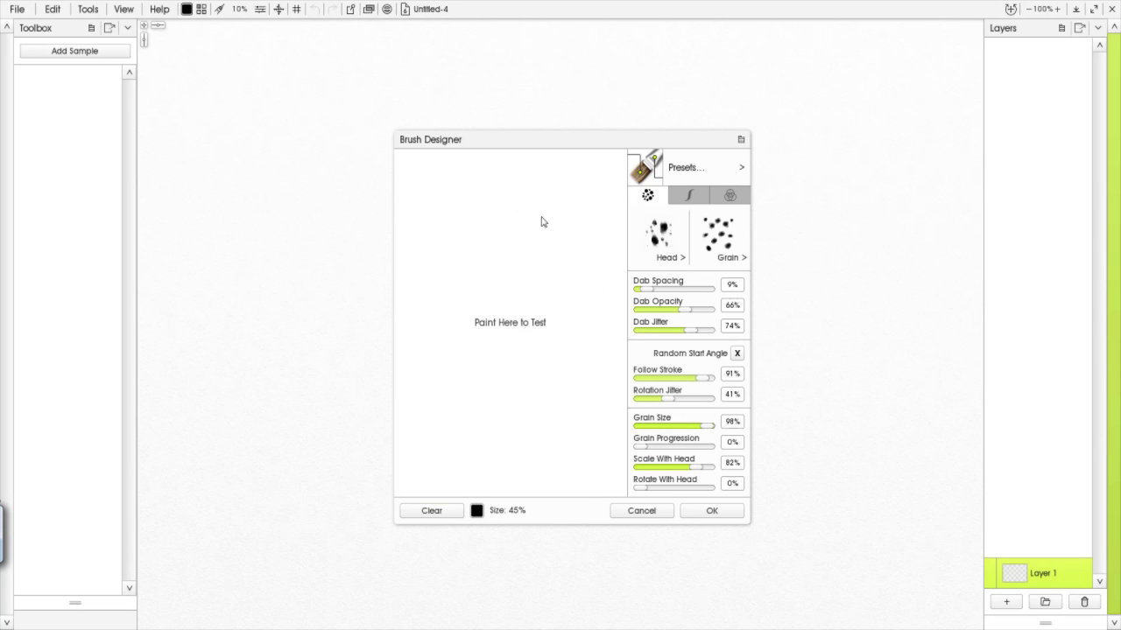
pyautogui.moveTo(545, 218); pyautogui.dragTo(515, 423)
pyautogui.moveTo(541, 255)
pyautogui.mouseDown()
pyautogui.moveTo(529, 283)
pyautogui.moveTo(584, 419)
pyautogui.moveTo(489, 476)
pyautogui.mouseUp()
# Set Rotate With Head to 81%, repaint the curved test strokes and accept the brush design
pyautogui.moveTo(643, 492); pyautogui.dragTo(700, 486)
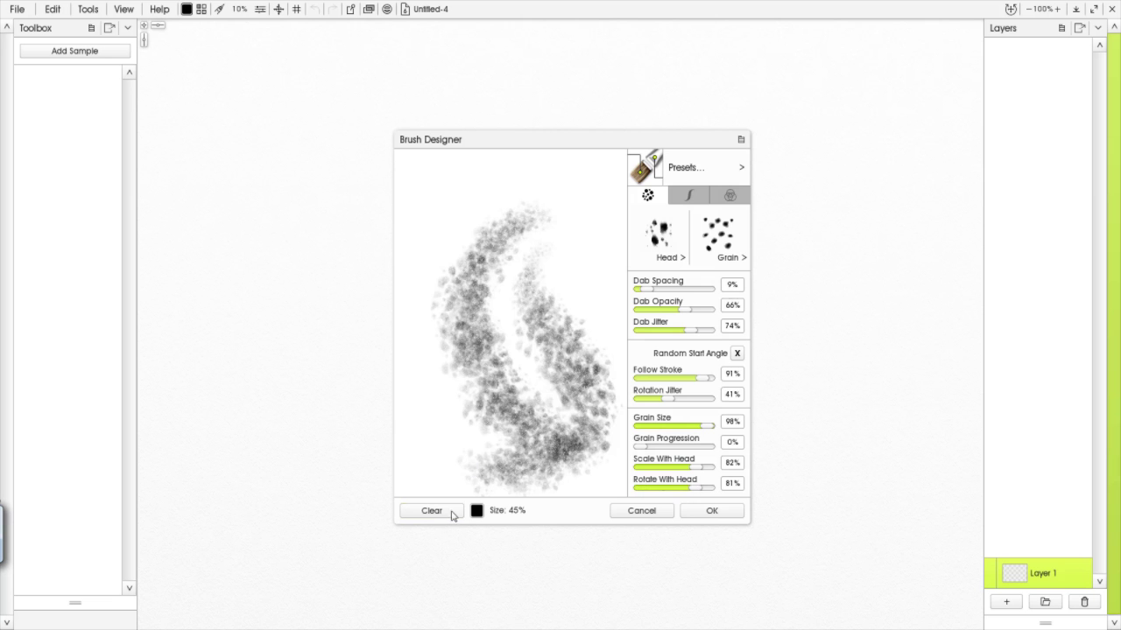
pyautogui.click(431, 510)
pyautogui.moveTo(550, 219)
pyautogui.mouseDown()
pyautogui.moveTo(455, 308)
pyautogui.moveTo(564, 390)
pyautogui.moveTo(539, 475)
pyautogui.mouseUp()
pyautogui.moveTo(479, 217)
pyautogui.mouseDown()
pyautogui.moveTo(450, 353)
pyautogui.moveTo(488, 390)
pyautogui.mouseUp()
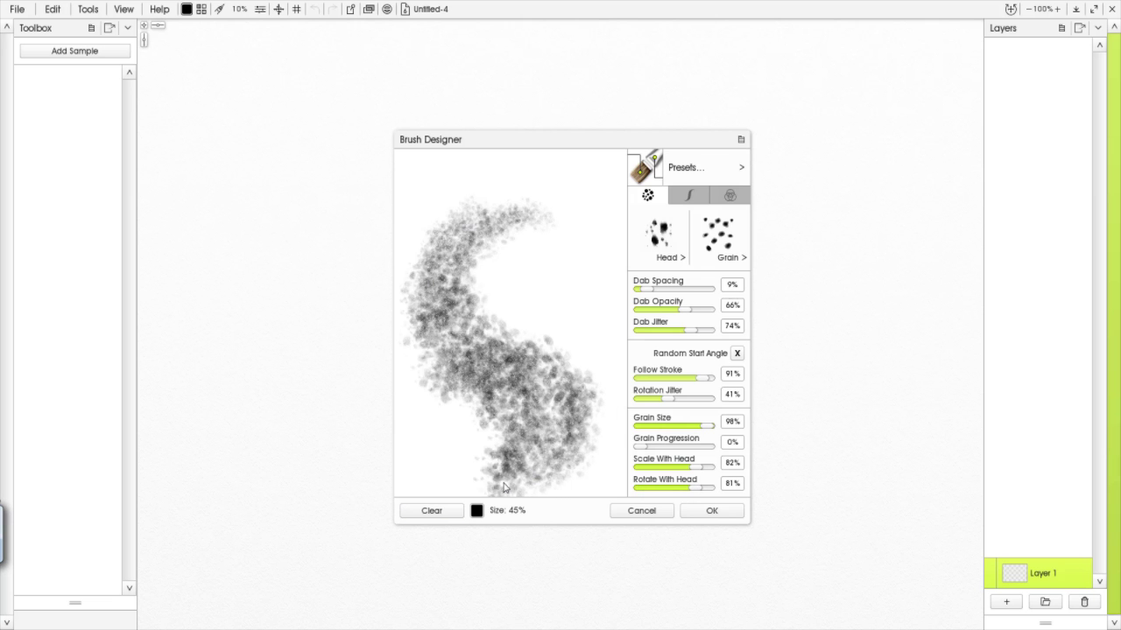
pyautogui.click(709, 515)
# Undo the stray pen stroke, switch to the Custom Brush and paint a long arched black stroke across the canvas
pyautogui.moveTo(291, 342); pyautogui.dragTo(571, 196)
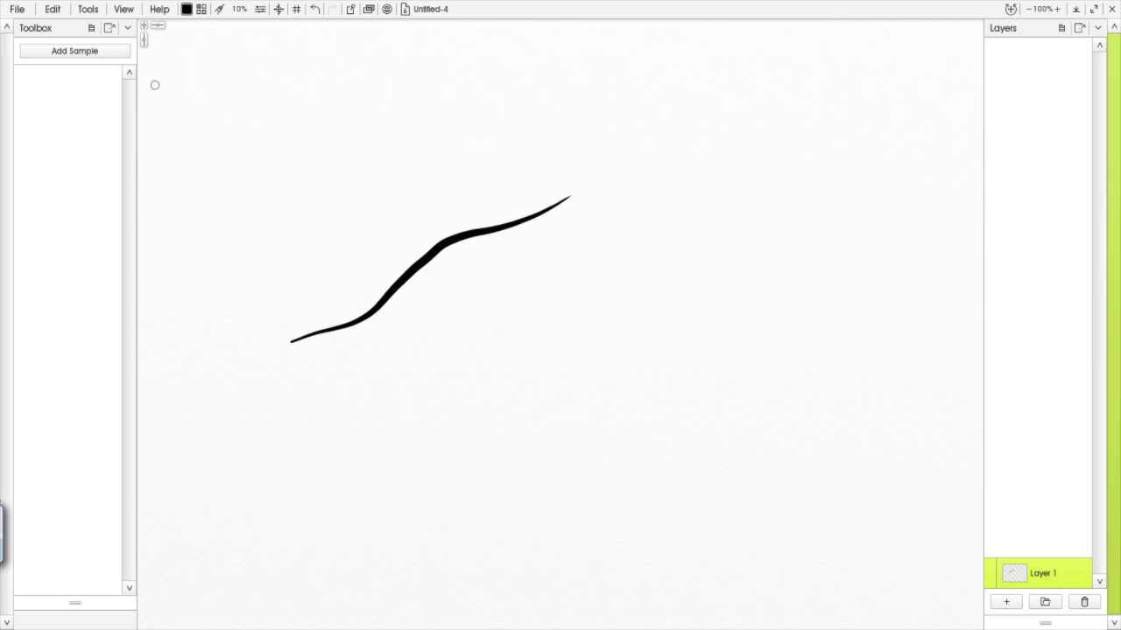
pyautogui.hotkey('ctrl', 'z')
pyautogui.click(219, 9)
pyautogui.click(266, 81)
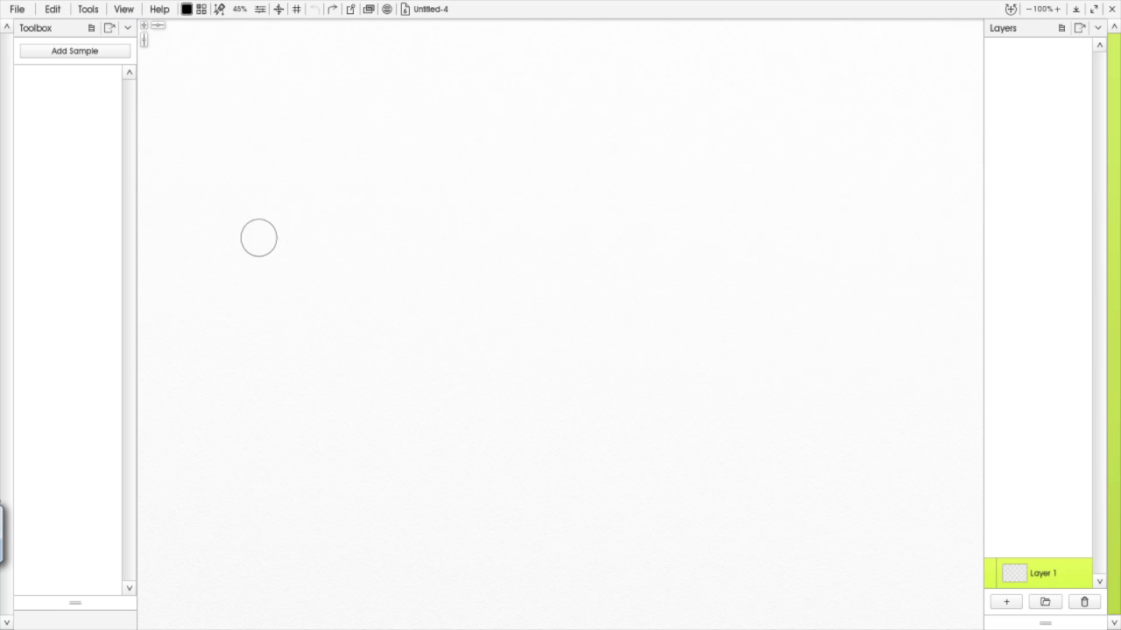
pyautogui.moveTo(245, 315)
pyautogui.mouseDown()
pyautogui.moveTo(308, 358)
pyautogui.moveTo(600, 207)
pyautogui.moveTo(793, 233)
pyautogui.mouseUp()
pyautogui.moveTo(374, 333); pyautogui.dragTo(551, 242)
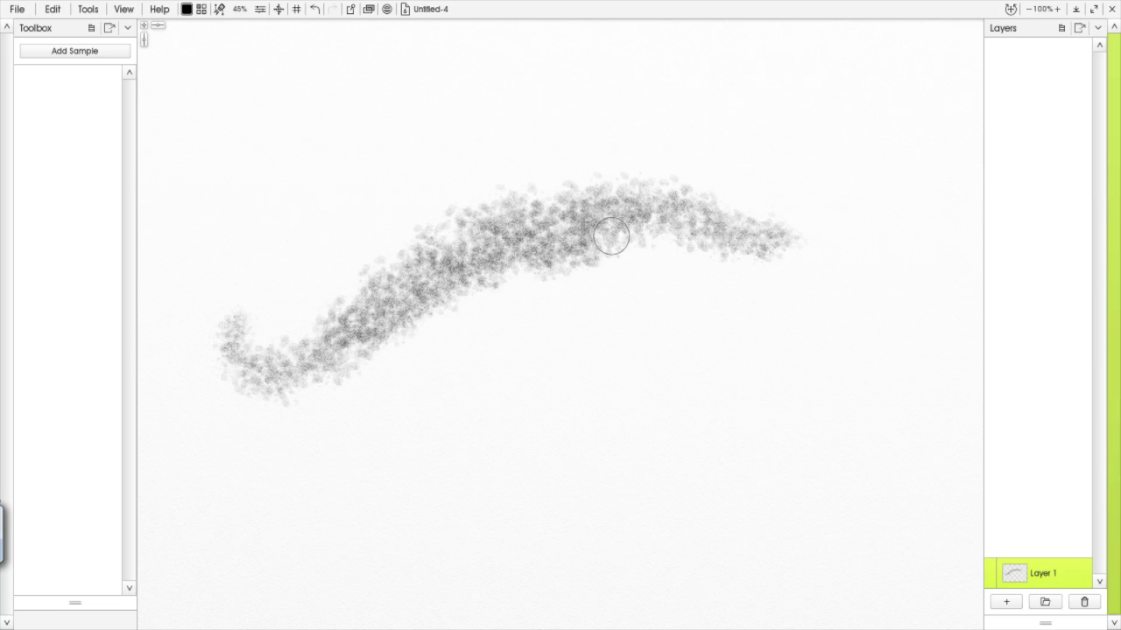
# Pick a muted dark red and paint it over the black textured stroke
pyautogui.click(187, 9)
pyautogui.click(175, 122)
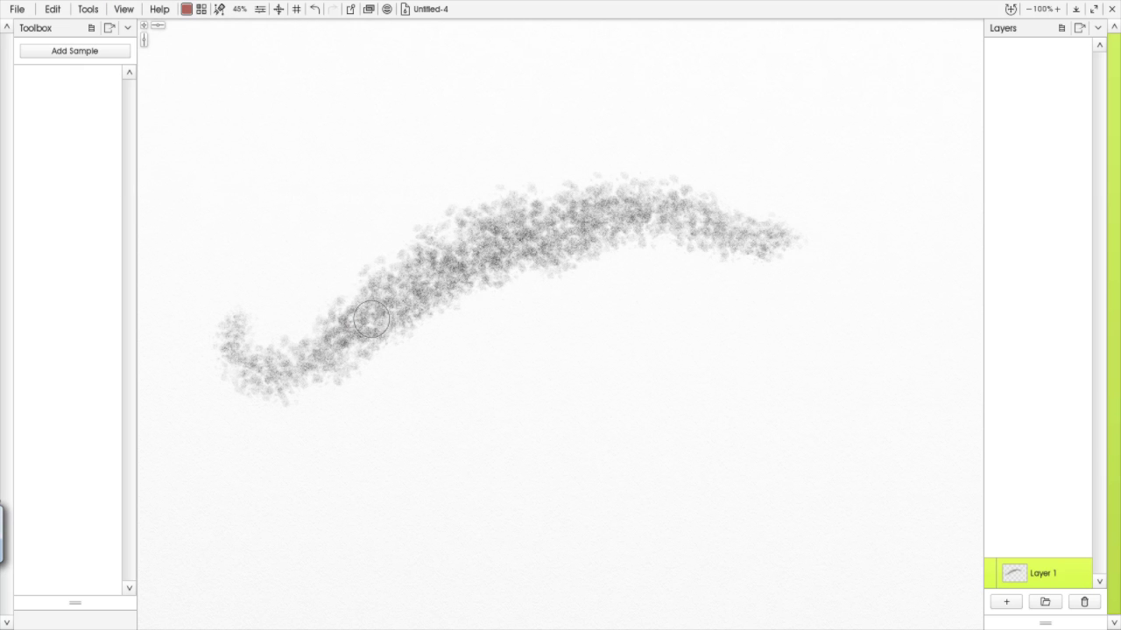
pyautogui.moveTo(350, 350); pyautogui.dragTo(803, 222)
pyautogui.moveTo(425, 342)
pyautogui.mouseDown()
pyautogui.moveTo(542, 219)
pyautogui.moveTo(443, 271)
pyautogui.moveTo(751, 210)
pyautogui.mouseUp()
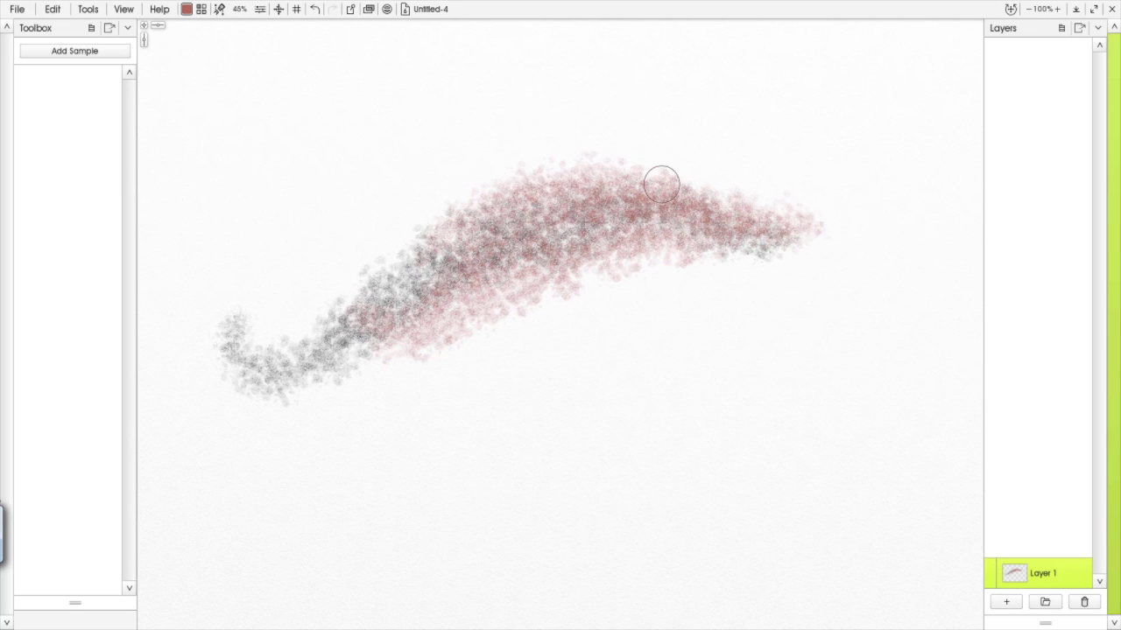
# Pick a lighter salmon red and layer it over the upper part of the textured stroke
pyautogui.click(186, 8)
pyautogui.click(149, 87)
pyautogui.moveTo(593, 206); pyautogui.dragTo(815, 223)
pyautogui.moveTo(473, 289)
pyautogui.mouseDown()
pyautogui.moveTo(704, 209)
pyautogui.moveTo(492, 186)
pyautogui.moveTo(840, 225)
pyautogui.mouseUp()
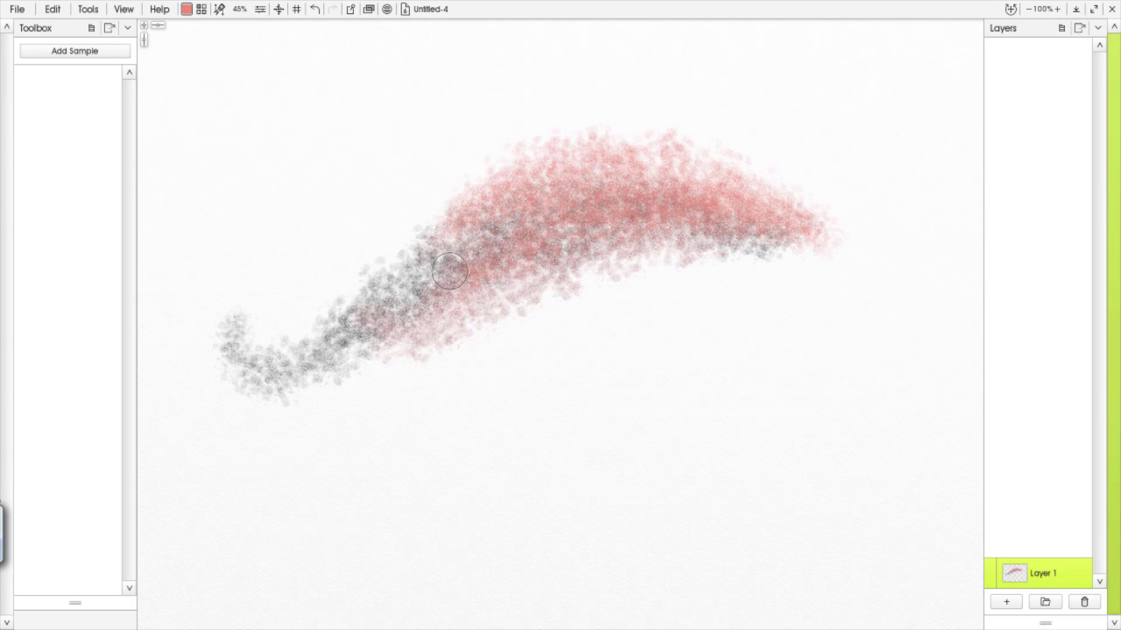
# Erase everything on the canvas and reopen the Brush Designer
pyautogui.hotkey('ctrl', 'a')
pyautogui.press('Delete')
pyautogui.click(116, 77)
# Load Fibrous-3 as the brush head
pyautogui.click(681, 258)
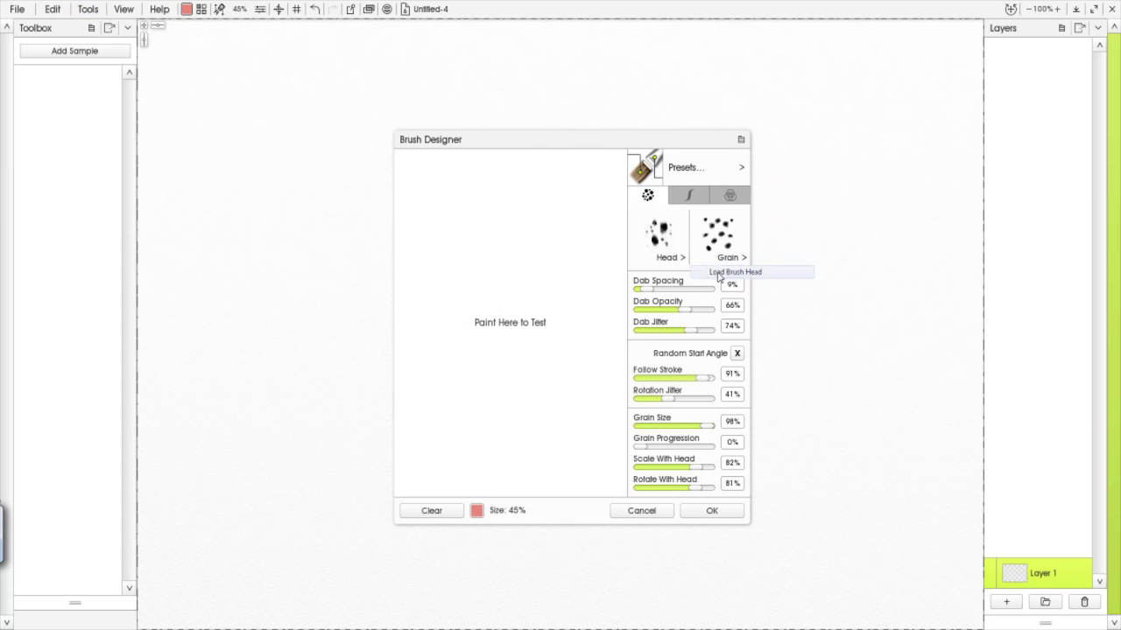
pyautogui.click(719, 273)
pyautogui.click(611, 123)
pyautogui.click(637, 462)
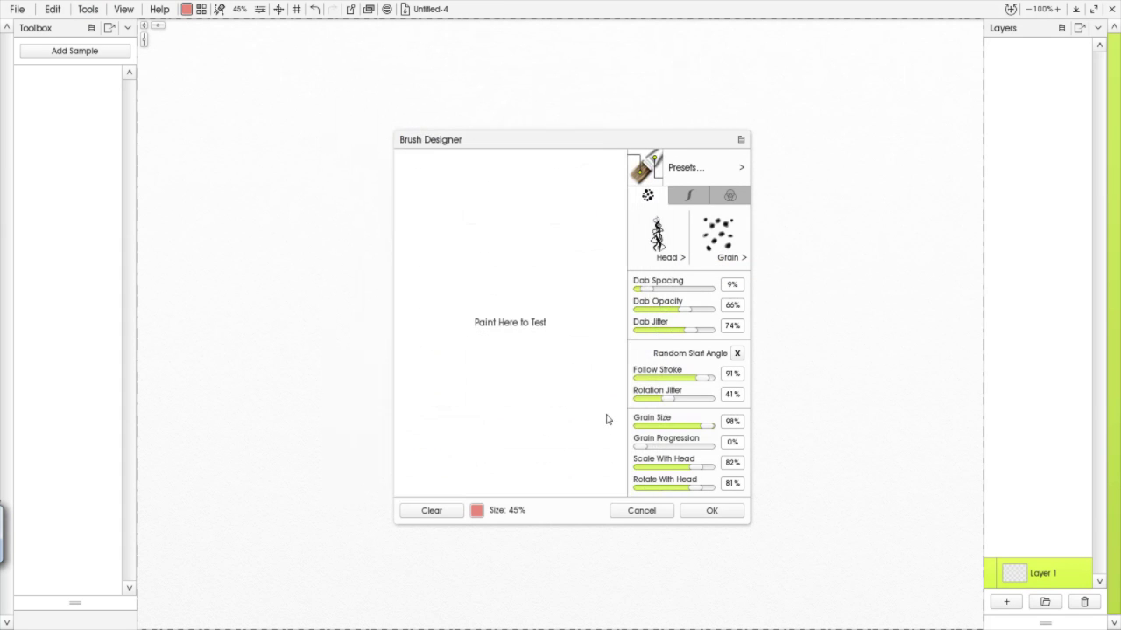
# Paint test patches with the fibrous head, raise Dab Opacity to 90% and repaint the patch
pyautogui.moveTo(426, 459)
pyautogui.mouseDown()
pyautogui.moveTo(562, 207)
pyautogui.moveTo(450, 422)
pyautogui.moveTo(571, 214)
pyautogui.mouseUp()
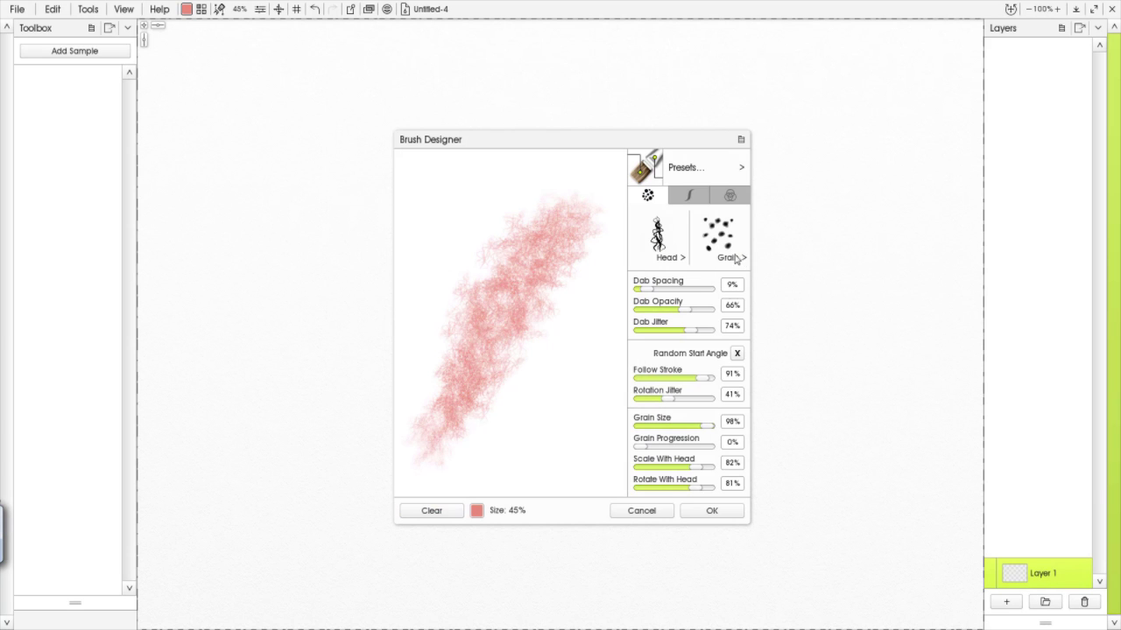
pyautogui.moveTo(596, 254)
pyautogui.mouseDown()
pyautogui.moveTo(514, 403)
pyautogui.moveTo(450, 472)
pyautogui.moveTo(449, 449)
pyautogui.moveTo(523, 348)
pyautogui.mouseUp()
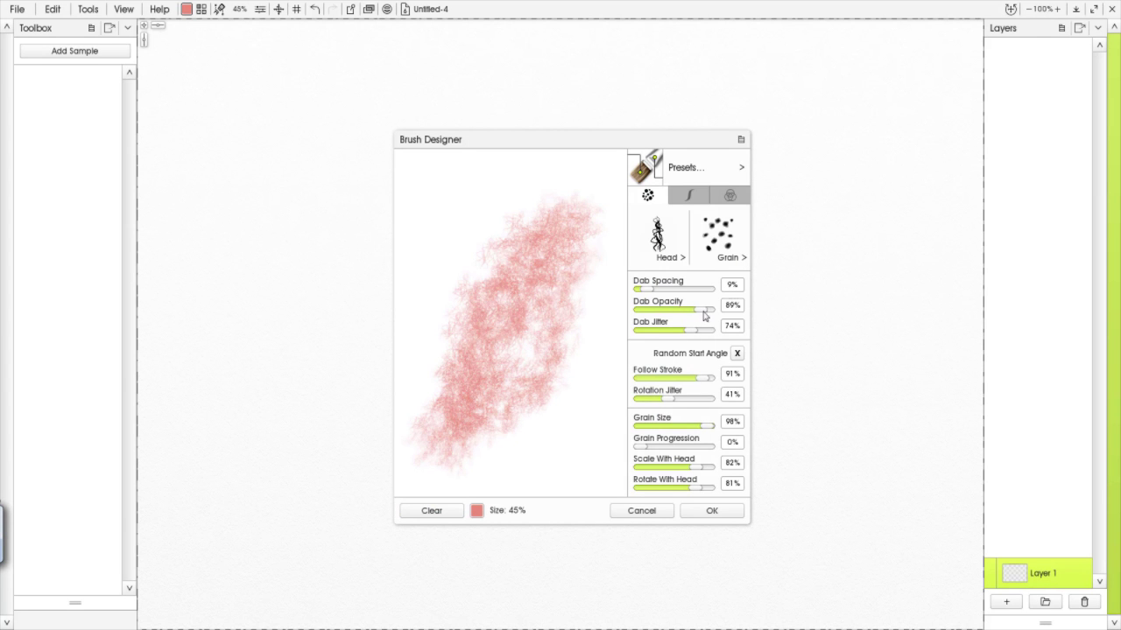
pyautogui.click(432, 512)
pyautogui.moveTo(430, 448)
pyautogui.mouseDown()
pyautogui.moveTo(473, 329)
pyautogui.moveTo(573, 192)
pyautogui.moveTo(581, 210)
pyautogui.moveTo(498, 422)
pyautogui.moveTo(456, 478)
pyautogui.moveTo(552, 404)
pyautogui.moveTo(534, 445)
pyautogui.moveTo(575, 394)
pyautogui.mouseUp()
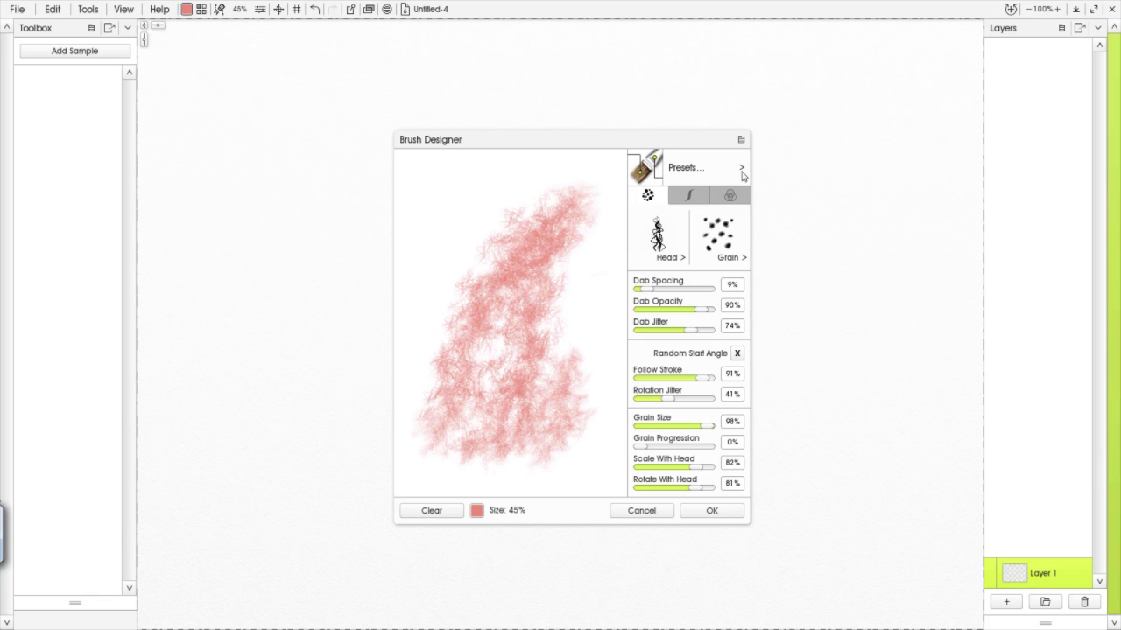
# Save the brush as a new preset named Discarded-fibre-1 in the Custom Brush group
pyautogui.click(741, 169)
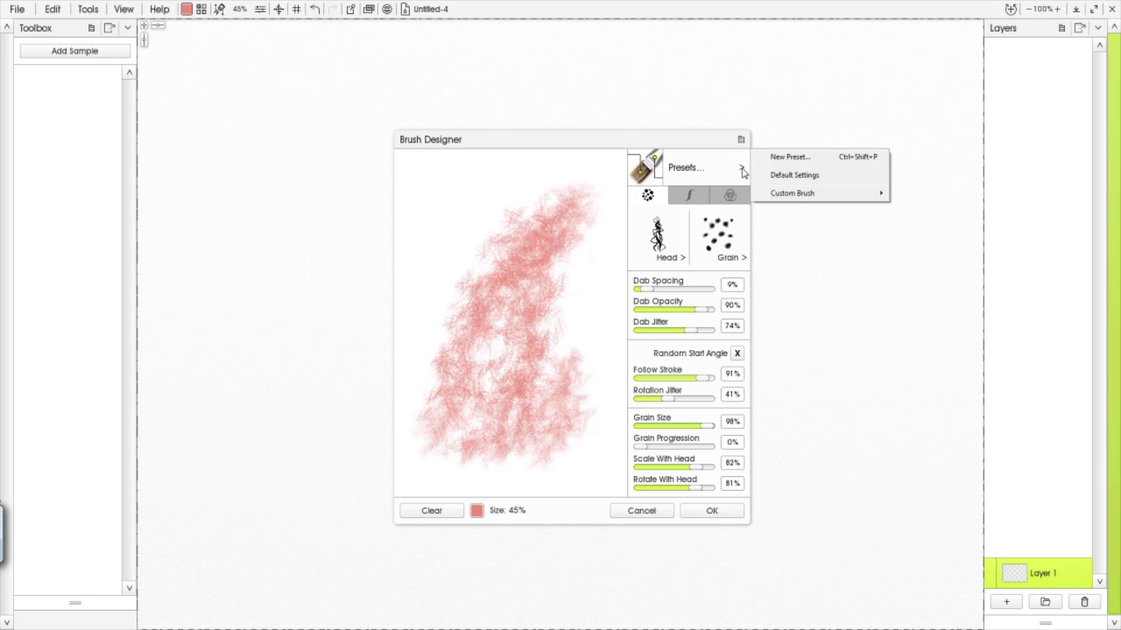
pyautogui.click(788, 161)
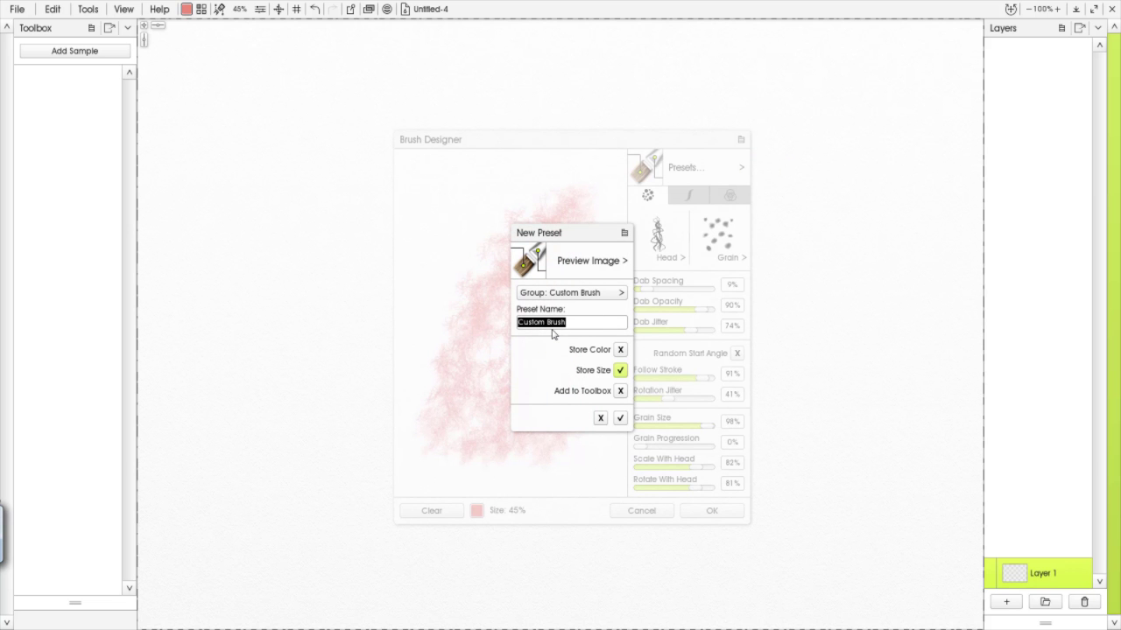
pyautogui.write('Discarded-fibre-1')
pyautogui.click(620, 419)
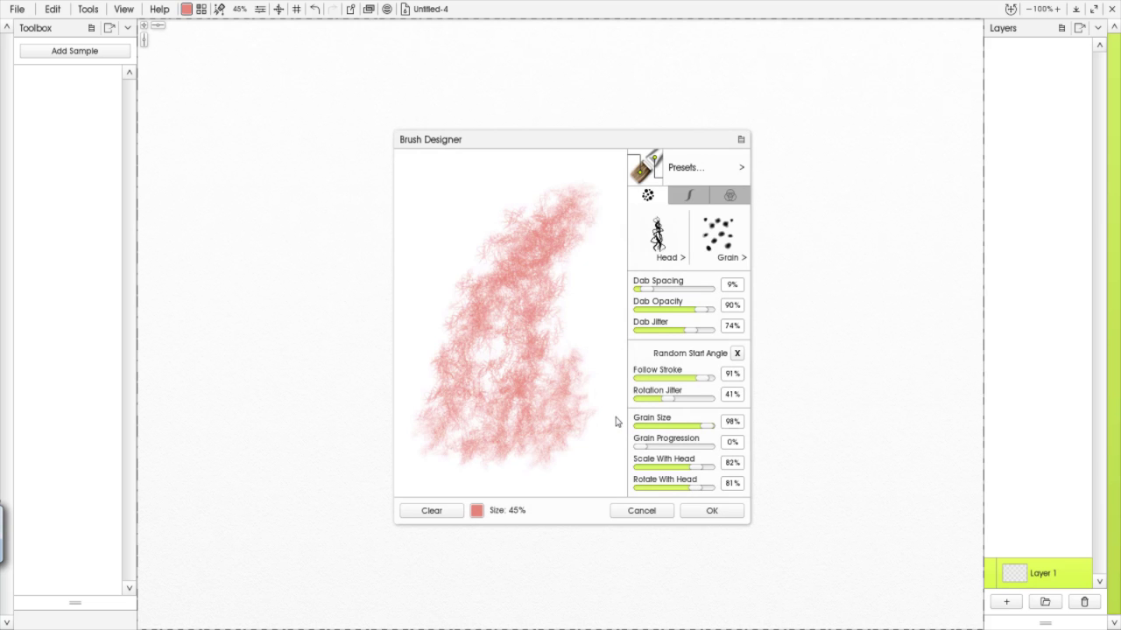
# Load Squiggle-1 as the brush grain and paint a test patch in the cleared area
pyautogui.click(743, 259)
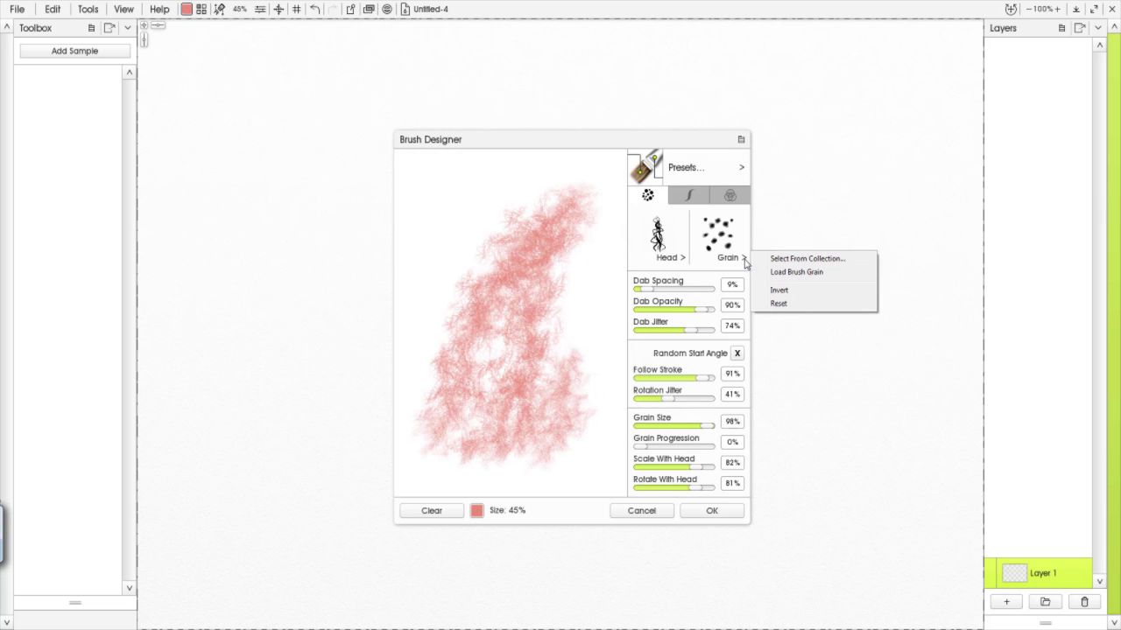
pyautogui.click(772, 271)
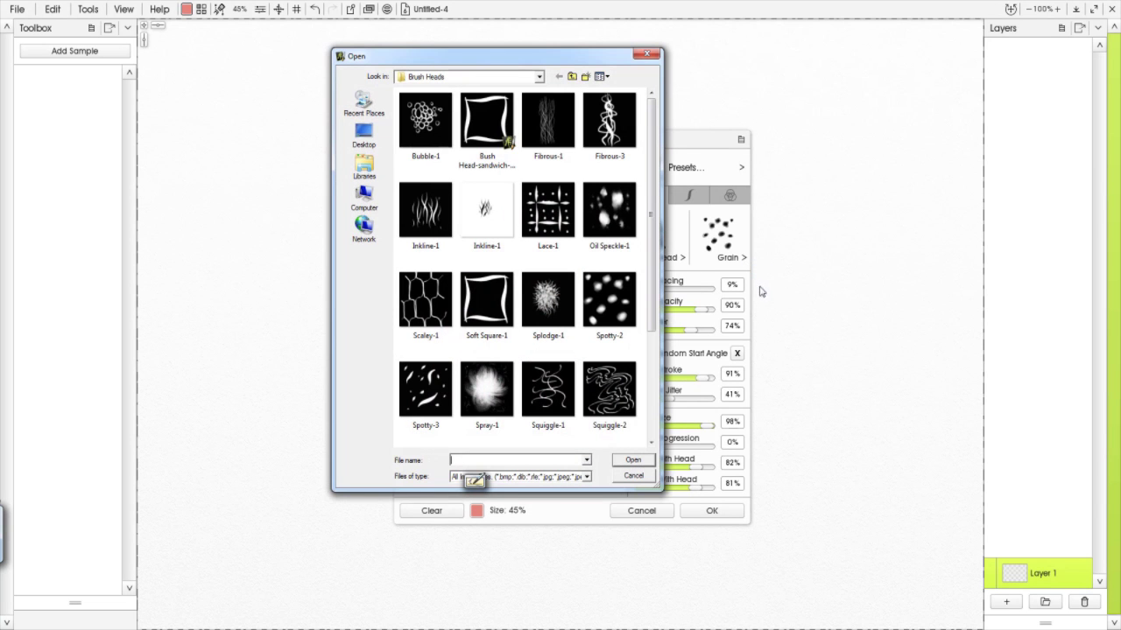
pyautogui.click(548, 389)
pyautogui.click(632, 462)
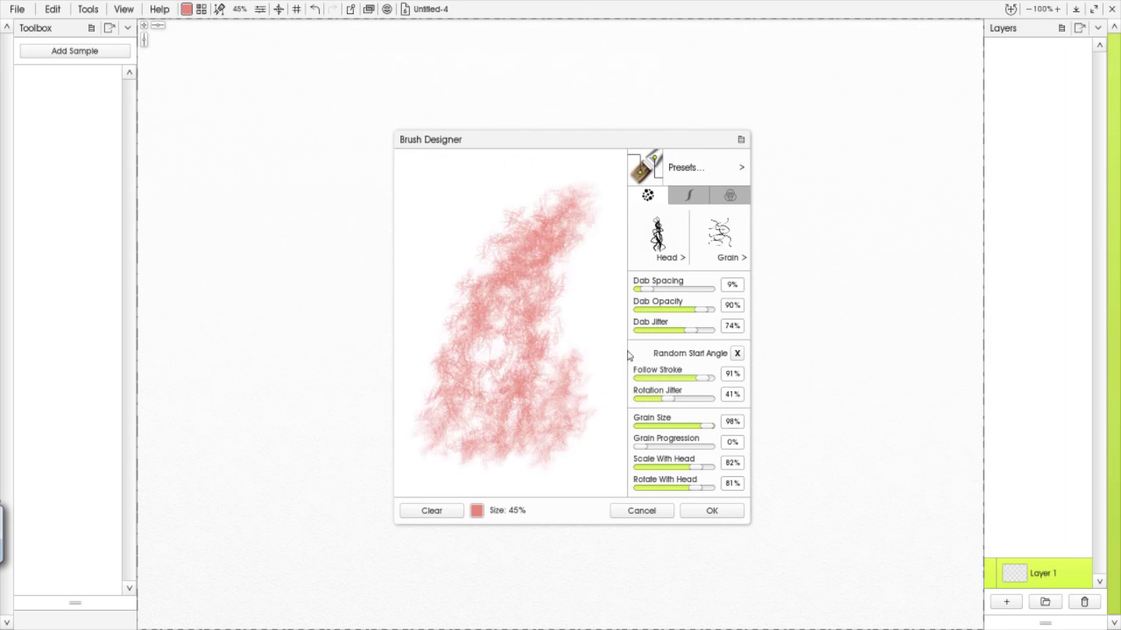
pyautogui.click(432, 510)
pyautogui.moveTo(429, 442)
pyautogui.mouseDown()
pyautogui.moveTo(492, 379)
pyautogui.moveTo(535, 254)
pyautogui.moveTo(576, 218)
pyautogui.moveTo(576, 252)
pyautogui.moveTo(464, 455)
pyautogui.moveTo(445, 387)
pyautogui.moveTo(565, 206)
pyautogui.moveTo(453, 323)
pyautogui.moveTo(508, 271)
pyautogui.mouseUp()
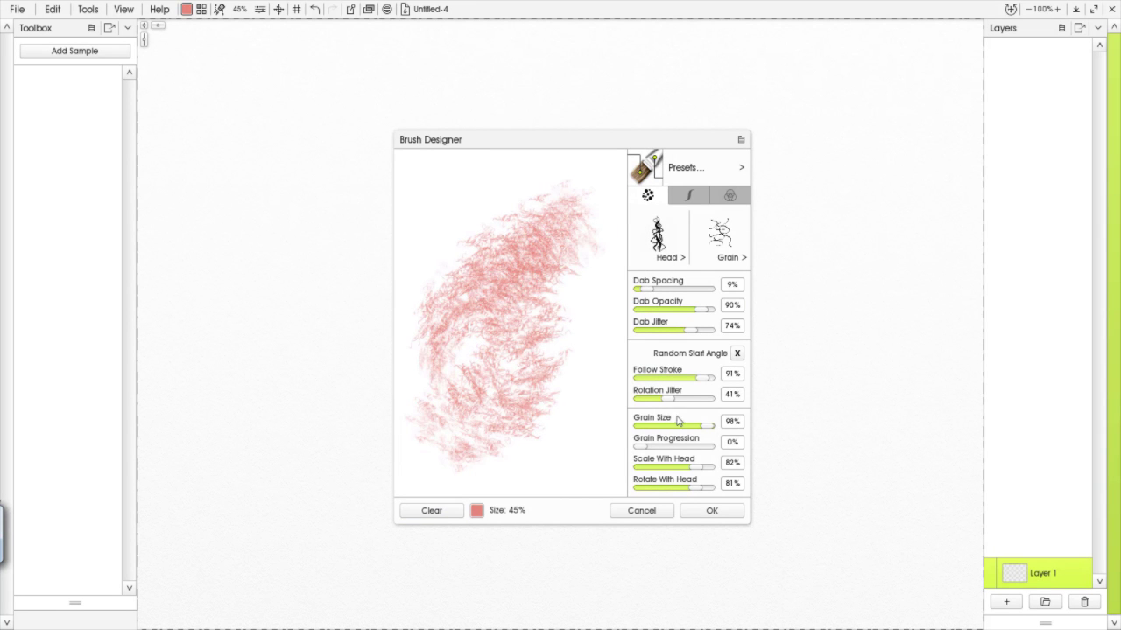
# Set Rotation Jitter to 12% and paint test patches without and with Random Start Angle
pyautogui.click(429, 512)
pyautogui.moveTo(432, 432)
pyautogui.mouseDown()
pyautogui.moveTo(570, 210)
pyautogui.moveTo(572, 240)
pyautogui.moveTo(444, 470)
pyautogui.moveTo(564, 262)
pyautogui.mouseUp()
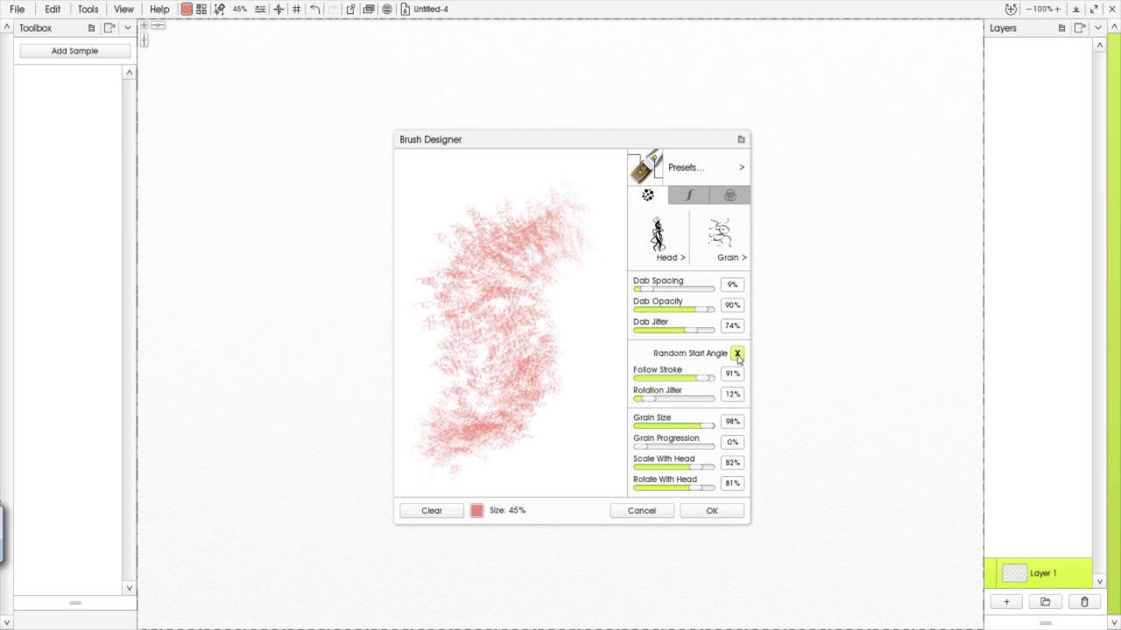
pyautogui.click(431, 510)
pyautogui.moveTo(458, 463); pyautogui.dragTo(562, 245)
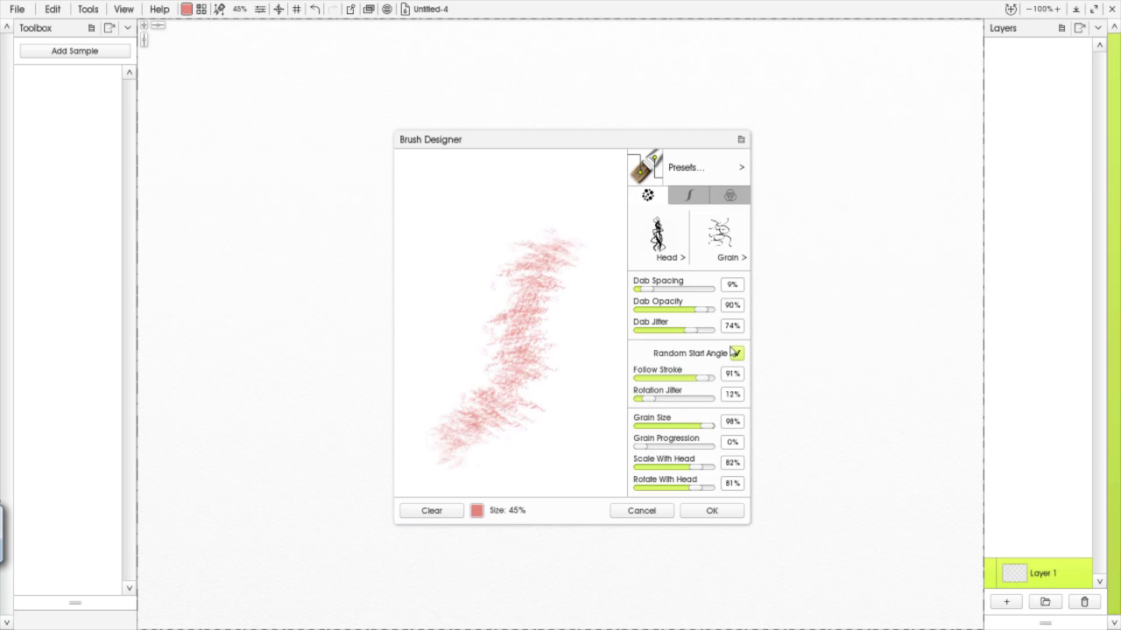
# Lower Dab Jitter and widen Dab Spacing, painting a fresh test stroke after each change
pyautogui.moveTo(690, 332); pyautogui.dragTo(656, 332)
pyautogui.click(432, 510)
pyautogui.moveTo(435, 447)
pyautogui.mouseDown()
pyautogui.moveTo(555, 212)
pyautogui.moveTo(563, 267)
pyautogui.moveTo(582, 233)
pyautogui.moveTo(505, 404)
pyautogui.moveTo(453, 458)
pyautogui.moveTo(523, 380)
pyautogui.moveTo(482, 262)
pyautogui.moveTo(567, 181)
pyautogui.moveTo(533, 190)
pyautogui.moveTo(445, 284)
pyautogui.moveTo(562, 359)
pyautogui.moveTo(491, 484)
pyautogui.mouseUp()
pyautogui.moveTo(649, 289); pyautogui.dragTo(669, 289)
pyautogui.click(432, 510)
pyautogui.moveTo(443, 458)
pyautogui.mouseDown()
pyautogui.moveTo(466, 433)
pyautogui.moveTo(480, 283)
pyautogui.moveTo(565, 208)
pyautogui.mouseUp()
# Set Dab Spacing to 1% and Dab Jitter to 81%, and fill the test area with dense strokes
pyautogui.click(432, 510)
pyautogui.moveTo(670, 289); pyautogui.dragTo(643, 291)
pyautogui.moveTo(420, 462); pyautogui.dragTo(574, 199)
pyautogui.moveTo(425, 478)
pyautogui.mouseDown()
pyautogui.moveTo(544, 380)
pyautogui.moveTo(578, 286)
pyautogui.mouseUp()
pyautogui.moveTo(464, 447)
pyautogui.mouseDown()
pyautogui.moveTo(501, 375)
pyautogui.moveTo(517, 230)
pyautogui.moveTo(540, 208)
pyautogui.moveTo(482, 215)
pyautogui.moveTo(453, 387)
pyautogui.mouseUp()
pyautogui.moveTo(536, 224)
pyautogui.mouseDown()
pyautogui.moveTo(563, 426)
pyautogui.moveTo(574, 215)
pyautogui.moveTo(470, 363)
pyautogui.moveTo(538, 408)
pyautogui.mouseUp()
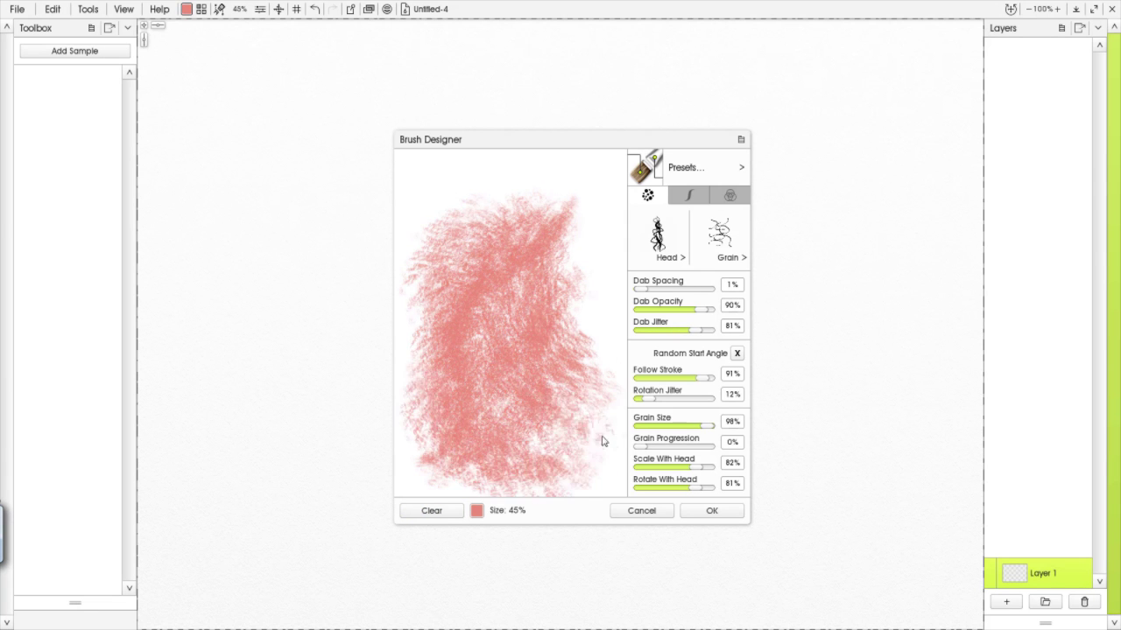
# Set Rotation Jitter to 52% and Grain Size to 28%, repainting the cleared test area for each setting
pyautogui.click(421, 512)
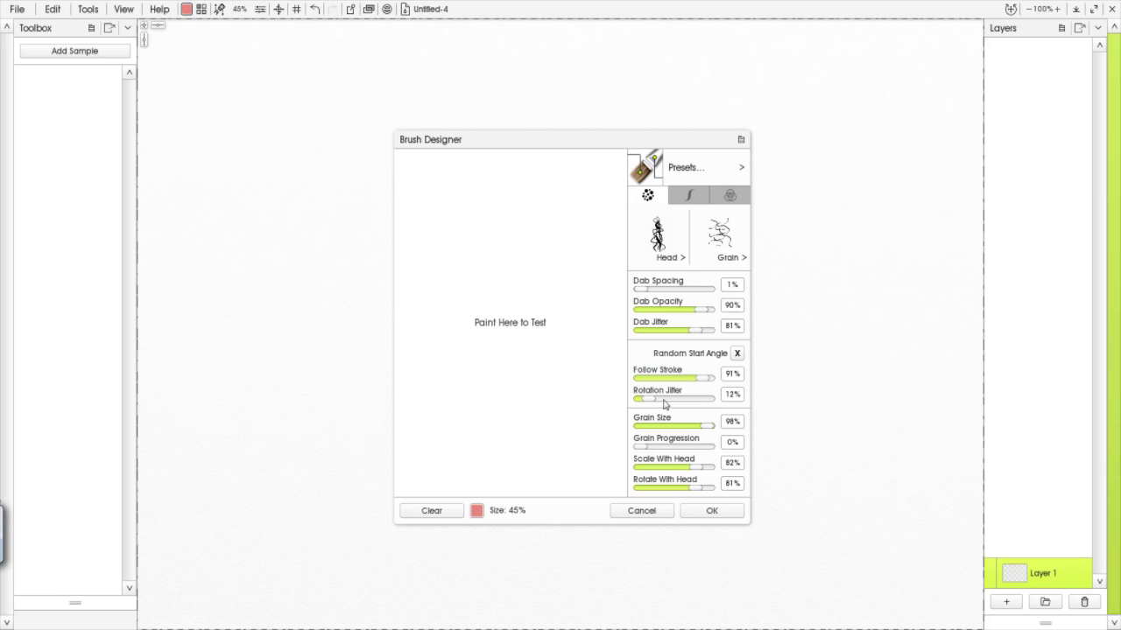
pyautogui.moveTo(535, 226)
pyautogui.mouseDown()
pyautogui.moveTo(450, 448)
pyautogui.moveTo(560, 208)
pyautogui.moveTo(565, 337)
pyautogui.moveTo(503, 400)
pyautogui.moveTo(545, 251)
pyautogui.moveTo(437, 231)
pyautogui.moveTo(531, 306)
pyautogui.moveTo(438, 295)
pyautogui.moveTo(517, 168)
pyautogui.mouseUp()
pyautogui.moveTo(708, 427); pyautogui.dragTo(660, 435)
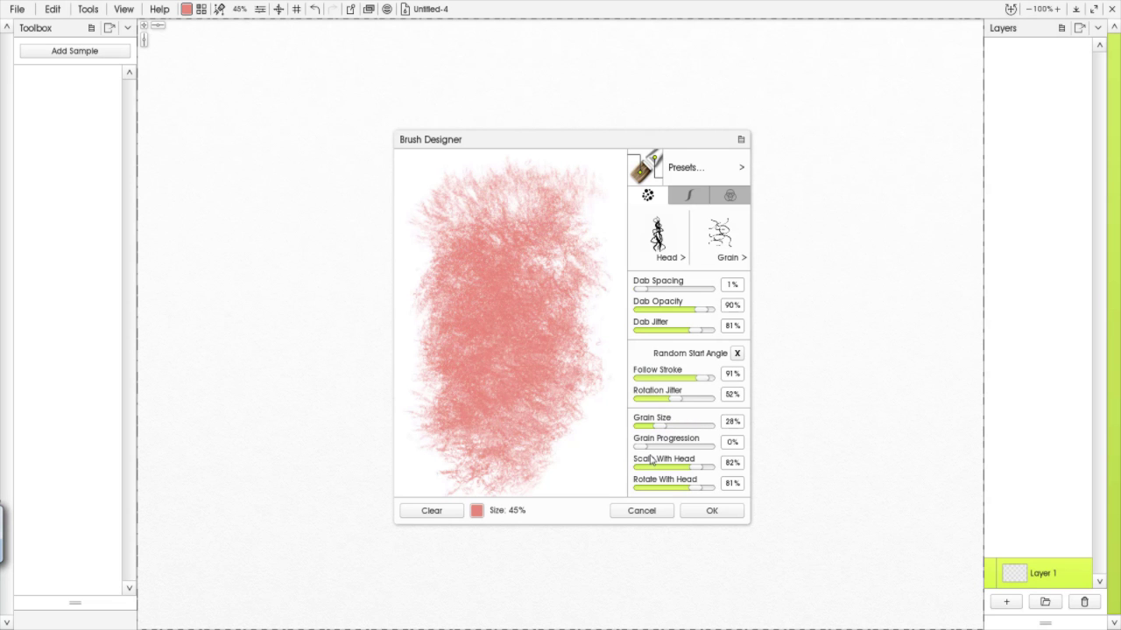
pyautogui.click(430, 510)
pyautogui.moveTo(442, 429)
pyautogui.mouseDown()
pyautogui.moveTo(498, 380)
pyautogui.moveTo(569, 220)
pyautogui.moveTo(461, 460)
pyautogui.moveTo(490, 218)
pyautogui.moveTo(428, 285)
pyautogui.moveTo(464, 358)
pyautogui.moveTo(596, 364)
pyautogui.moveTo(590, 468)
pyautogui.moveTo(561, 430)
pyautogui.mouseUp()
# Set Scale With Head to 7% and paint a new test patch in the cleared area
pyautogui.moveTo(696, 470); pyautogui.dragTo(645, 468)
pyautogui.click(431, 511)
pyautogui.moveTo(505, 243)
pyautogui.mouseDown()
pyautogui.moveTo(454, 442)
pyautogui.moveTo(560, 209)
pyautogui.moveTo(533, 190)
pyautogui.moveTo(550, 358)
pyautogui.moveTo(471, 447)
pyautogui.moveTo(485, 461)
pyautogui.moveTo(516, 350)
pyautogui.moveTo(498, 284)
pyautogui.mouseUp()
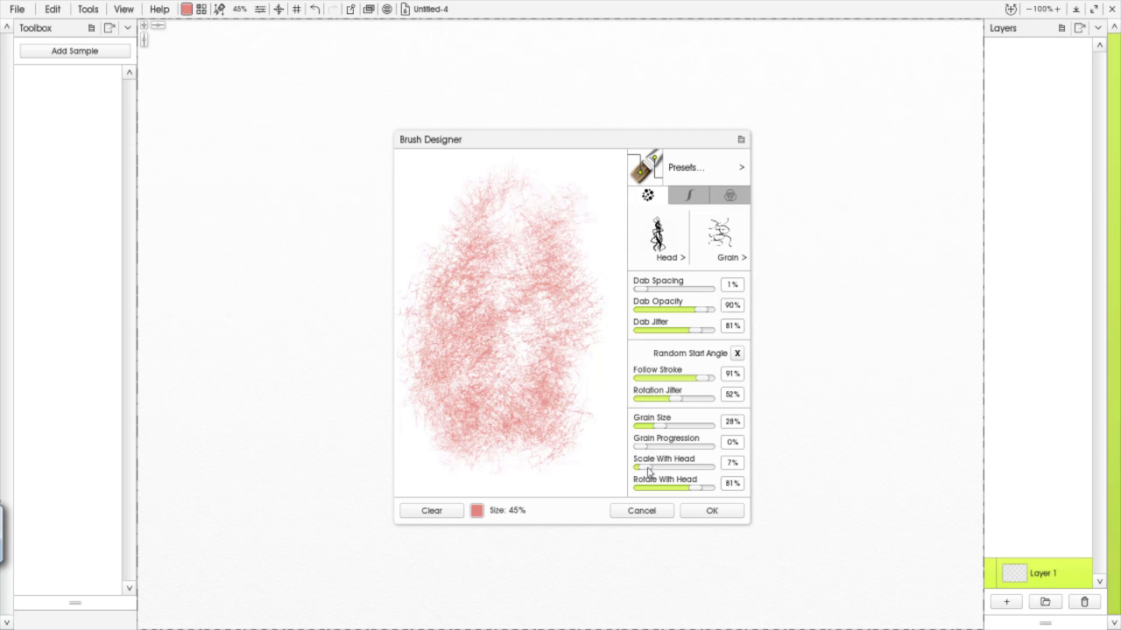
# Lower Rotate With Head and raise Scale With Head, repainting the cleared test area after each change
pyautogui.moveTo(691, 492); pyautogui.dragTo(656, 496)
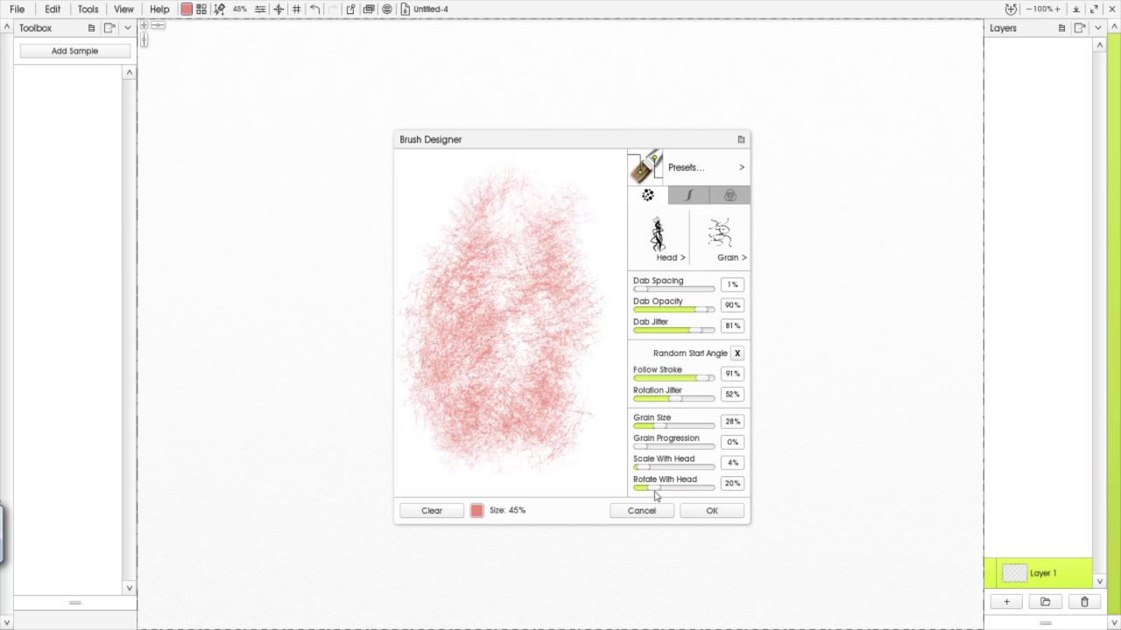
pyautogui.click(432, 510)
pyautogui.moveTo(543, 245)
pyautogui.mouseDown()
pyautogui.moveTo(491, 306)
pyautogui.moveTo(467, 404)
pyautogui.moveTo(473, 473)
pyautogui.moveTo(574, 383)
pyautogui.moveTo(517, 237)
pyautogui.moveTo(535, 209)
pyautogui.moveTo(487, 200)
pyautogui.moveTo(436, 307)
pyautogui.moveTo(491, 426)
pyautogui.mouseUp()
pyautogui.moveTo(655, 471); pyautogui.dragTo(700, 467)
pyautogui.click(432, 511)
pyautogui.moveTo(526, 218)
pyautogui.mouseDown()
pyautogui.moveTo(508, 380)
pyautogui.moveTo(465, 324)
pyautogui.moveTo(550, 358)
pyautogui.moveTo(536, 477)
pyautogui.mouseUp()
# Set Scale With Head to 19% and Dab Spacing to 5%, painting a new test patch for each setting
pyautogui.moveTo(697, 467); pyautogui.dragTo(654, 480)
pyautogui.click(432, 510)
pyautogui.moveTo(517, 185)
pyautogui.mouseDown()
pyautogui.moveTo(443, 295)
pyautogui.moveTo(465, 440)
pyautogui.moveTo(538, 218)
pyautogui.moveTo(557, 393)
pyautogui.moveTo(453, 428)
pyautogui.moveTo(525, 297)
pyautogui.moveTo(530, 264)
pyautogui.moveTo(468, 317)
pyautogui.moveTo(574, 348)
pyautogui.mouseUp()
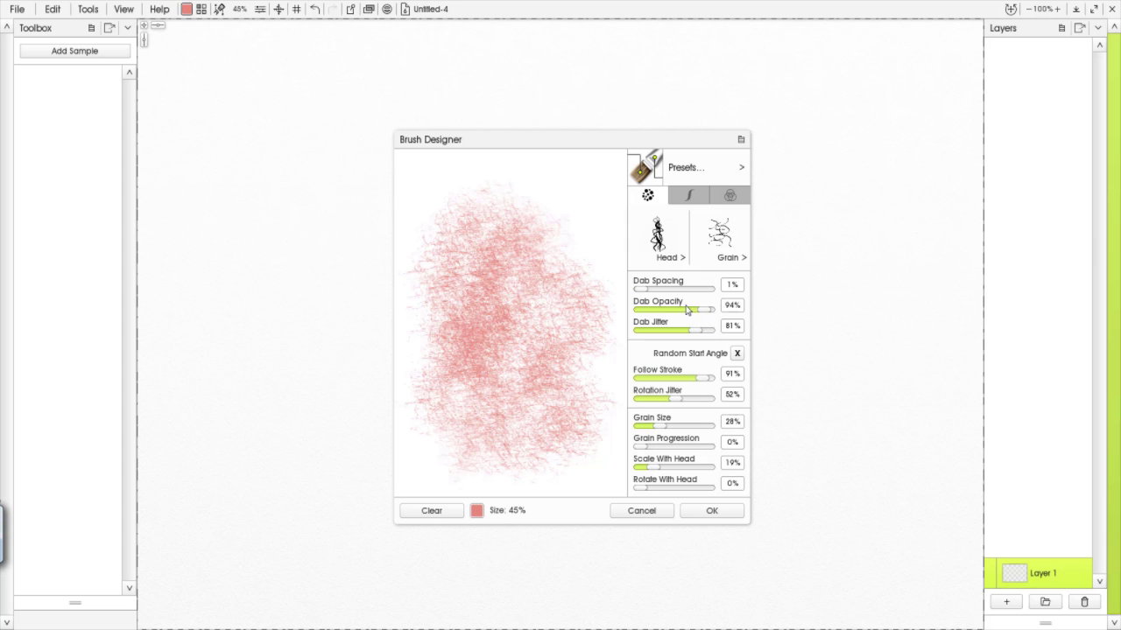
pyautogui.click(432, 510)
pyautogui.click(644, 293)
pyautogui.moveTo(419, 472)
pyautogui.mouseDown()
pyautogui.moveTo(453, 359)
pyautogui.moveTo(539, 254)
pyautogui.moveTo(549, 286)
pyautogui.moveTo(525, 290)
pyautogui.moveTo(529, 431)
pyautogui.moveTo(564, 279)
pyautogui.moveTo(561, 470)
pyautogui.mouseUp()
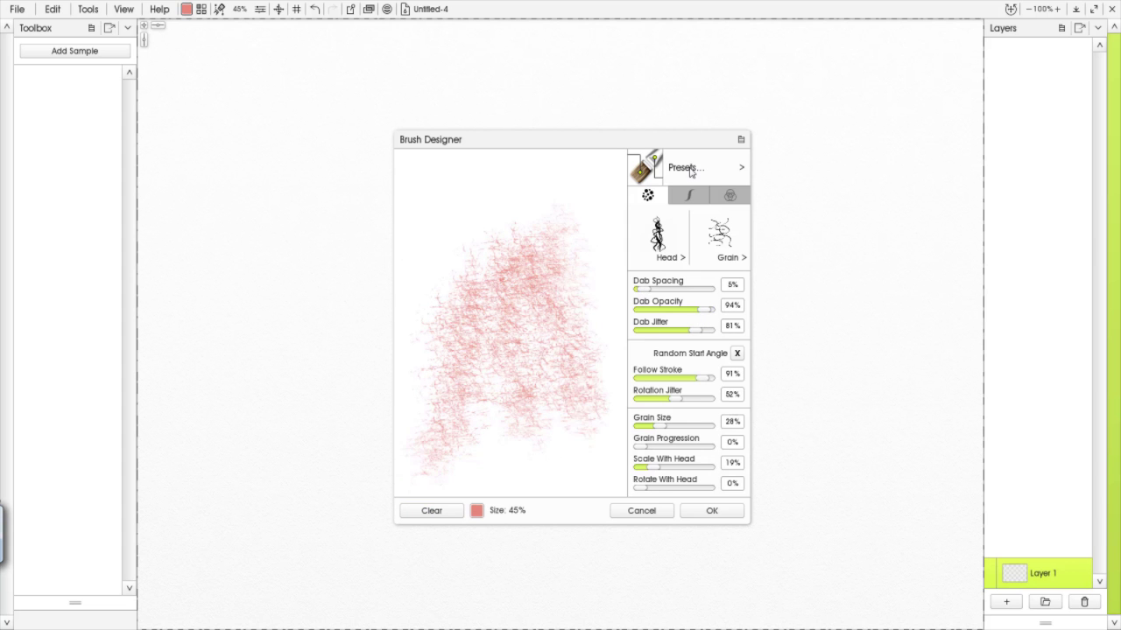
# Save the brush as a preset named Scale Traces-1 in the Custom Brush group and accept the brush design
pyautogui.click(740, 170)
pyautogui.click(767, 163)
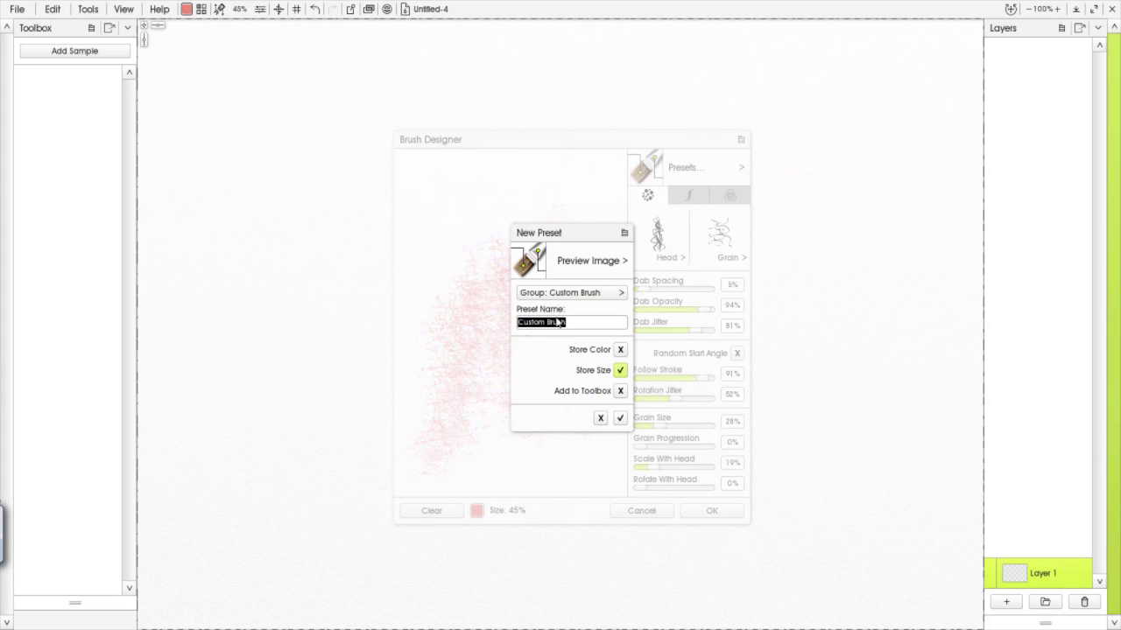
pyautogui.write('Scale Traces-1')
pyautogui.click(620, 418)
pyautogui.click(712, 511)
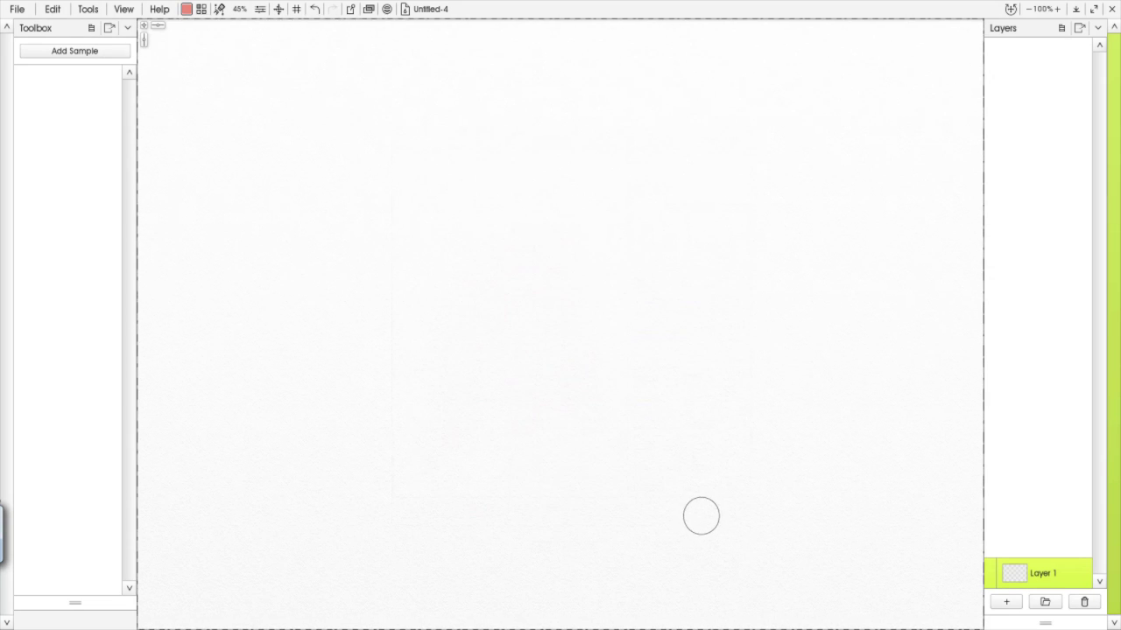
# Choose a muted green and paint overlapping scale-texture patches across the upper middle of the blank canvas
pyautogui.click(187, 9)
pyautogui.click(95, 172)
pyautogui.click(122, 109)
pyautogui.moveTo(408, 80)
pyautogui.mouseDown()
pyautogui.moveTo(323, 222)
pyautogui.moveTo(424, 362)
pyautogui.moveTo(621, 167)
pyautogui.moveTo(623, 270)
pyautogui.moveTo(653, 165)
pyautogui.mouseUp()
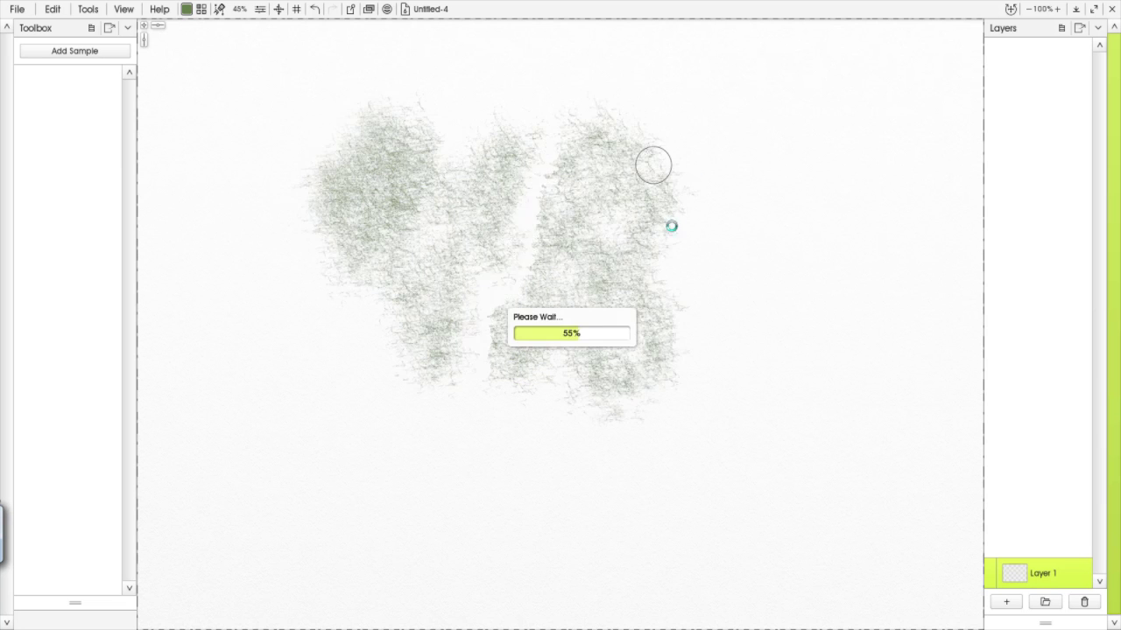
# Pick a brown paint colour and add a new layer above Layer 1 in Multiply blend mode
pyautogui.click(185, 10)
pyautogui.click(88, 171)
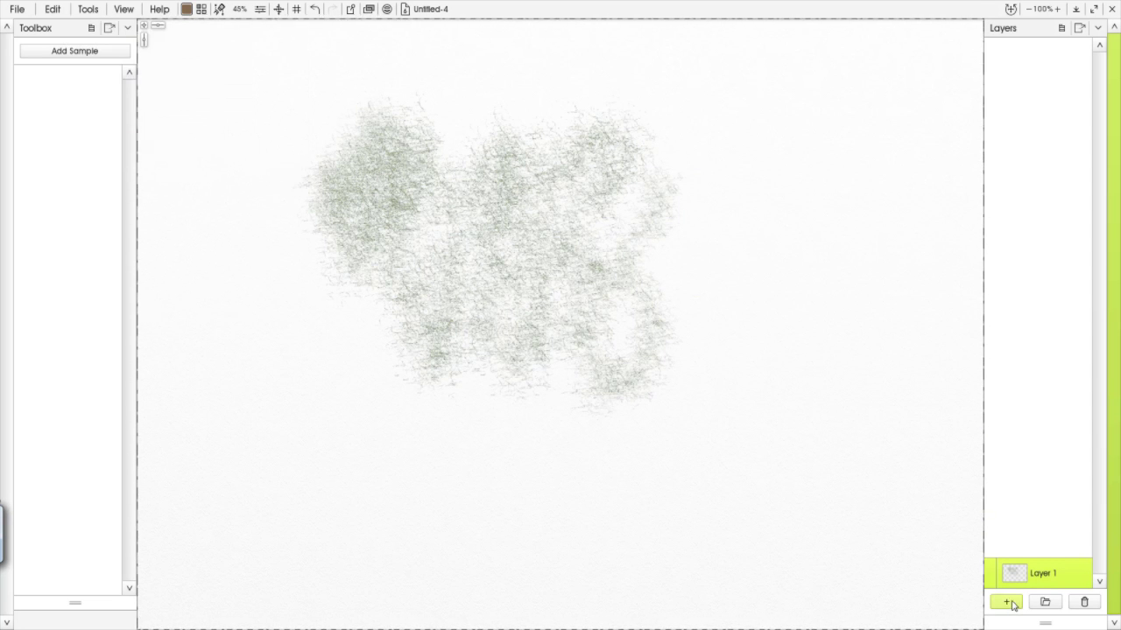
pyautogui.click(1087, 550)
pyautogui.moveTo(954, 338)
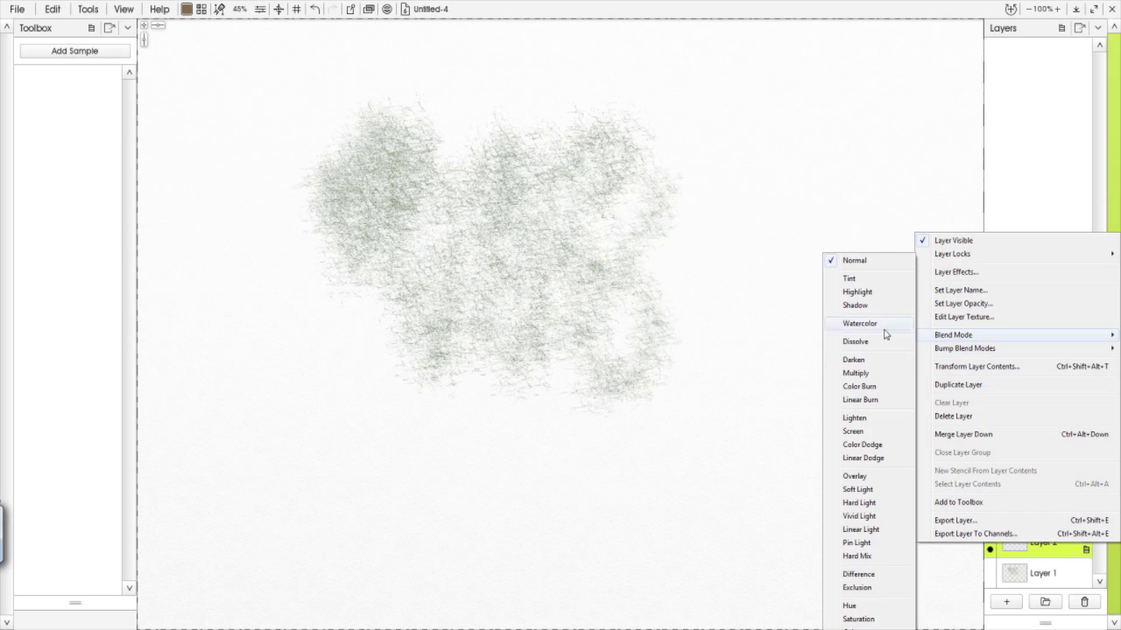
pyautogui.click(856, 370)
# Change the paint colour to orange and brush a curved band down the left and along the base of the green texture
pyautogui.click(185, 10)
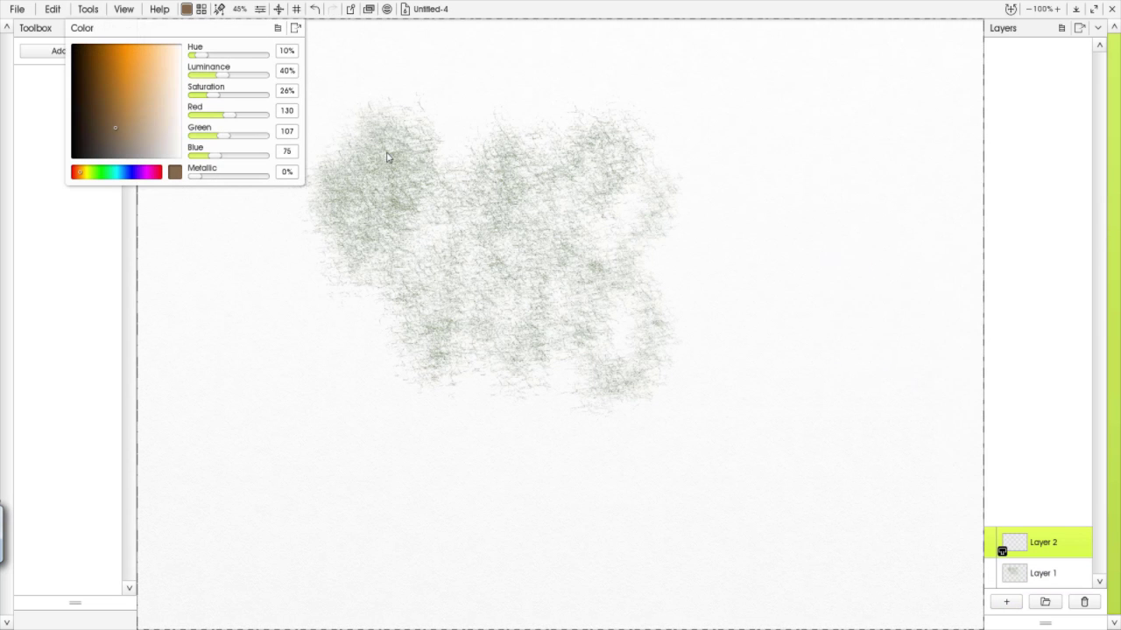
pyautogui.moveTo(157, 138); pyautogui.dragTo(125, 93)
pyautogui.moveTo(435, 143)
pyautogui.mouseDown()
pyautogui.moveTo(403, 206)
pyautogui.moveTo(389, 174)
pyautogui.moveTo(374, 297)
pyautogui.moveTo(428, 201)
pyautogui.moveTo(455, 346)
pyautogui.moveTo(463, 170)
pyautogui.moveTo(496, 230)
pyautogui.moveTo(541, 373)
pyautogui.moveTo(639, 185)
pyautogui.moveTo(657, 301)
pyautogui.moveTo(572, 377)
pyautogui.moveTo(573, 312)
pyautogui.moveTo(513, 417)
pyautogui.moveTo(498, 418)
pyautogui.moveTo(544, 304)
pyautogui.moveTo(536, 300)
pyautogui.moveTo(516, 379)
pyautogui.moveTo(481, 359)
pyautogui.moveTo(395, 242)
pyautogui.moveTo(341, 131)
pyautogui.moveTo(372, 170)
pyautogui.moveTo(394, 239)
pyautogui.moveTo(356, 229)
pyautogui.moveTo(534, 383)
pyautogui.moveTo(412, 295)
pyautogui.moveTo(413, 254)
pyautogui.moveTo(334, 178)
pyautogui.mouseUp()
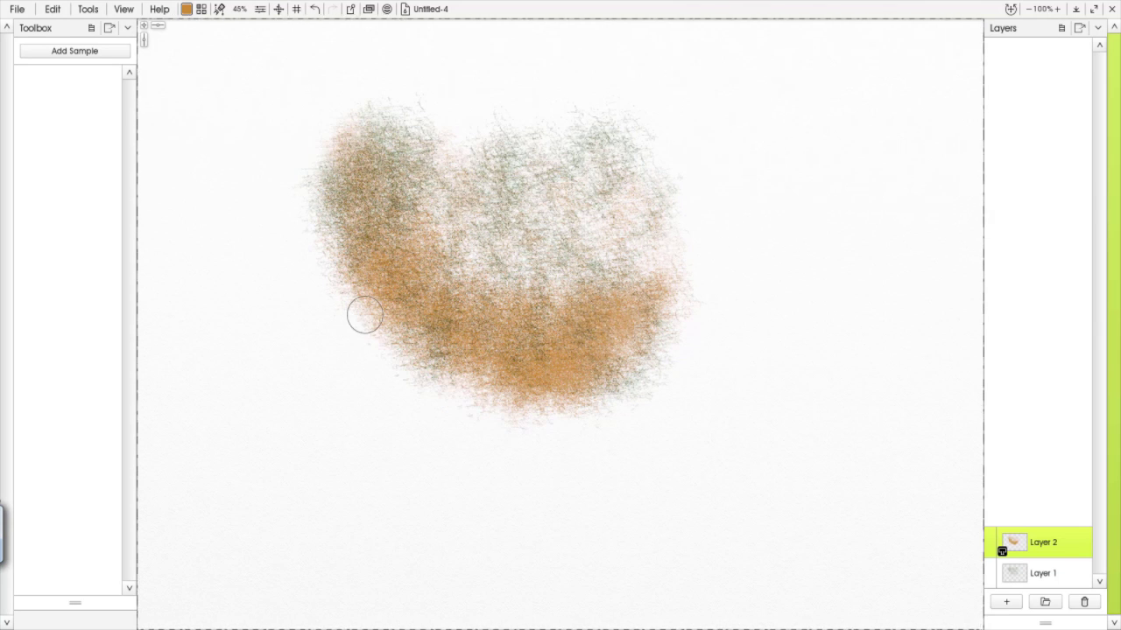
# Add a third layer above Layer 2 and set its blend mode to Multiply
pyautogui.hotkey('ctrl', 'shift', 'n')
pyautogui.click(1085, 519)
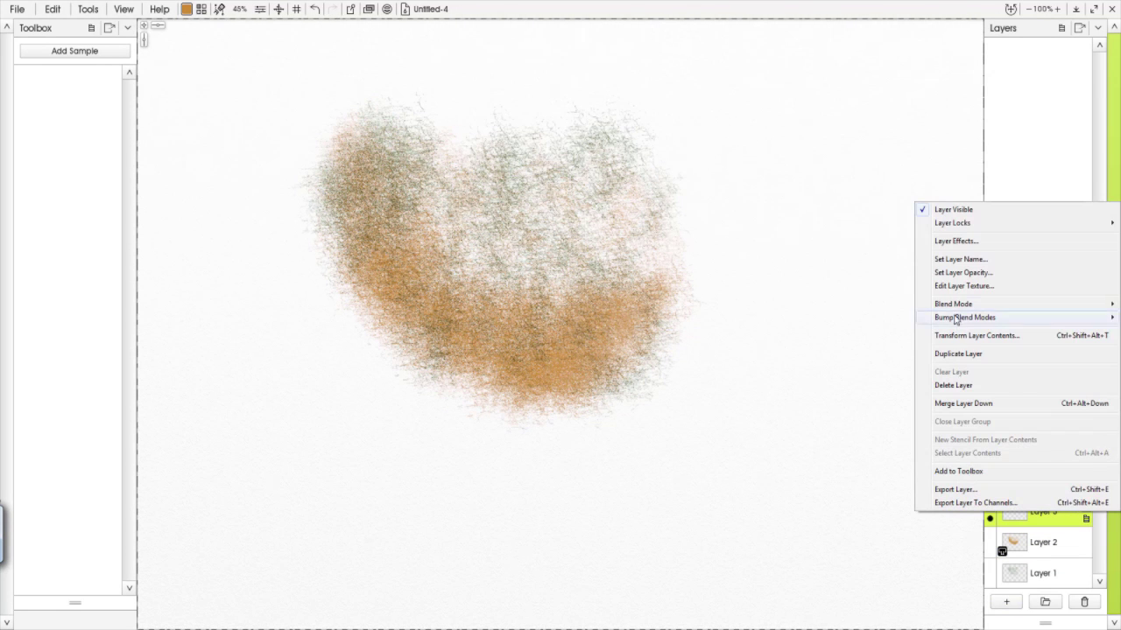
pyautogui.moveTo(952, 306)
pyautogui.click(856, 365)
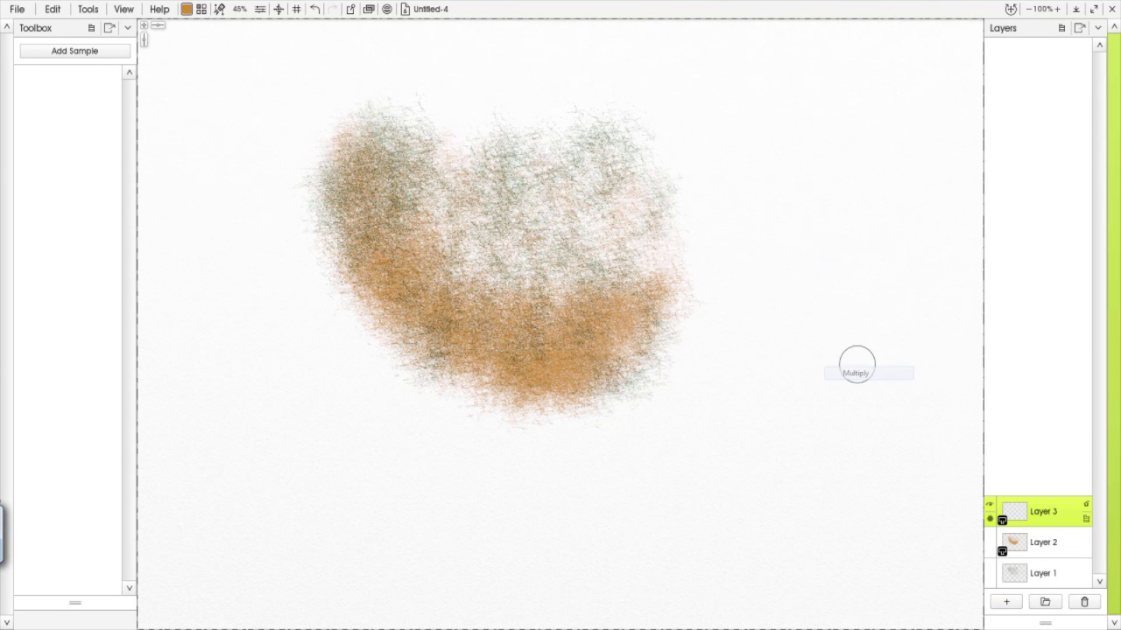
# Choose a dark teal green and shade the left and lower curve of the textured patch
pyautogui.click(186, 10)
pyautogui.click(76, 173)
pyautogui.moveTo(123, 96)
pyautogui.mouseDown()
pyautogui.moveTo(109, 131)
pyautogui.moveTo(112, 122)
pyautogui.mouseUp()
pyautogui.click(114, 173)
pyautogui.moveTo(328, 222)
pyautogui.mouseDown()
pyautogui.moveTo(388, 319)
pyautogui.moveTo(513, 377)
pyautogui.moveTo(350, 164)
pyautogui.moveTo(516, 363)
pyautogui.moveTo(650, 338)
pyautogui.moveTo(406, 279)
pyautogui.moveTo(350, 165)
pyautogui.moveTo(371, 181)
pyautogui.moveTo(375, 140)
pyautogui.moveTo(423, 351)
pyautogui.moveTo(629, 346)
pyautogui.moveTo(435, 338)
pyautogui.moveTo(354, 172)
pyautogui.moveTo(376, 289)
pyautogui.moveTo(631, 348)
pyautogui.moveTo(425, 272)
pyautogui.moveTo(348, 145)
pyautogui.moveTo(518, 354)
pyautogui.moveTo(647, 343)
pyautogui.moveTo(690, 264)
pyautogui.moveTo(682, 271)
pyautogui.moveTo(617, 243)
pyautogui.mouseUp()
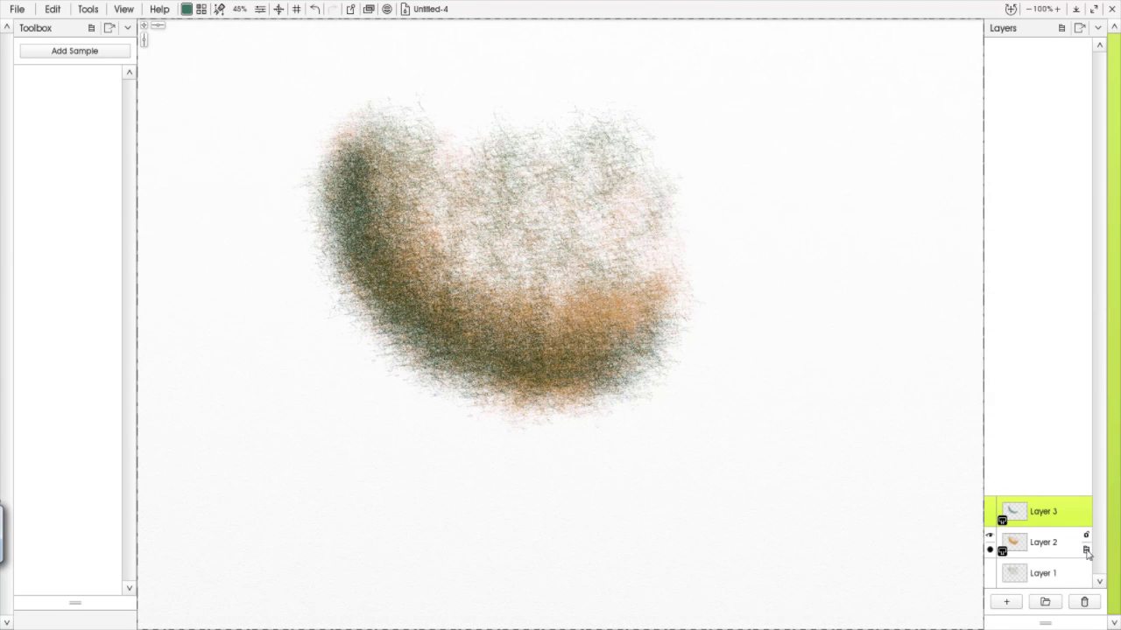
# Merge Layer 2 and Layer 3 down into Layer 1
pyautogui.click(1086, 550)
pyautogui.click(954, 434)
pyautogui.click(1086, 549)
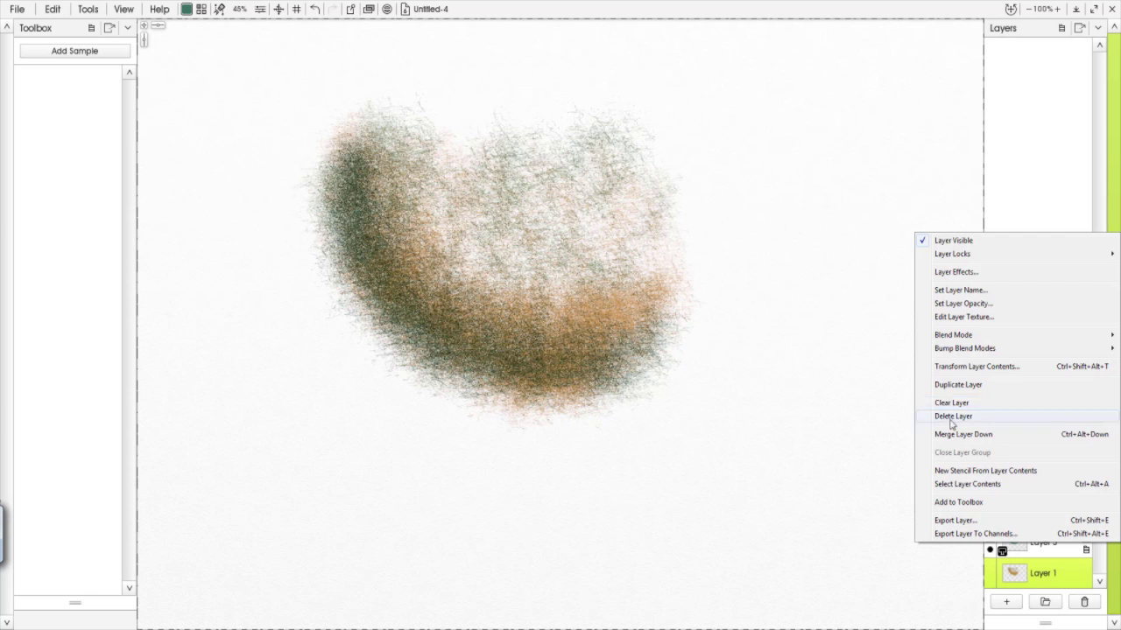
pyautogui.click(955, 434)
# Erase the stray texture outside the patch's lower-left edge to leave a clean curved outline
pyautogui.moveTo(306, 157)
pyautogui.mouseDown()
pyautogui.moveTo(310, 187)
pyautogui.moveTo(323, 165)
pyautogui.moveTo(327, 227)
pyautogui.moveTo(311, 189)
pyautogui.moveTo(306, 251)
pyautogui.moveTo(308, 210)
pyautogui.moveTo(343, 296)
pyautogui.moveTo(317, 221)
pyautogui.moveTo(368, 315)
pyautogui.mouseUp()
pyautogui.moveTo(330, 236)
pyautogui.mouseDown()
pyautogui.moveTo(405, 337)
pyautogui.moveTo(343, 277)
pyautogui.mouseUp()
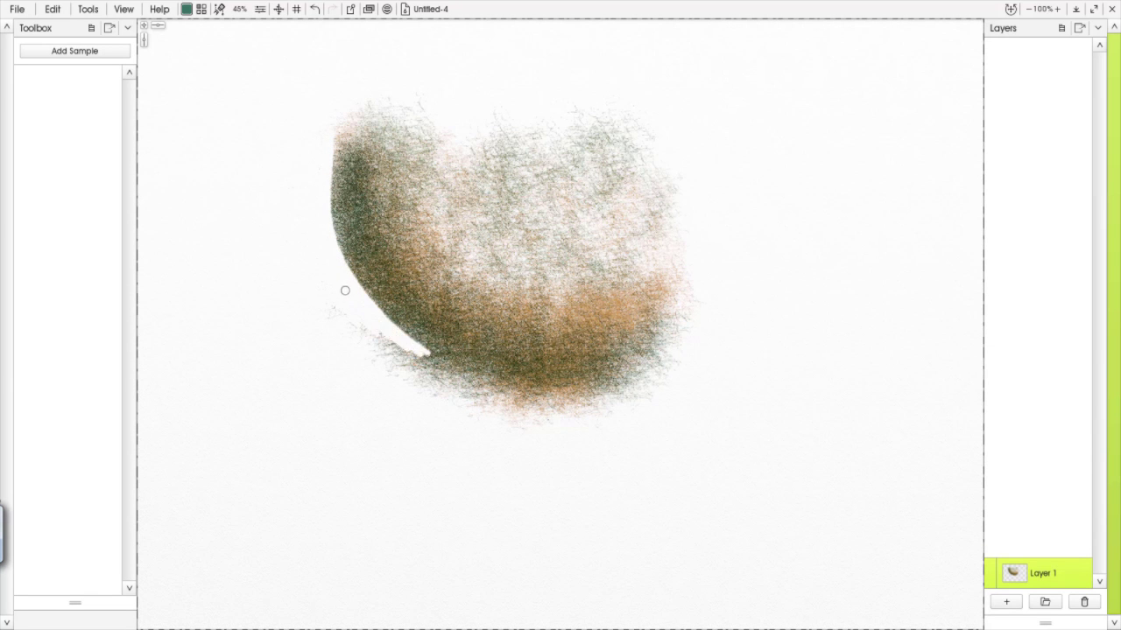
pyautogui.moveTo(426, 369); pyautogui.dragTo(437, 402)
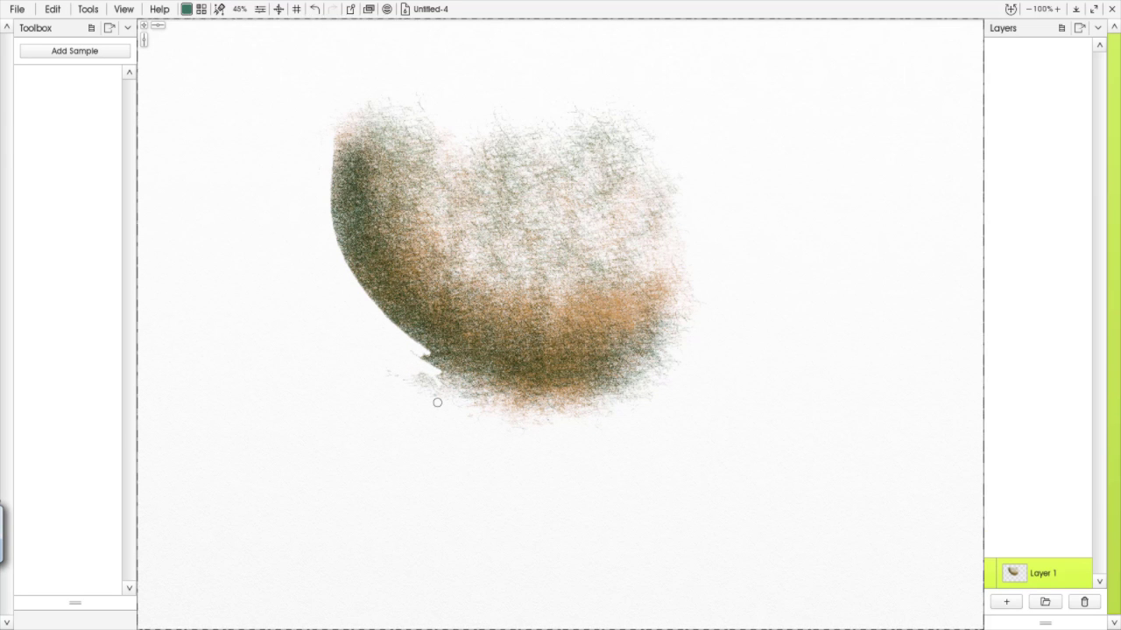
# Switch to the blank double page2-01h illustration and choose the Speckle-001 preset from the Custom Brush group
pyautogui.click(218, 9)
pyautogui.click(219, 53)
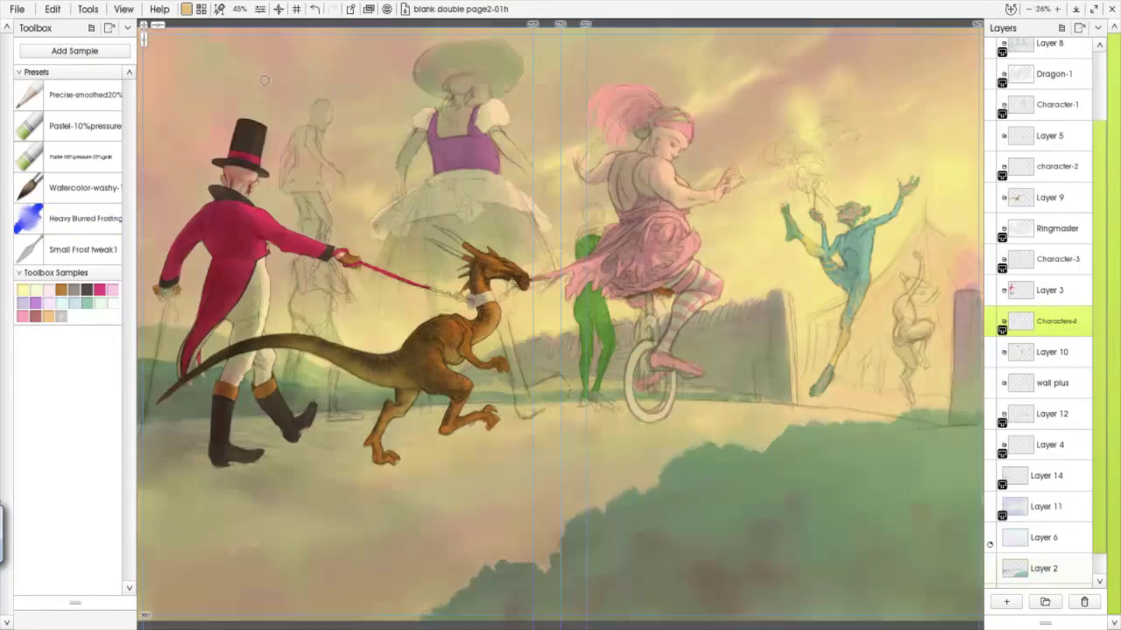
pyautogui.click(219, 9)
pyautogui.click(271, 152)
pyautogui.click(315, 168)
pyautogui.scroll(-10, 860, 152)
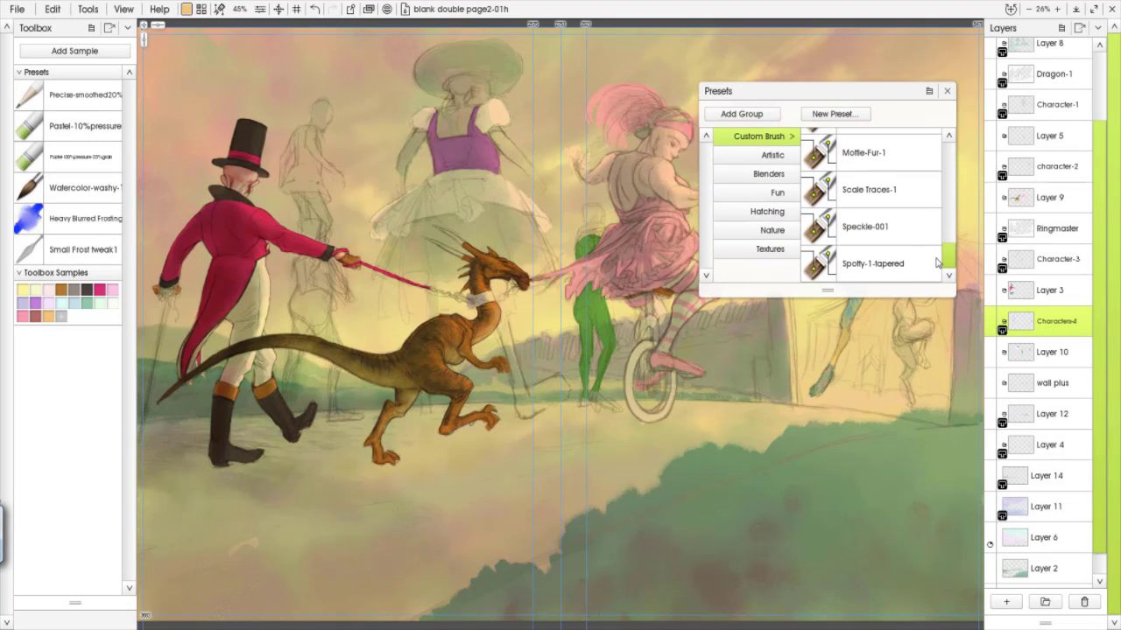
pyautogui.scroll(1, 860, 260)
pyautogui.scroll(-1, 860, 263)
pyautogui.moveTo(950, 260)
pyautogui.mouseDown()
pyautogui.moveTo(934, 153)
pyautogui.moveTo(929, 261)
pyautogui.mouseUp()
pyautogui.click(865, 229)
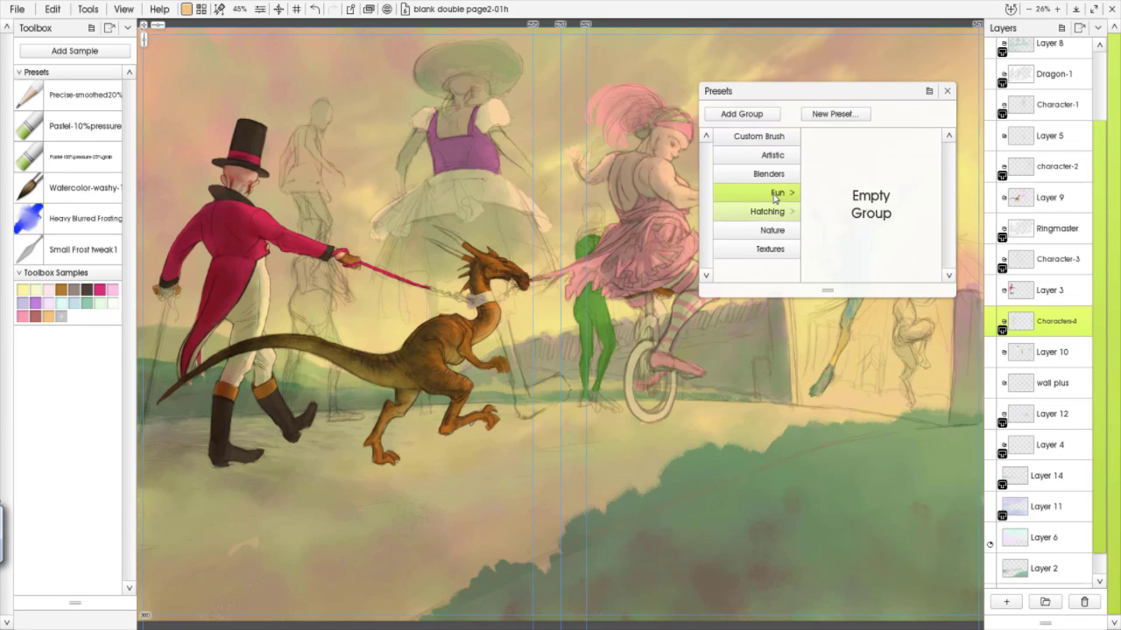
pyautogui.click(947, 90)
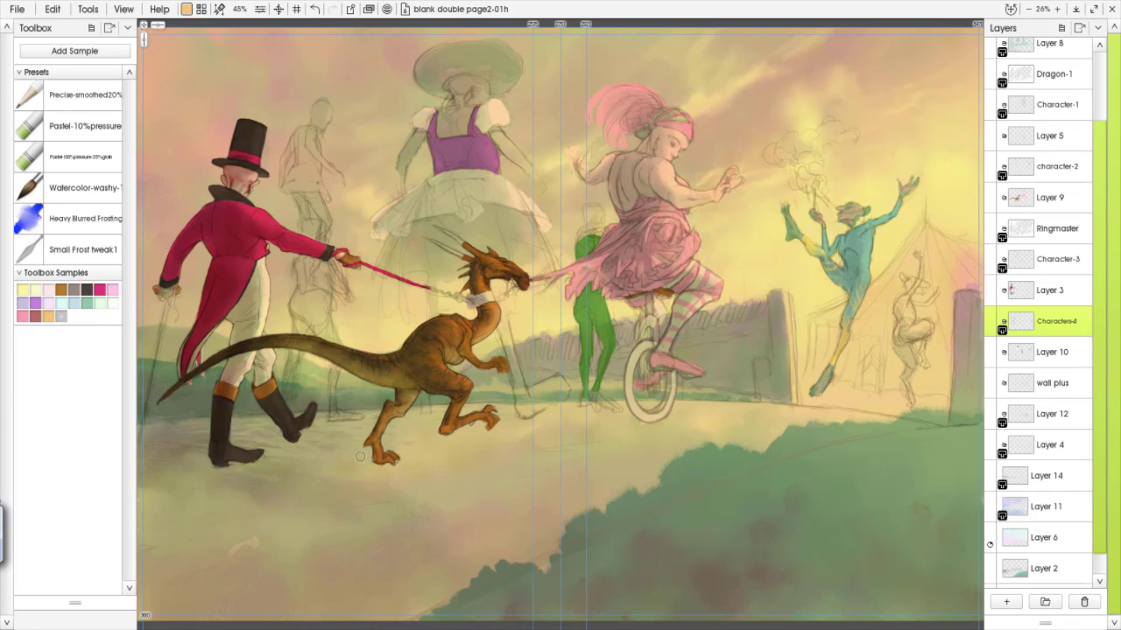
# Add a new layer and place it between Layer 2 and BASE LAYER
pyautogui.scroll(-1, 1016, 561)
pyautogui.click(1016, 543)
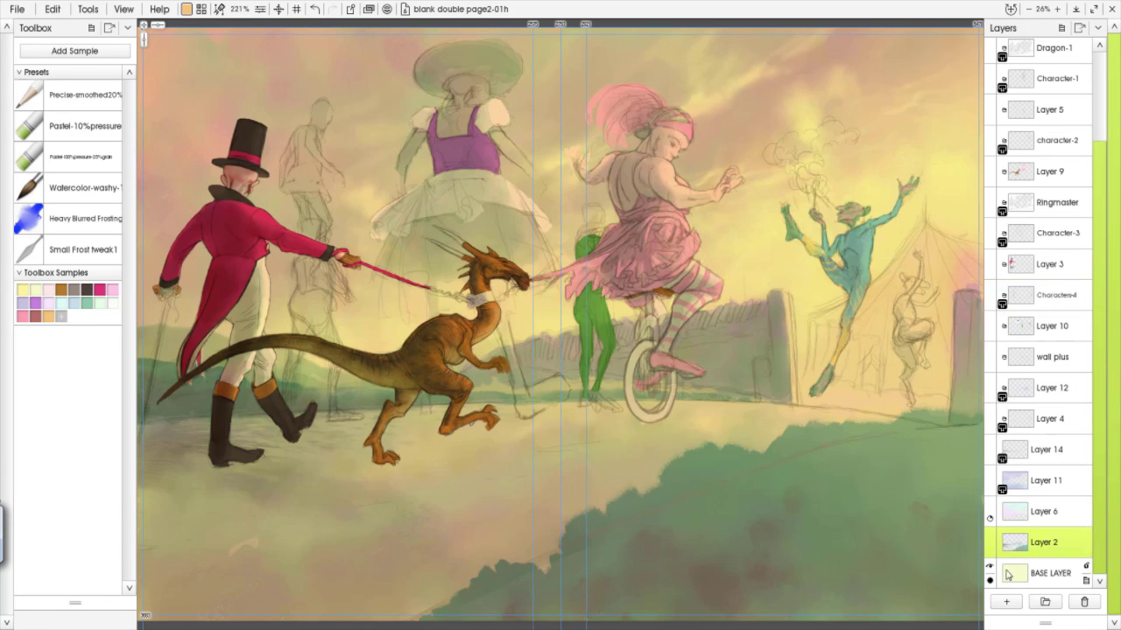
pyautogui.click(1006, 602)
pyautogui.moveTo(1038, 517); pyautogui.dragTo(1038, 567)
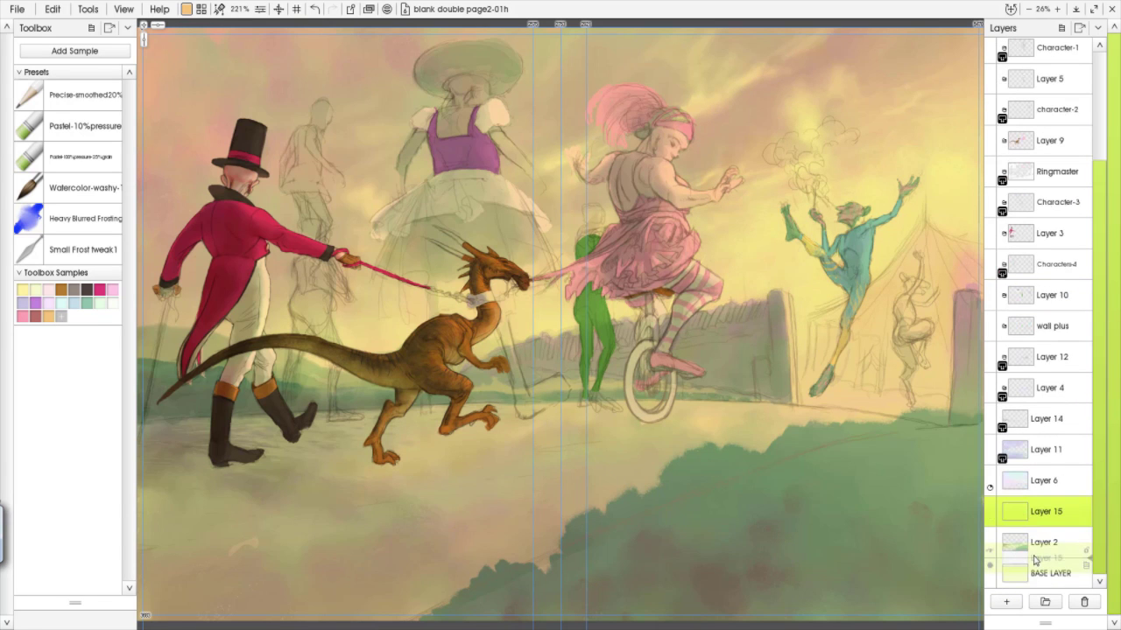
# Paint grey-brown speckled texture over the path beneath the ringmaster and dragon, extending it to the bushes
pyautogui.moveTo(162, 451)
pyautogui.mouseDown()
pyautogui.moveTo(254, 486)
pyautogui.moveTo(262, 473)
pyautogui.mouseUp()
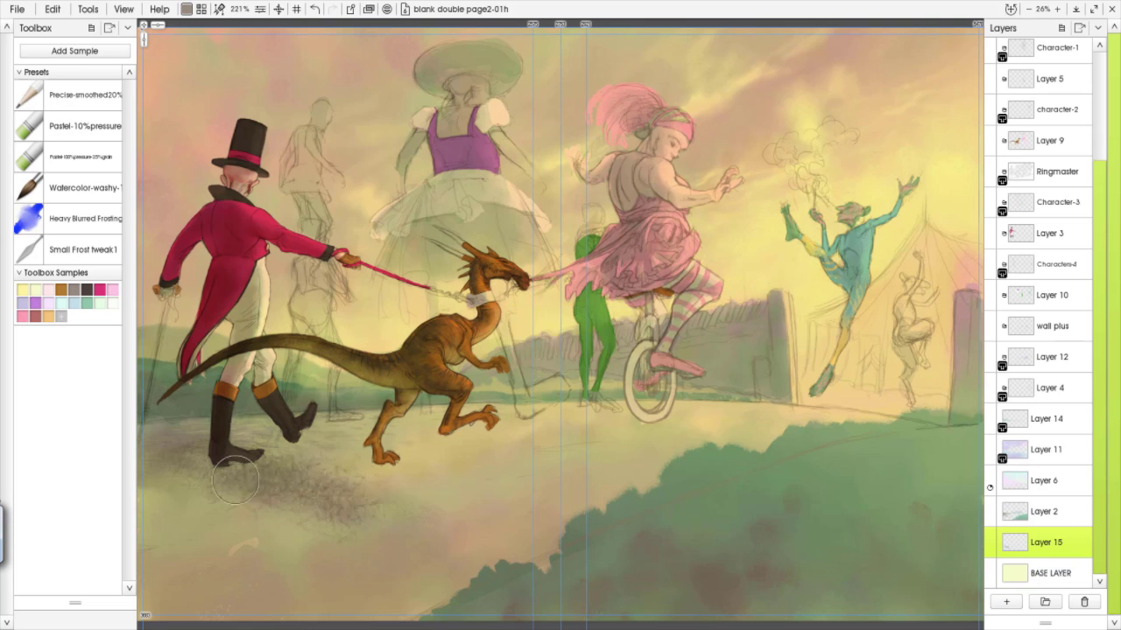
pyautogui.scroll(-1, 561, 455)
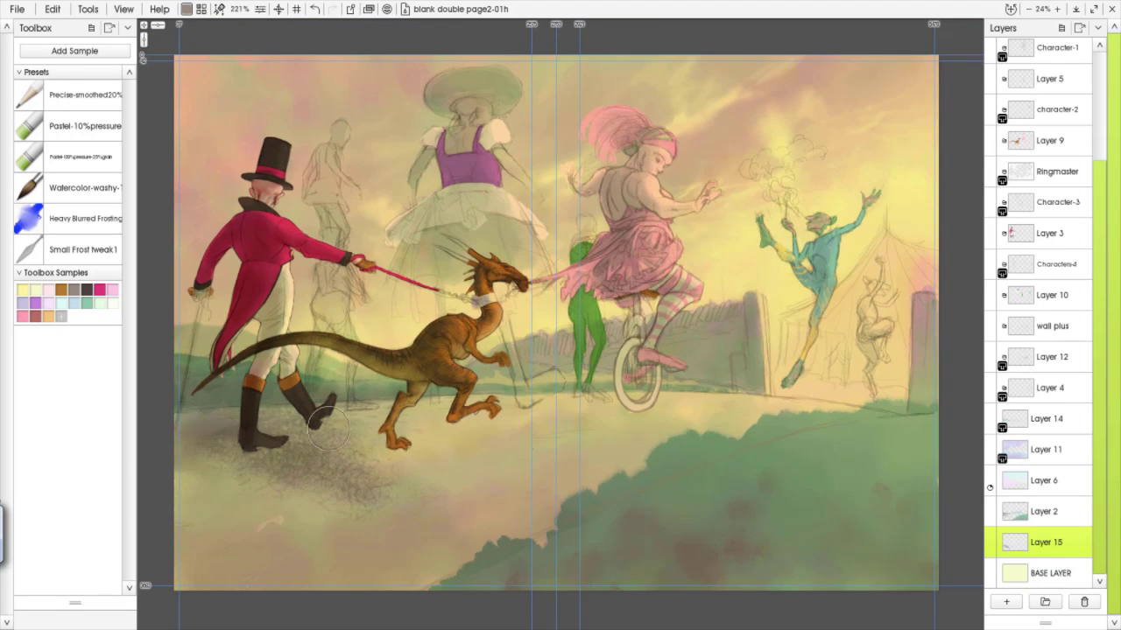
pyautogui.moveTo(280, 464)
pyautogui.mouseDown()
pyautogui.moveTo(218, 559)
pyautogui.moveTo(120, 526)
pyautogui.moveTo(272, 588)
pyautogui.moveTo(402, 565)
pyautogui.moveTo(504, 523)
pyautogui.moveTo(456, 464)
pyautogui.moveTo(411, 451)
pyautogui.mouseUp()
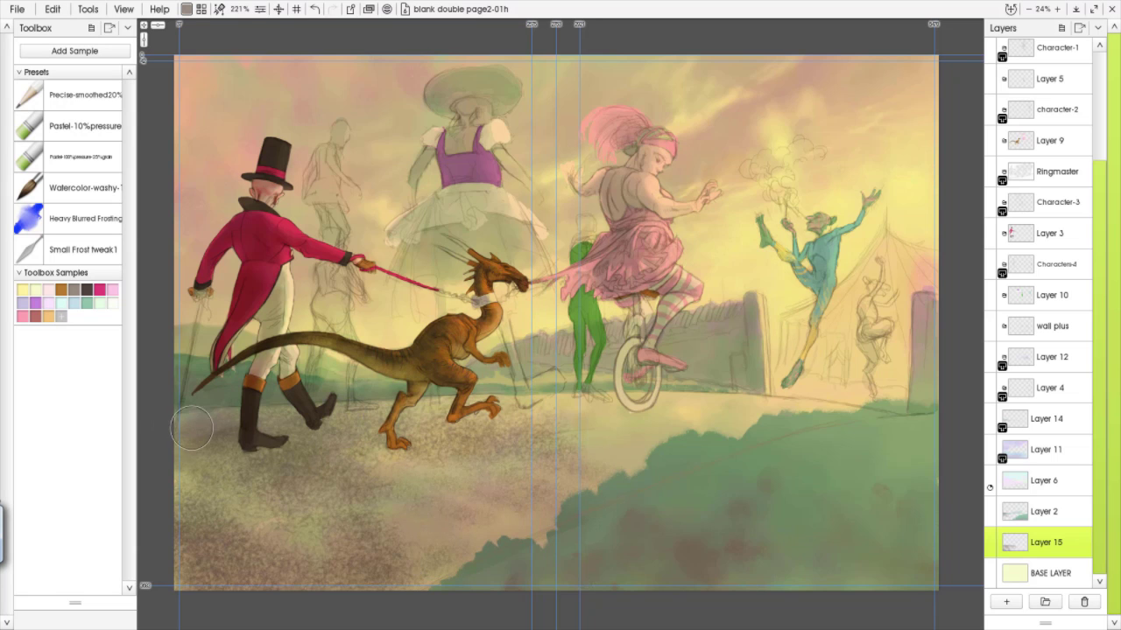
pyautogui.moveTo(307, 427)
pyautogui.mouseDown()
pyautogui.moveTo(592, 417)
pyautogui.moveTo(560, 415)
pyautogui.mouseUp()
pyautogui.moveTo(272, 493)
pyautogui.mouseDown()
pyautogui.moveTo(589, 512)
pyautogui.moveTo(463, 593)
pyautogui.moveTo(263, 560)
pyautogui.mouseUp()
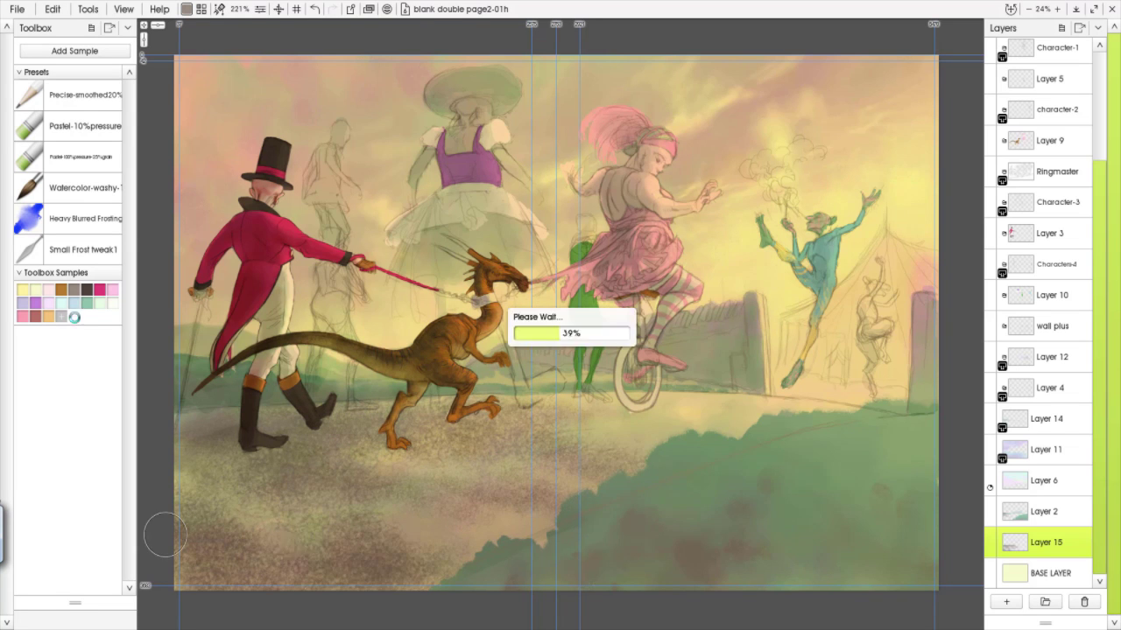
pyautogui.moveTo(561, 561)
pyautogui.mouseDown()
pyautogui.moveTo(166, 479)
pyautogui.moveTo(202, 450)
pyautogui.moveTo(510, 487)
pyautogui.moveTo(675, 452)
pyautogui.moveTo(466, 503)
pyautogui.moveTo(494, 523)
pyautogui.moveTo(540, 418)
pyautogui.moveTo(656, 417)
pyautogui.moveTo(749, 444)
pyautogui.moveTo(626, 411)
pyautogui.moveTo(753, 418)
pyautogui.moveTo(648, 421)
pyautogui.moveTo(706, 412)
pyautogui.moveTo(661, 422)
pyautogui.moveTo(751, 428)
pyautogui.moveTo(613, 422)
pyautogui.mouseUp()
pyautogui.moveTo(377, 465); pyautogui.dragTo(596, 547)
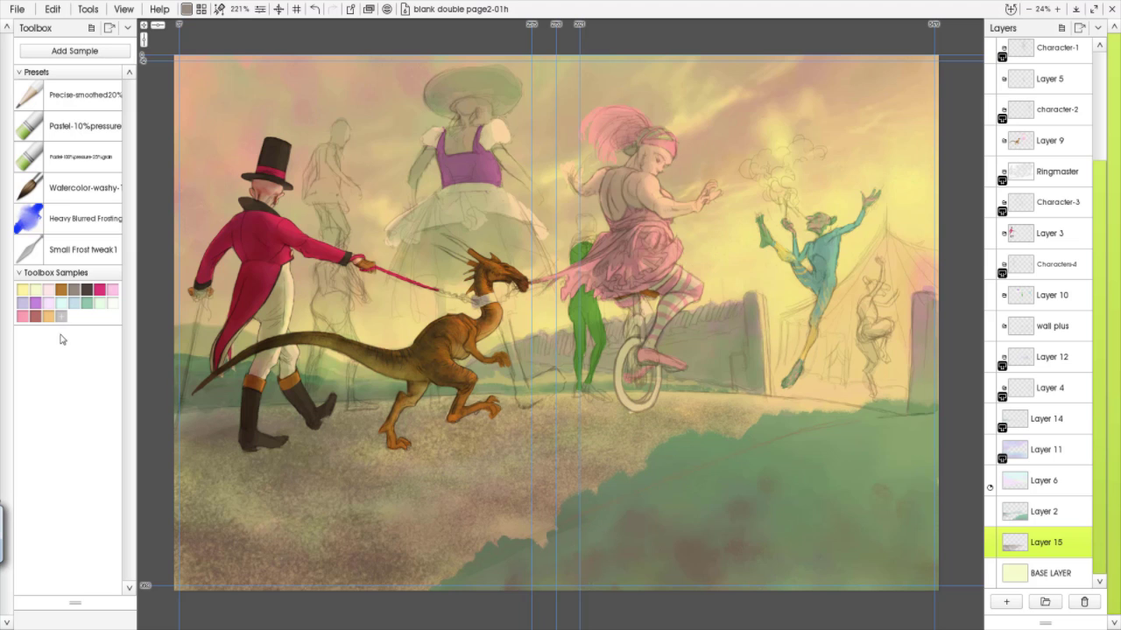
# Tint the path texture with a light tan colour and set Layer 15's blend mode to Multiply
pyautogui.click(186, 9)
pyautogui.click(175, 172)
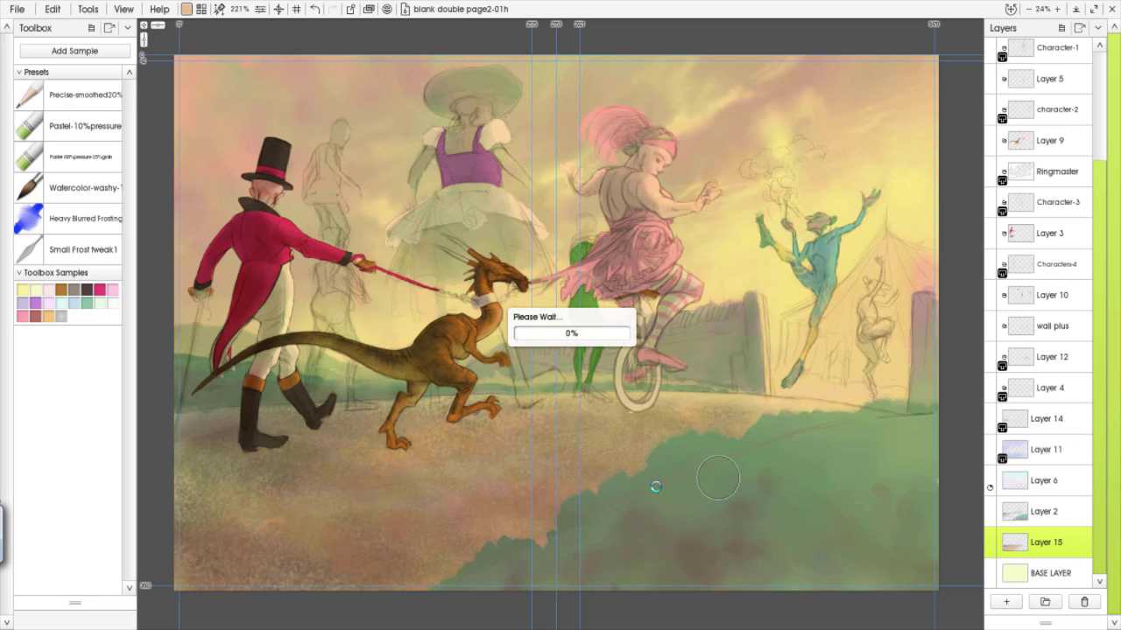
pyautogui.rightClick(1042, 543)
pyautogui.moveTo(963, 335)
pyautogui.click(871, 379)
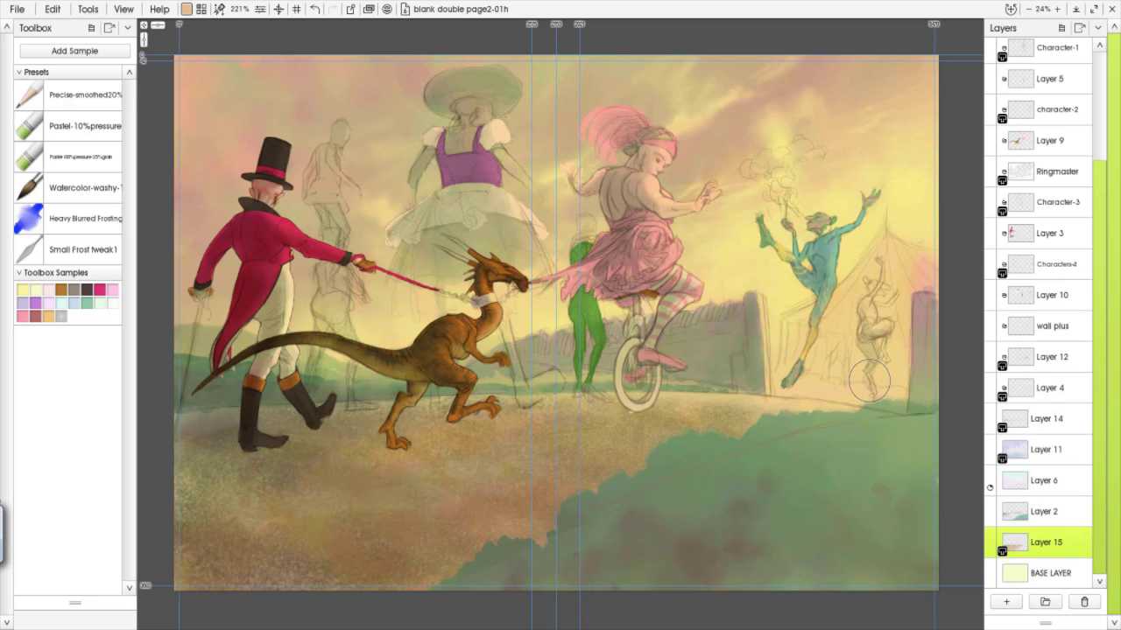
# Choose the Discarded-fibre-1 custom brush preset and add a new layer above Layer 15
pyautogui.click(186, 9)
pyautogui.click(267, 155)
pyautogui.click(315, 169)
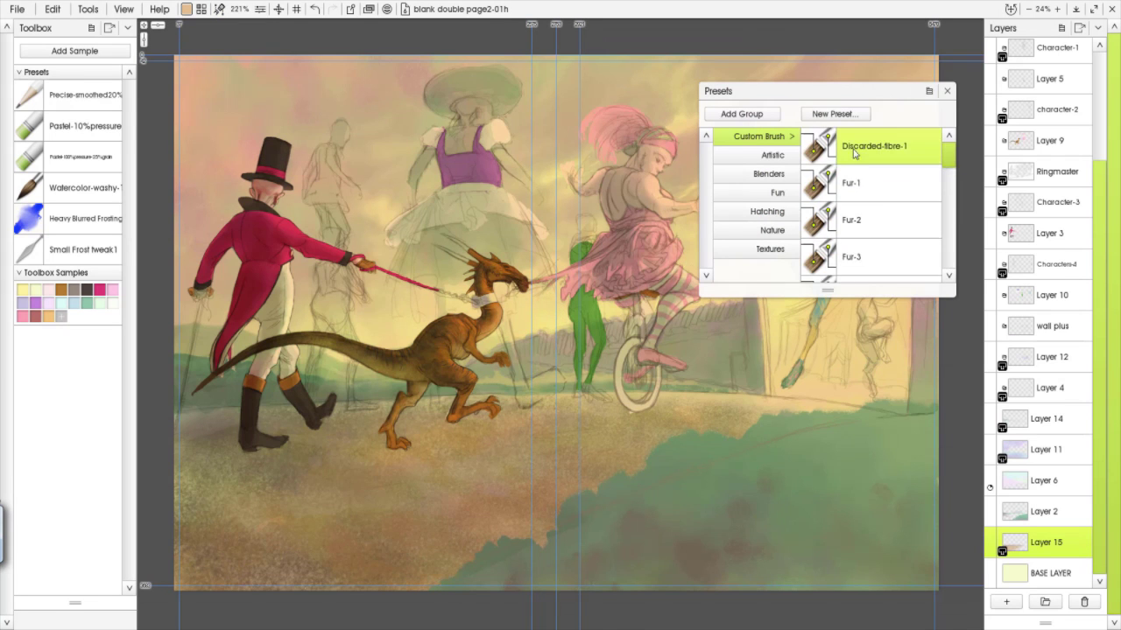
pyautogui.moveTo(845, 98); pyautogui.dragTo(974, 63)
pyautogui.click(1006, 601)
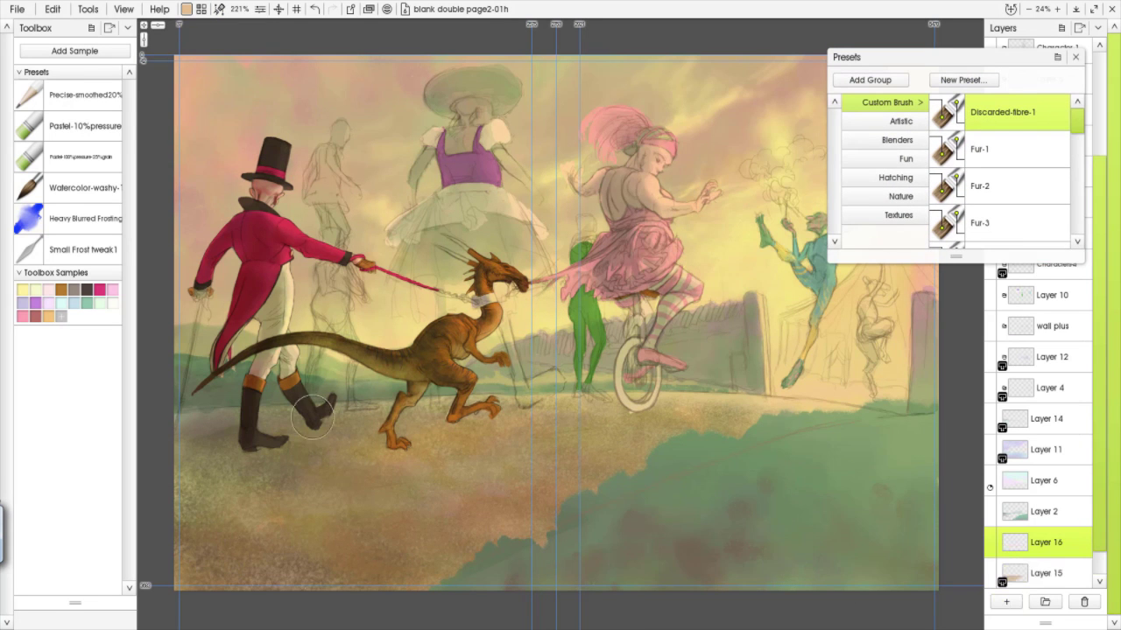
# Paint pale yellow grain over the path with the Granular-crystal-1 preset, enlarging the brush from 228% to 356%
pyautogui.press('[')
pyautogui.press('[')
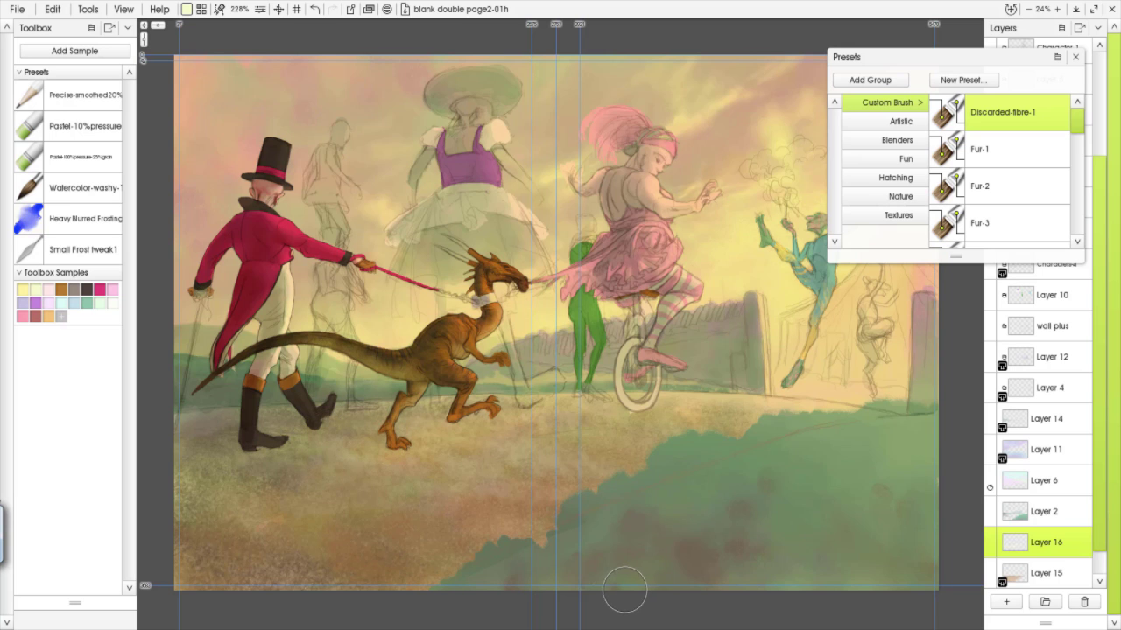
pyautogui.scroll(-5, 1007, 193)
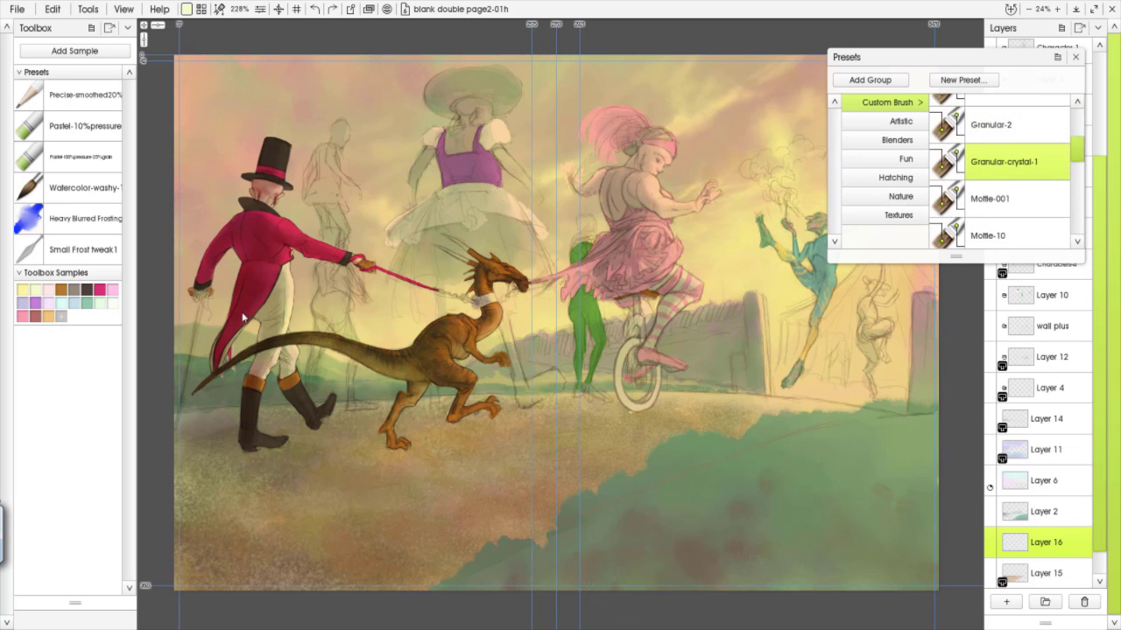
pyautogui.moveTo(704, 409); pyautogui.dragTo(755, 427)
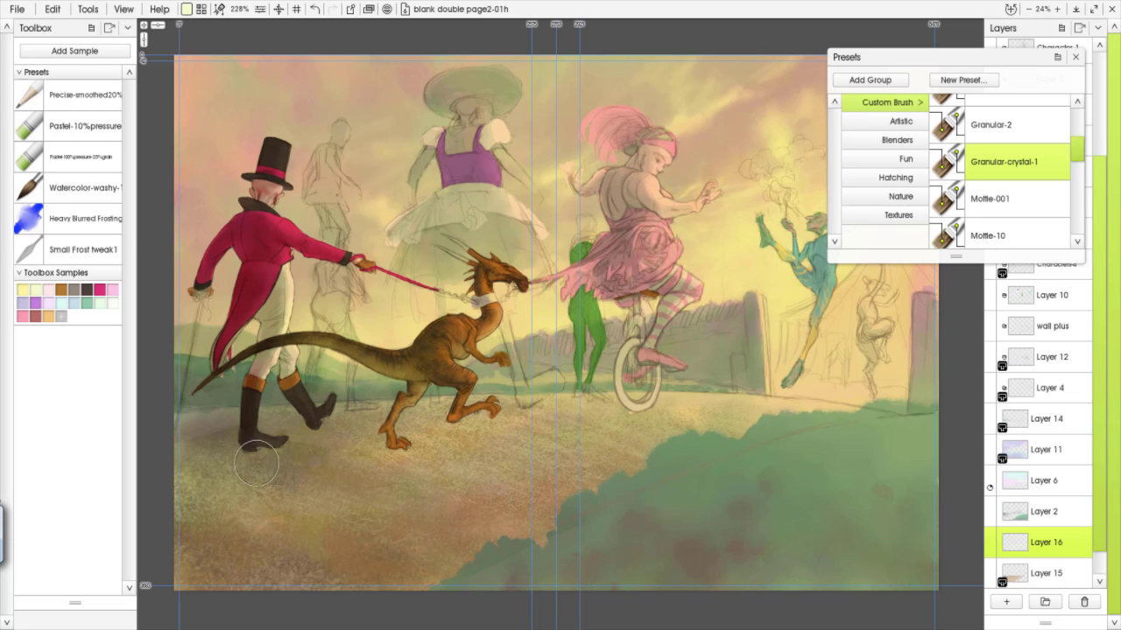
pyautogui.press(']')
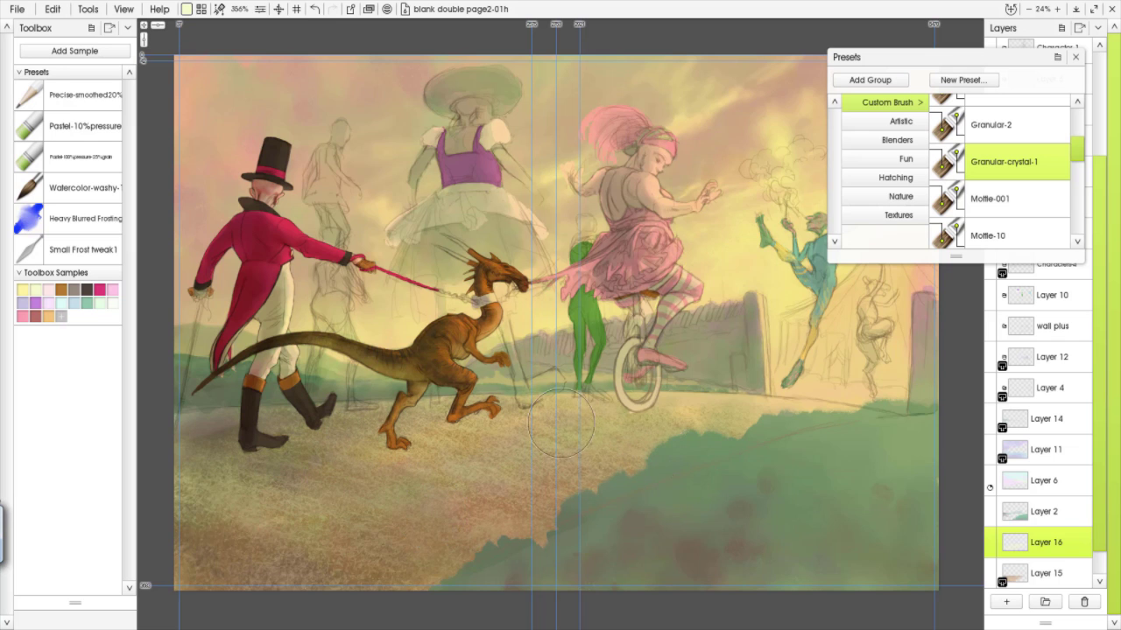
# Add grey-brown grain to the path, select Layer 15, and compare the texture with Layer 16 hidden and shown
pyautogui.click(76, 303)
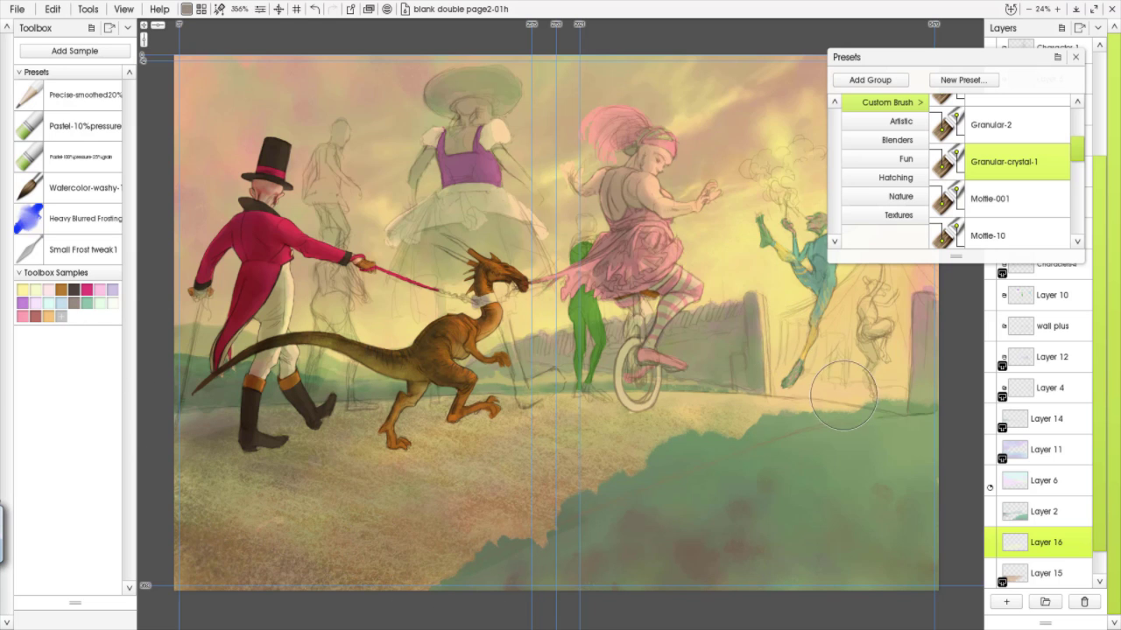
pyautogui.click(1026, 574)
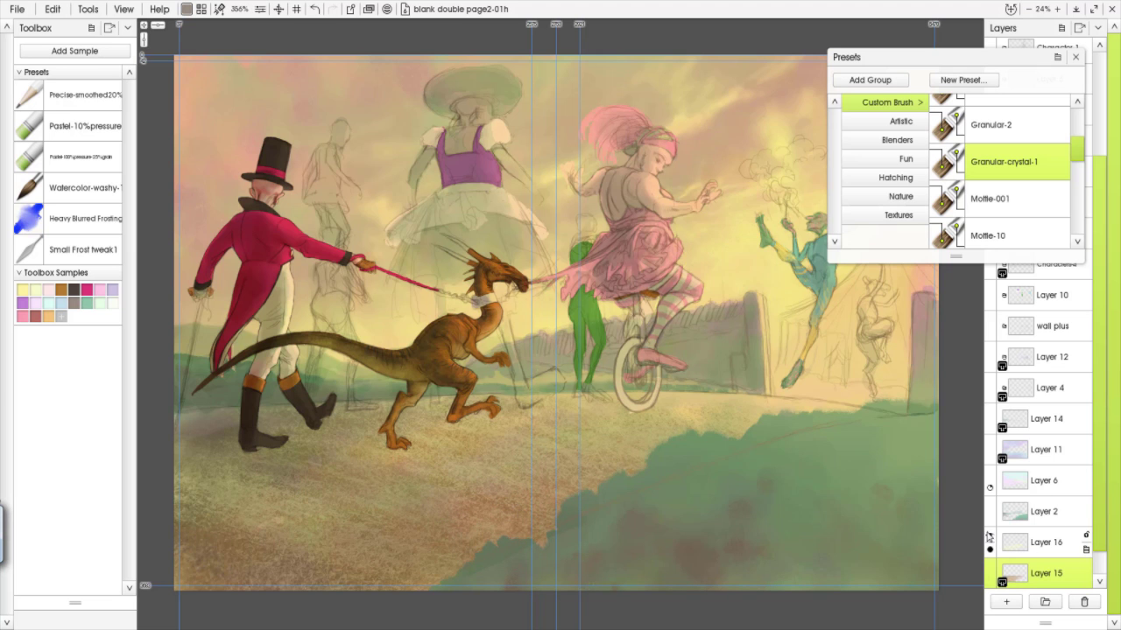
pyautogui.click(991, 538)
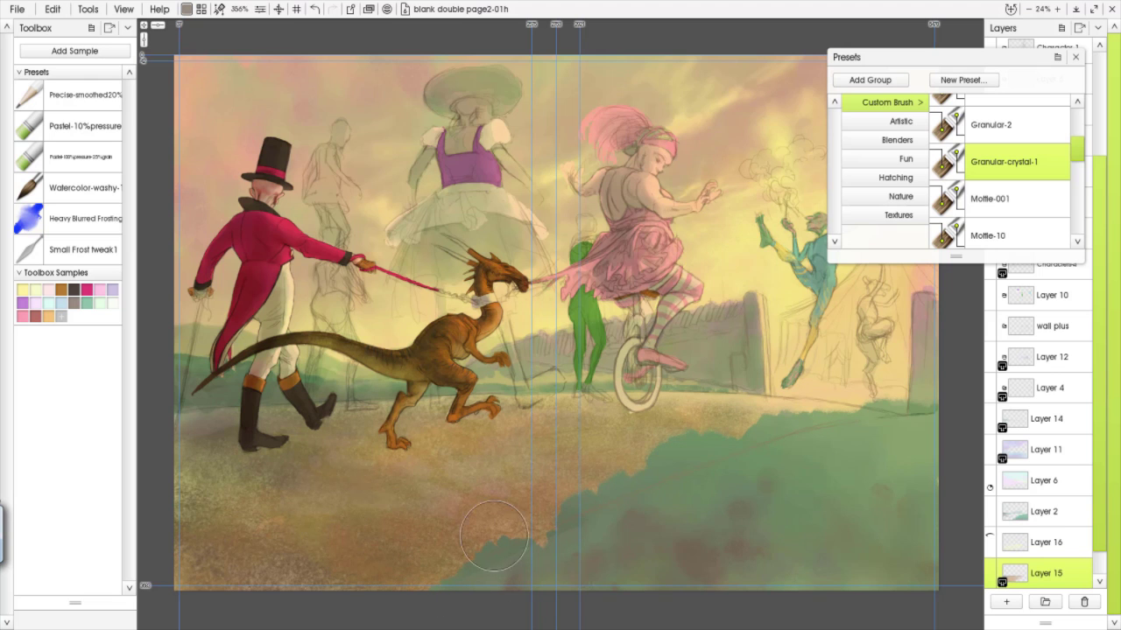
pyautogui.click(990, 540)
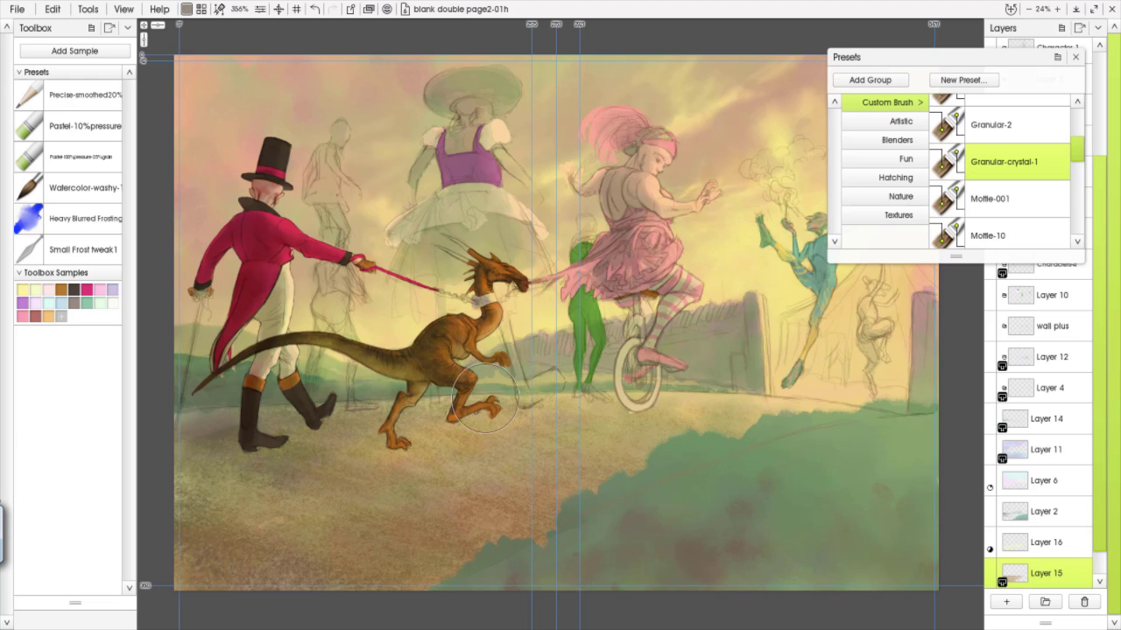
# Make Layer 11 active with a yellow swatch colour and close the Presets panel
pyautogui.click(1030, 447)
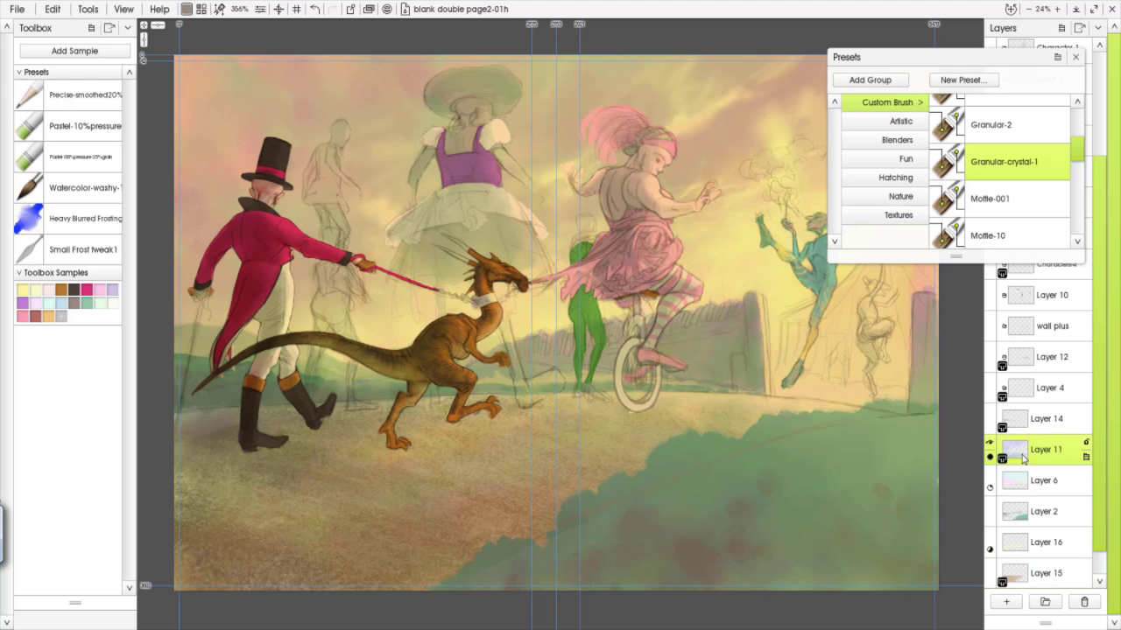
pyautogui.click(36, 289)
pyautogui.click(1076, 58)
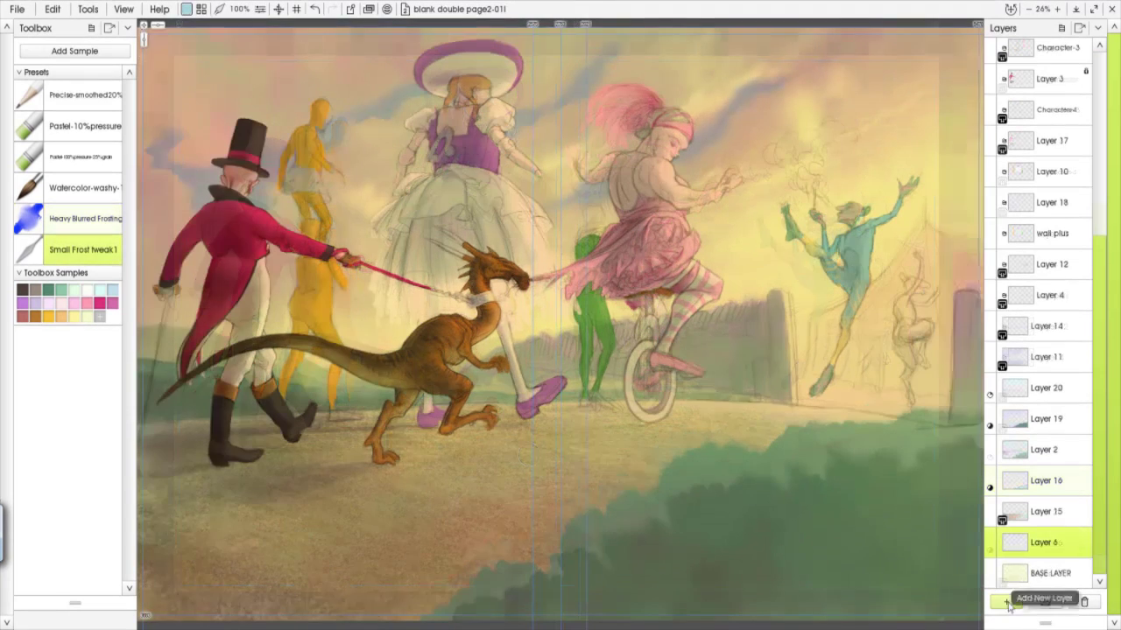
# Add a new layer between Layer 6 and the base layer, and paint pink over sky and path with Pastel-10%pressure at 500%
pyautogui.click(1006, 602)
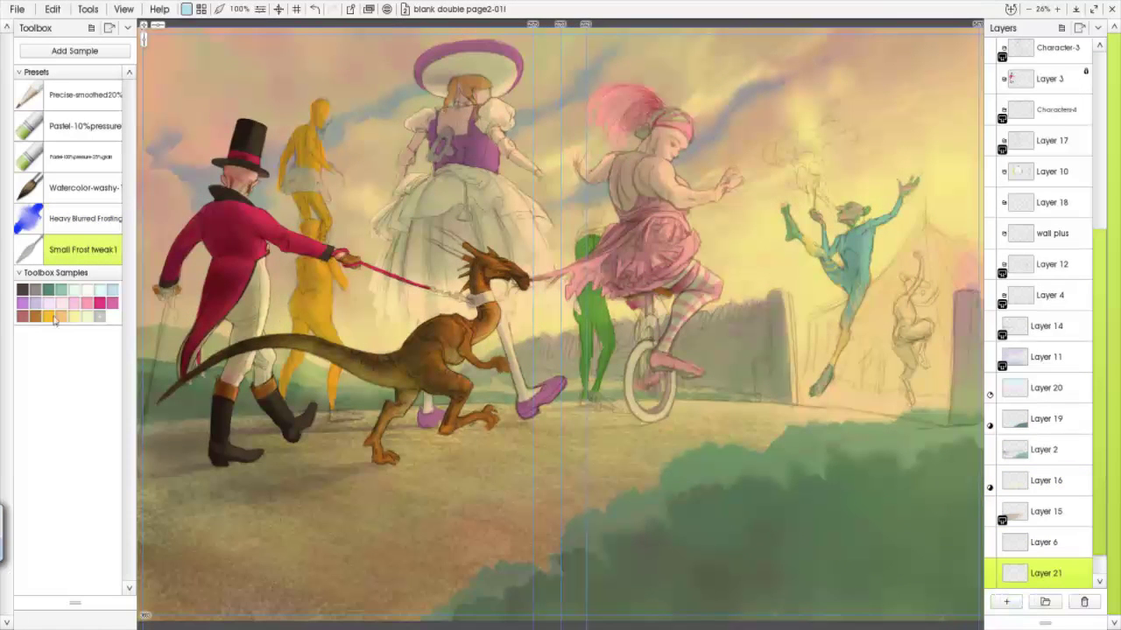
pyautogui.click(187, 10)
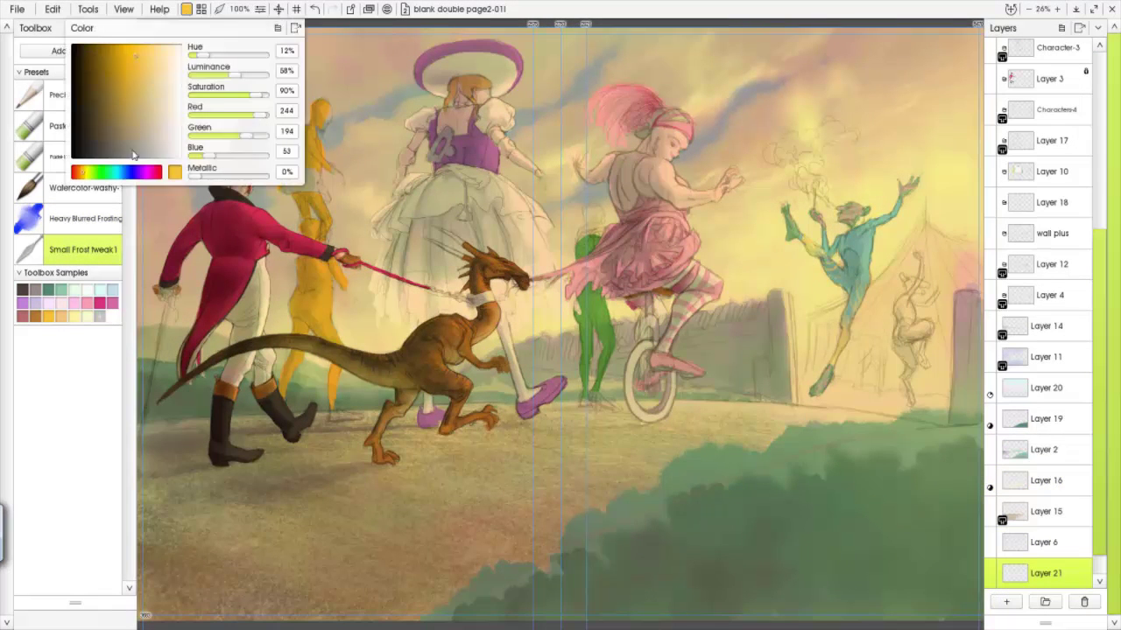
pyautogui.click(88, 305)
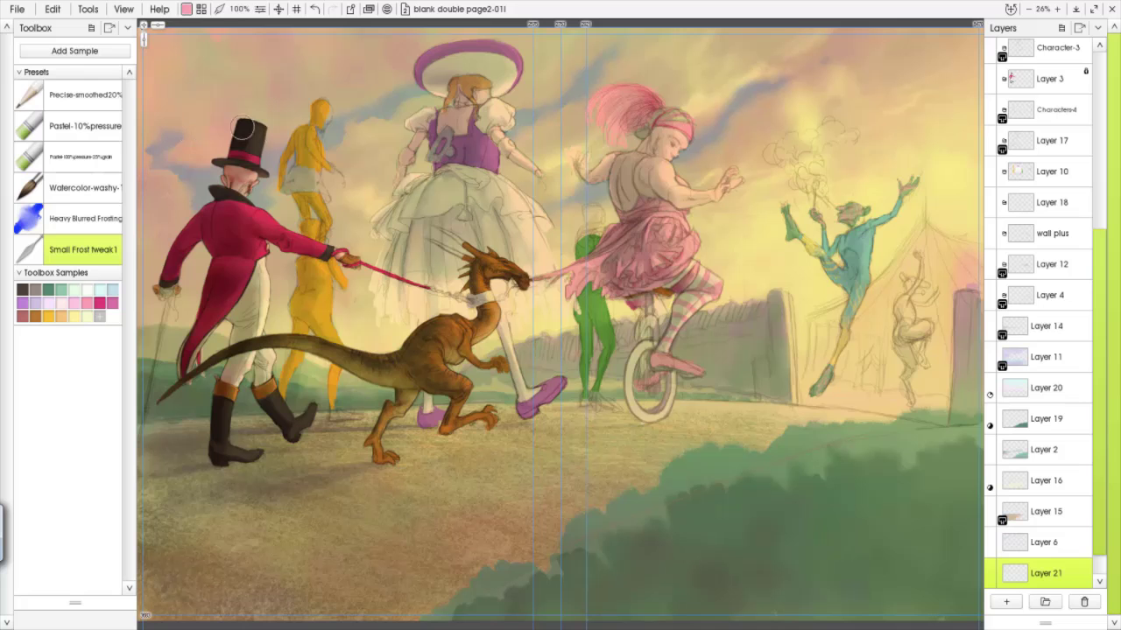
pyautogui.click(102, 131)
pyautogui.moveTo(174, 84)
pyautogui.mouseDown()
pyautogui.moveTo(290, 33)
pyautogui.moveTo(157, 87)
pyautogui.moveTo(301, 92)
pyautogui.moveTo(409, 45)
pyautogui.moveTo(223, 156)
pyautogui.moveTo(432, 90)
pyautogui.moveTo(241, 224)
pyautogui.mouseUp()
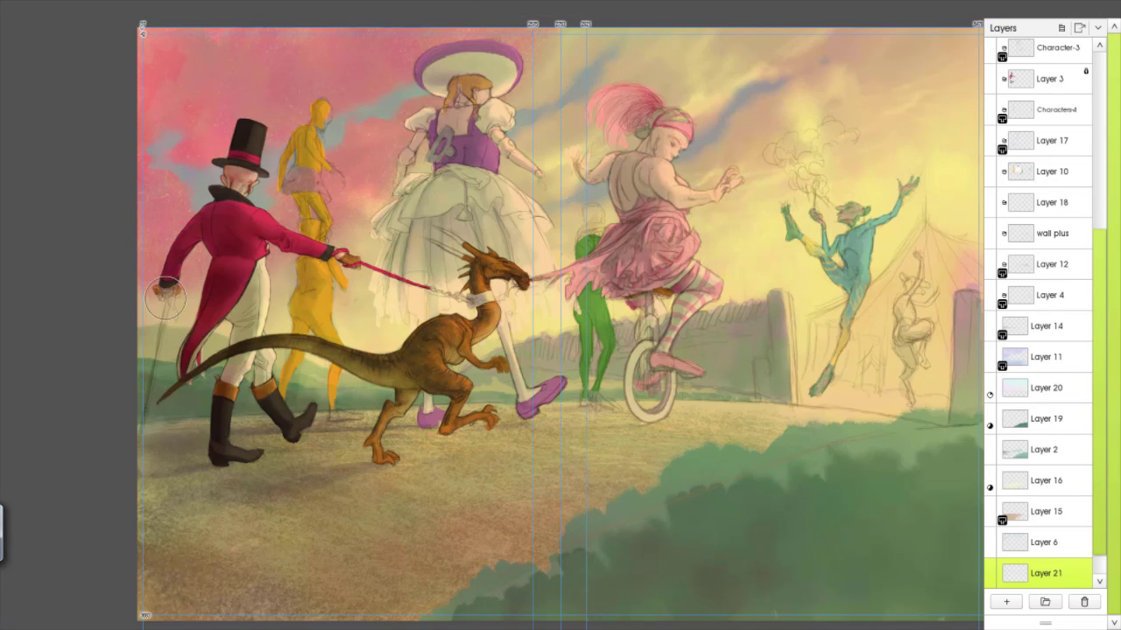
pyautogui.moveTo(801, 122); pyautogui.dragTo(885, 44)
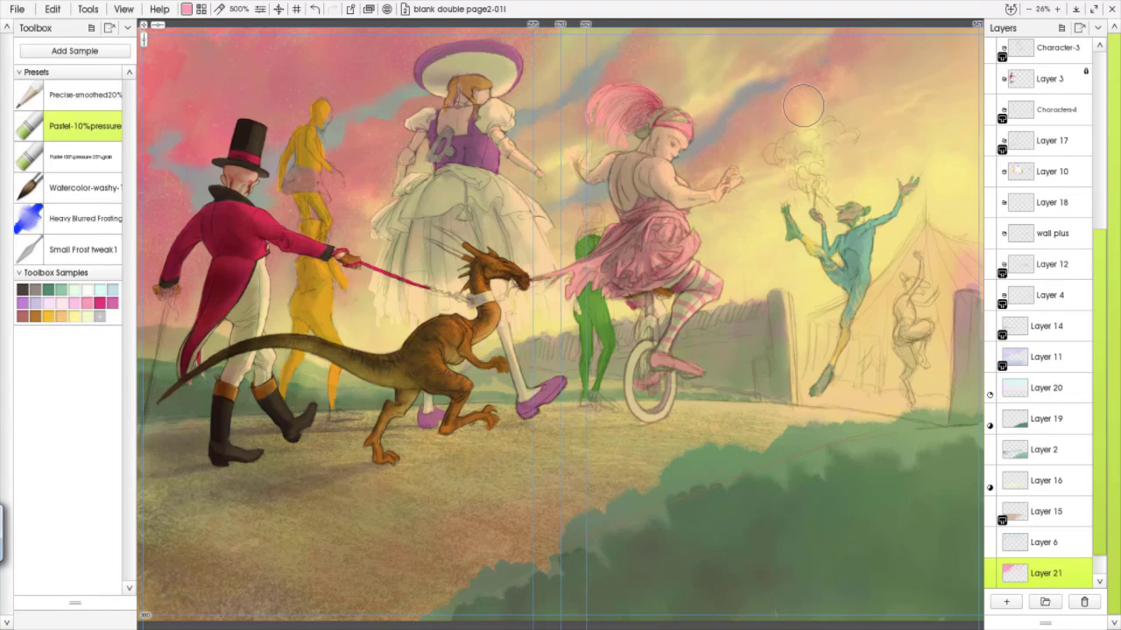
pyautogui.scroll(-1, 189, 419)
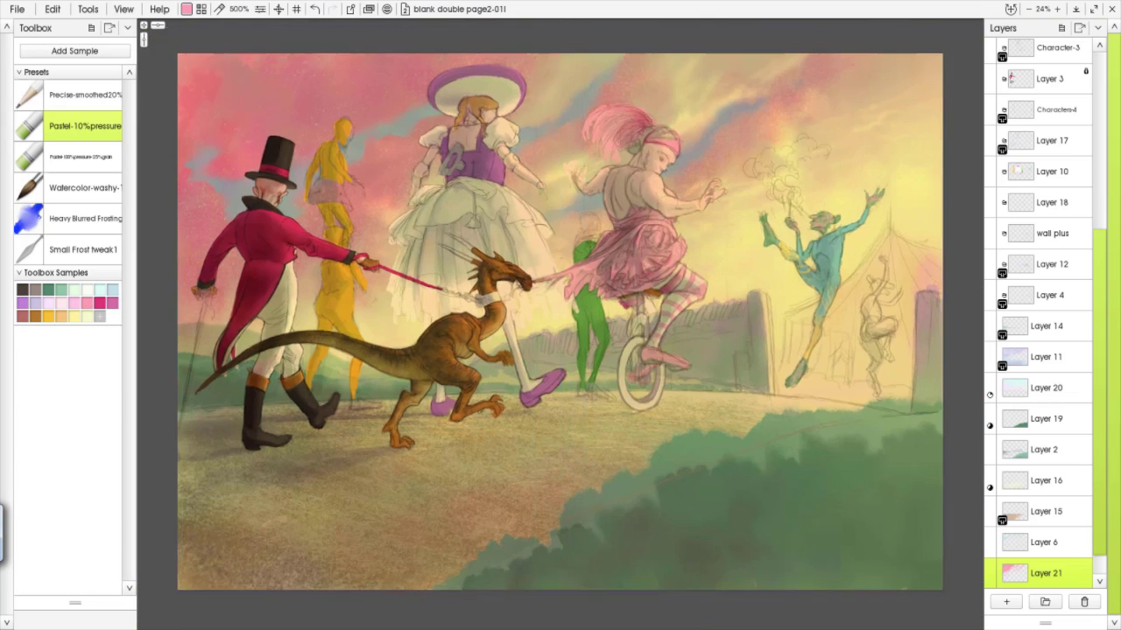
pyautogui.moveTo(272, 571)
pyautogui.mouseDown()
pyautogui.moveTo(384, 576)
pyautogui.moveTo(315, 437)
pyautogui.moveTo(520, 422)
pyautogui.moveTo(353, 543)
pyautogui.moveTo(417, 498)
pyautogui.moveTo(564, 440)
pyautogui.moveTo(604, 554)
pyautogui.mouseUp()
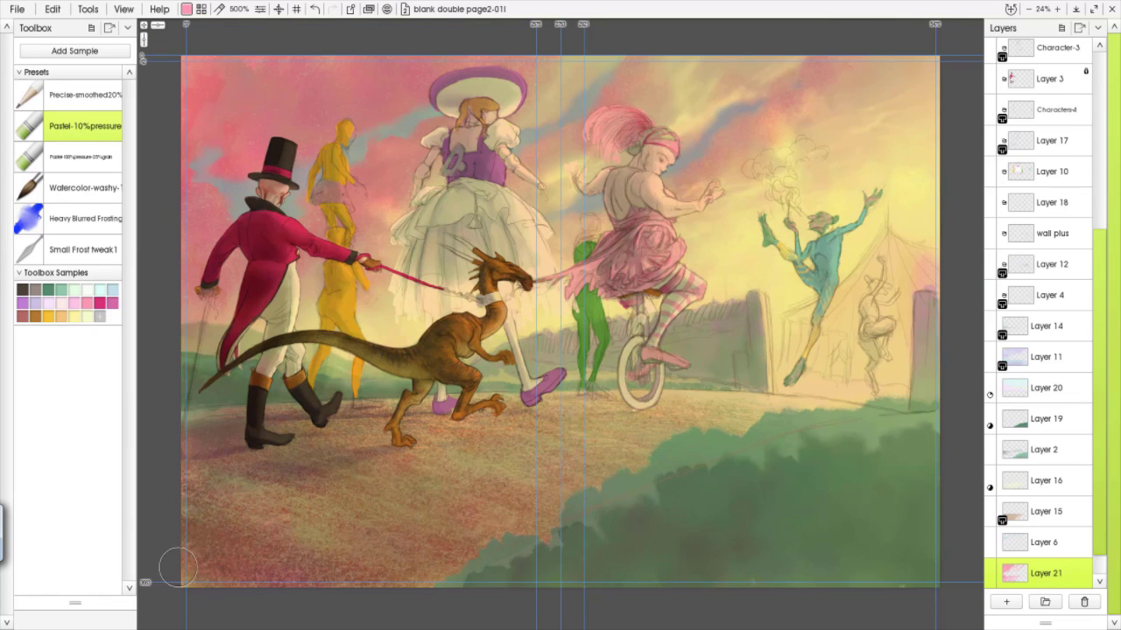
# Paint golden orange over the sky and path on Layer 21, and soften the sky with the Heavy Blurred Frosting preset
pyautogui.click(70, 317)
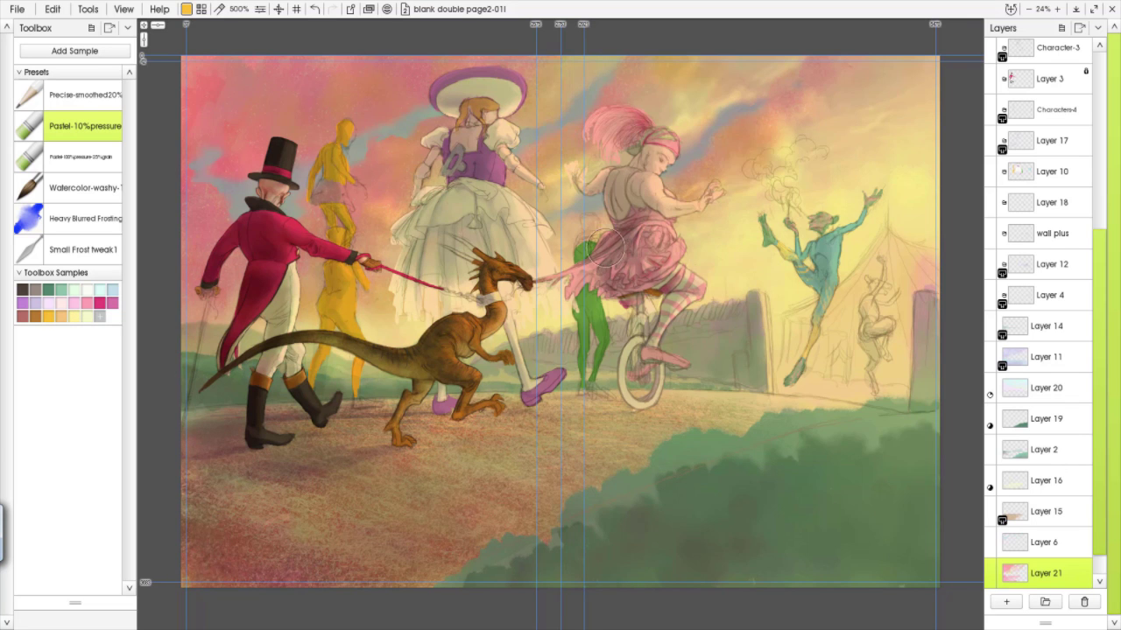
pyautogui.moveTo(483, 310)
pyautogui.mouseDown()
pyautogui.moveTo(340, 363)
pyautogui.moveTo(496, 355)
pyautogui.mouseUp()
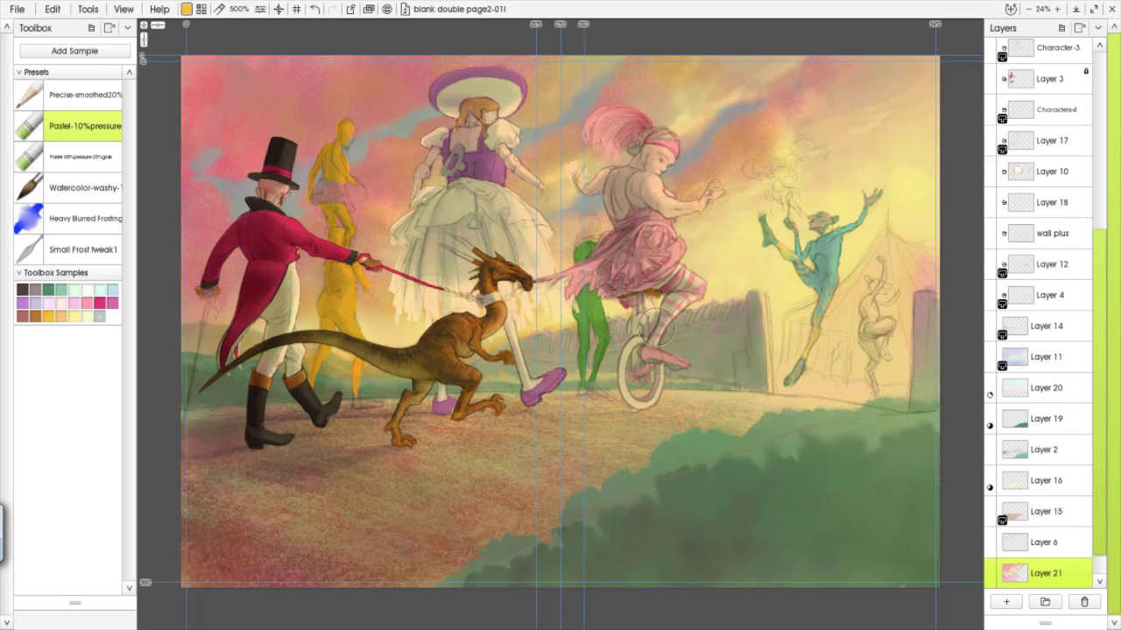
pyautogui.moveTo(880, 81); pyautogui.dragTo(900, 107)
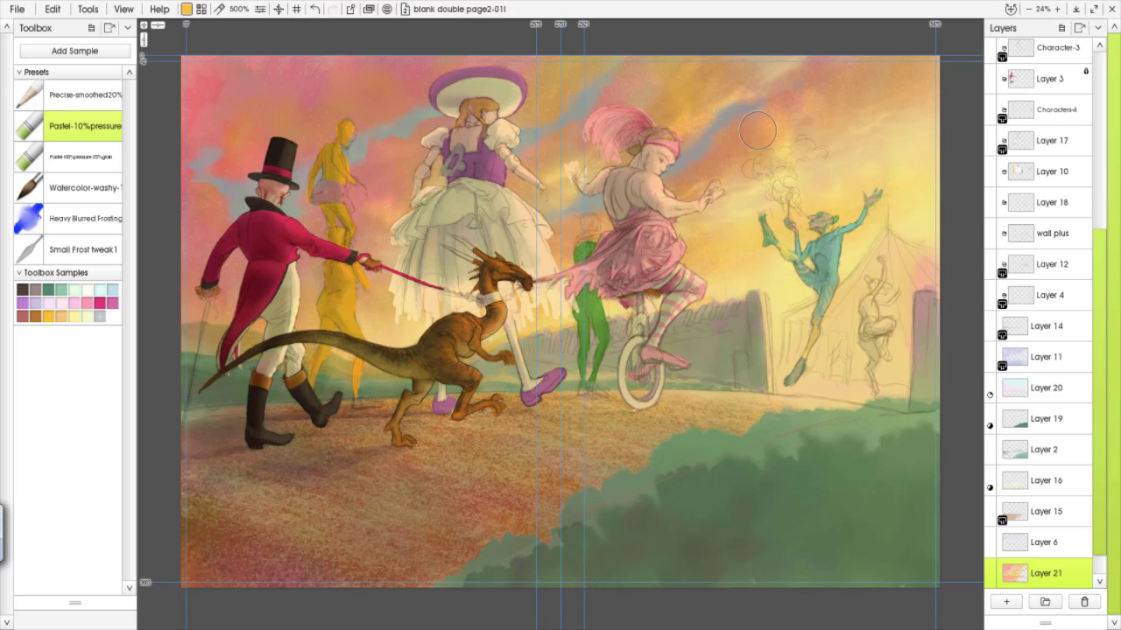
pyautogui.click(84, 219)
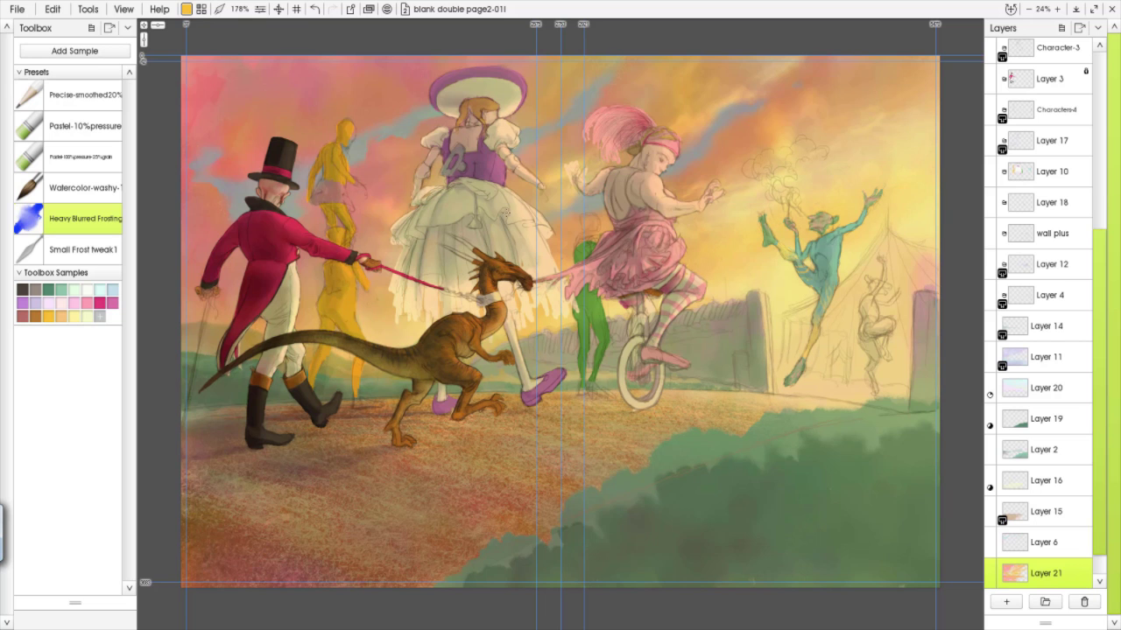
# Merge Layer 21 and Layer 6 down into the base layer
pyautogui.scroll(-1, 1051, 525)
pyautogui.click(1085, 551)
pyautogui.click(1063, 516)
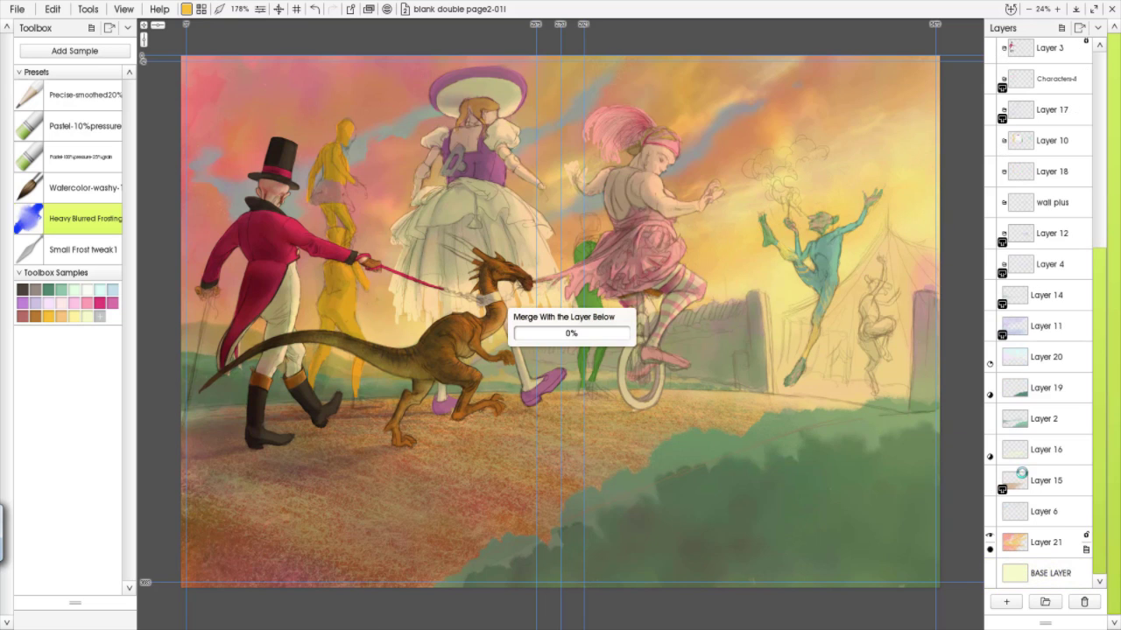
pyautogui.click(1086, 550)
pyautogui.click(963, 432)
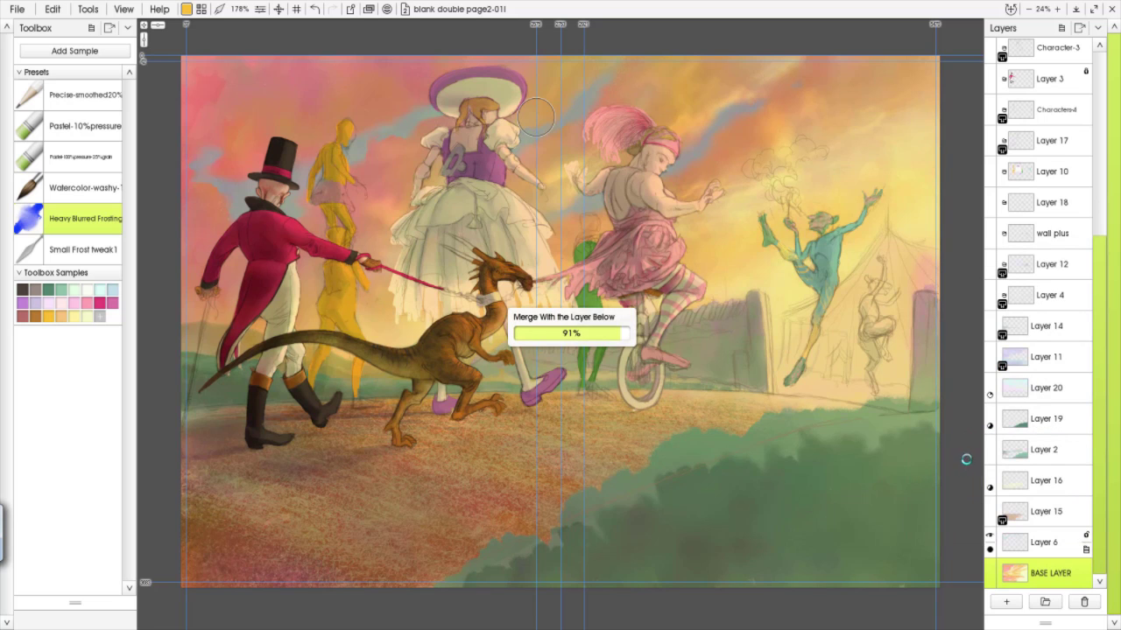
# Check Layer 15 by hiding and showing it, and merge it into the base layer
pyautogui.click(989, 538)
pyautogui.click(989, 537)
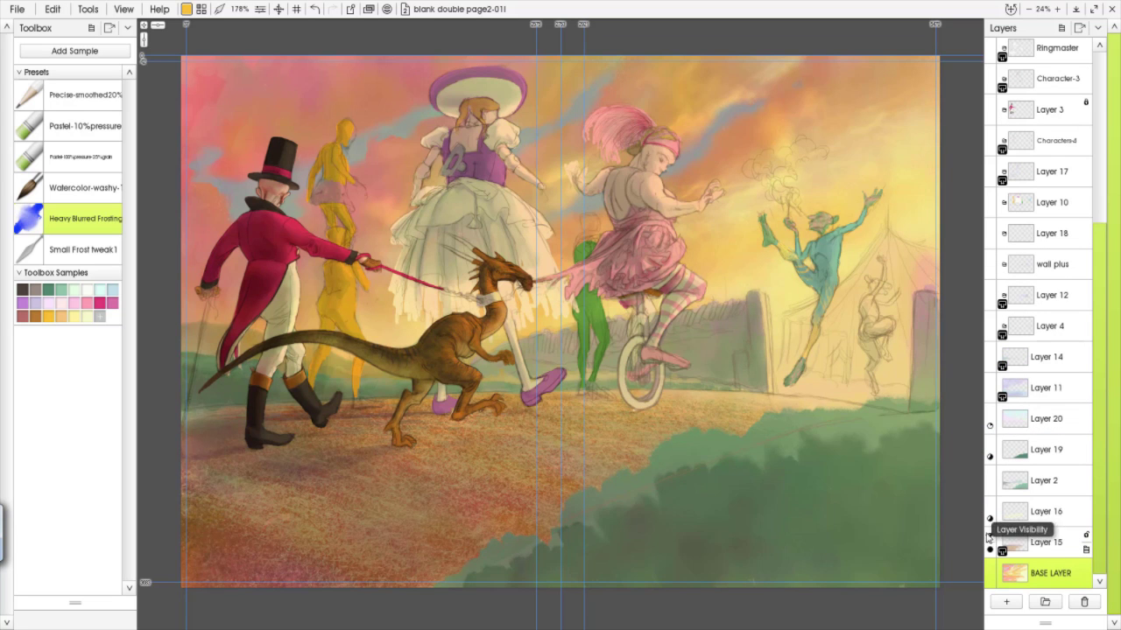
pyautogui.click(1085, 550)
pyautogui.click(962, 435)
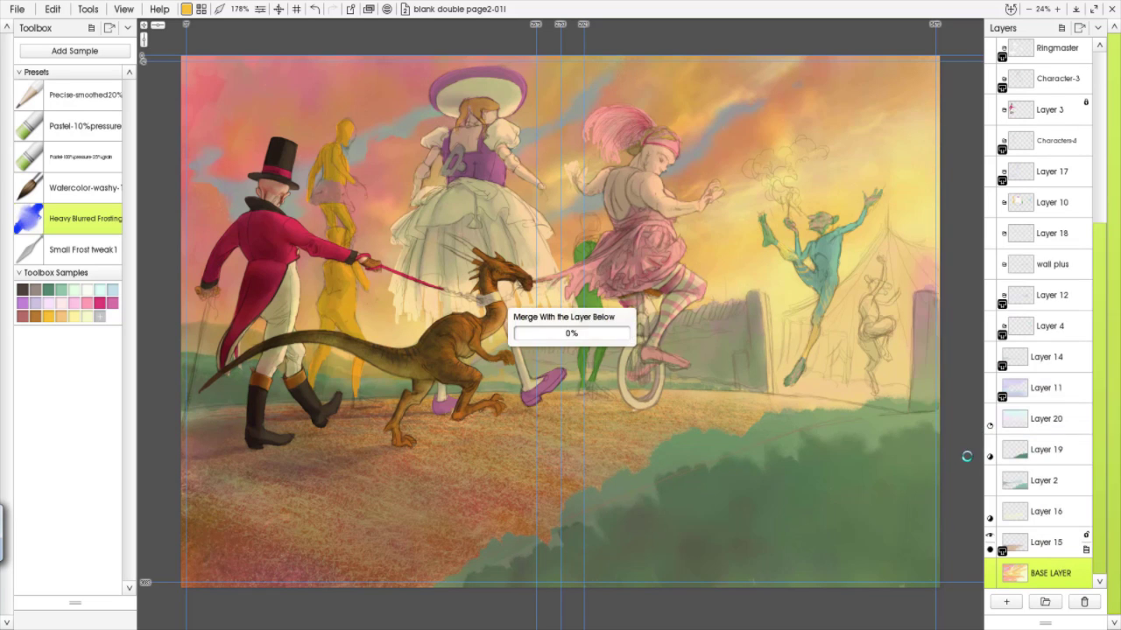
# Check Layer 16 and Layer 19 by hiding and showing them, and make Layer 2 the active layer
pyautogui.click(989, 538)
pyautogui.click(990, 538)
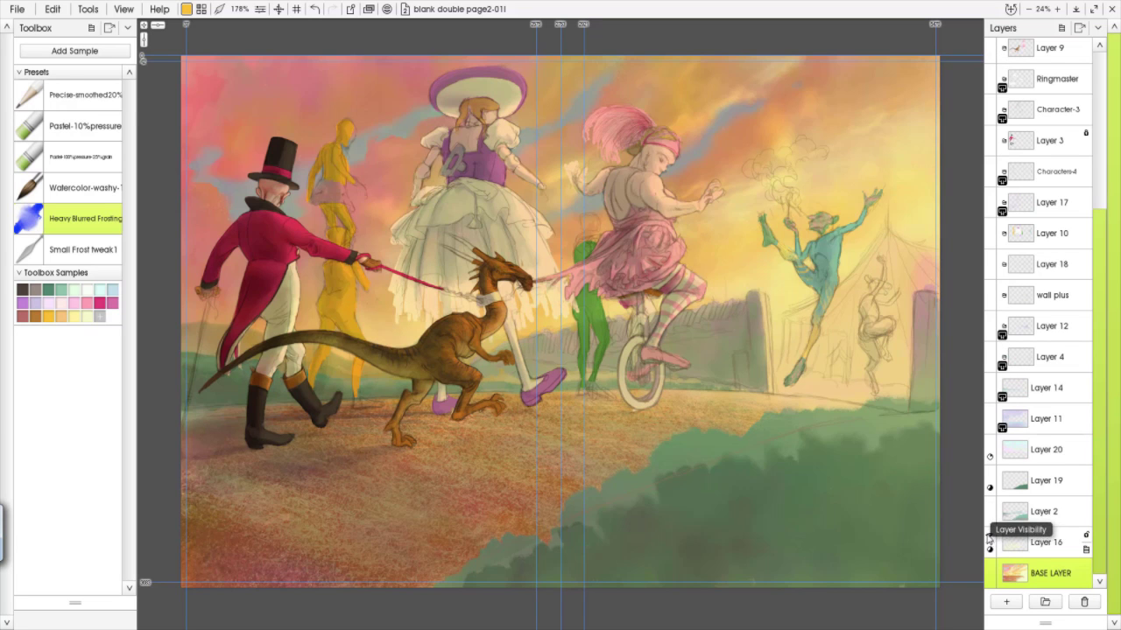
pyautogui.click(989, 474)
pyautogui.click(989, 474)
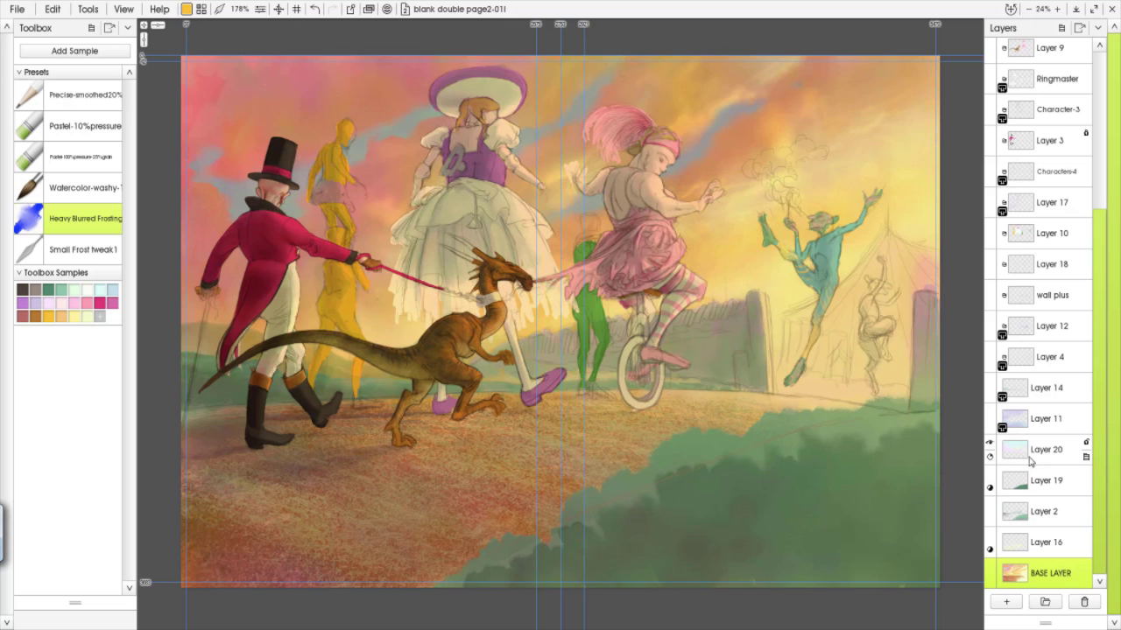
pyautogui.click(1043, 511)
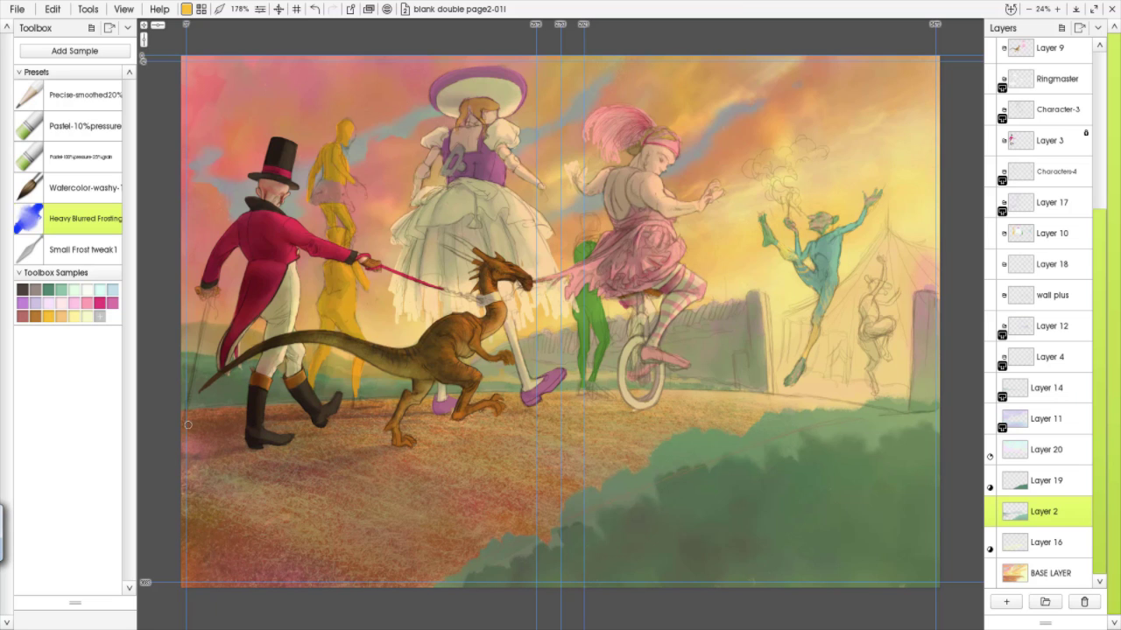
pyautogui.click(1042, 449)
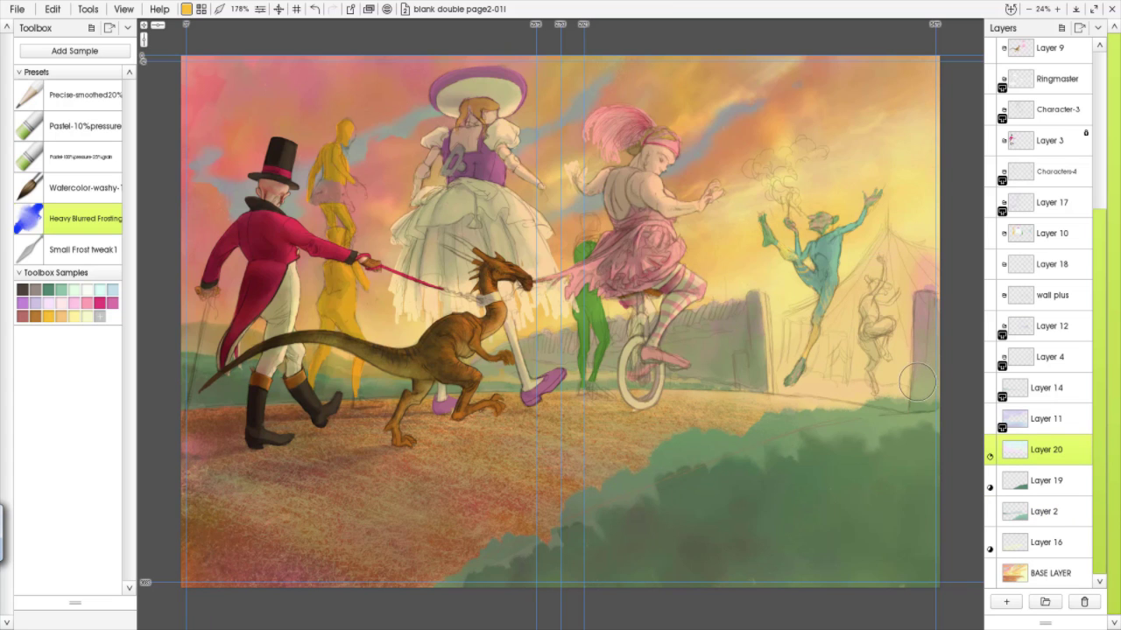
pyautogui.click(1016, 517)
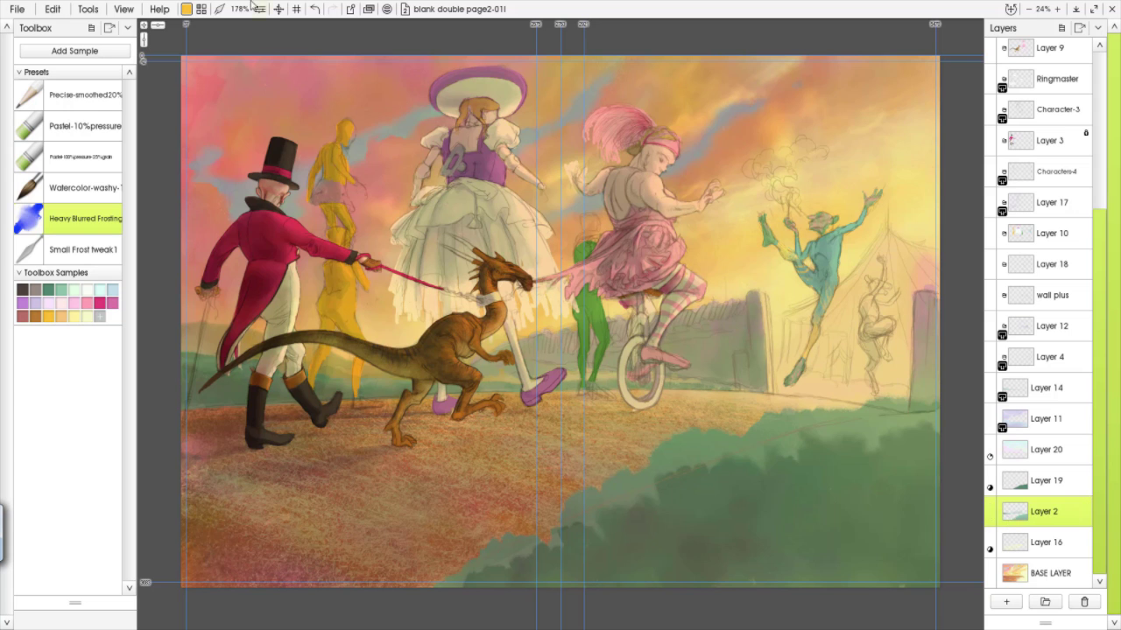
# Examine the Sticker Spray preset groups for foliage and grass brushes, including Foliage Spray 3D and Grass Brushes by SOS
pyautogui.click(219, 10)
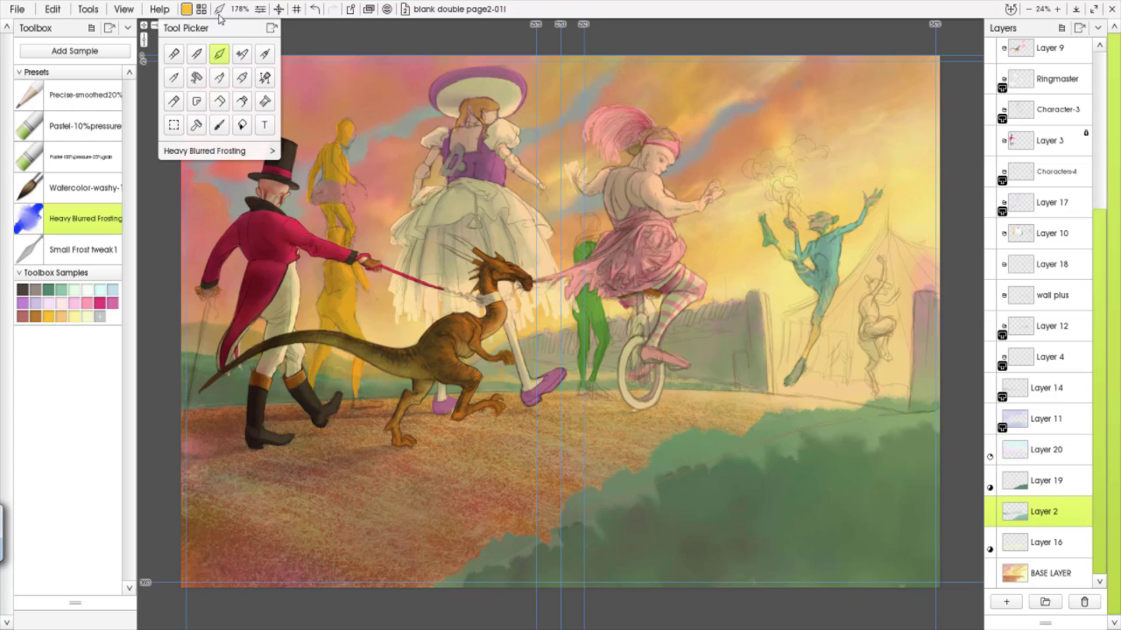
pyautogui.click(198, 102)
pyautogui.click(219, 10)
pyautogui.click(219, 151)
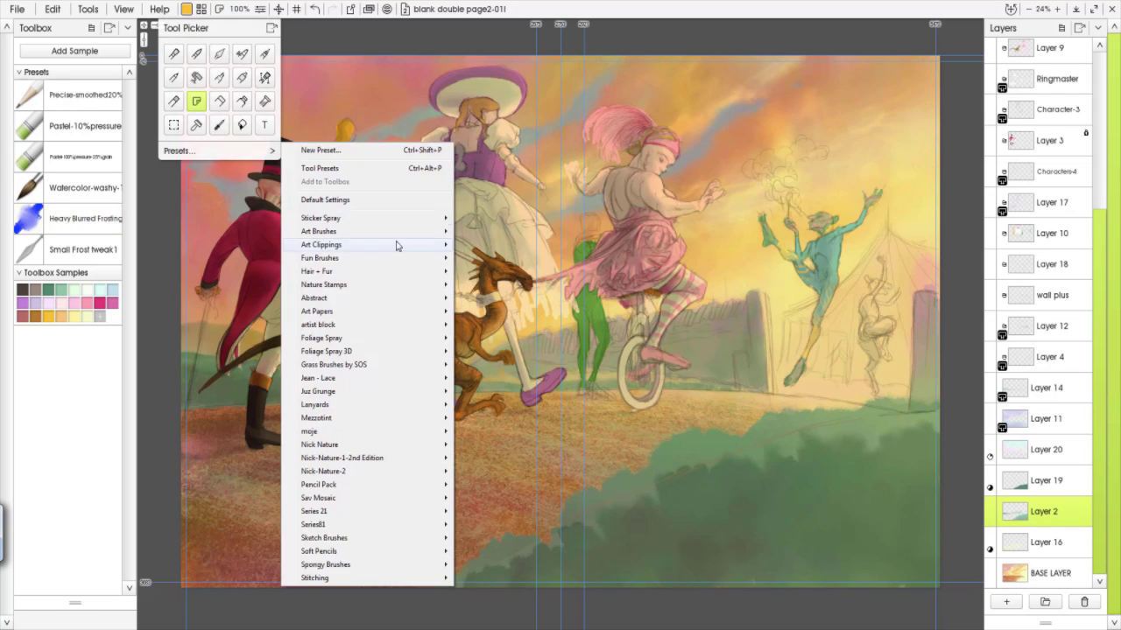
pyautogui.moveTo(372, 354)
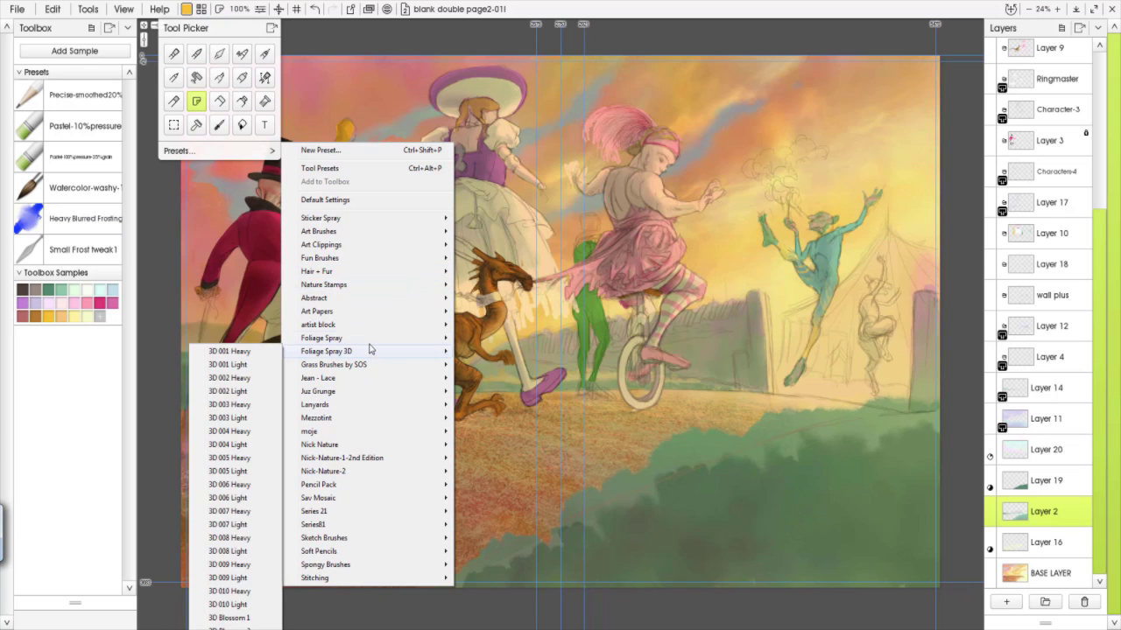
pyautogui.moveTo(343, 234)
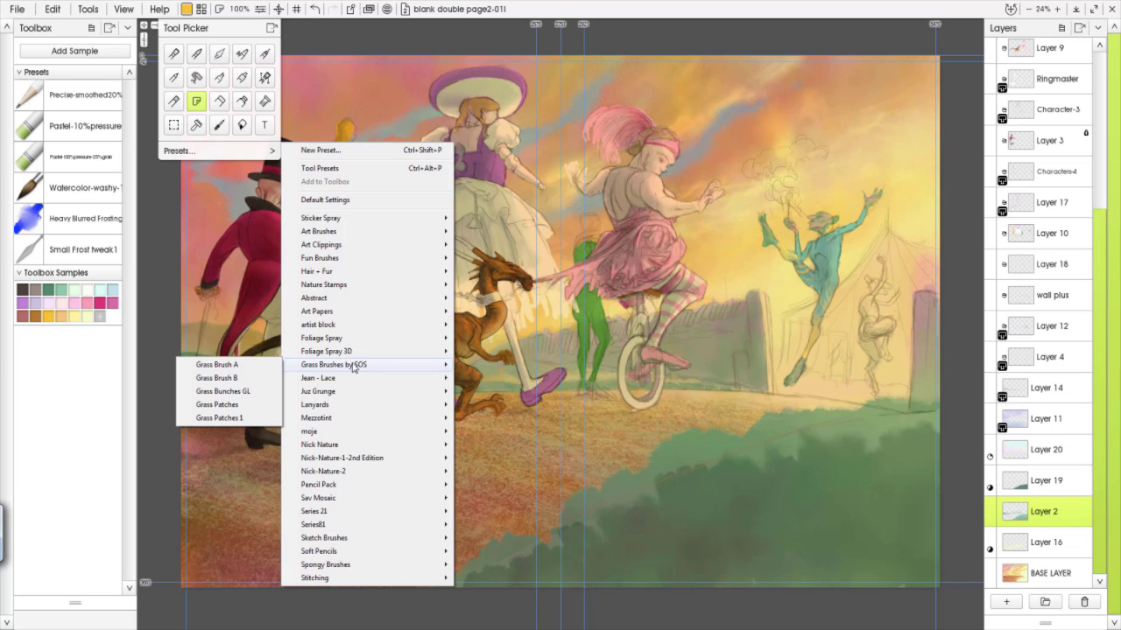
pyautogui.moveTo(328, 461)
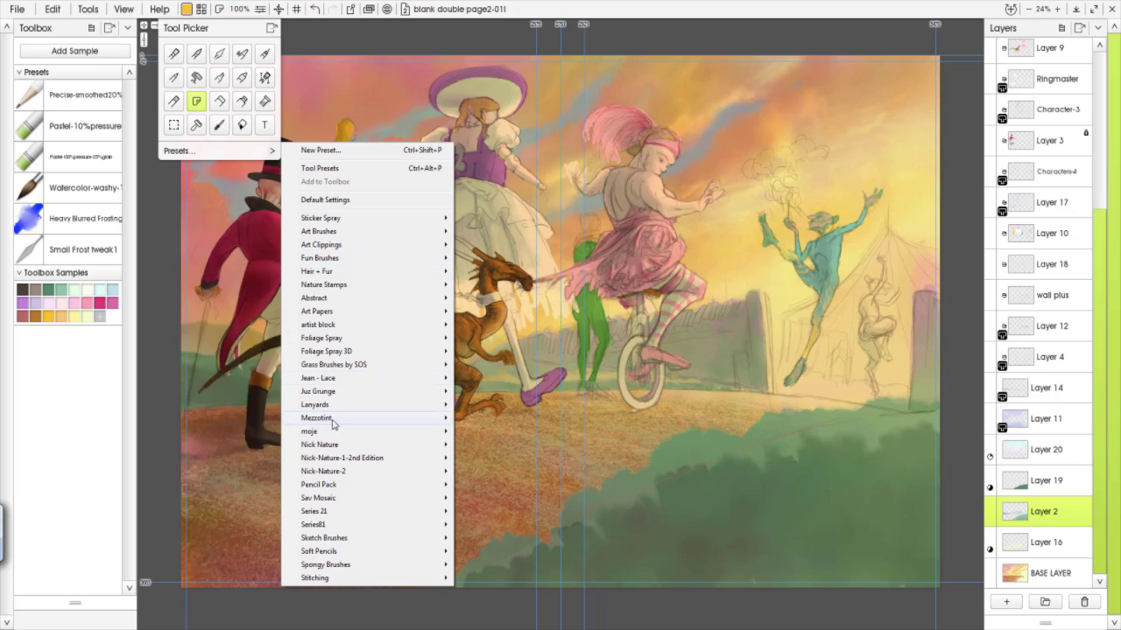
pyautogui.click(167, 260)
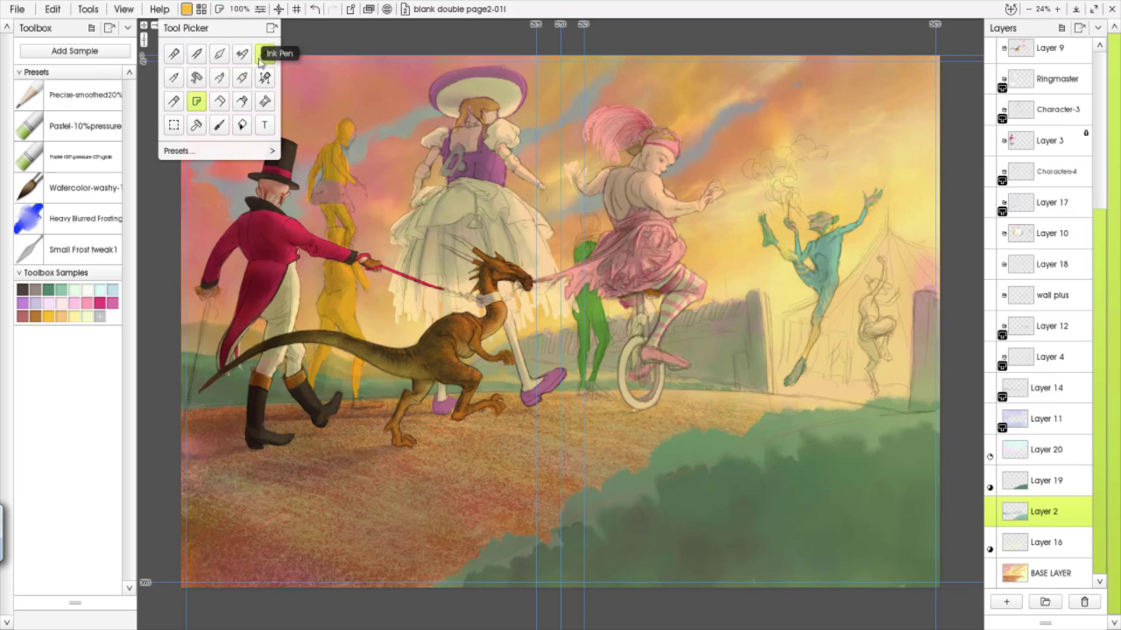
# Paint green grass strokes at 50% size along the distant hedge line on Layer 2, and choose the Small Frost tweak1 preset
pyautogui.click(194, 56)
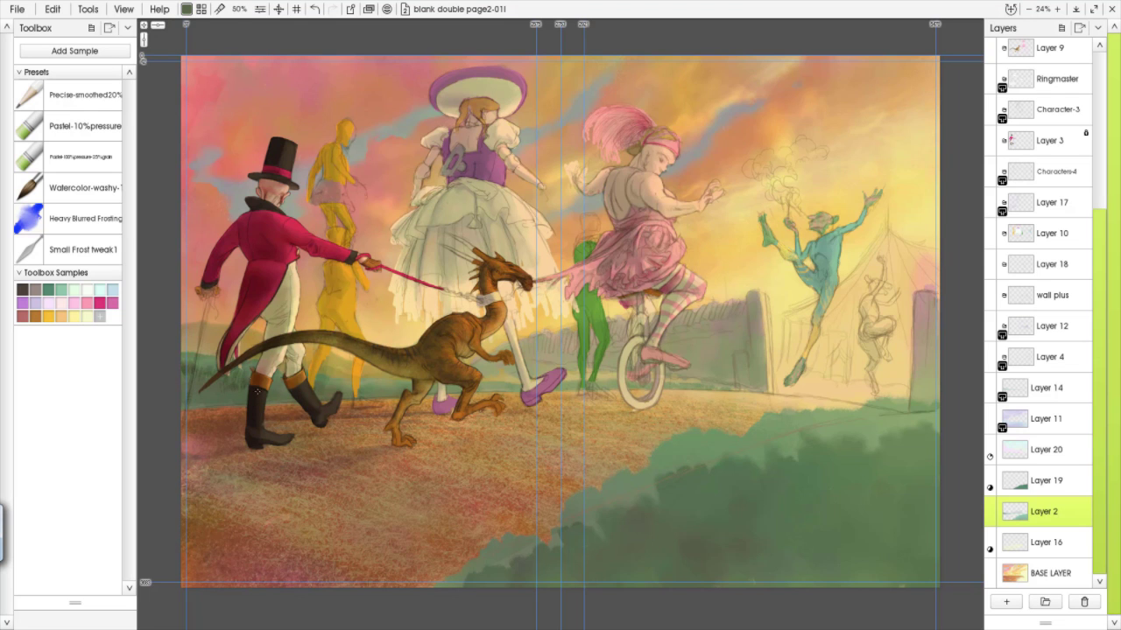
pyautogui.click(187, 9)
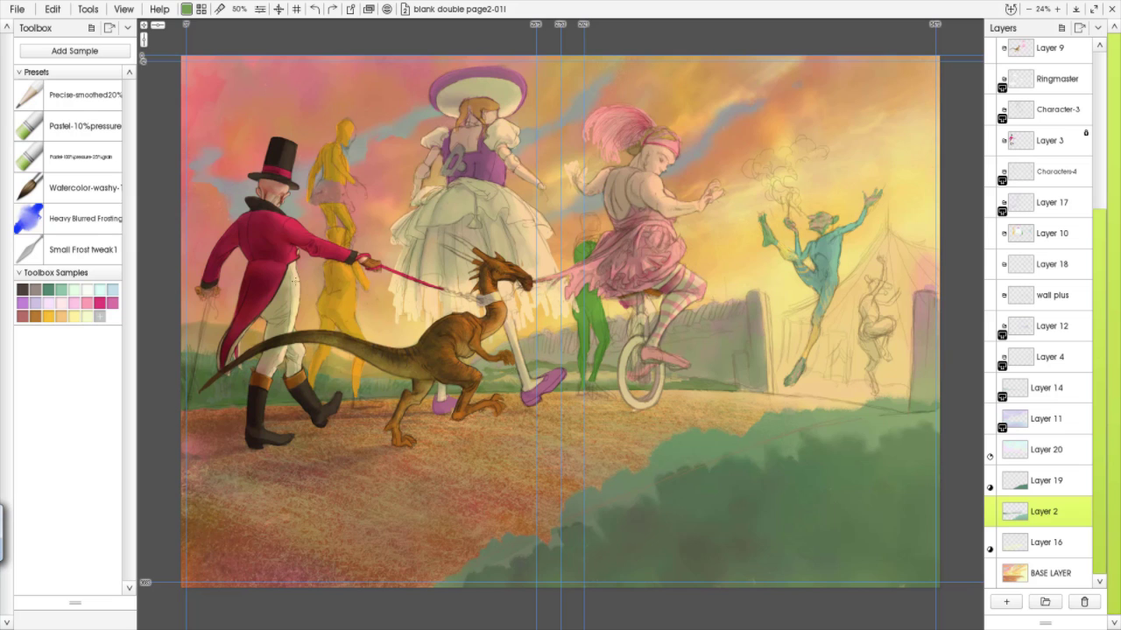
pyautogui.click(83, 249)
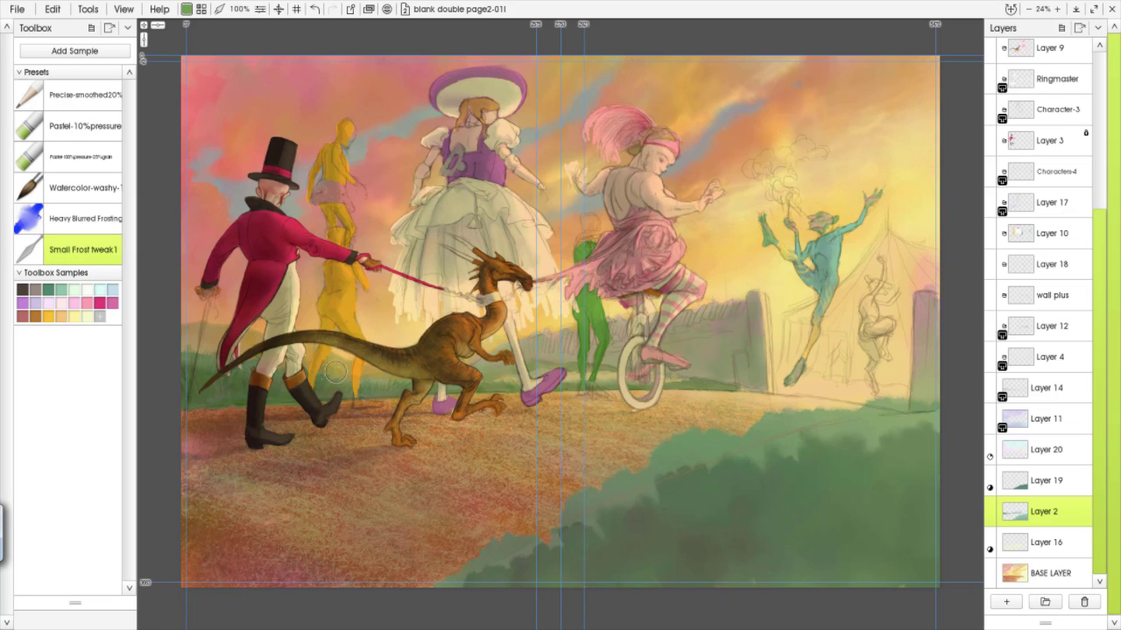
# Paint darker green foliage strokes over the foreground hedge on Layer 2 with the brush at 224% size
pyautogui.click(201, 10)
pyautogui.click(182, 60)
pyautogui.press(']')
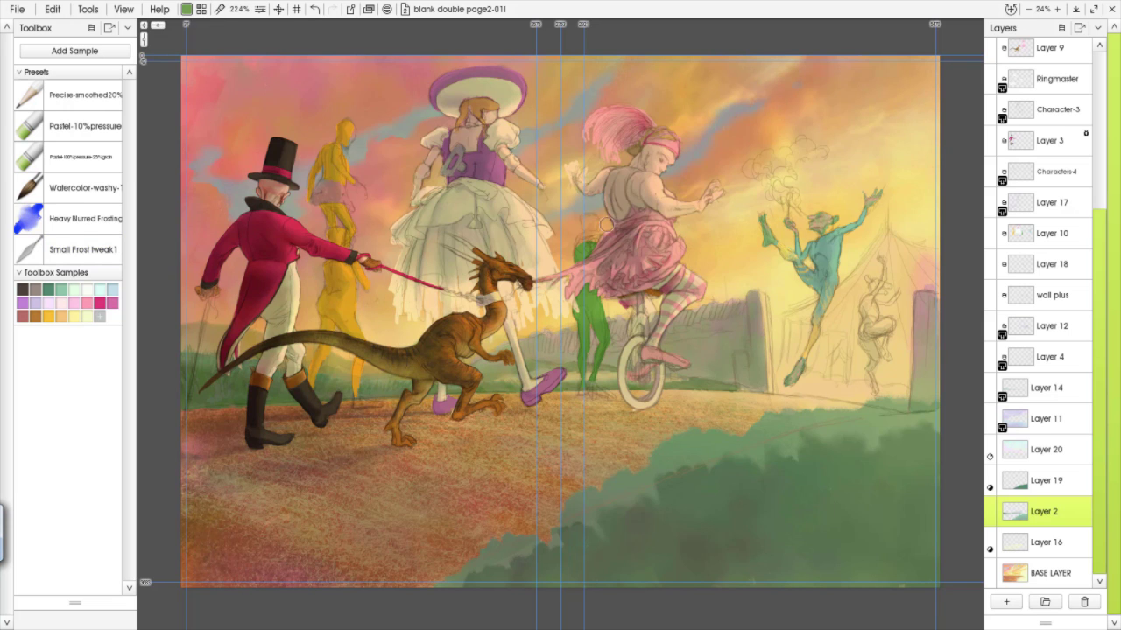
pyautogui.click(188, 8)
pyautogui.click(119, 126)
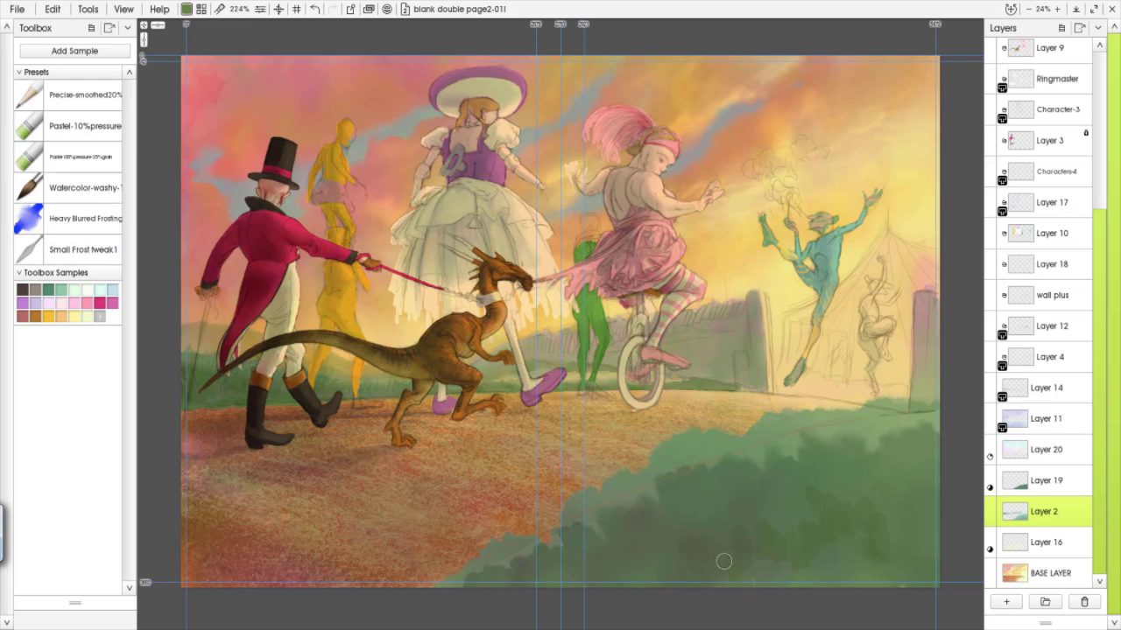
pyautogui.moveTo(513, 573)
pyautogui.mouseDown()
pyautogui.moveTo(457, 569)
pyautogui.moveTo(518, 551)
pyautogui.moveTo(595, 574)
pyautogui.mouseUp()
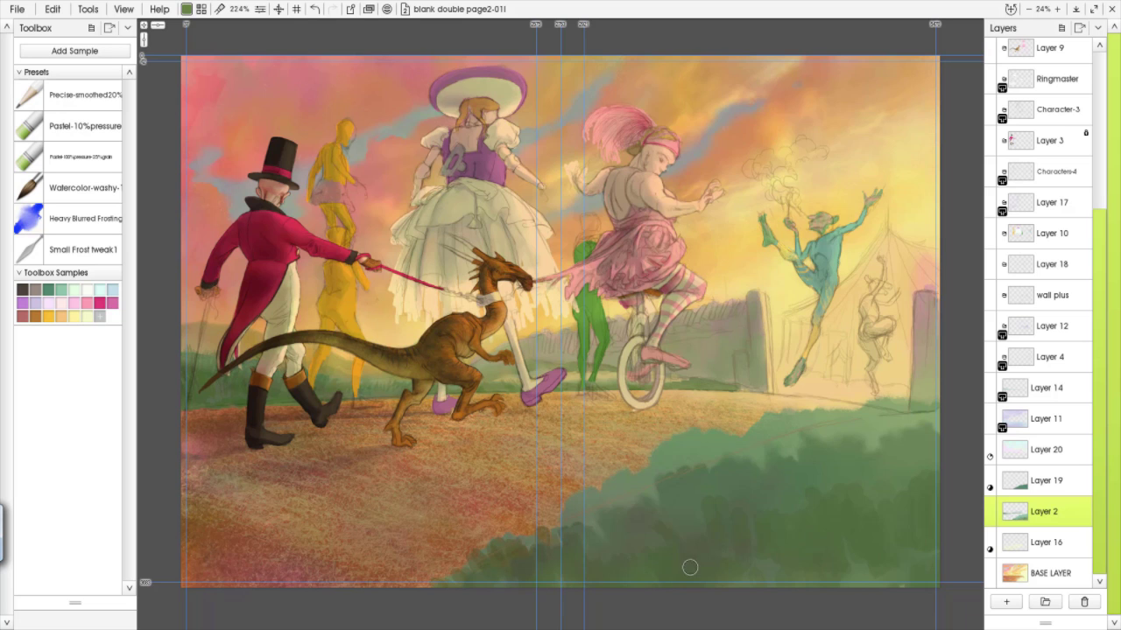
pyautogui.moveTo(606, 518)
pyautogui.mouseDown()
pyautogui.moveTo(625, 495)
pyautogui.moveTo(655, 506)
pyautogui.mouseUp()
pyautogui.moveTo(877, 463); pyautogui.dragTo(879, 506)
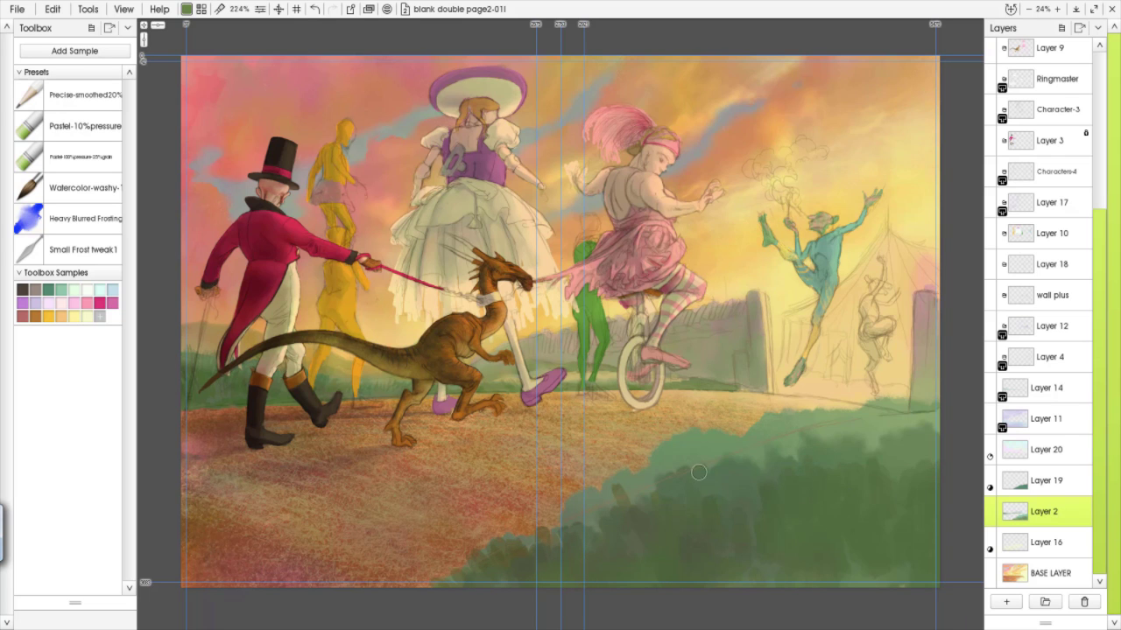
pyautogui.moveTo(613, 523); pyautogui.dragTo(565, 503)
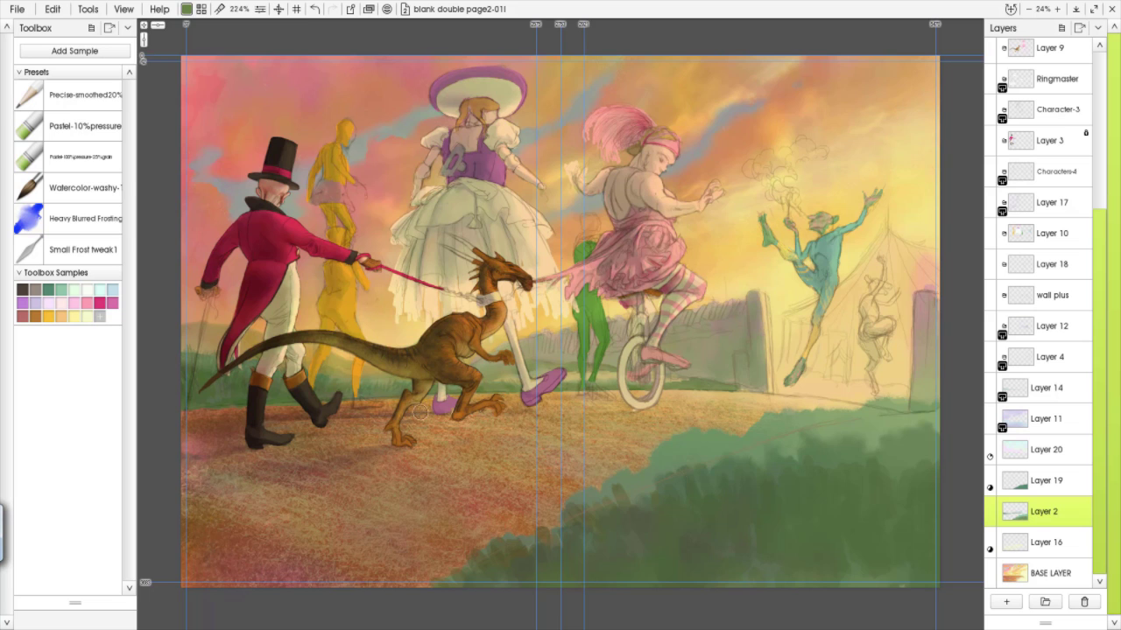
# Adjust the green paint colour and brush it along the distant hedge behind the ringmaster's legs
pyautogui.click(187, 9)
pyautogui.click(109, 123)
pyautogui.moveTo(195, 396)
pyautogui.mouseDown()
pyautogui.moveTo(226, 395)
pyautogui.moveTo(195, 381)
pyautogui.moveTo(266, 399)
pyautogui.moveTo(248, 401)
pyautogui.moveTo(321, 398)
pyautogui.moveTo(166, 407)
pyautogui.moveTo(370, 396)
pyautogui.moveTo(268, 400)
pyautogui.mouseUp()
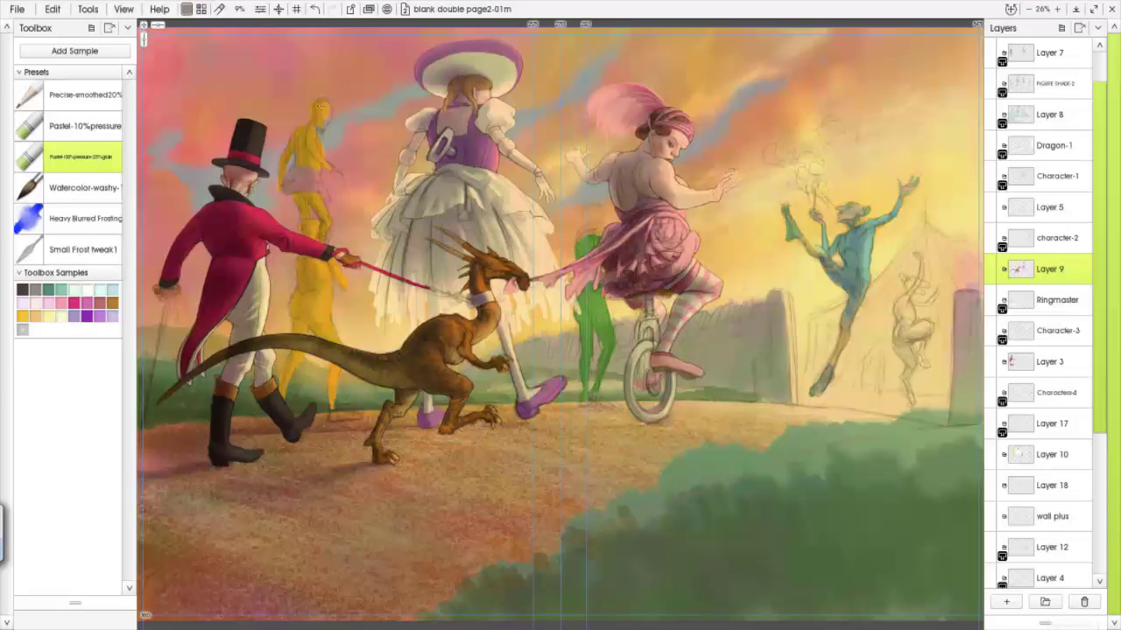
# Add a new layer above Layer 7 and change its blend mode
pyautogui.click(1051, 63)
pyautogui.click(1006, 602)
pyautogui.rightClick(1047, 54)
pyautogui.moveTo(953, 155)
pyautogui.click(859, 268)
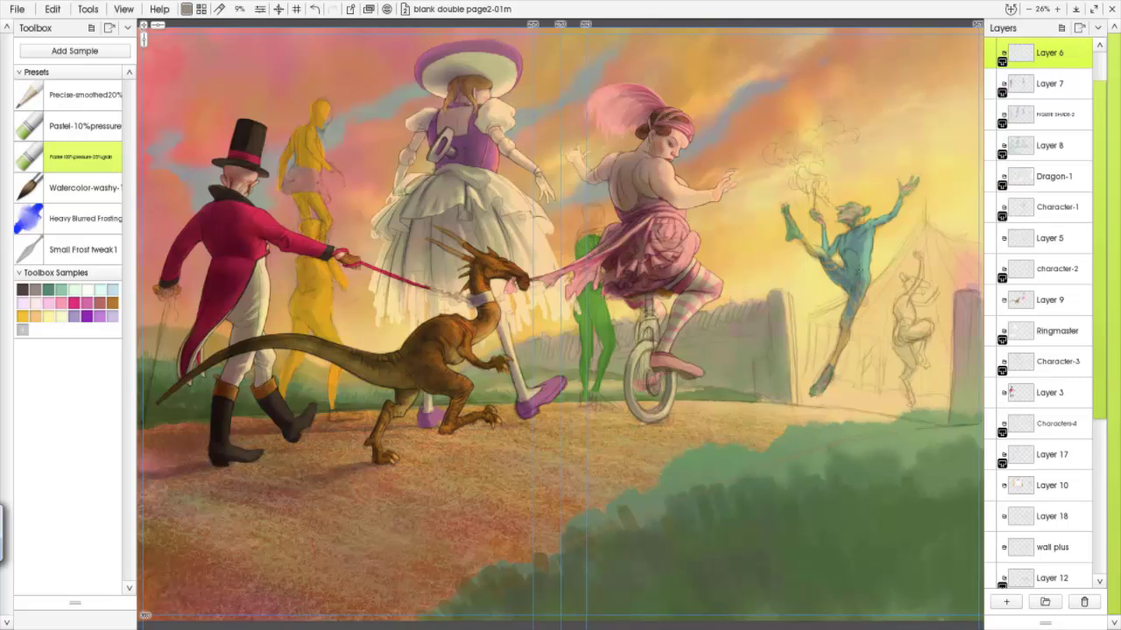
# Paint tan washes over the white dress and the blue acrobat on Layer 6 with the Watercolor-washy preset at 300% size
pyautogui.click(83, 188)
pyautogui.click(186, 9)
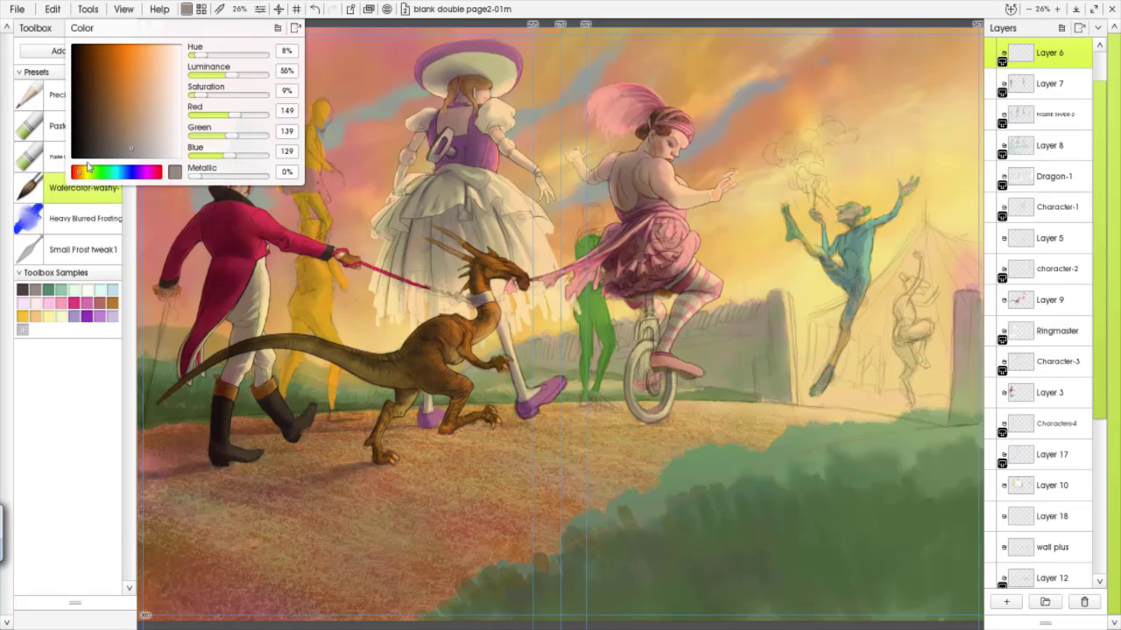
pyautogui.moveTo(137, 132); pyautogui.dragTo(146, 110)
pyautogui.click(94, 367)
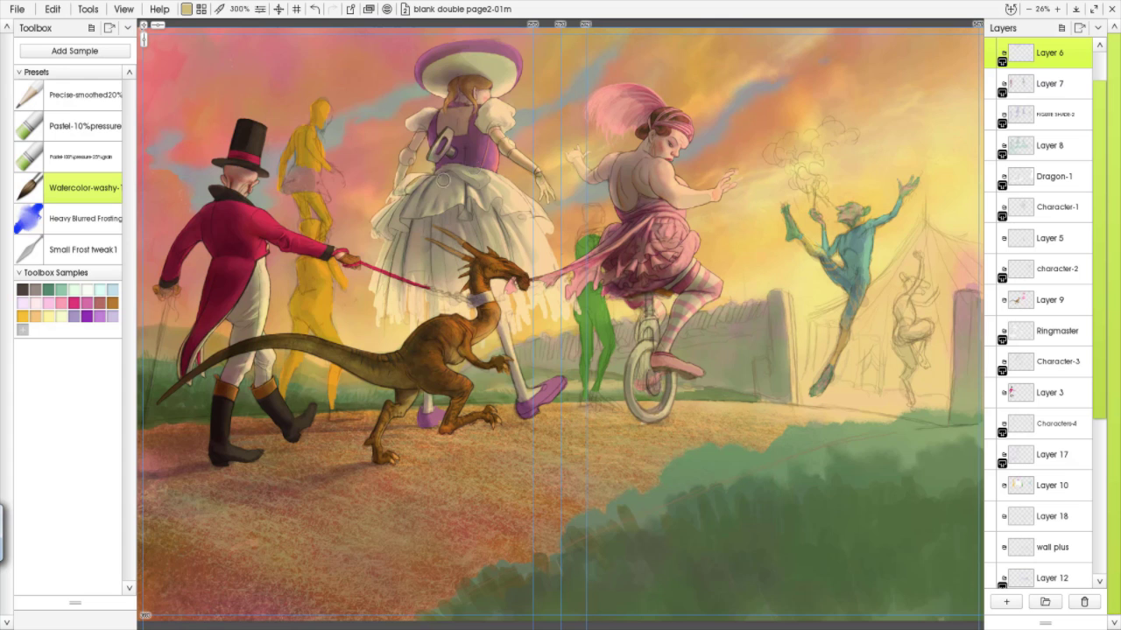
pyautogui.moveTo(464, 224)
pyautogui.mouseDown()
pyautogui.moveTo(398, 266)
pyautogui.moveTo(451, 276)
pyautogui.moveTo(478, 205)
pyautogui.moveTo(532, 256)
pyautogui.mouseUp()
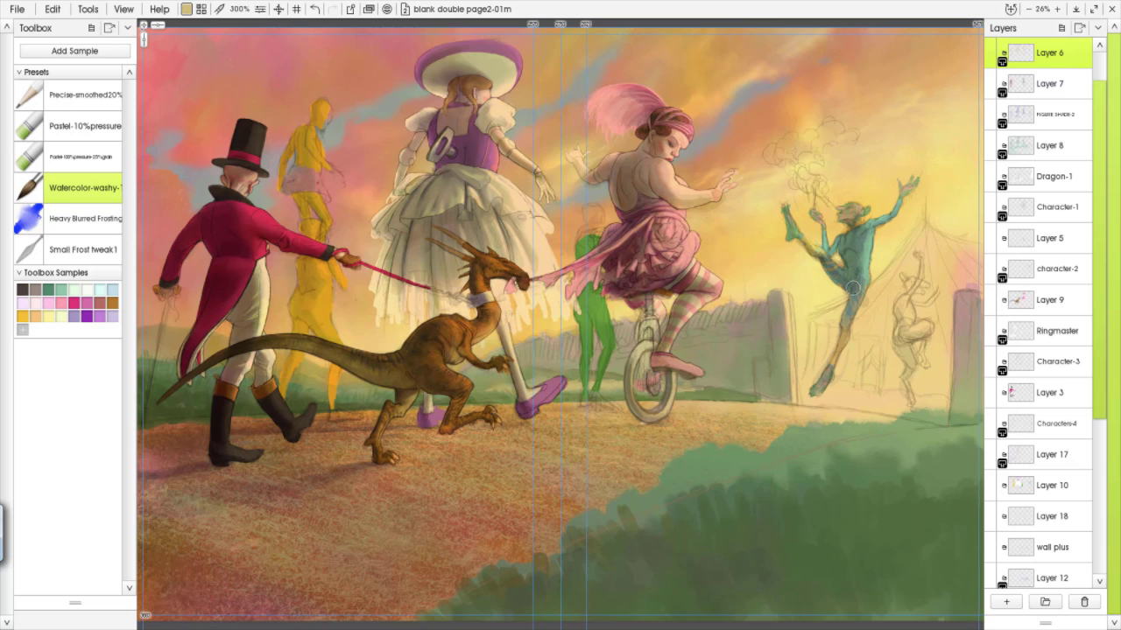
pyautogui.moveTo(827, 376); pyautogui.dragTo(858, 297)
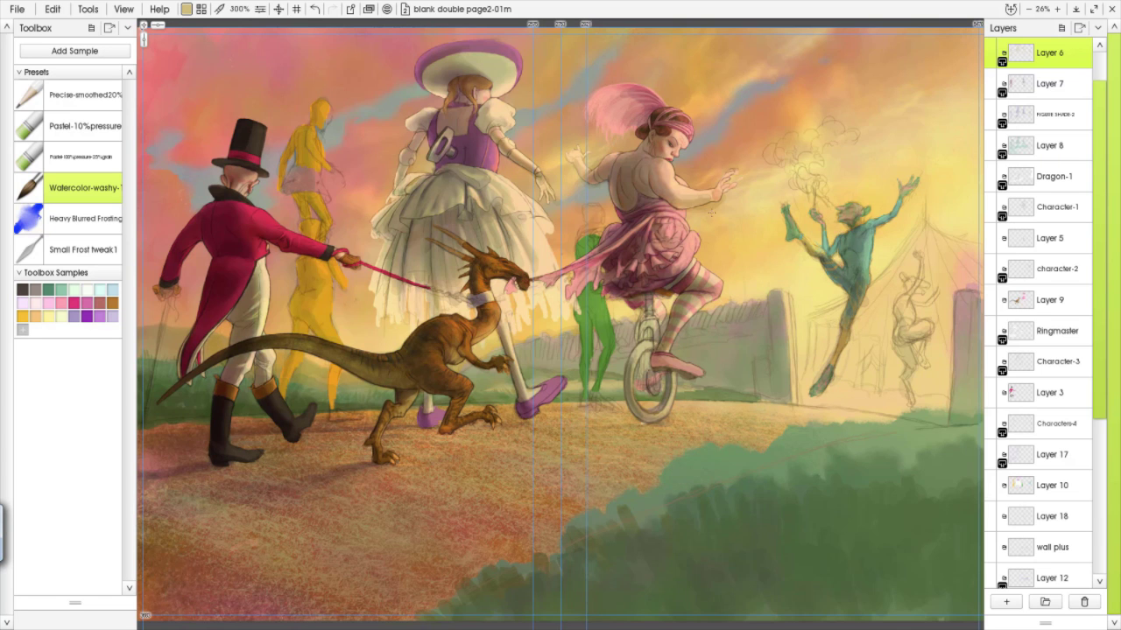
# Blend the wash shading on the figures with the Small Frost tweak1 preset at 76% size
pyautogui.click(83, 250)
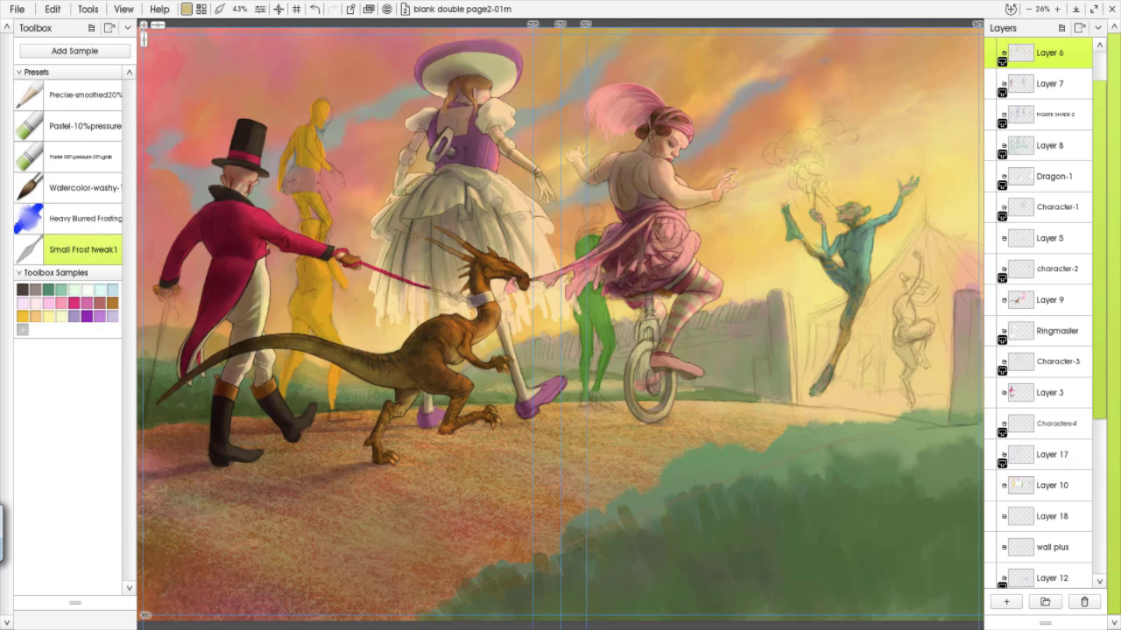
pyautogui.press(']')
pyautogui.press(']')
pyautogui.press(']')
pyautogui.click(1047, 145)
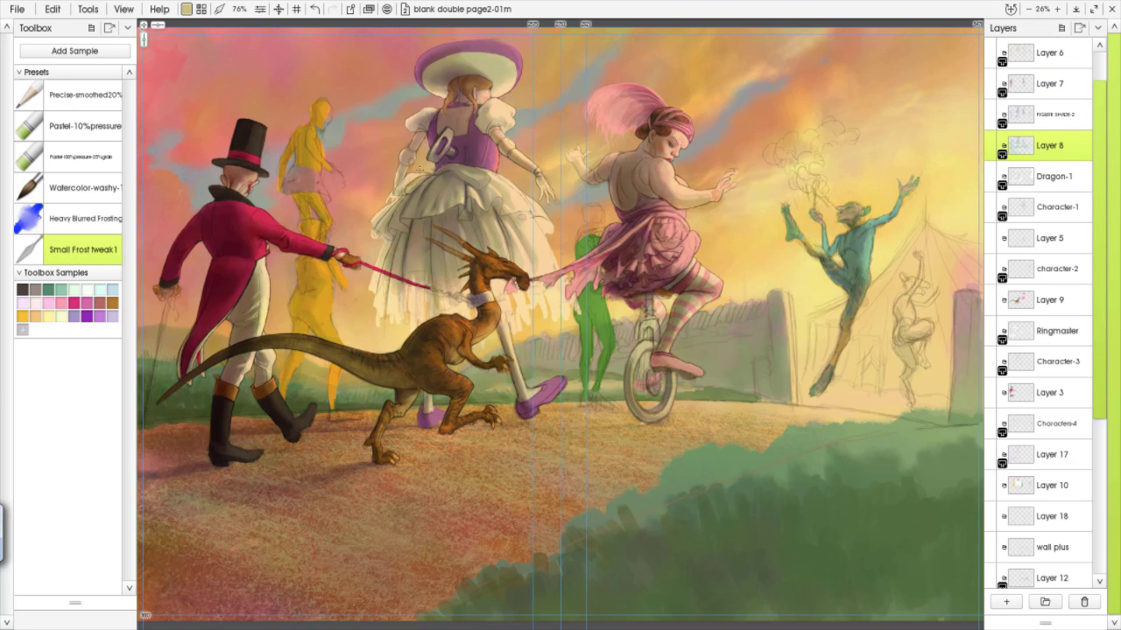
pyautogui.click(1086, 58)
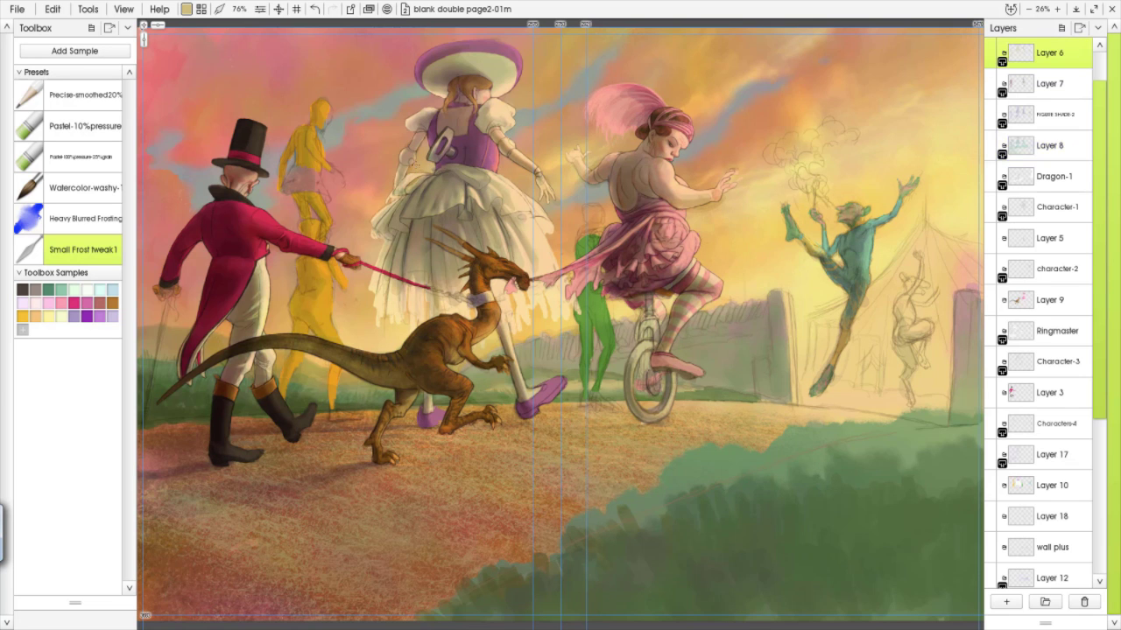
# Collect the figure layers, including Layer 6 and the figure shade layer, into a layer group
pyautogui.click(1017, 114)
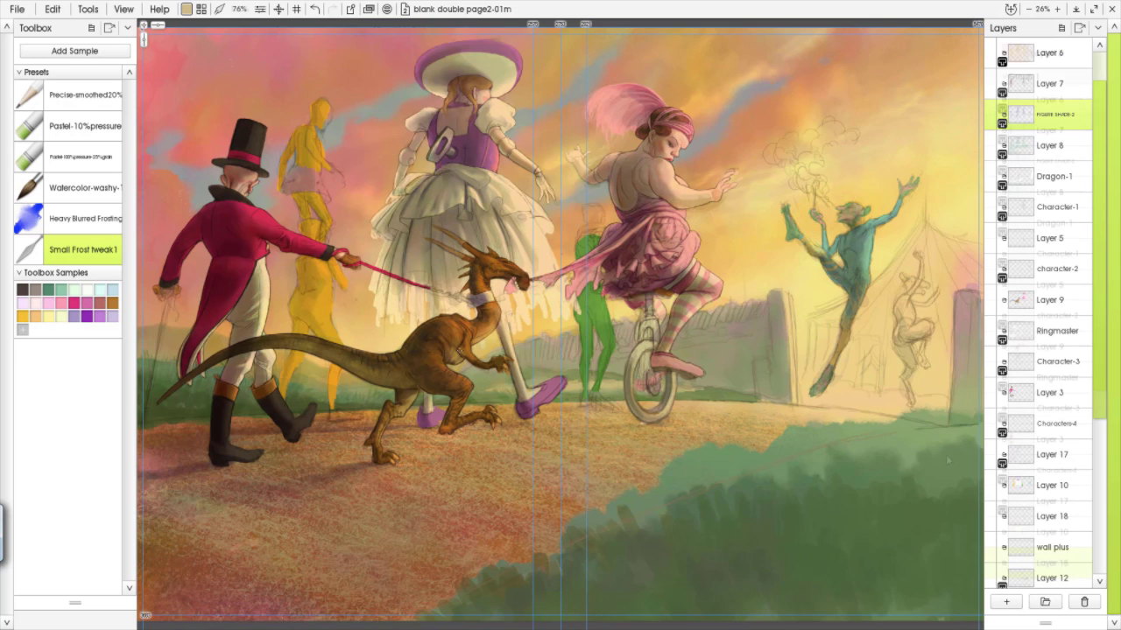
pyautogui.keyDown('shift'); pyautogui.click(1051, 578); pyautogui.keyUp('shift')
pyautogui.click(1045, 601)
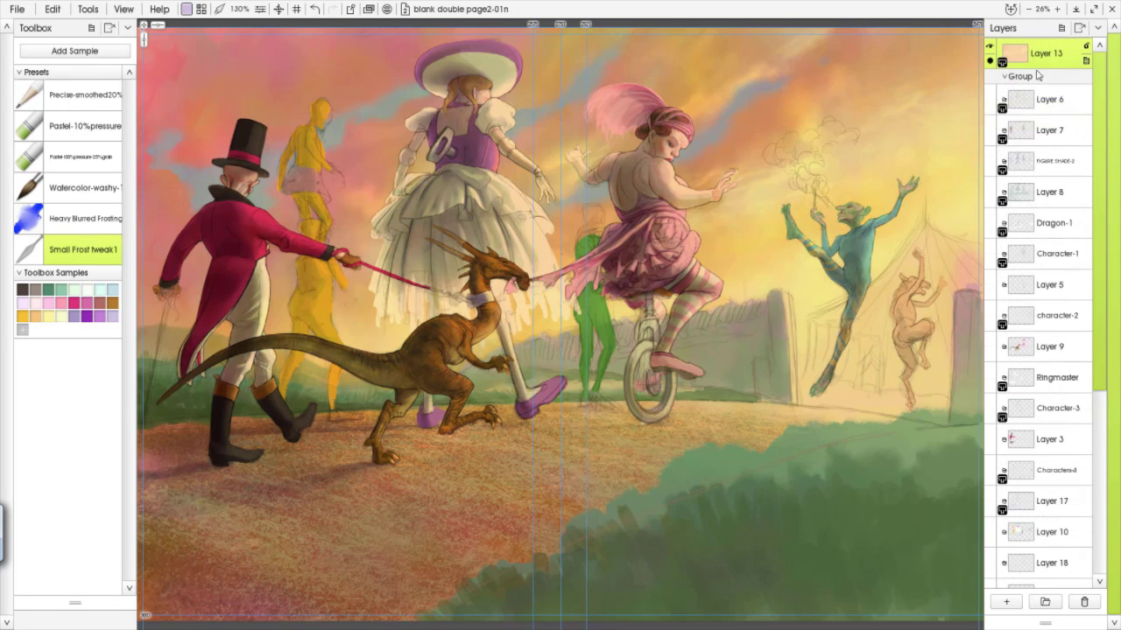
# Duplicate Layer 13 and move the original directly below Layer 10
pyautogui.click(1087, 64)
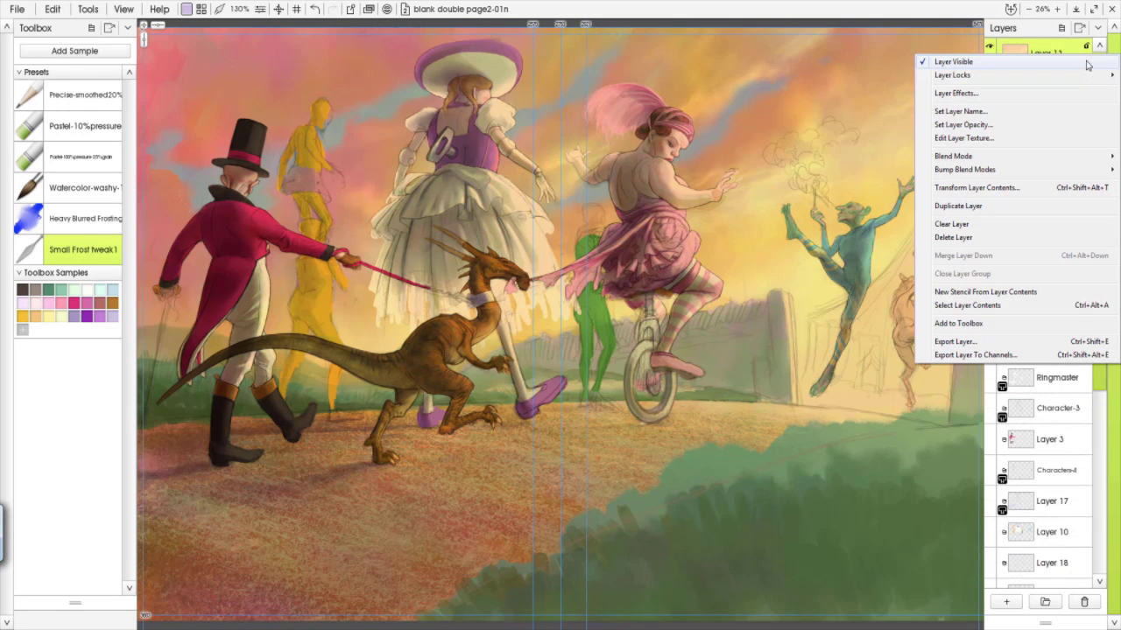
pyautogui.click(956, 206)
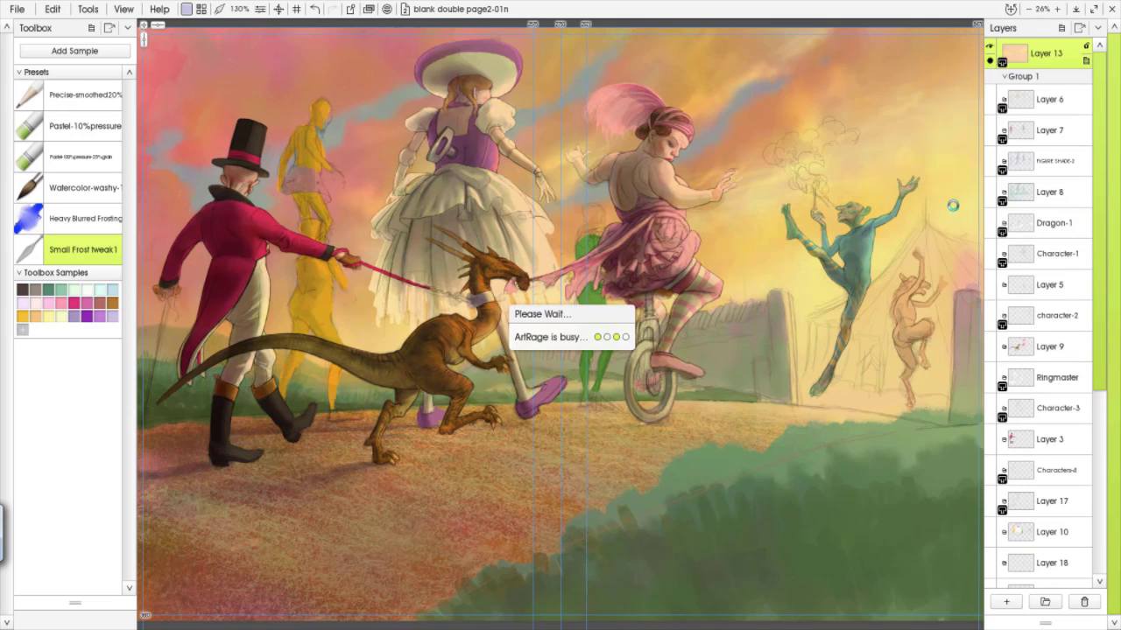
pyautogui.moveTo(1043, 565); pyautogui.dragTo(1036, 487)
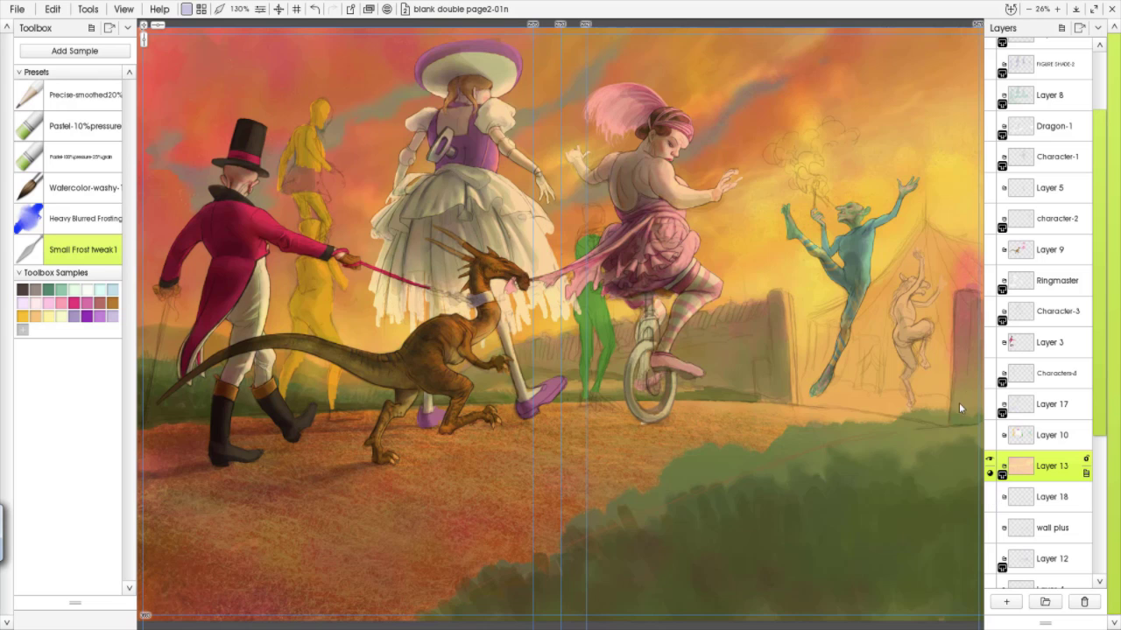
pyautogui.scroll(2, 1060, 195)
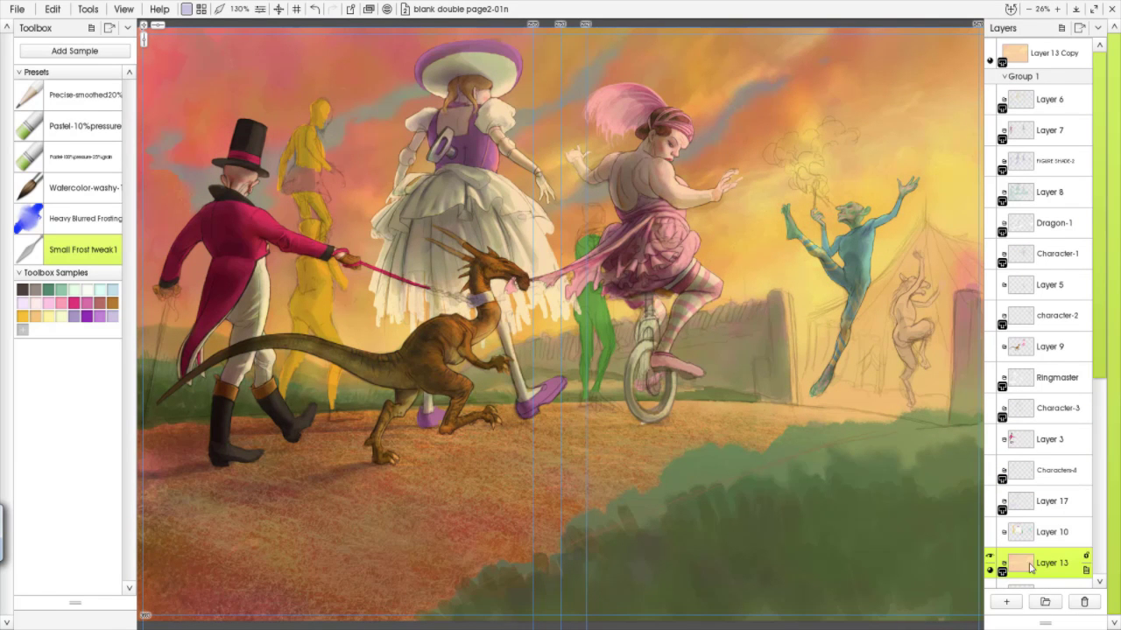
# Paint pale yellow pastel at 106% size into the background on Layer 13 and blend it with Small Frost tweak1 at 70%
pyautogui.click(67, 317)
pyautogui.click(95, 151)
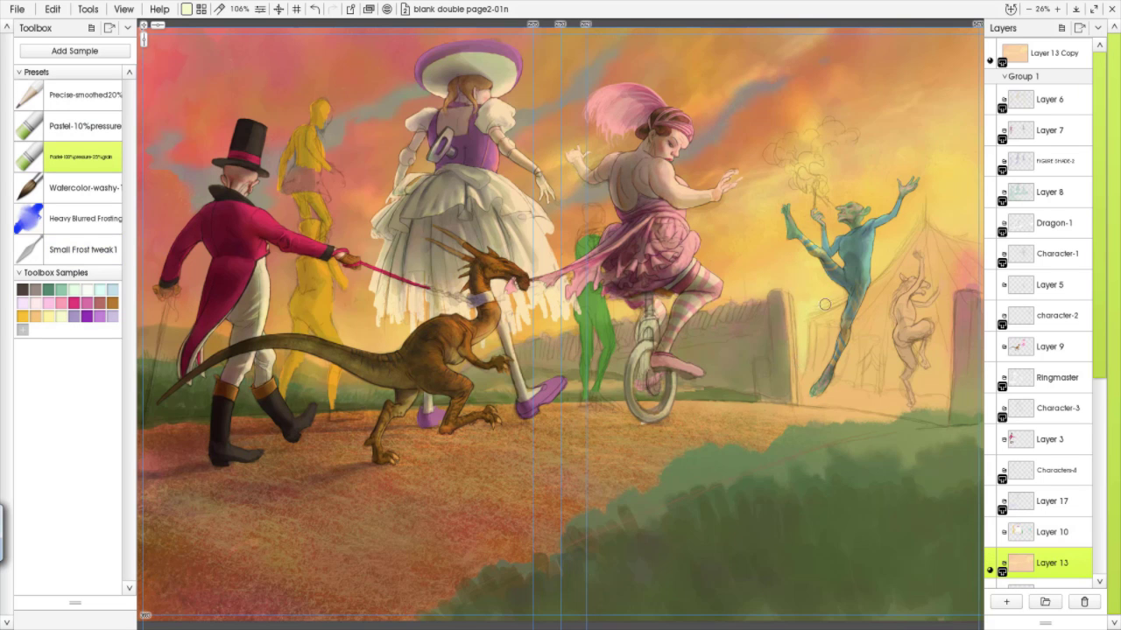
pyautogui.click(93, 252)
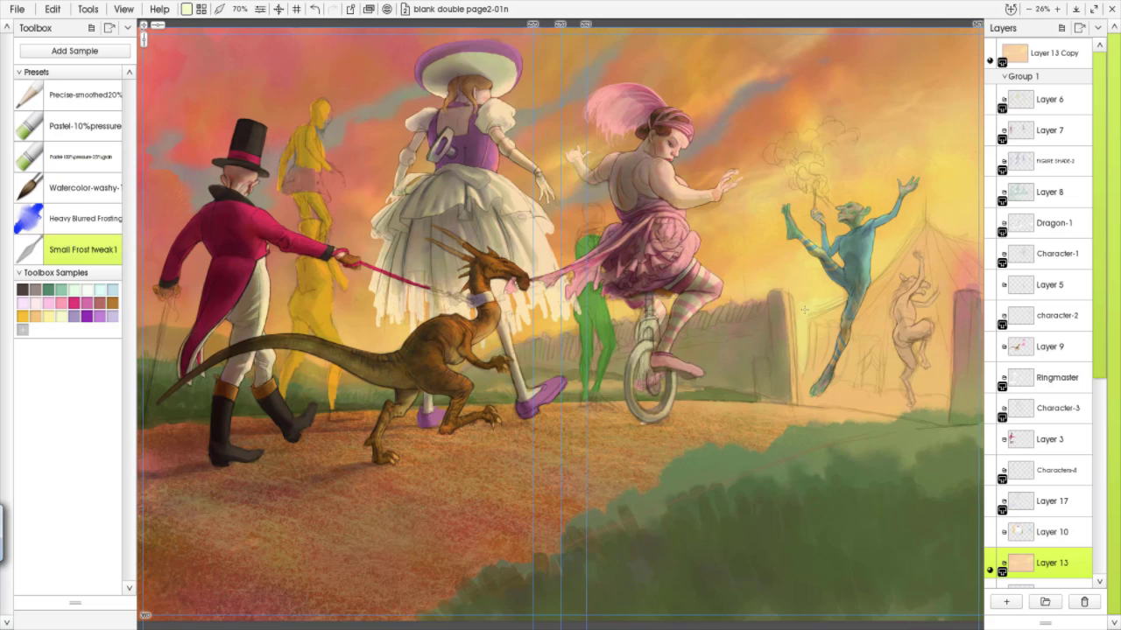
pyautogui.click(105, 166)
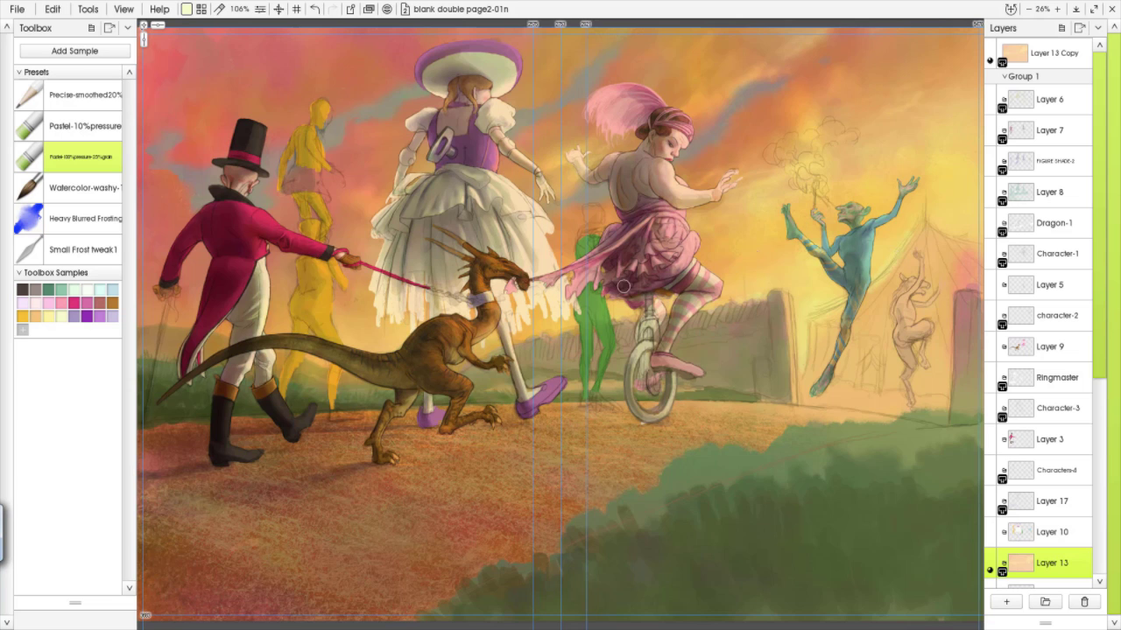
pyautogui.click(122, 253)
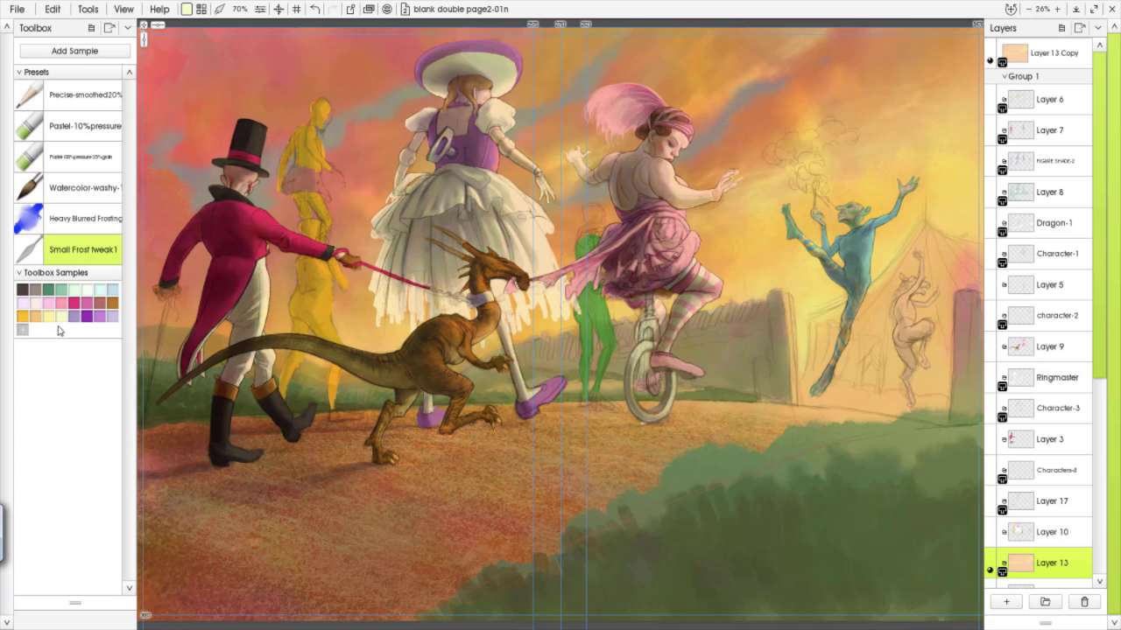
pyautogui.click(85, 168)
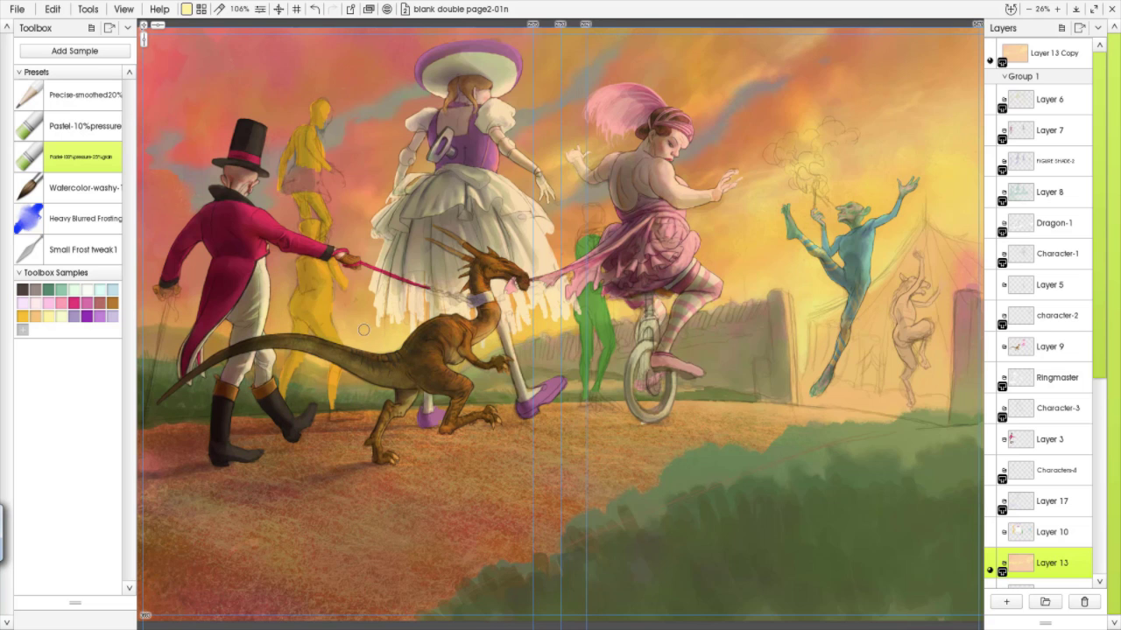
pyautogui.click(83, 251)
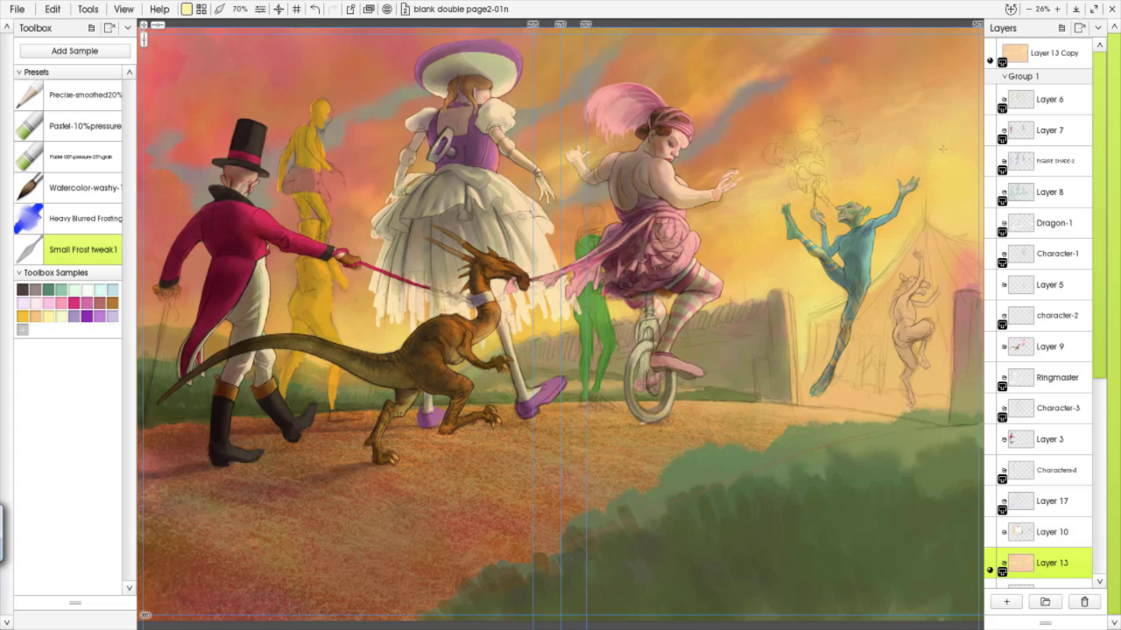
# Add a pale yellow pastel highlight at 163% size beside the wall's end on Layer 13 Copy and choose Small Frost tweak1 at 79%
pyautogui.hotkey('ctrl', 'Up')
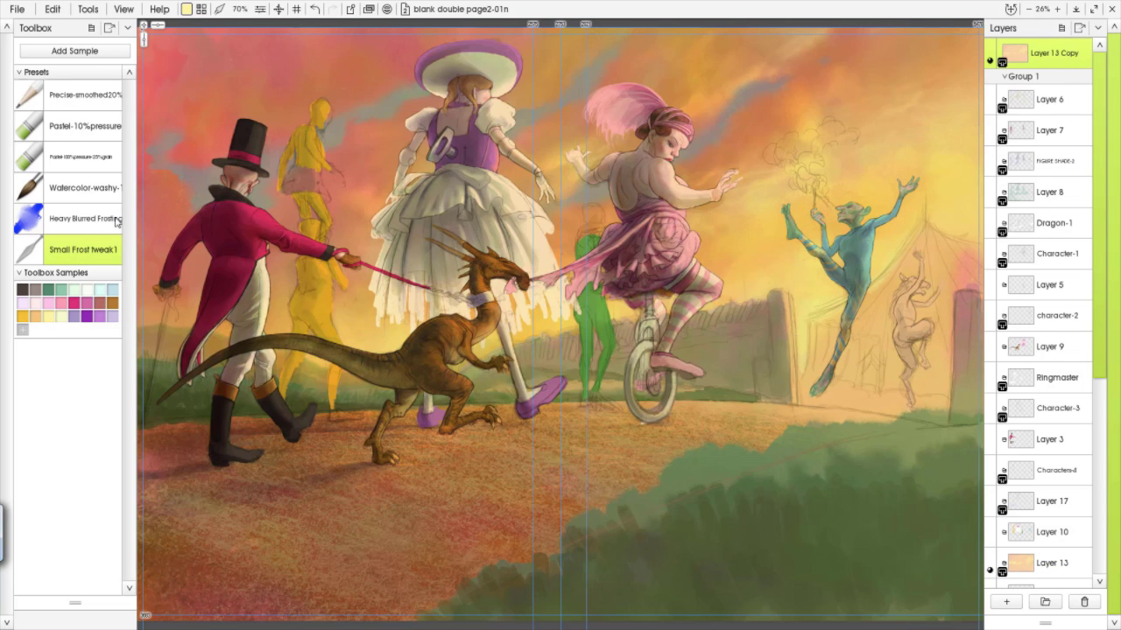
pyautogui.press('3')
pyautogui.moveTo(804, 352)
pyautogui.mouseDown()
pyautogui.moveTo(802, 372)
pyautogui.moveTo(805, 294)
pyautogui.mouseUp()
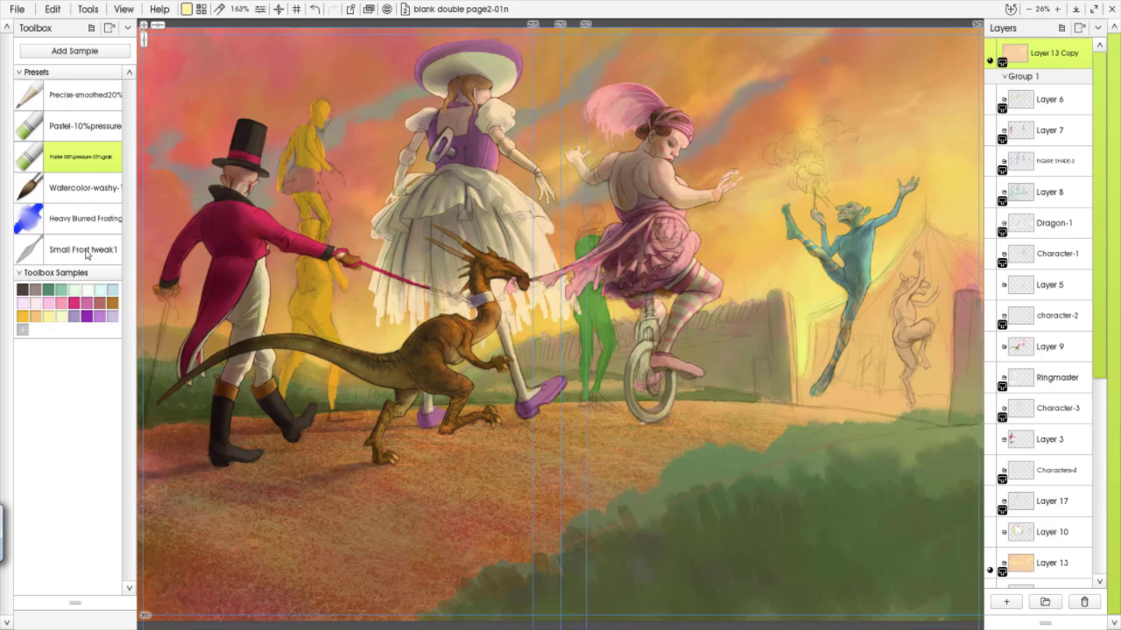
pyautogui.press('6')
pyautogui.press(']')
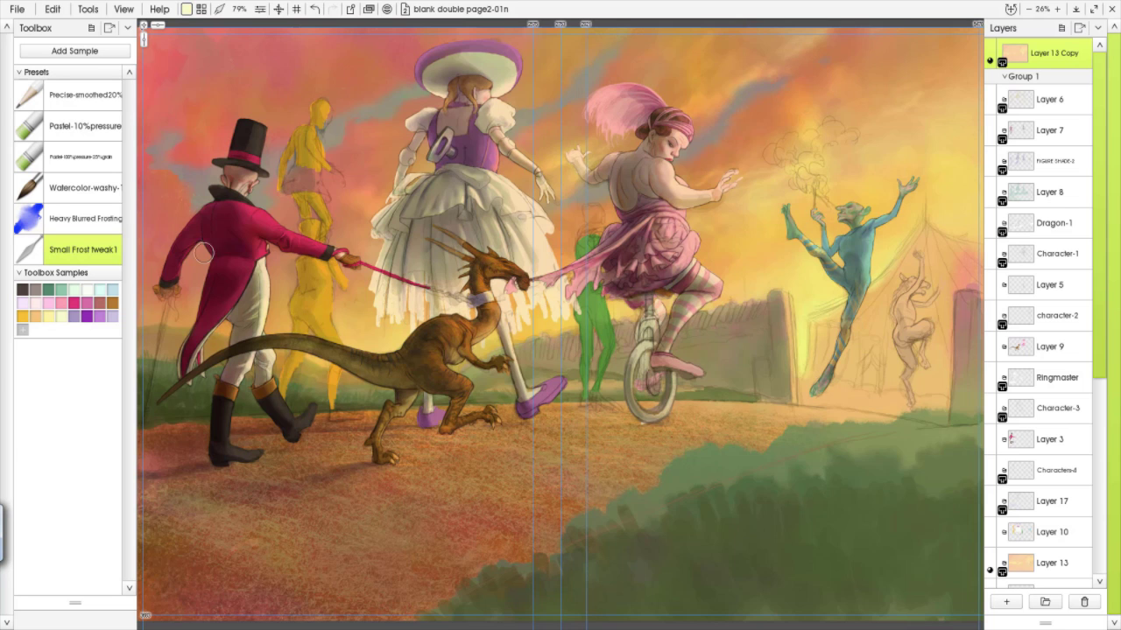
# Reduce the pastel brush to 117% size for Layer 13 Copy, and switch to the Precise-smoothed20% preset
pyautogui.press('3')
pyautogui.press('[')
pyautogui.press('[')
pyautogui.press('[')
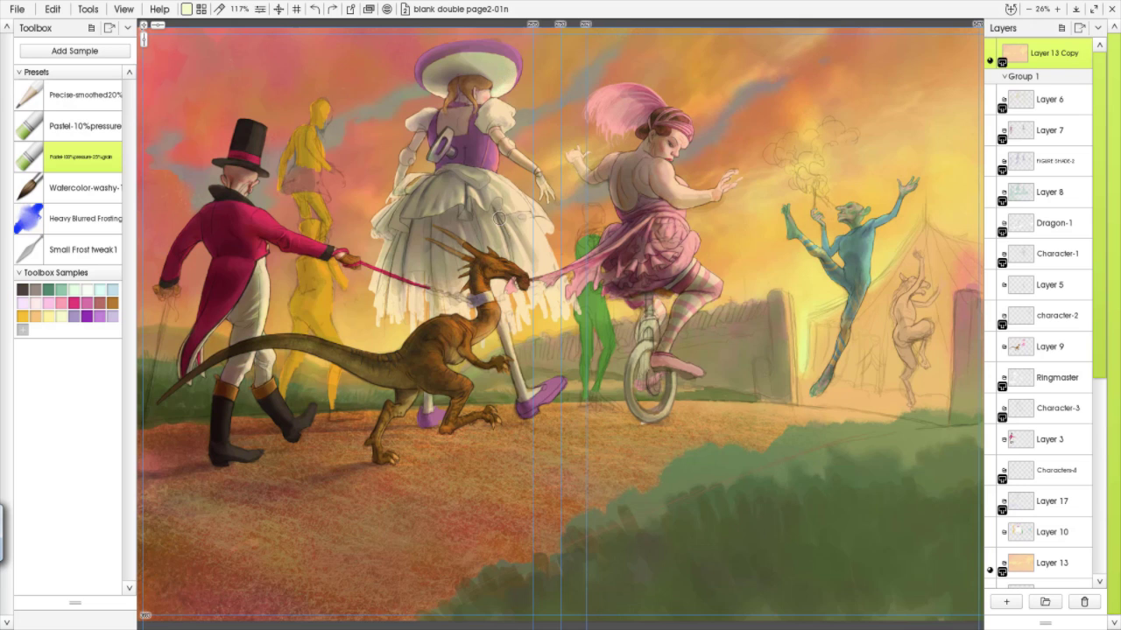
pyautogui.press('1')
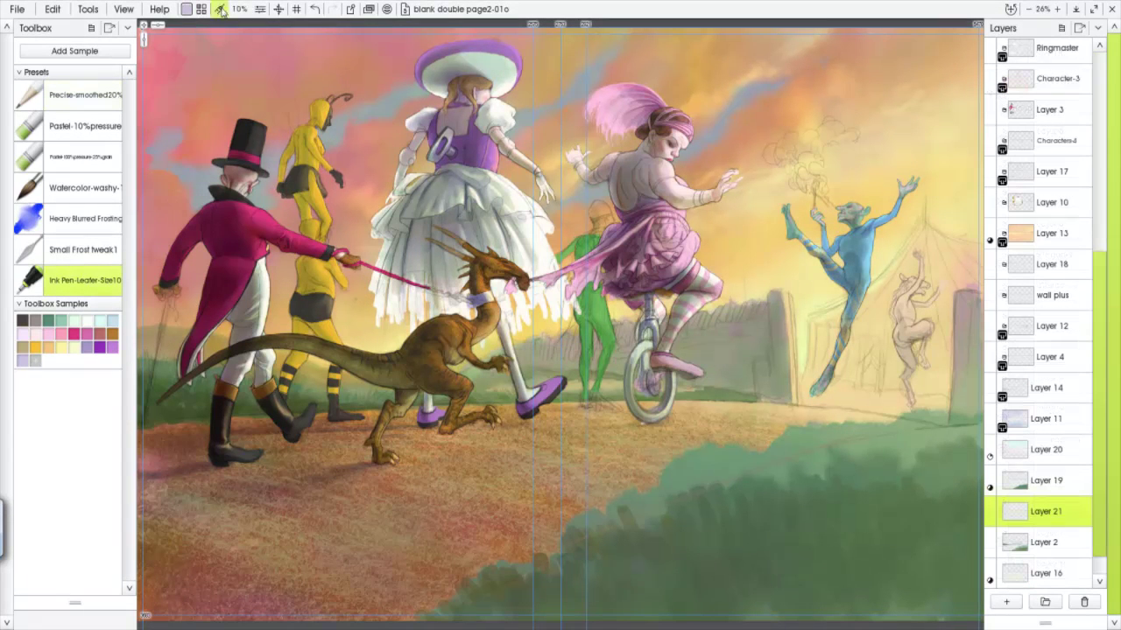
# Choose the Grassy - 2 - upstroke preset from the Nature group of the Custom Brush for Layer 21
pyautogui.click(220, 13)
pyautogui.click(220, 12)
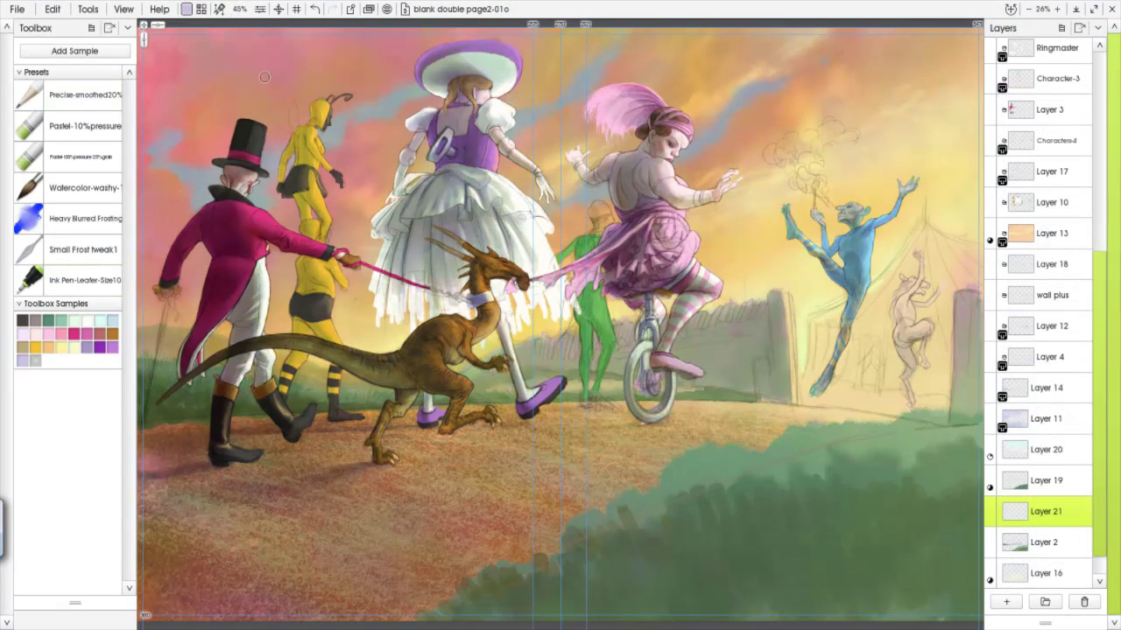
pyautogui.click(220, 12)
pyautogui.click(270, 154)
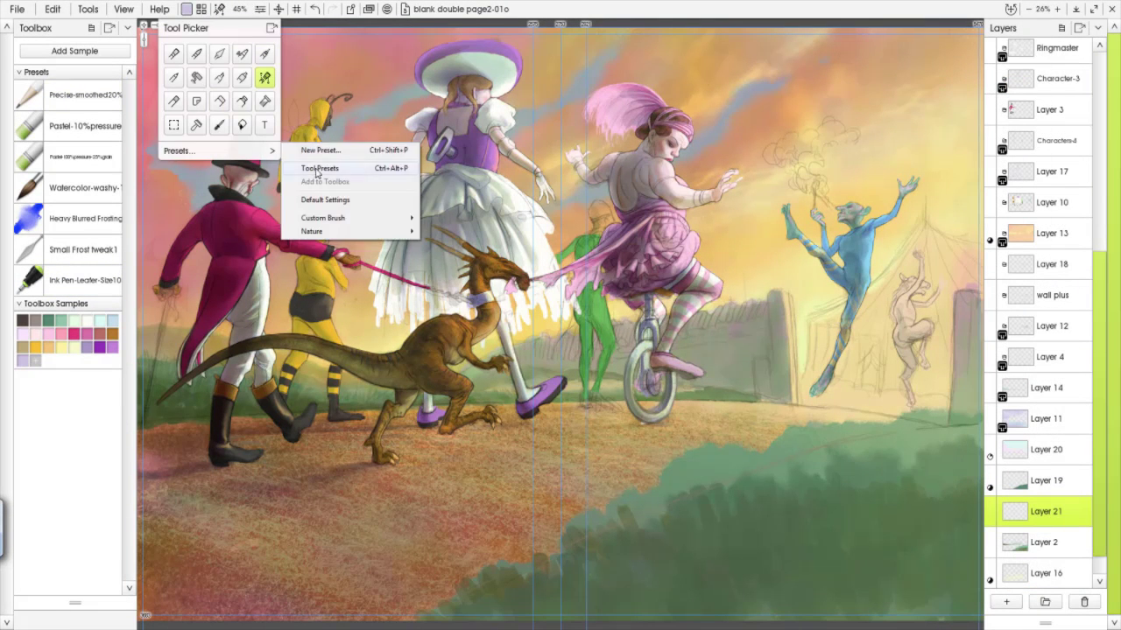
pyautogui.click(317, 170)
pyautogui.click(871, 179)
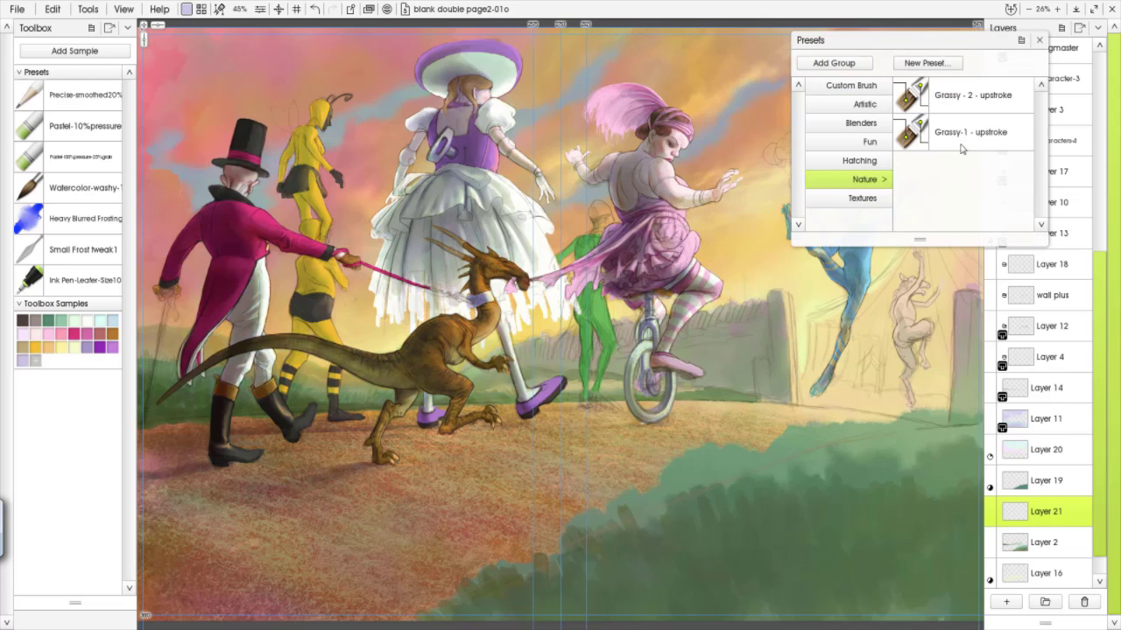
pyautogui.click(962, 102)
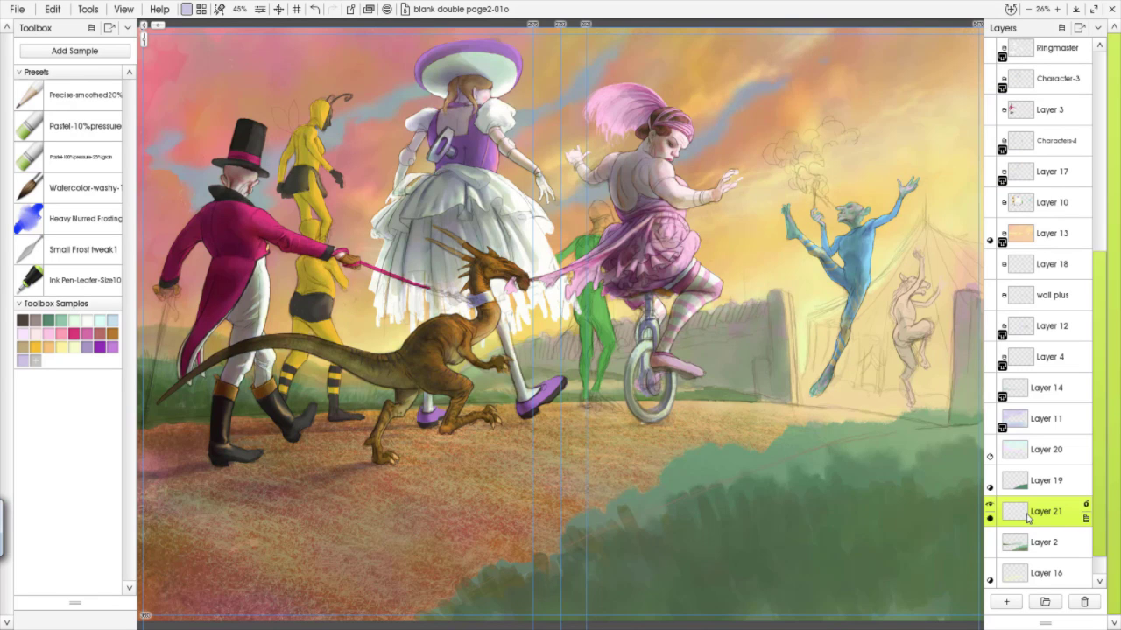
# Paint dark green grass at 119% size along the ground behind the parade figures and below the wall on Layer 21
pyautogui.moveTo(178, 394)
pyautogui.mouseDown()
pyautogui.moveTo(236, 386)
pyautogui.moveTo(197, 399)
pyautogui.moveTo(149, 386)
pyautogui.moveTo(207, 376)
pyautogui.moveTo(269, 397)
pyautogui.moveTo(312, 399)
pyautogui.mouseUp()
pyautogui.hotkey('ctrl', 'z')
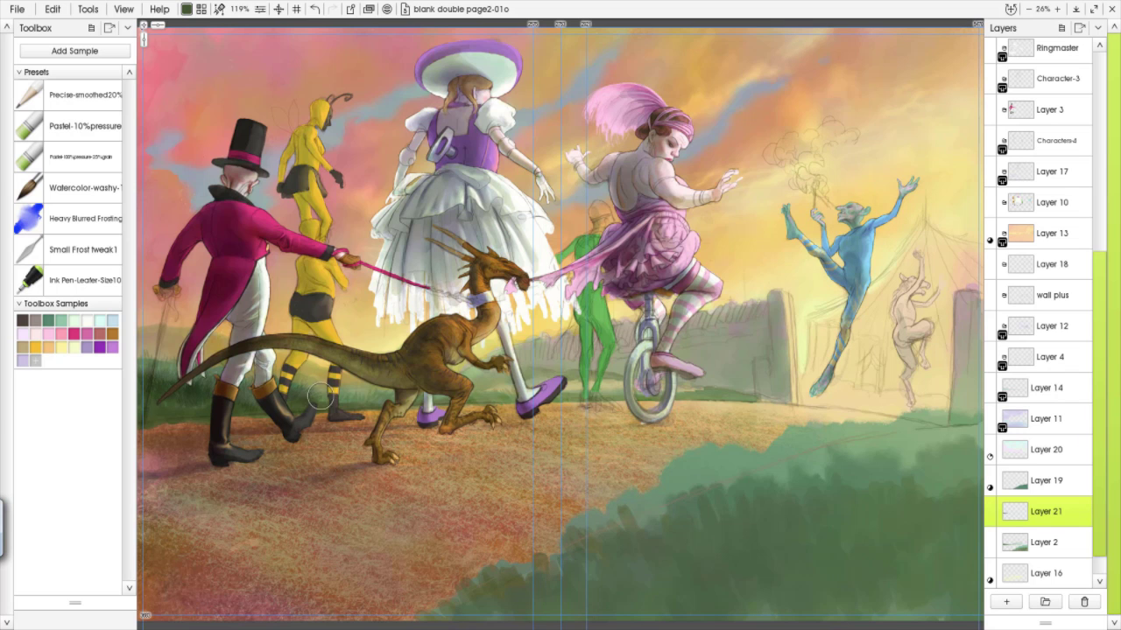
pyautogui.moveTo(152, 400)
pyautogui.mouseDown()
pyautogui.moveTo(190, 423)
pyautogui.moveTo(224, 396)
pyautogui.moveTo(259, 410)
pyautogui.moveTo(151, 421)
pyautogui.moveTo(333, 388)
pyautogui.moveTo(358, 402)
pyautogui.moveTo(372, 387)
pyautogui.moveTo(388, 399)
pyautogui.moveTo(287, 378)
pyautogui.mouseUp()
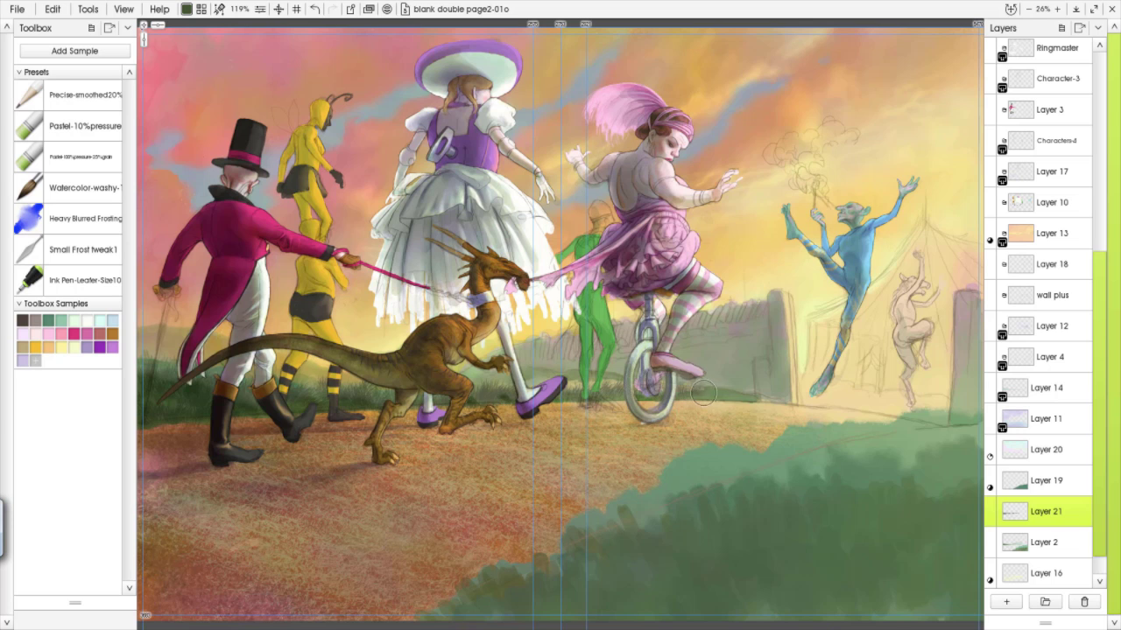
pyautogui.moveTo(738, 397)
pyautogui.mouseDown()
pyautogui.moveTo(709, 391)
pyautogui.moveTo(778, 393)
pyautogui.moveTo(727, 379)
pyautogui.mouseUp()
pyautogui.moveTo(155, 361)
pyautogui.mouseDown()
pyautogui.moveTo(344, 397)
pyautogui.moveTo(151, 361)
pyautogui.moveTo(207, 354)
pyautogui.moveTo(387, 401)
pyautogui.moveTo(518, 392)
pyautogui.mouseUp()
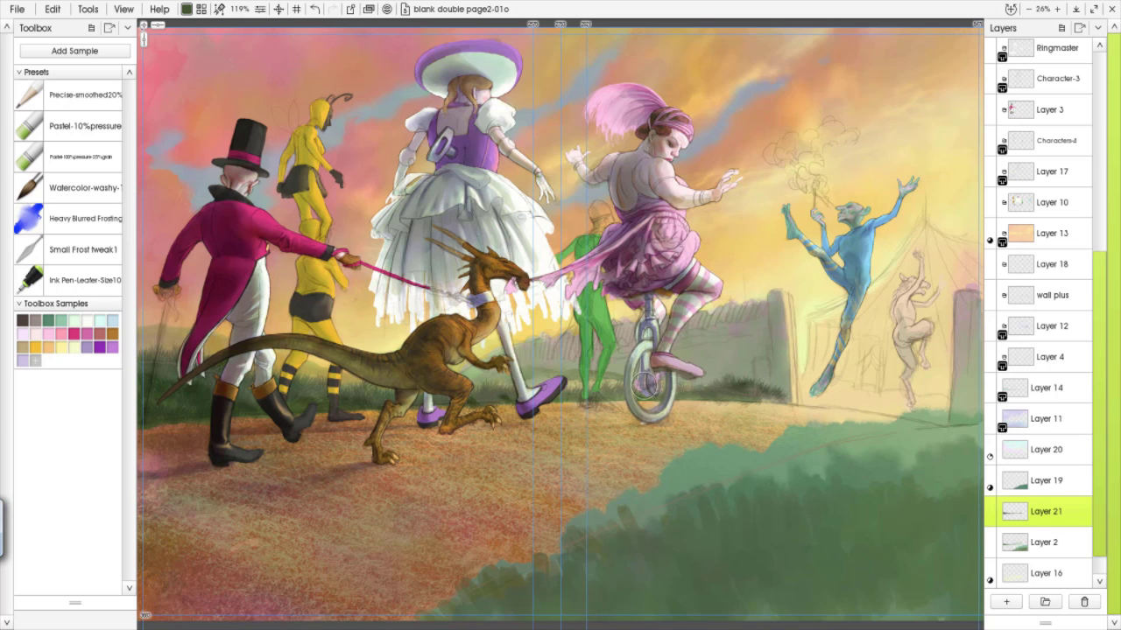
# Add a layer above Layer 19 and paint dark grass tufts along the far edge of the foreground hill
pyautogui.click(1006, 602)
pyautogui.moveTo(889, 427)
pyautogui.mouseDown()
pyautogui.moveTo(937, 407)
pyautogui.moveTo(958, 419)
pyautogui.moveTo(836, 418)
pyautogui.moveTo(764, 451)
pyautogui.mouseUp()
# Choose the Grassy-1 - upstroke preset from the Nature group of the Custom Brush and enlarge it to 222% size
pyautogui.click(220, 10)
pyautogui.click(273, 151)
pyautogui.click(306, 165)
pyautogui.click(967, 141)
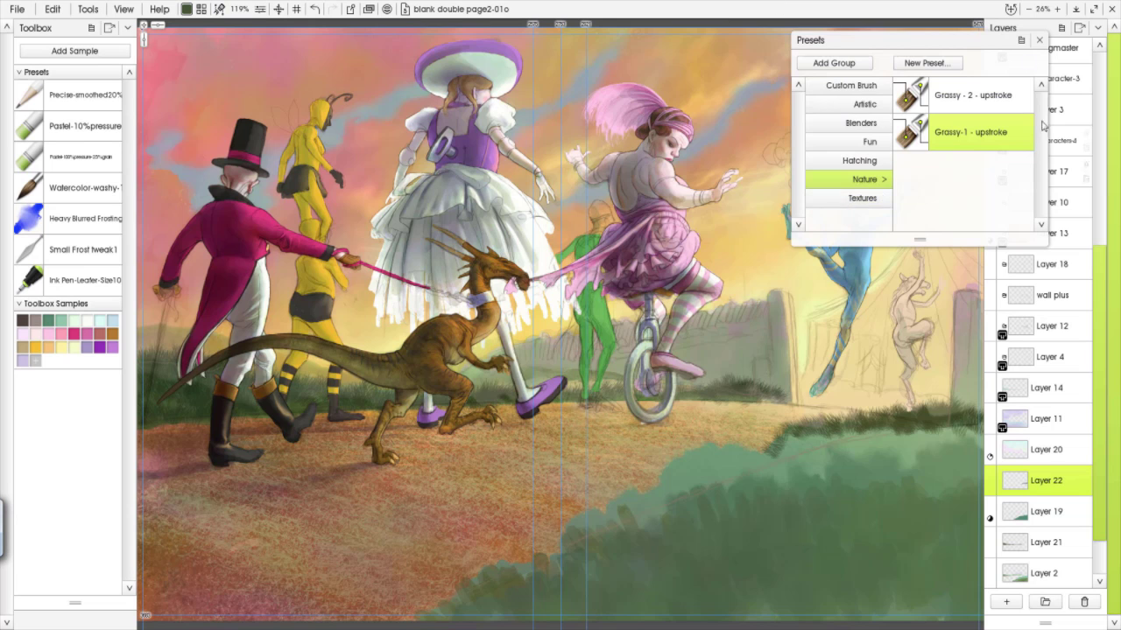
pyautogui.click(1040, 40)
pyautogui.press(']')
pyautogui.press(']')
pyautogui.press(']')
# Paint long dark grass blades at 222% size along the foreground hill's edge and across its slope on Layer 22
pyautogui.moveTo(770, 447)
pyautogui.mouseDown()
pyautogui.moveTo(822, 416)
pyautogui.moveTo(849, 420)
pyautogui.moveTo(824, 436)
pyautogui.moveTo(741, 440)
pyautogui.moveTo(714, 454)
pyautogui.moveTo(663, 448)
pyautogui.moveTo(703, 455)
pyautogui.moveTo(734, 434)
pyautogui.moveTo(657, 468)
pyautogui.moveTo(632, 492)
pyautogui.moveTo(688, 462)
pyautogui.moveTo(629, 513)
pyautogui.moveTo(426, 570)
pyautogui.moveTo(438, 620)
pyautogui.moveTo(450, 574)
pyautogui.moveTo(519, 520)
pyautogui.moveTo(538, 573)
pyautogui.mouseUp()
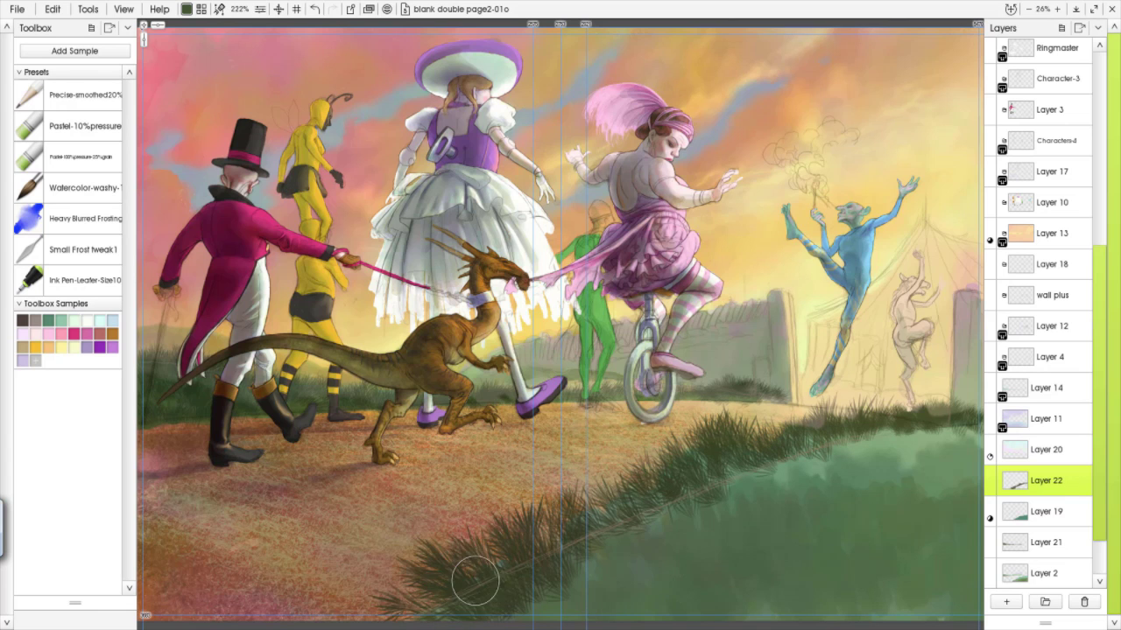
pyautogui.moveTo(464, 627); pyautogui.dragTo(443, 583)
pyautogui.click(578, 418)
pyautogui.scroll(-1, 666, 425)
pyautogui.moveTo(731, 429)
pyautogui.mouseDown()
pyautogui.moveTo(876, 403)
pyautogui.moveTo(932, 416)
pyautogui.moveTo(832, 425)
pyautogui.moveTo(762, 451)
pyautogui.moveTo(621, 443)
pyautogui.moveTo(612, 460)
pyautogui.moveTo(714, 486)
pyautogui.moveTo(810, 455)
pyautogui.moveTo(902, 455)
pyautogui.moveTo(846, 511)
pyautogui.moveTo(936, 417)
pyautogui.moveTo(656, 533)
pyautogui.moveTo(573, 517)
pyautogui.moveTo(506, 525)
pyautogui.moveTo(721, 465)
pyautogui.moveTo(840, 465)
pyautogui.moveTo(915, 530)
pyautogui.moveTo(792, 521)
pyautogui.moveTo(692, 570)
pyautogui.moveTo(846, 530)
pyautogui.moveTo(926, 540)
pyautogui.moveTo(628, 522)
pyautogui.moveTo(580, 493)
pyautogui.moveTo(604, 465)
pyautogui.moveTo(534, 513)
pyautogui.moveTo(490, 495)
pyautogui.mouseUp()
pyautogui.click(186, 10)
pyautogui.click(122, 106)
pyautogui.moveTo(755, 445)
pyautogui.mouseDown()
pyautogui.moveTo(835, 488)
pyautogui.moveTo(712, 456)
pyautogui.moveTo(753, 435)
pyautogui.mouseUp()
pyautogui.hotkey('ctrl', 'z')
pyautogui.hotkey('ctrl', 'z')
pyautogui.hotkey('ctrl', 'z')
pyautogui.hotkey('ctrl', 'z')
# Pick a medium green and paint grass at 222% size over the upper slope and path-side edge of the foreground hill
pyautogui.click(186, 11)
pyautogui.click(112, 97)
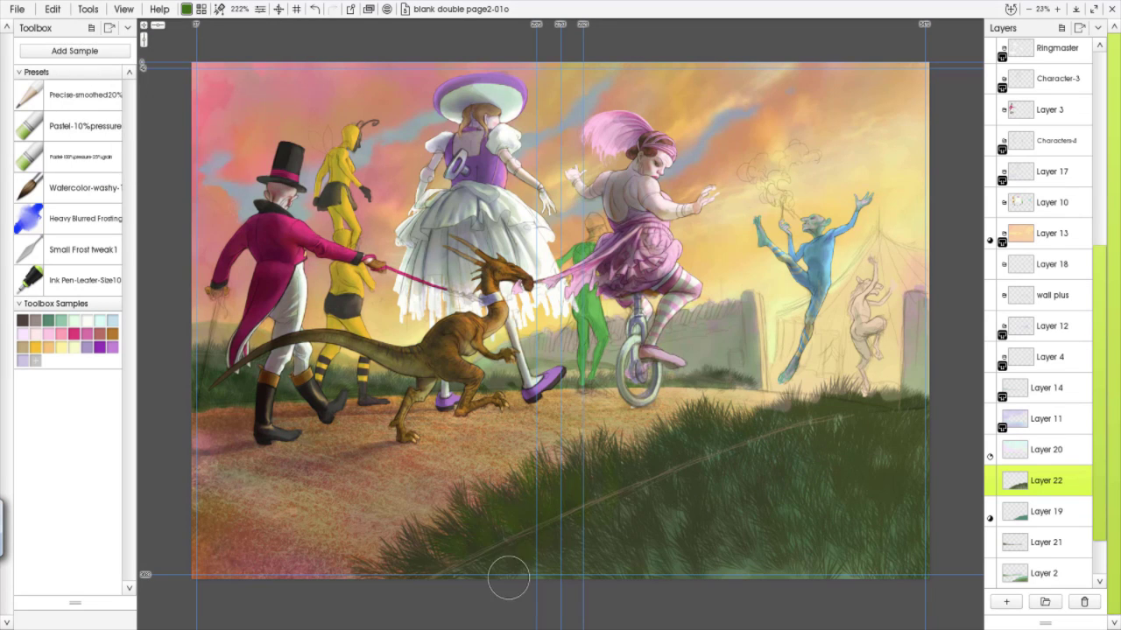
pyautogui.moveTo(655, 440); pyautogui.dragTo(750, 427)
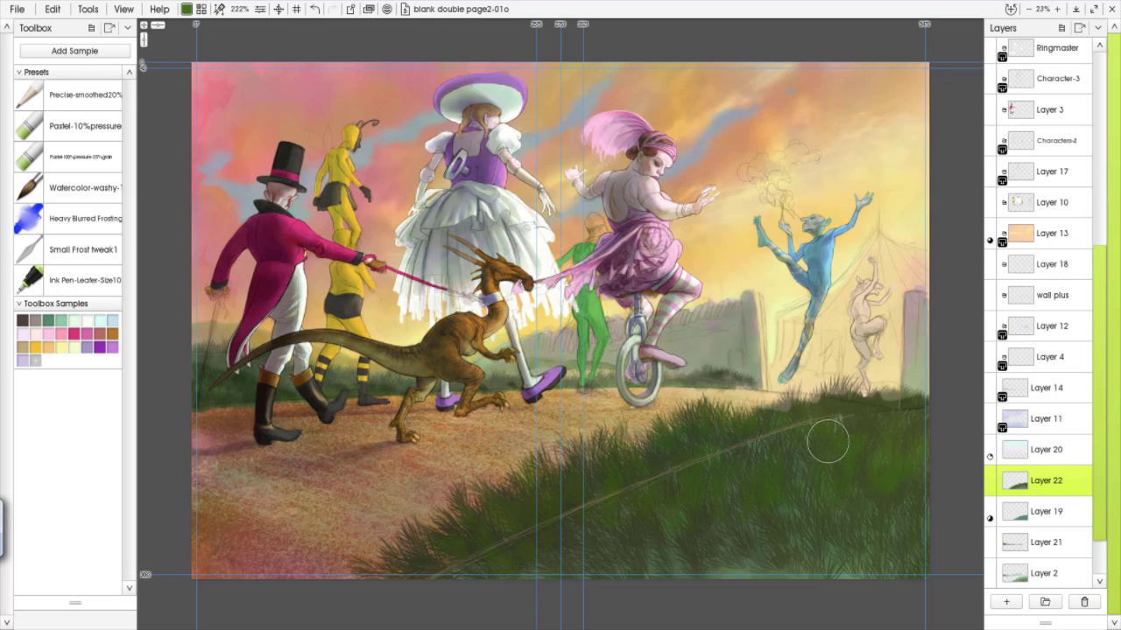
pyautogui.moveTo(410, 521)
pyautogui.mouseDown()
pyautogui.moveTo(449, 556)
pyautogui.moveTo(427, 513)
pyautogui.mouseUp()
# Pick a darker green and paint grass at 222% size over the lower part of the foreground hill on Layer 22
pyautogui.click(186, 9)
pyautogui.click(95, 94)
pyautogui.moveTo(513, 553)
pyautogui.mouseDown()
pyautogui.moveTo(593, 567)
pyautogui.moveTo(556, 585)
pyautogui.moveTo(476, 544)
pyautogui.moveTo(414, 556)
pyautogui.moveTo(570, 493)
pyautogui.moveTo(612, 556)
pyautogui.moveTo(556, 518)
pyautogui.moveTo(518, 545)
pyautogui.moveTo(508, 578)
pyautogui.moveTo(642, 495)
pyautogui.moveTo(664, 541)
pyautogui.moveTo(710, 499)
pyautogui.moveTo(732, 527)
pyautogui.moveTo(671, 588)
pyautogui.moveTo(640, 570)
pyautogui.moveTo(730, 492)
pyautogui.moveTo(723, 572)
pyautogui.moveTo(819, 553)
pyautogui.moveTo(675, 569)
pyautogui.moveTo(757, 462)
pyautogui.moveTo(850, 539)
pyautogui.moveTo(788, 502)
pyautogui.moveTo(858, 478)
pyautogui.moveTo(910, 502)
pyautogui.moveTo(904, 573)
pyautogui.moveTo(866, 521)
pyautogui.moveTo(843, 585)
pyautogui.mouseUp()
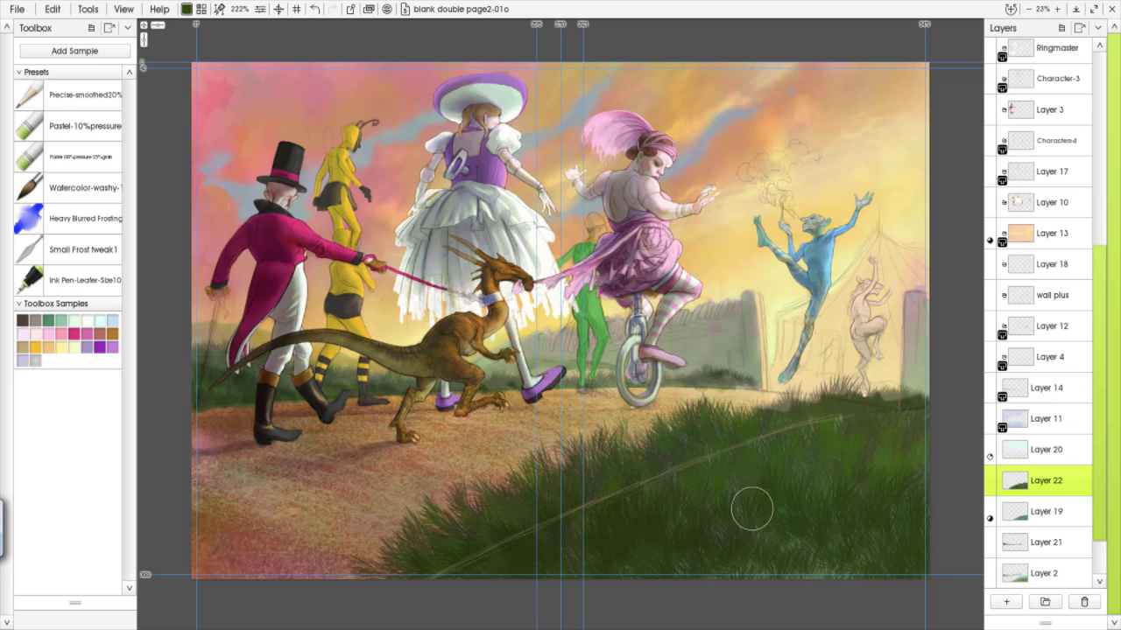